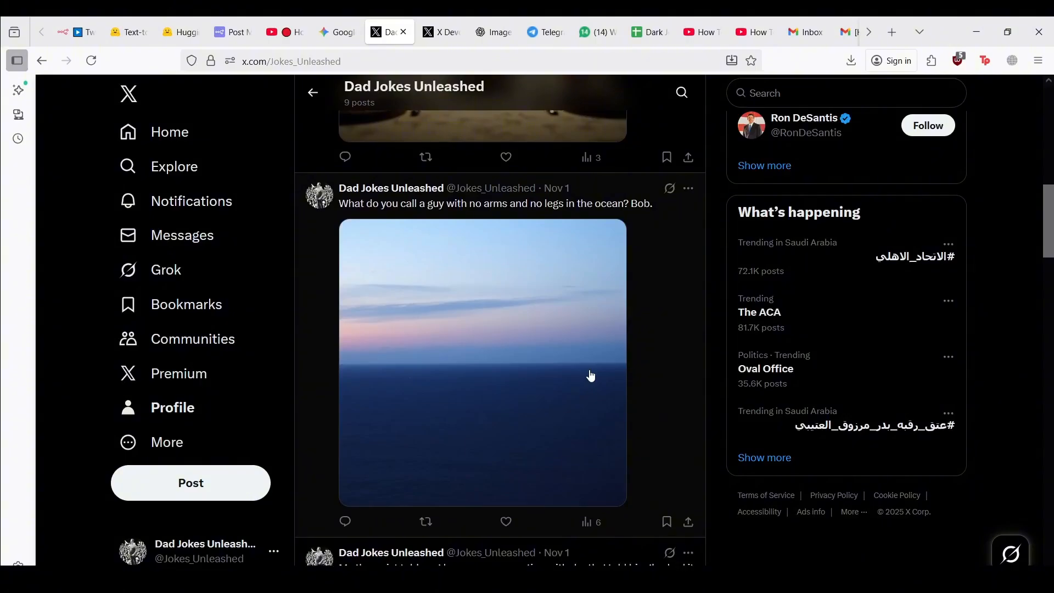
Scroll through the Dad Jokes Unleashed posts, then go to the n8n Twitter Post workflow
{"action": "scroll", "coordinate": [591, 376], "scroll_direction": "down", "scroll_amount": 1}
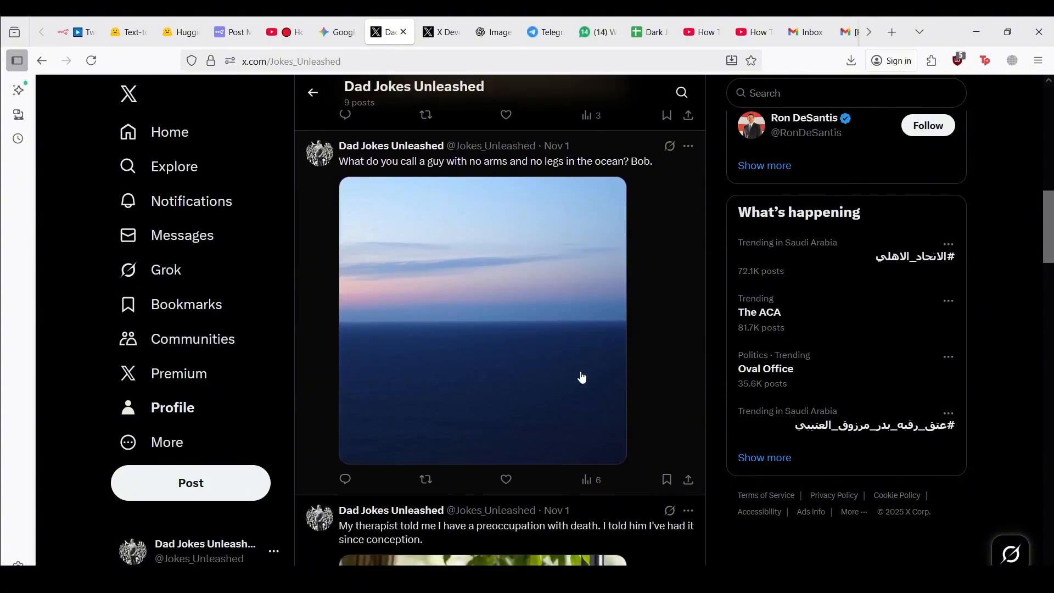
{"action": "scroll", "coordinate": [583, 378], "scroll_direction": "down", "scroll_amount": 2}
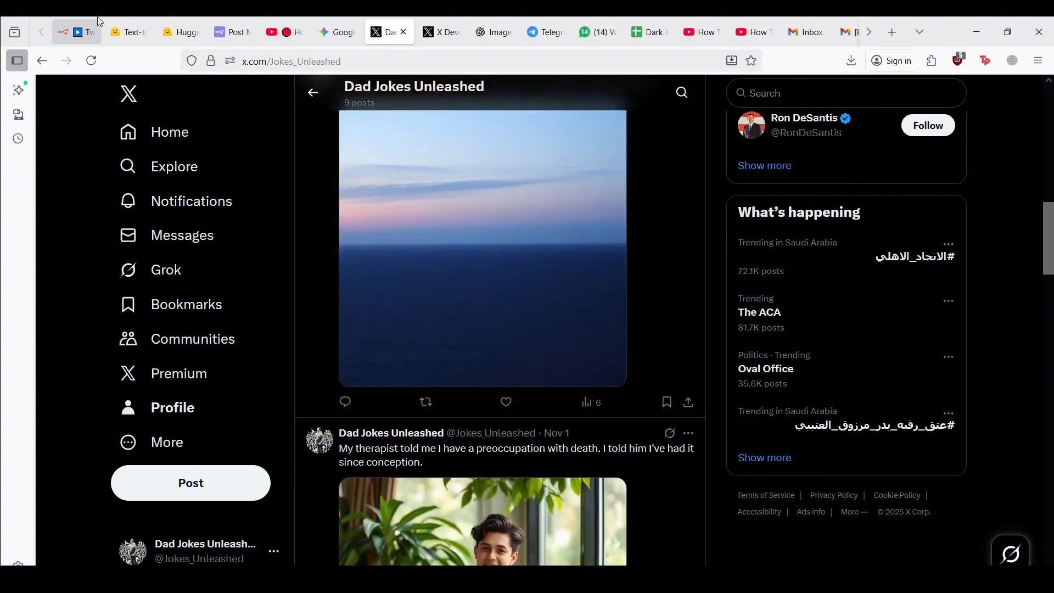
{"action": "left_click", "coordinate": [93, 24]}
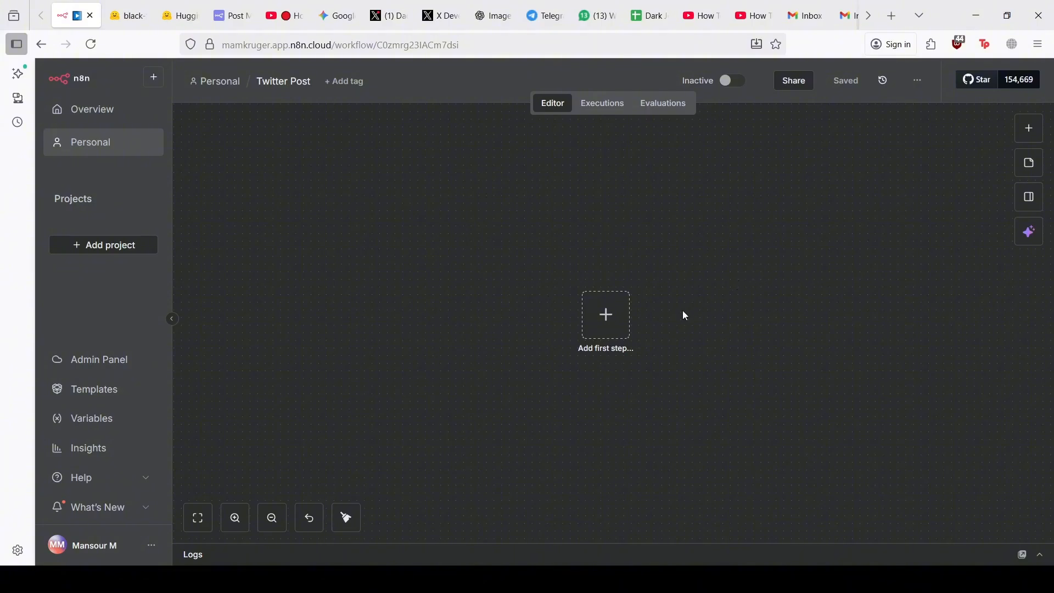
Add the first step to the empty Twitter Post canvas to show the trigger options
{"action": "left_click", "coordinate": [620, 320]}
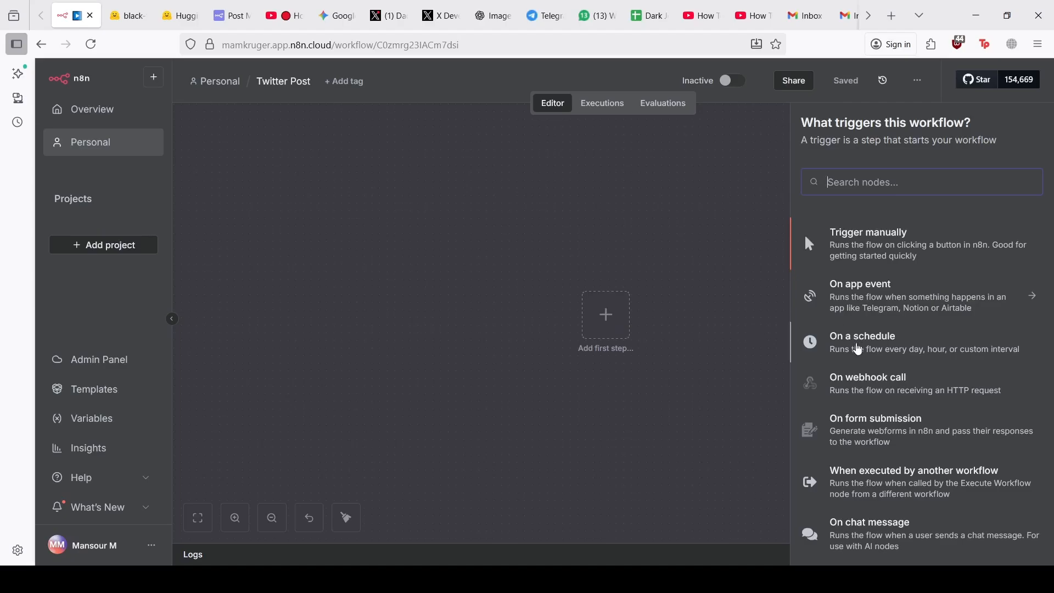
Add an 'On a schedule' trigger firing every 1 day at 8am, then return to the canvas
{"action": "left_click", "coordinate": [857, 349]}
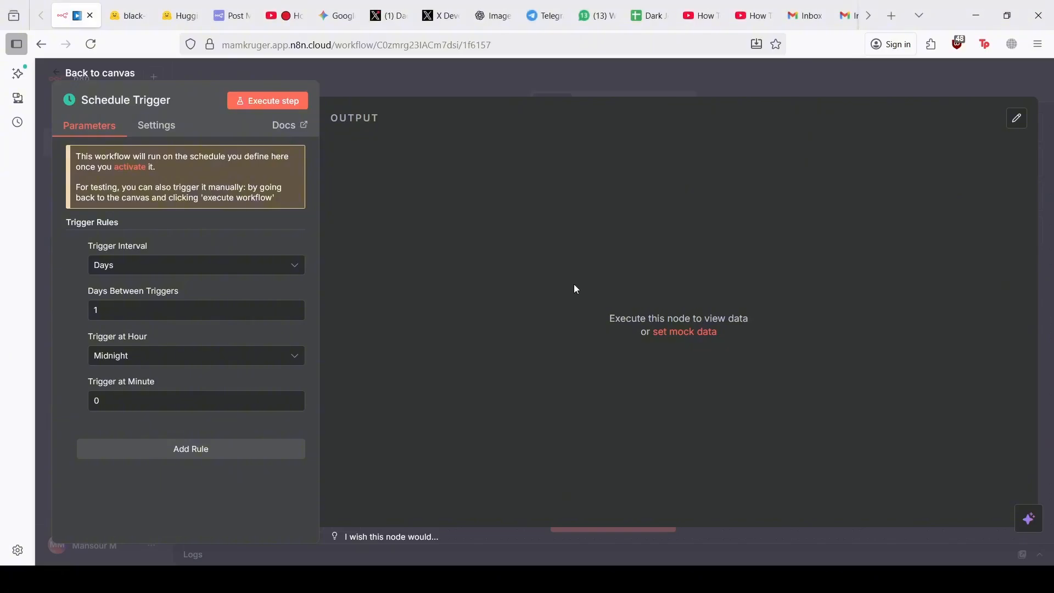
{"action": "left_click", "coordinate": [159, 273]}
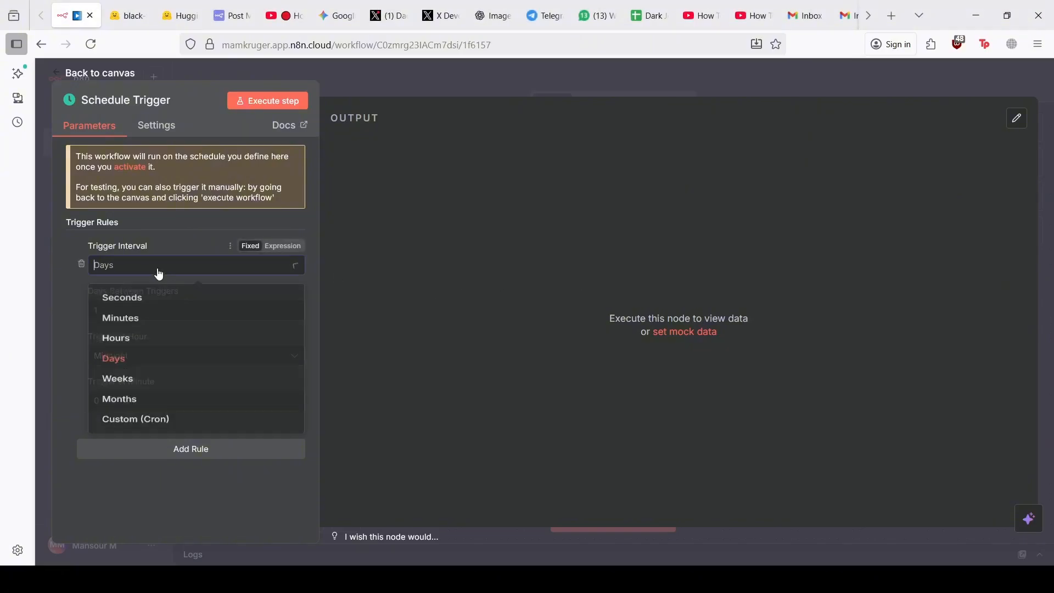
{"action": "left_click", "coordinate": [159, 272]}
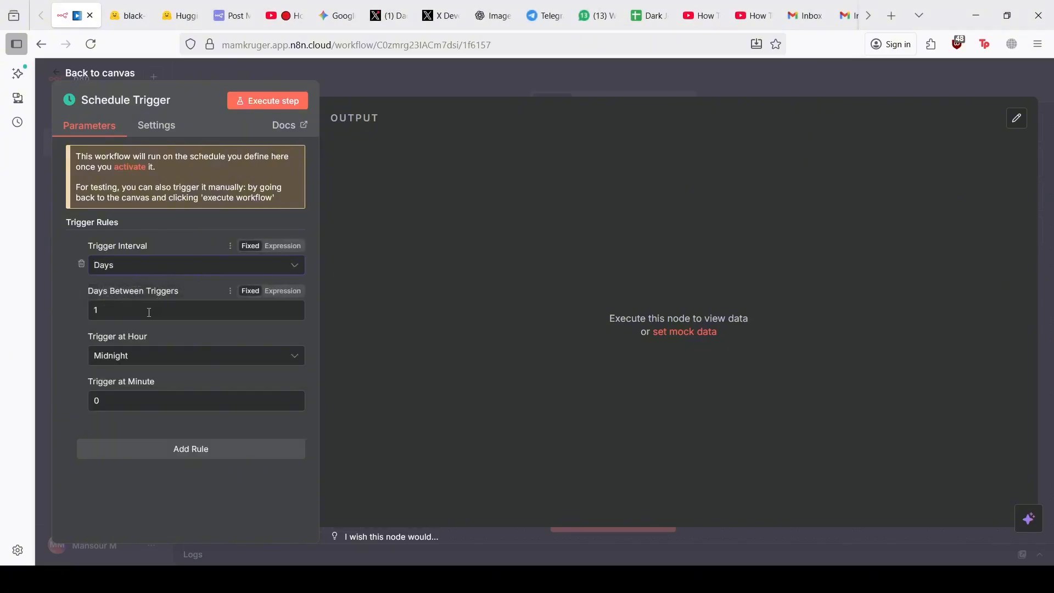
{"action": "left_click", "coordinate": [139, 367]}
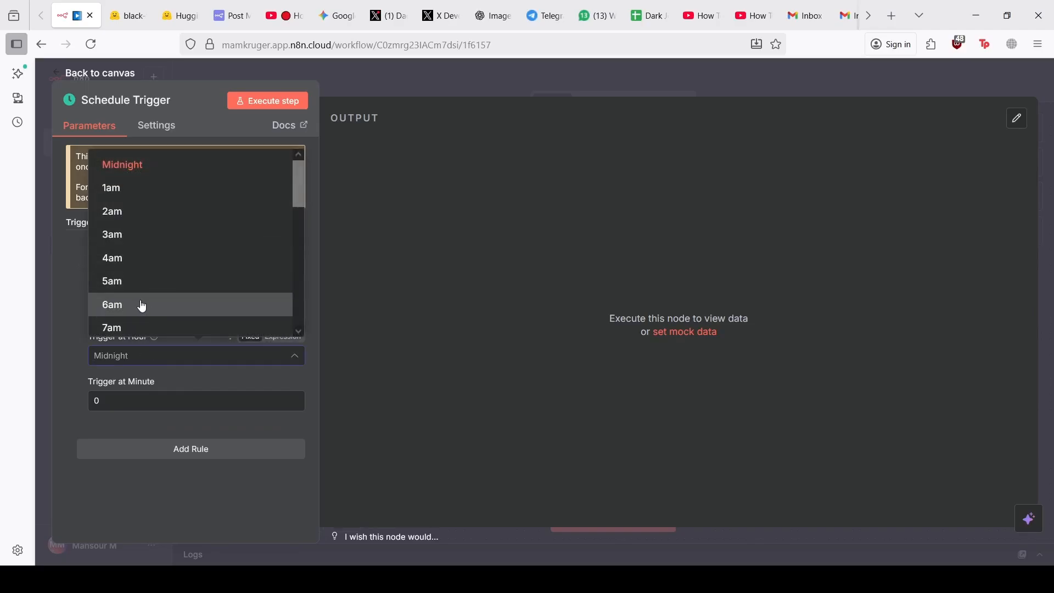
{"action": "scroll", "coordinate": [142, 306], "scroll_direction": "down", "scroll_amount": 2}
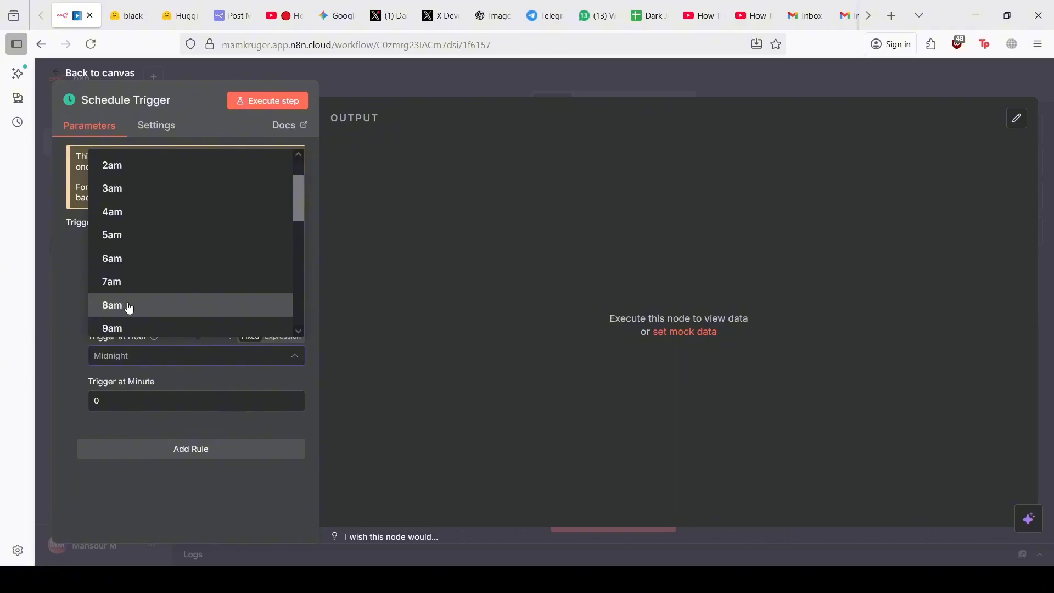
{"action": "left_click", "coordinate": [131, 306]}
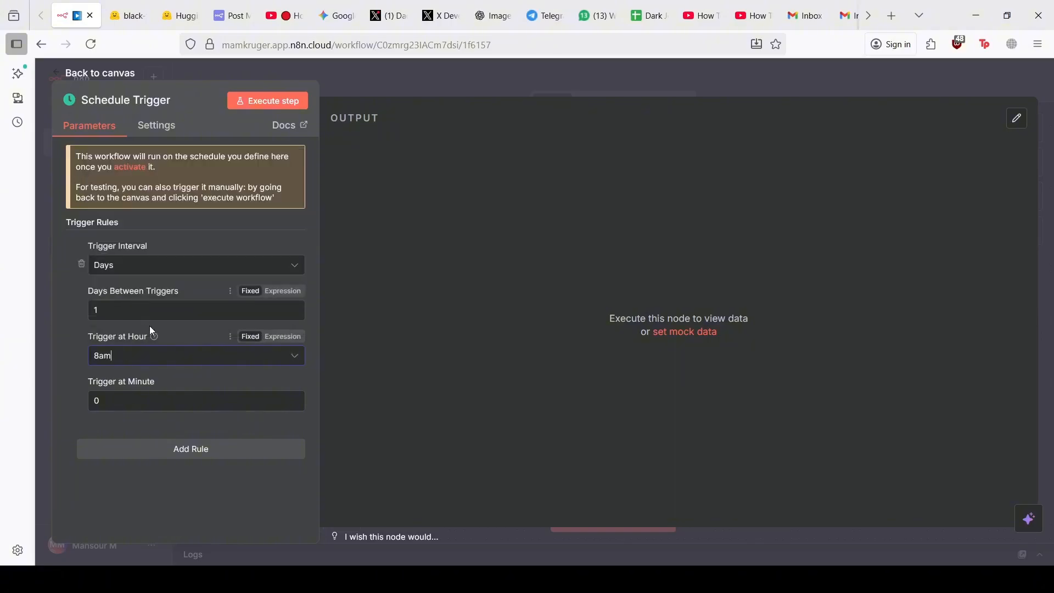
{"action": "left_click", "coordinate": [75, 77]}
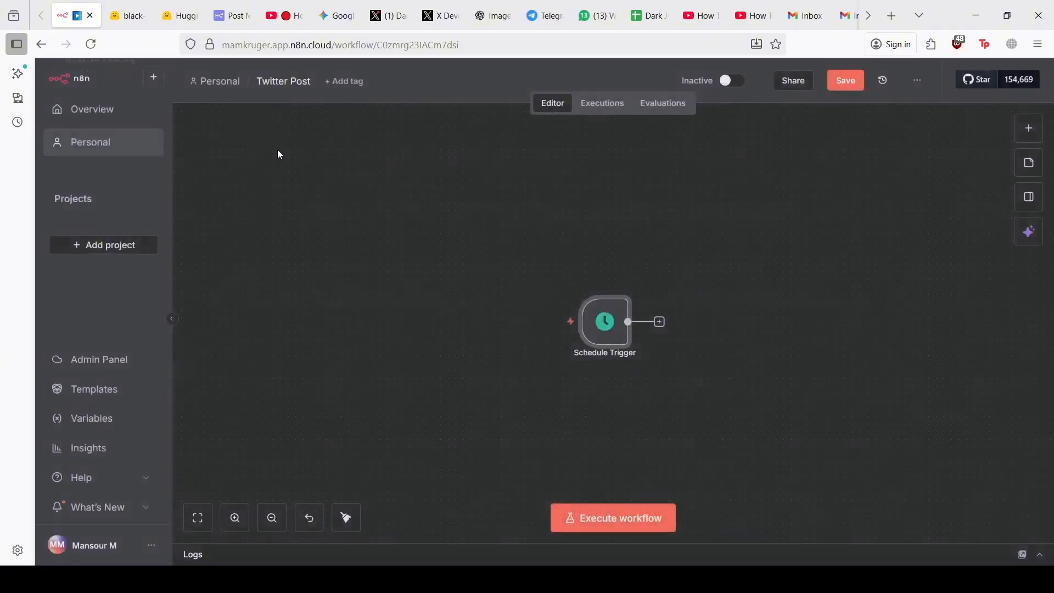
{"action": "scroll", "coordinate": [529, 235], "scroll_direction": "right", "scroll_amount": 2}
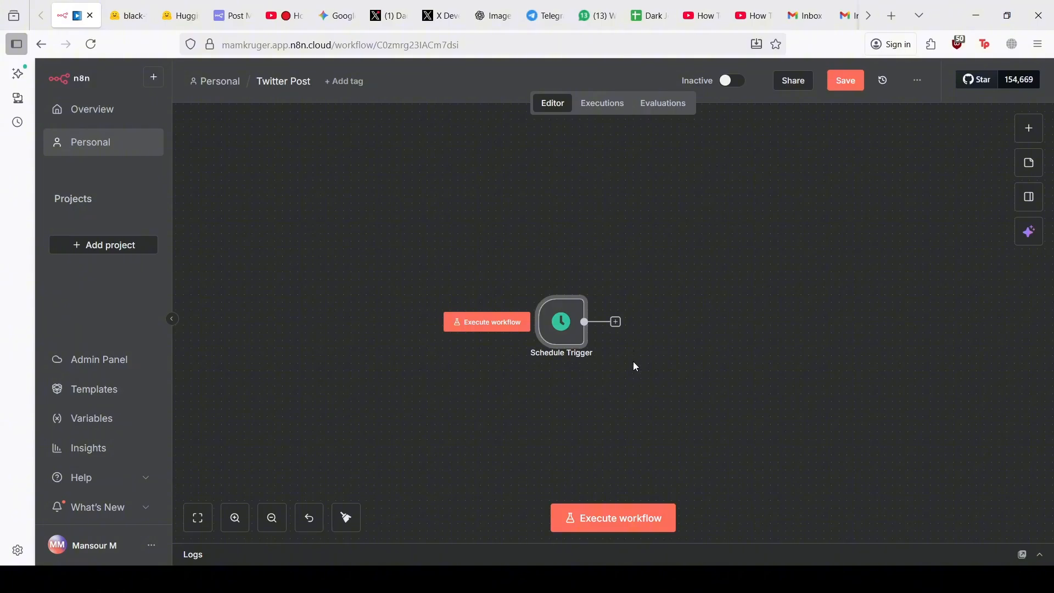
Search 'gem' and add a Google Gemini 'Message a model' node after the Schedule Trigger
{"action": "left_click", "coordinate": [616, 321]}
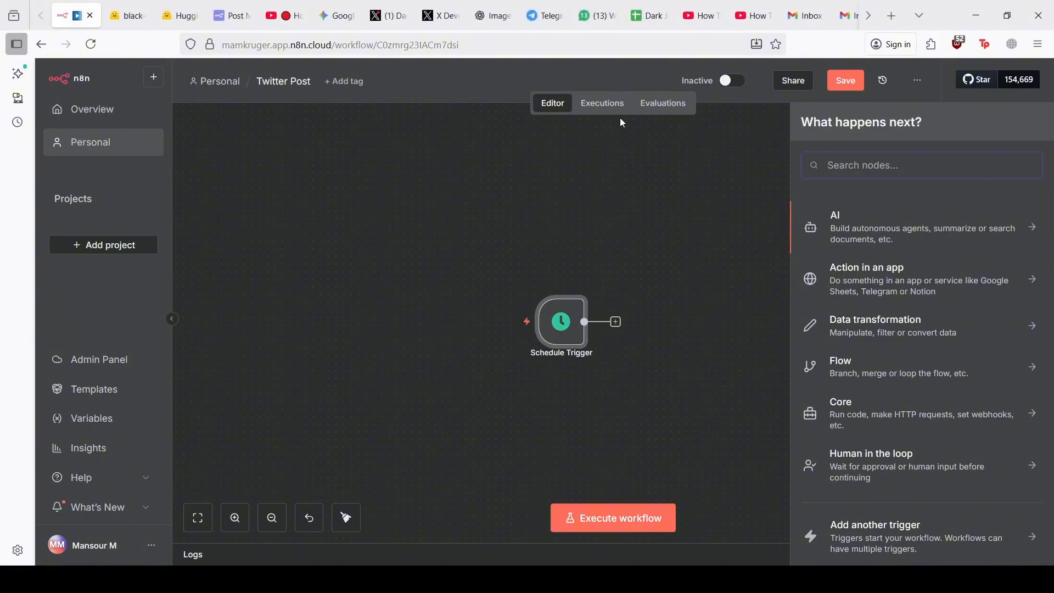
{"action": "type", "text": "gem"}
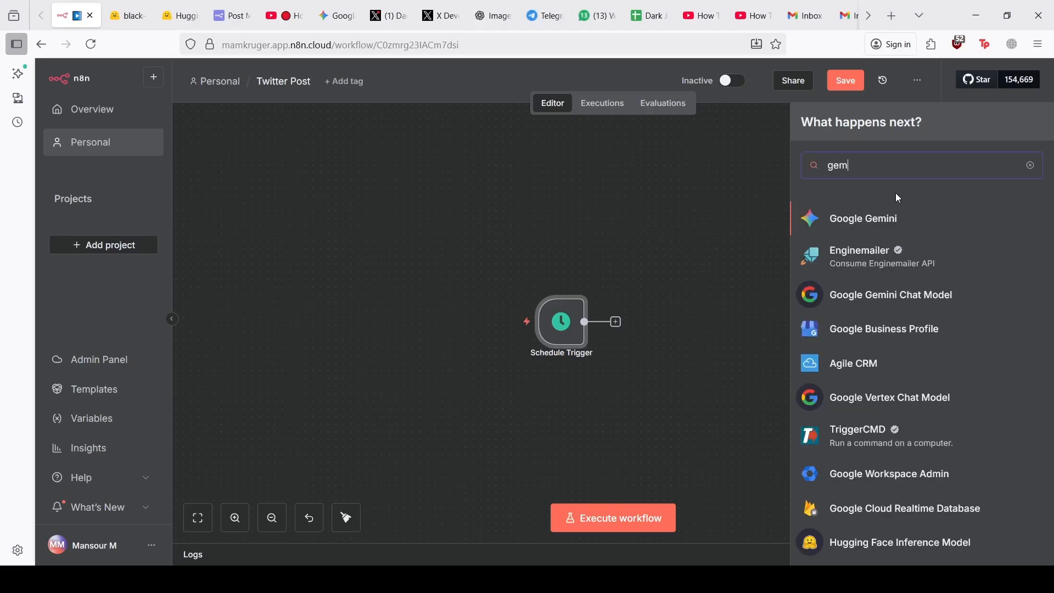
{"action": "left_click", "coordinate": [911, 222]}
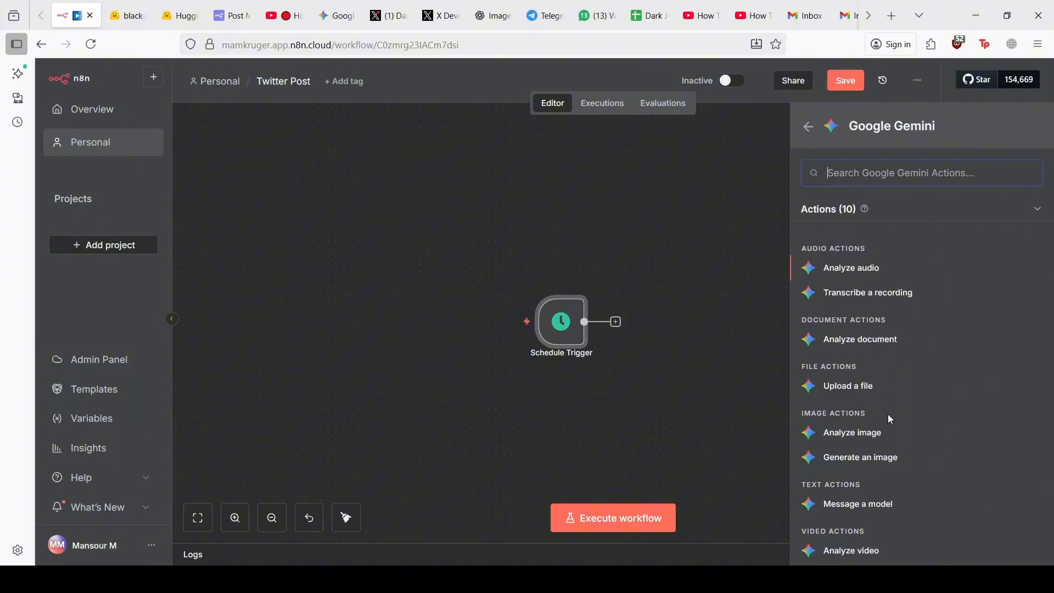
{"action": "left_click", "coordinate": [867, 506]}
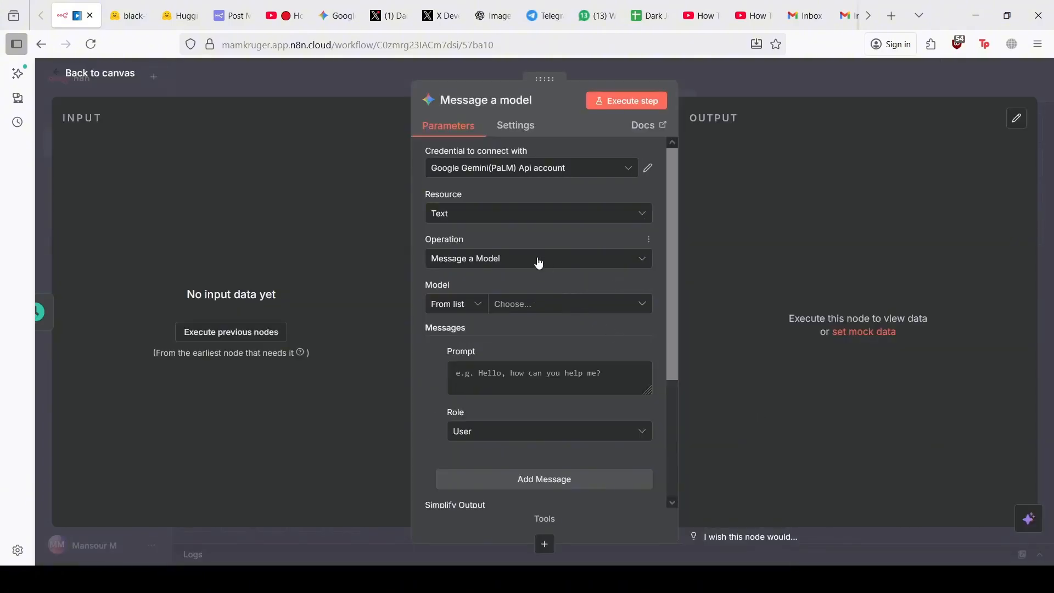
Keep the Google Gemini(PaLM) Api account credential after reviewing its settings
{"action": "left_click", "coordinate": [624, 171]}
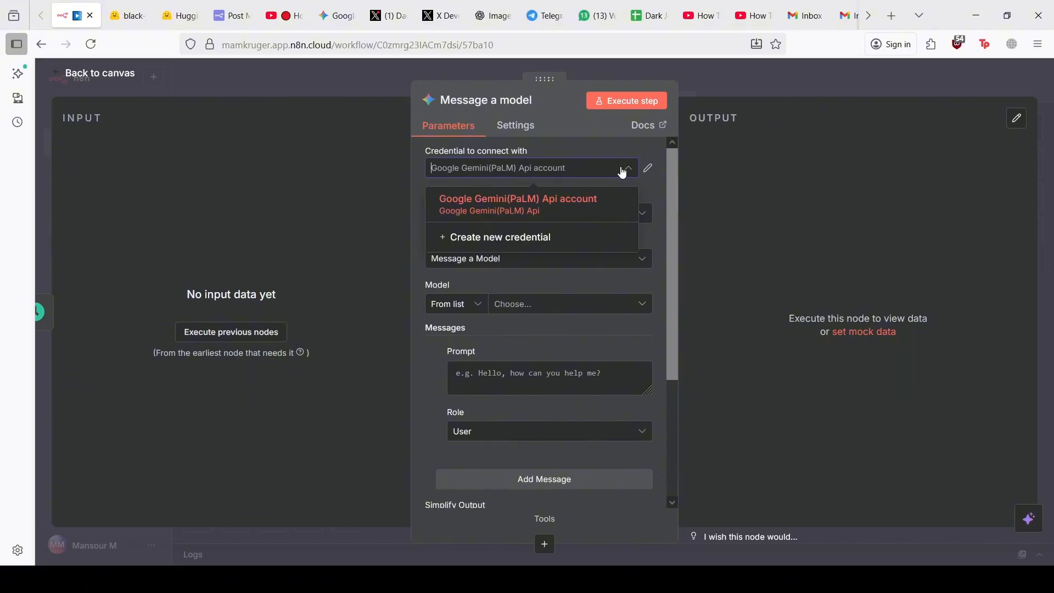
{"action": "left_click", "coordinate": [623, 173]}
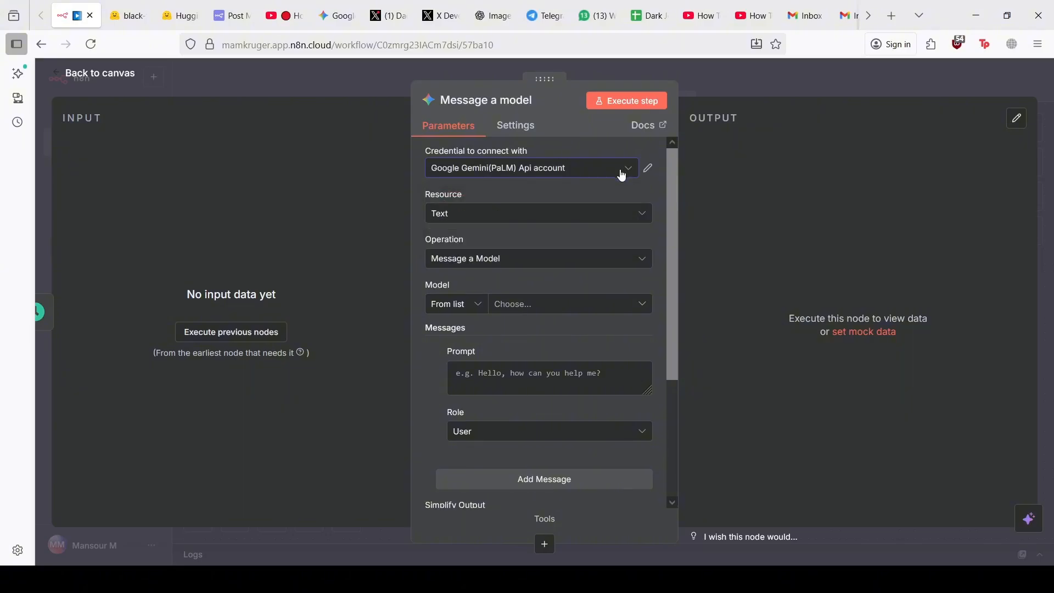
{"action": "left_click", "coordinate": [647, 169]}
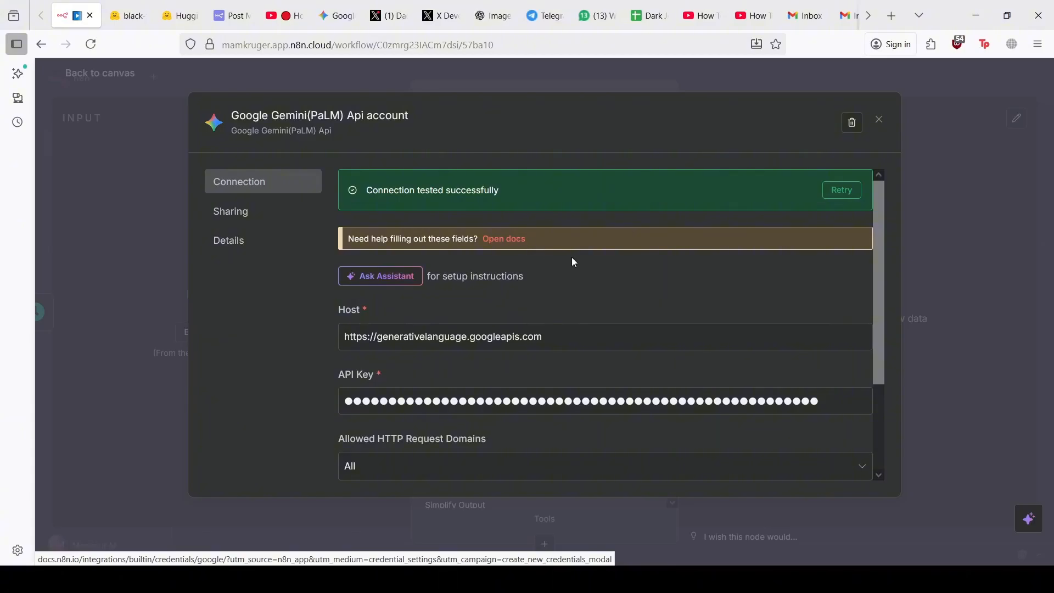
{"action": "scroll", "coordinate": [572, 257], "scroll_direction": "down", "scroll_amount": 2}
{"action": "scroll", "coordinate": [608, 252], "scroll_direction": "up", "scroll_amount": 2}
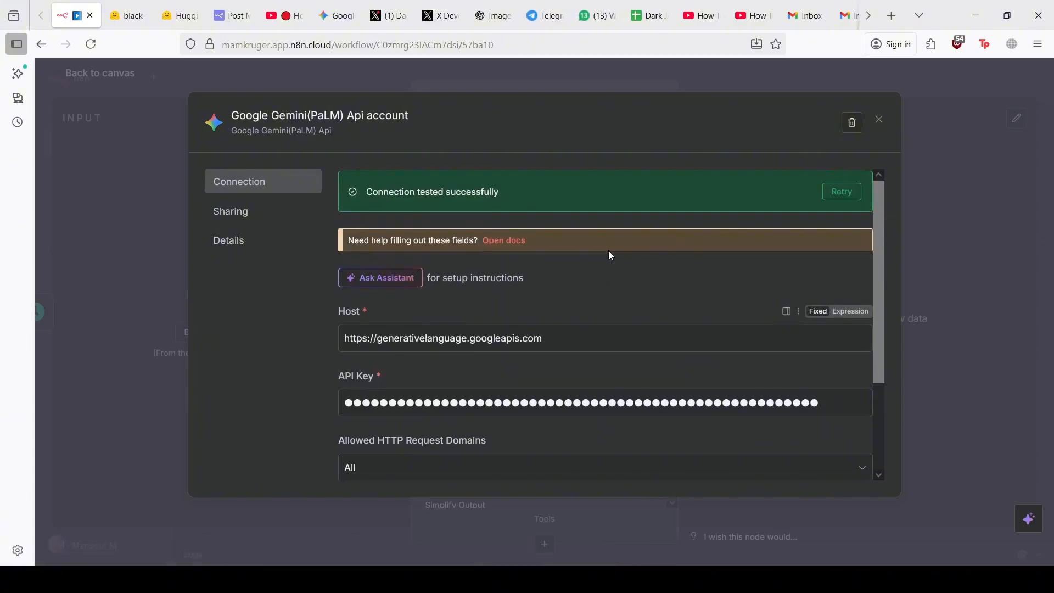
{"action": "left_click", "coordinate": [879, 119]}
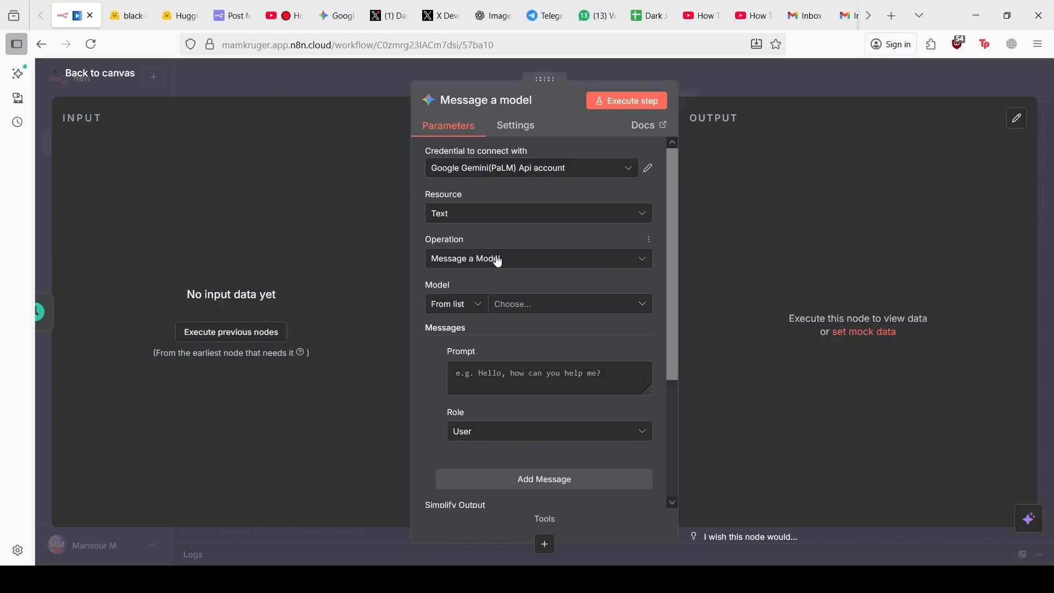
Use models/gemini-2.5-flash with the prompt 'Give me a funny dark joke. Immediately start with the joke'
{"action": "left_click", "coordinate": [522, 307]}
{"action": "left_click", "coordinate": [524, 404]}
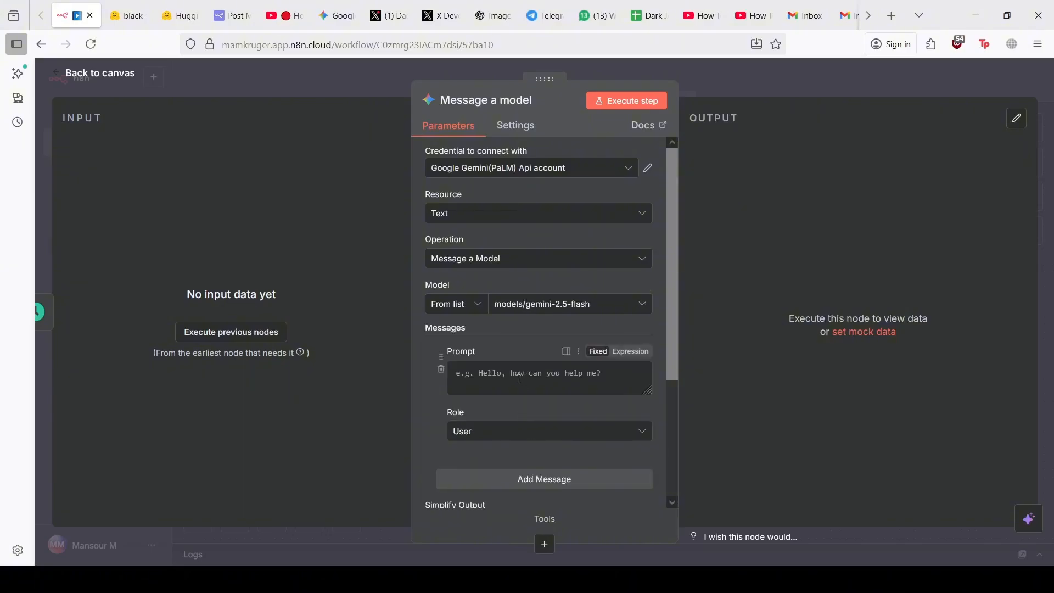
{"action": "left_click", "coordinate": [520, 379]}
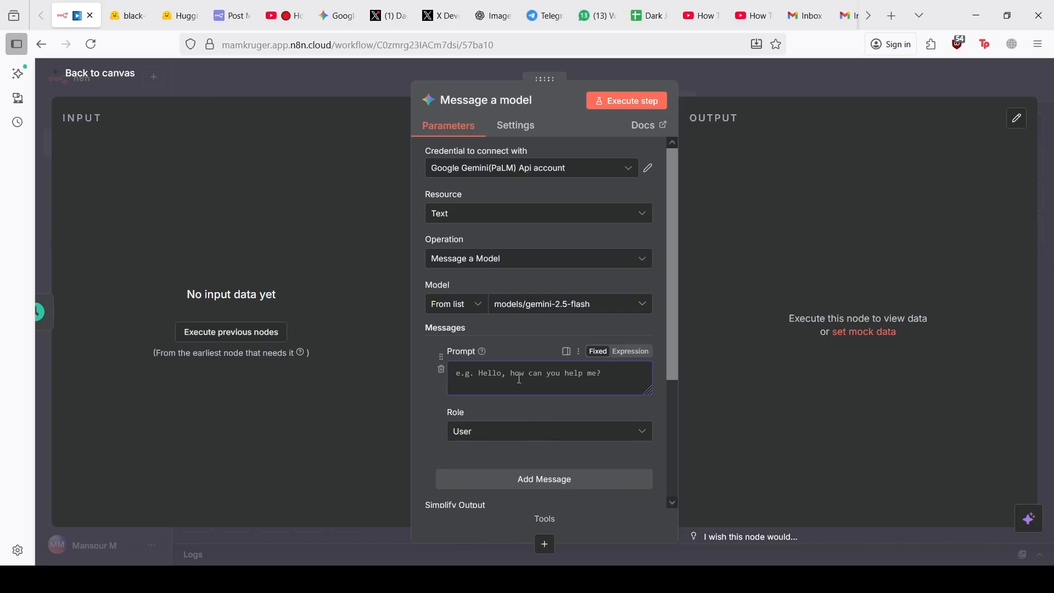
{"action": "type", "text": "Give me a funny dark joke. Immediat"}
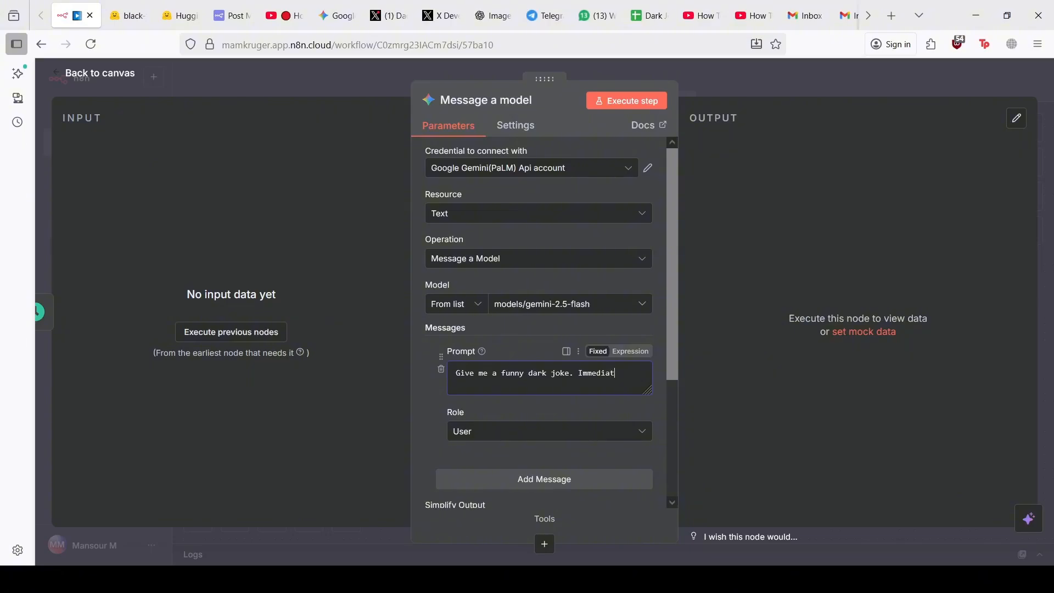
{"action": "type", "text": "ley start with the joke."}
{"action": "left_click", "coordinate": [597, 374]}
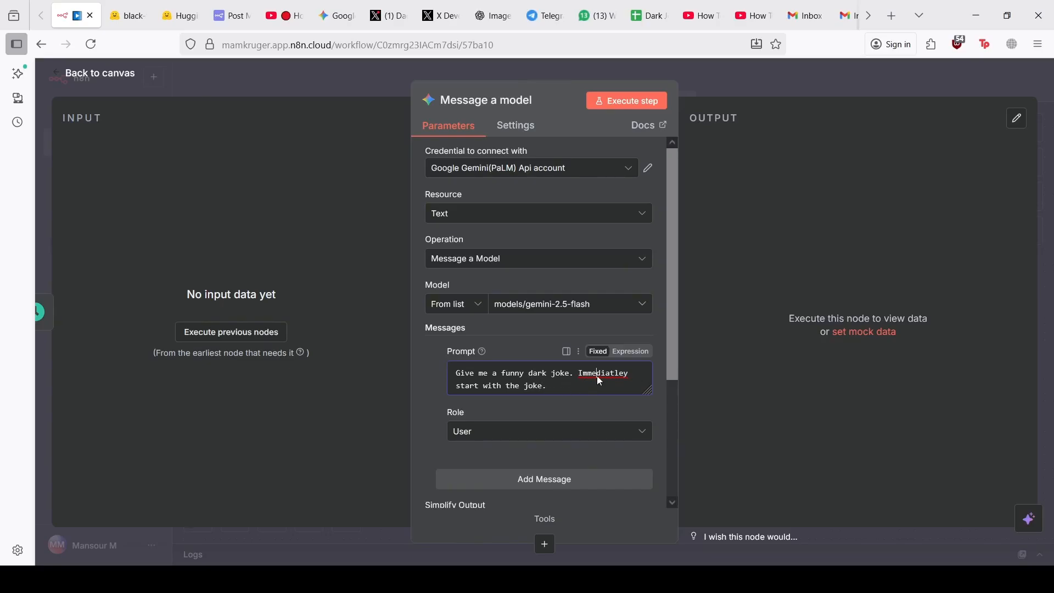
{"action": "left_click", "coordinate": [641, 6]}
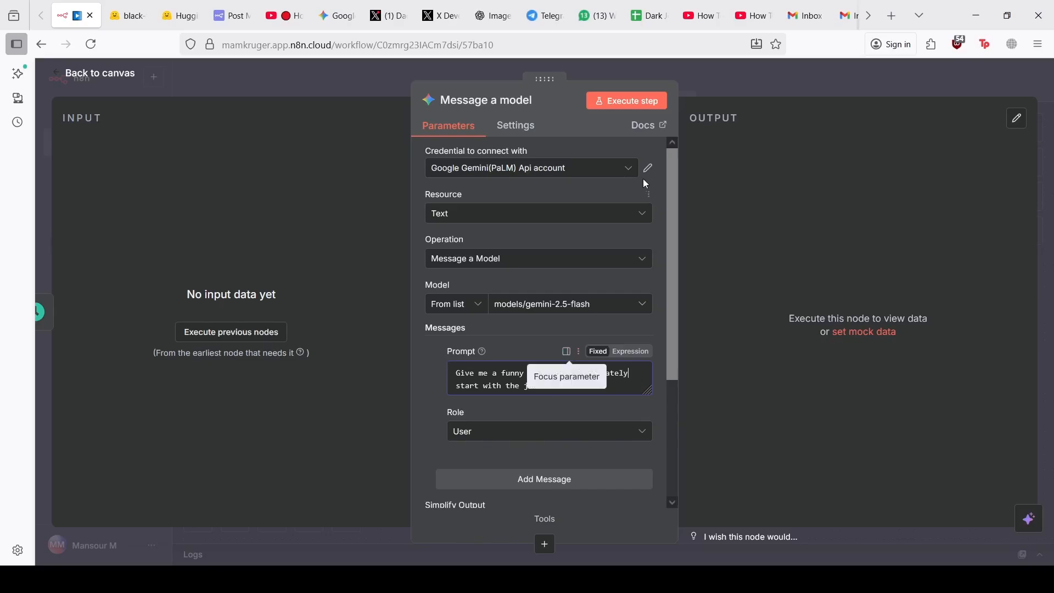
Execute the Gemini step to generate a joke and review the output
{"action": "left_click", "coordinate": [617, 100]}
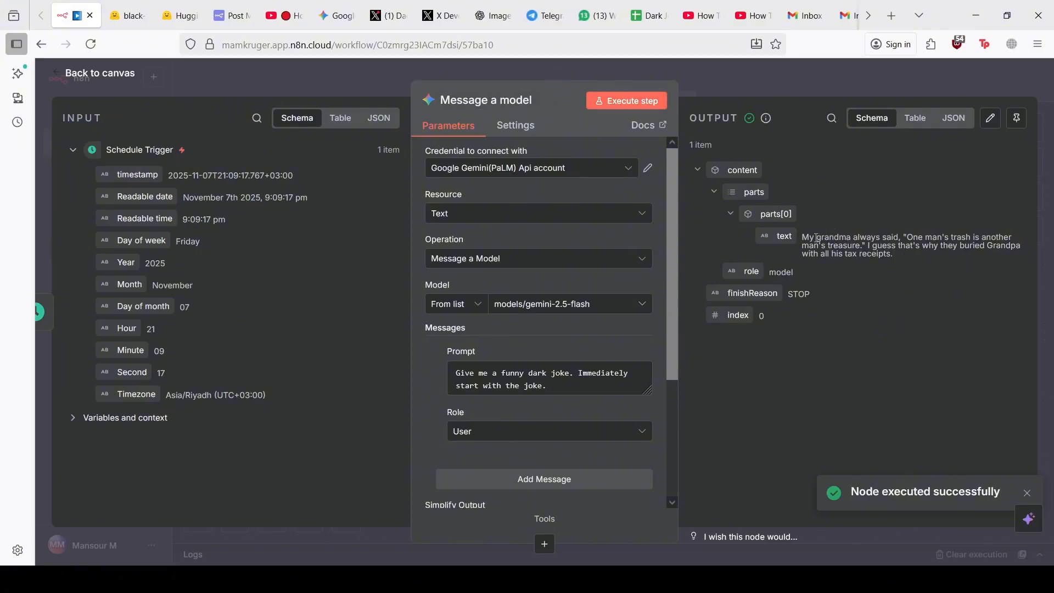
{"action": "left_click_drag", "start_coordinate": [810, 238], "coordinate": [846, 239]}
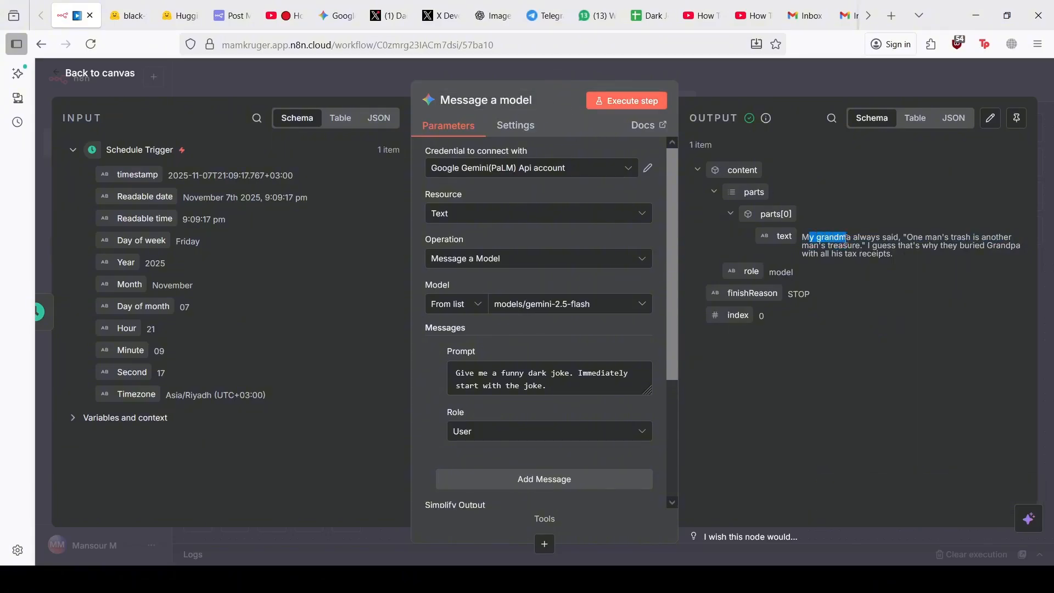
{"action": "left_click", "coordinate": [921, 245]}
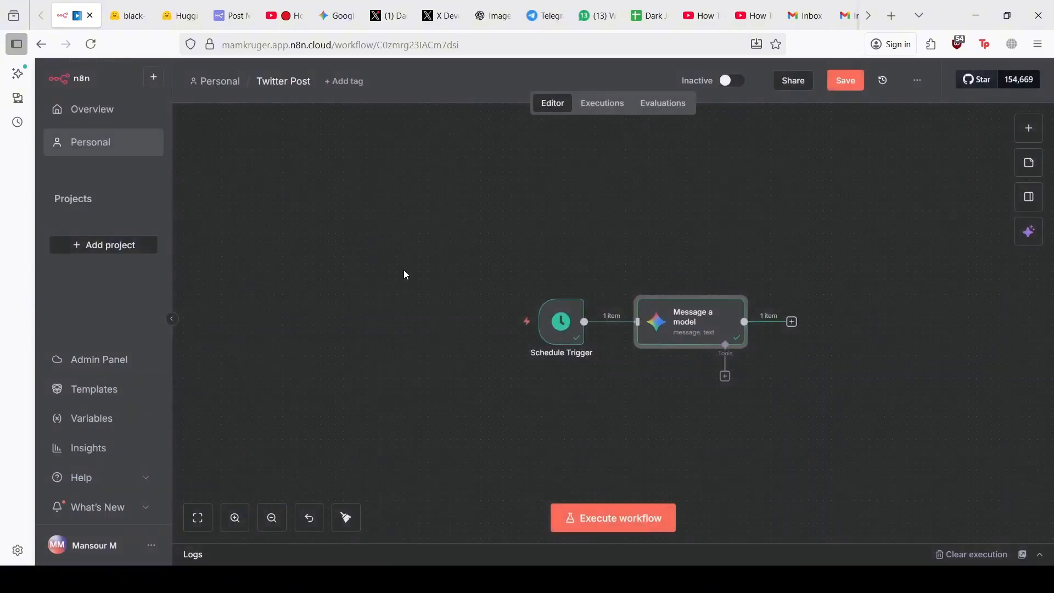
{"action": "scroll", "coordinate": [419, 262], "scroll_direction": "right", "scroll_amount": 3}
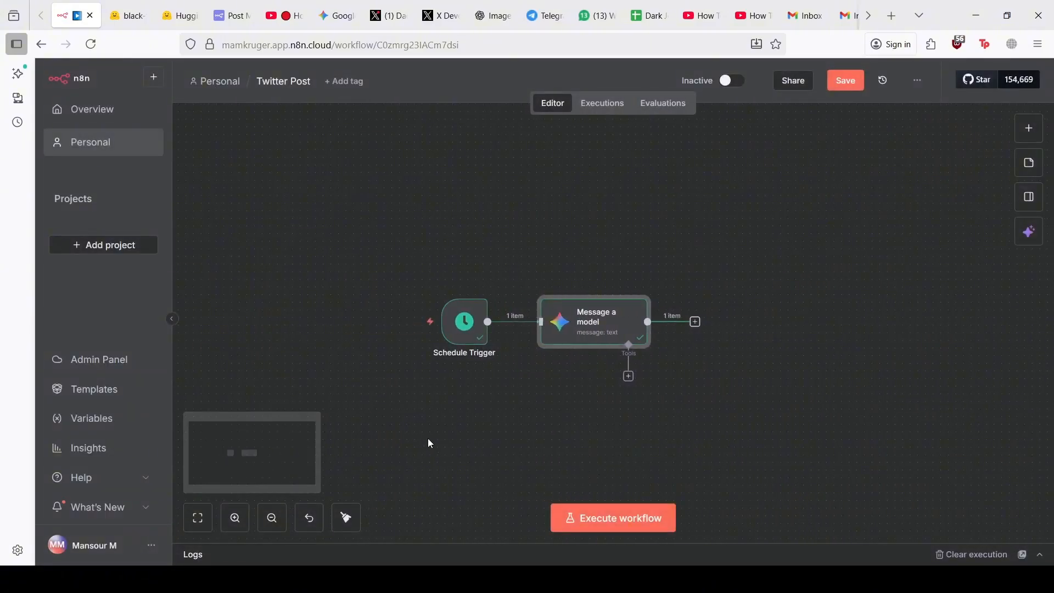
{"action": "left_click", "coordinate": [282, 517]}
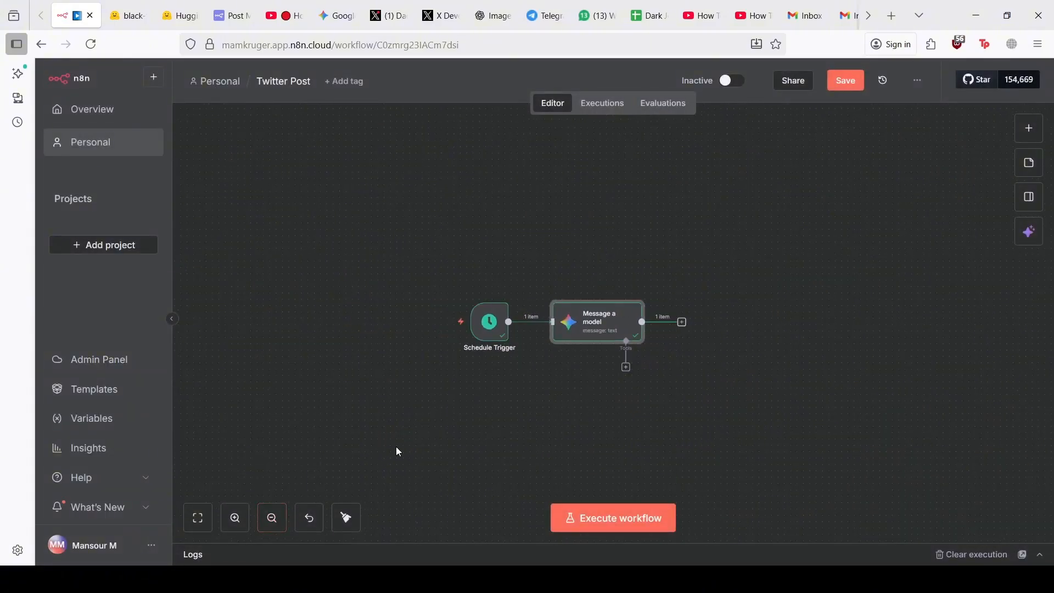
{"action": "scroll", "coordinate": [396, 446], "scroll_direction": "down", "scroll_amount": 1}
{"action": "scroll", "coordinate": [397, 448], "scroll_direction": "down", "scroll_amount": 1}
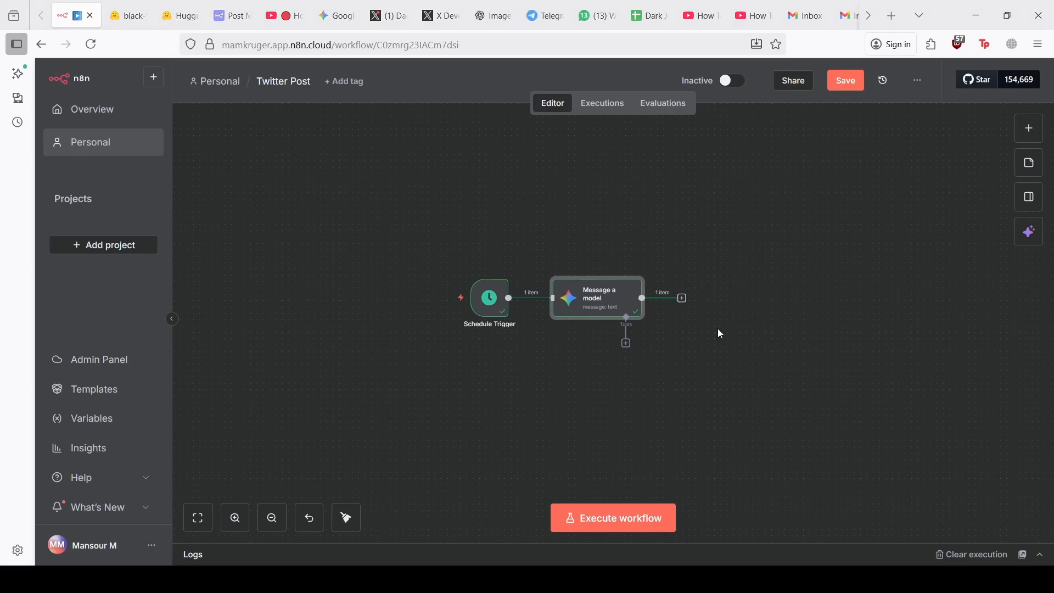
Search 'sheet' and add a Google Sheets 'Get row(s) in sheet' node after Message a model
{"action": "left_click", "coordinate": [683, 300]}
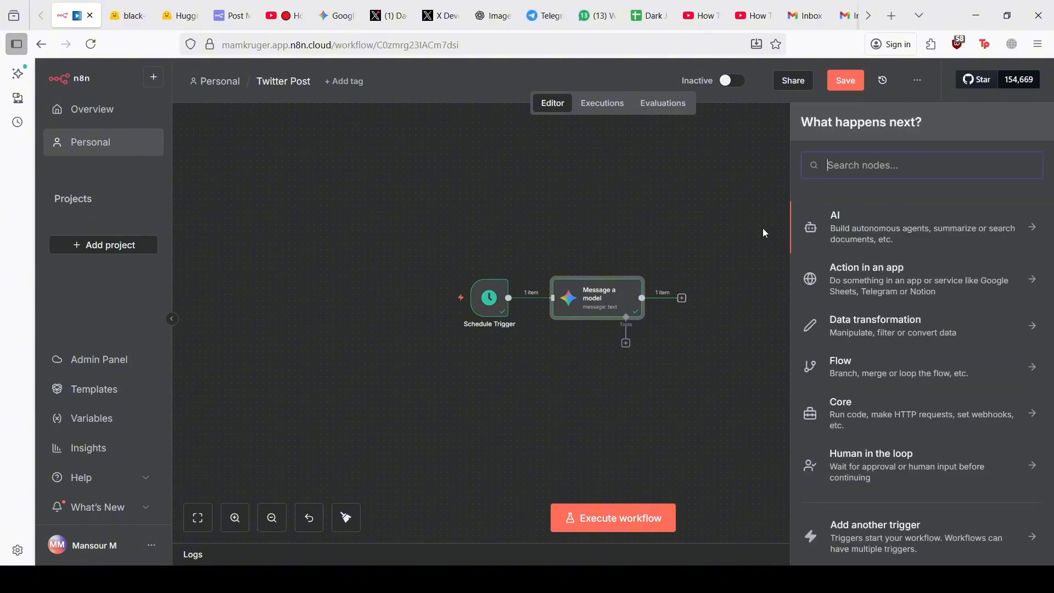
{"action": "type", "text": "shhe"}
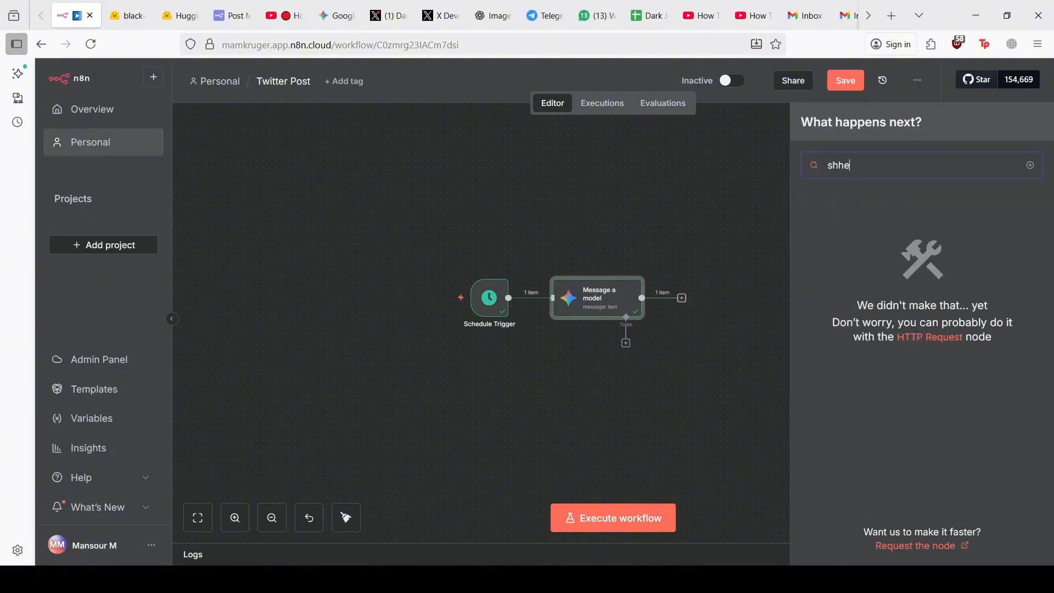
{"action": "key", "text": "BackSpace"}
{"action": "key", "text": "BackSpace"}
{"action": "type", "text": "ee"}
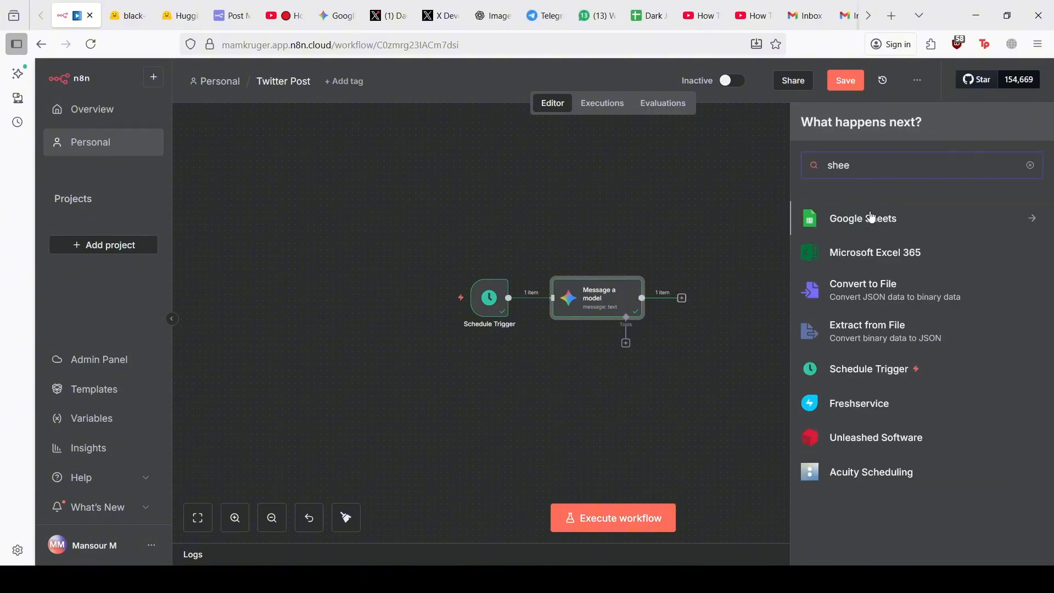
{"action": "left_click", "coordinate": [870, 218]}
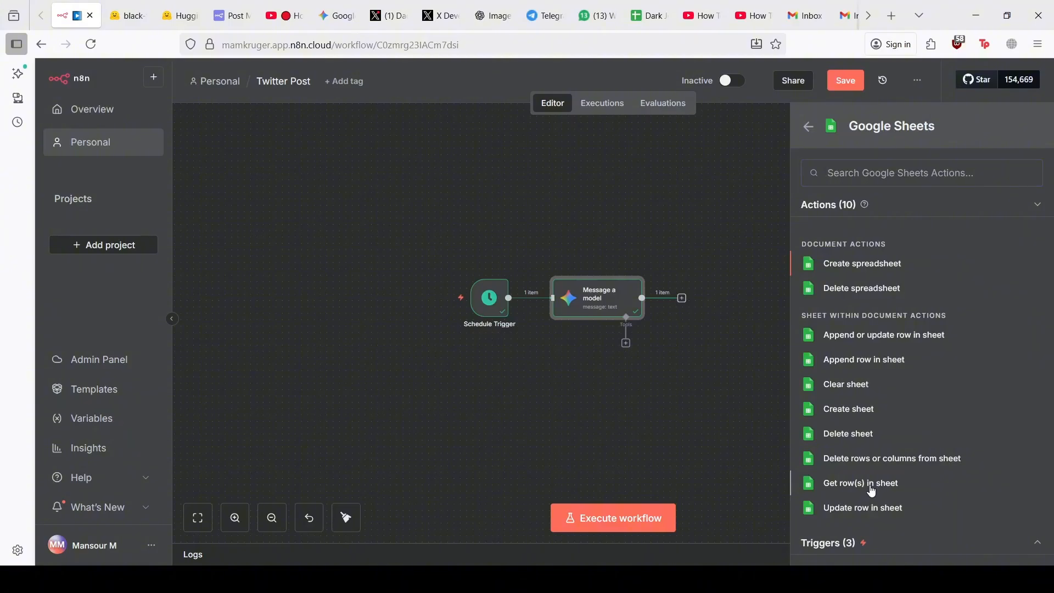
{"action": "left_click", "coordinate": [871, 491]}
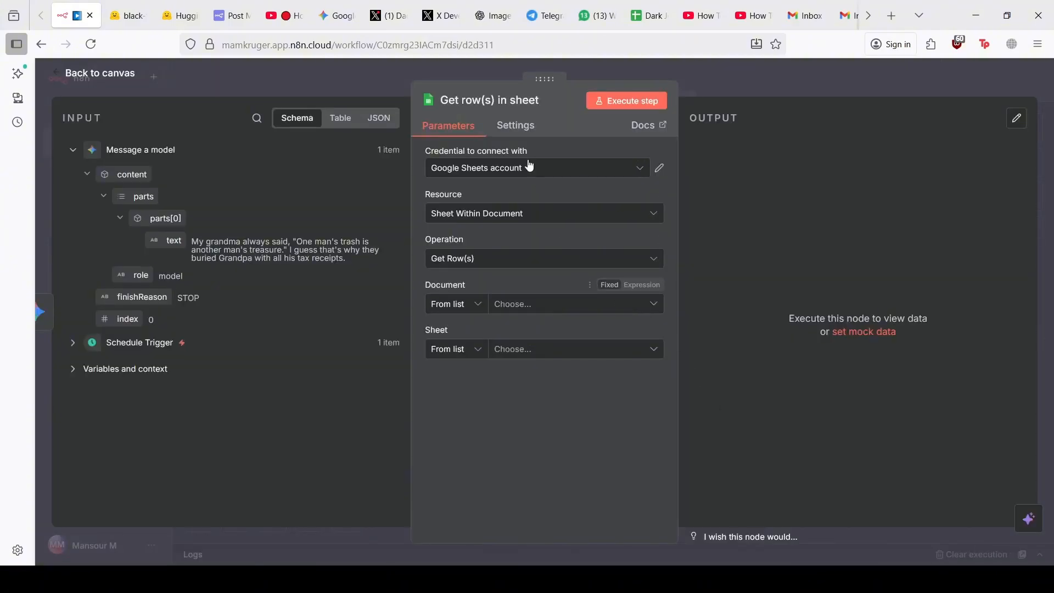
Start a new Google Sheets credential, then discard it to keep the existing account
{"action": "left_click", "coordinate": [523, 171]}
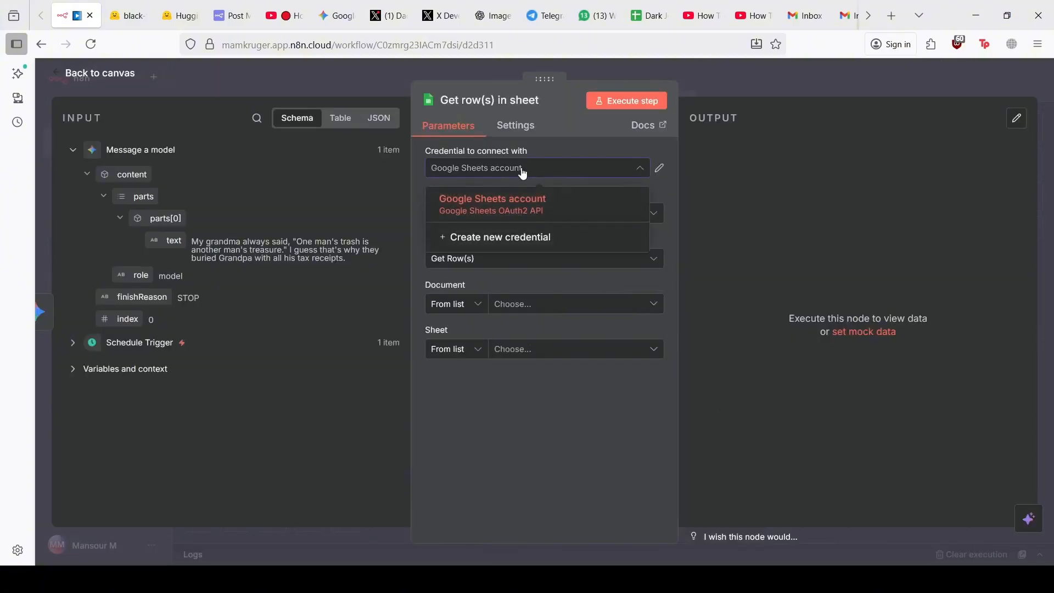
{"action": "left_click", "coordinate": [524, 244]}
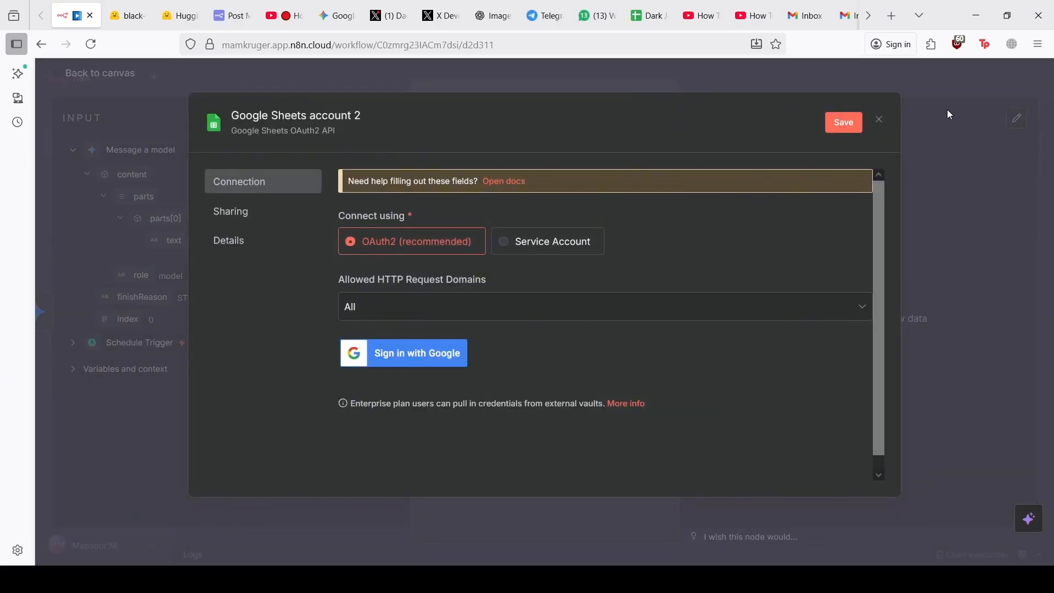
{"action": "left_click", "coordinate": [880, 122]}
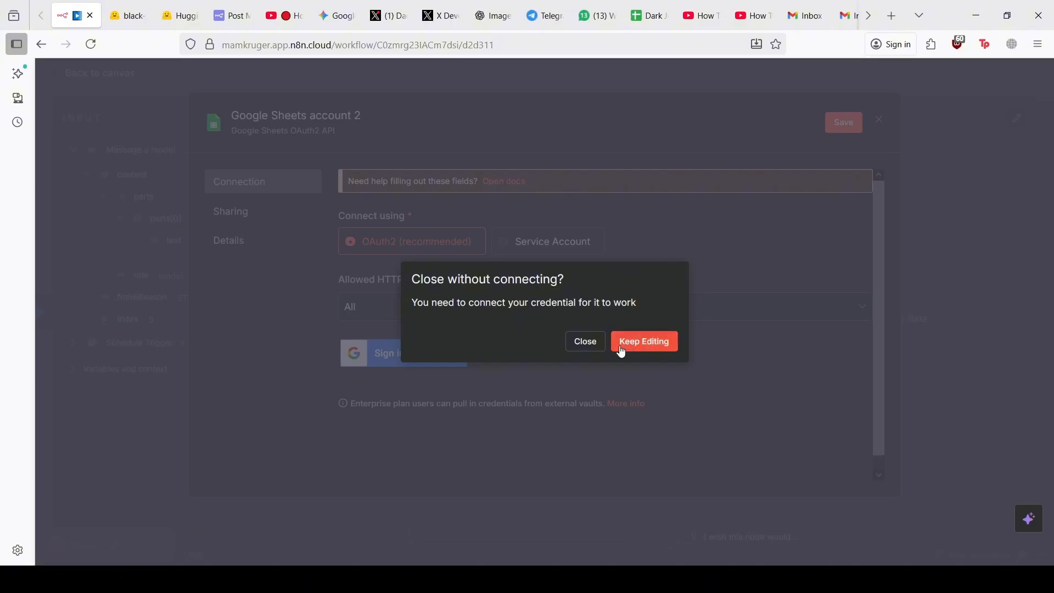
{"action": "left_click", "coordinate": [586, 342]}
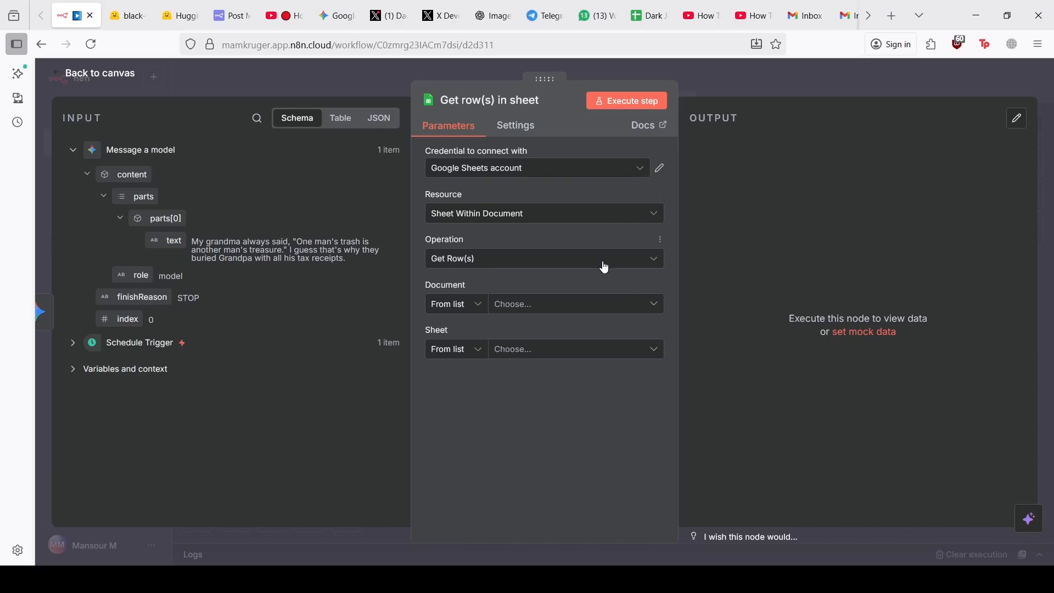
Set Document to Dark Jokes and Sheet to Sheet1, then open that spreadsheet
{"action": "left_click", "coordinate": [555, 308]}
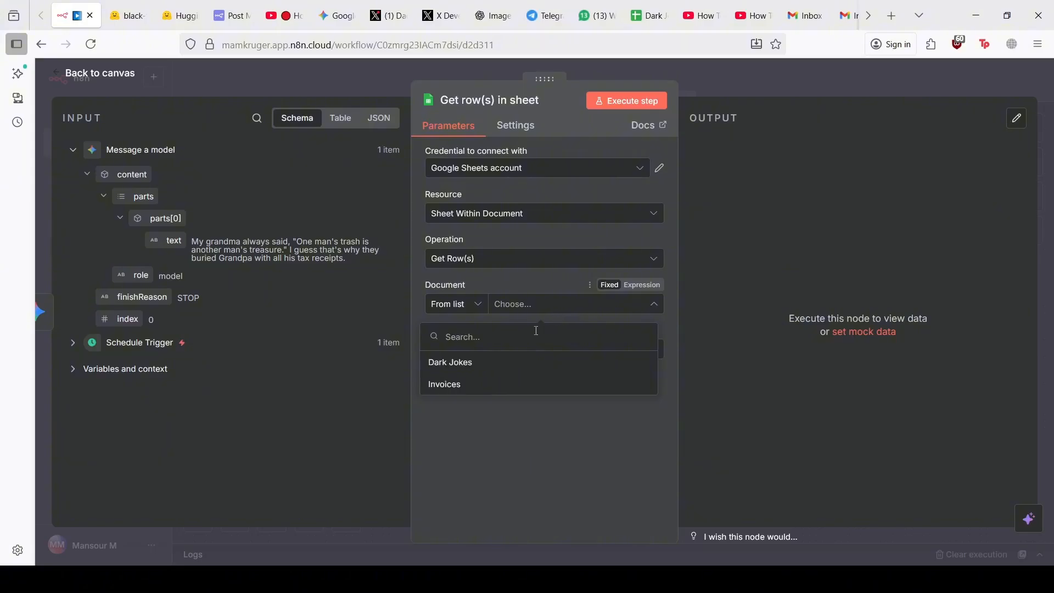
{"action": "left_click", "coordinate": [456, 363]}
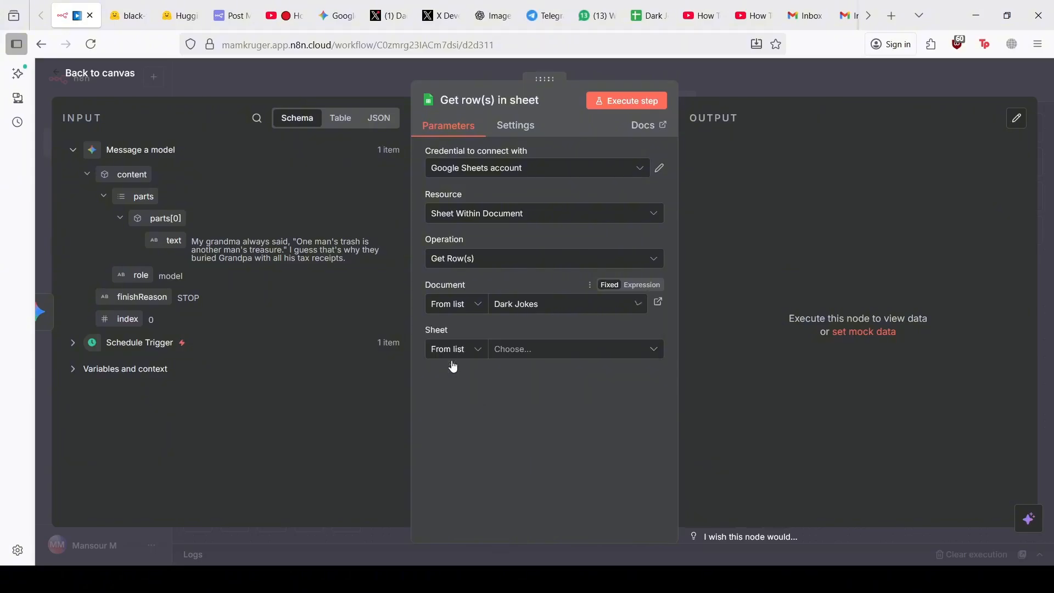
{"action": "left_click", "coordinate": [535, 361]}
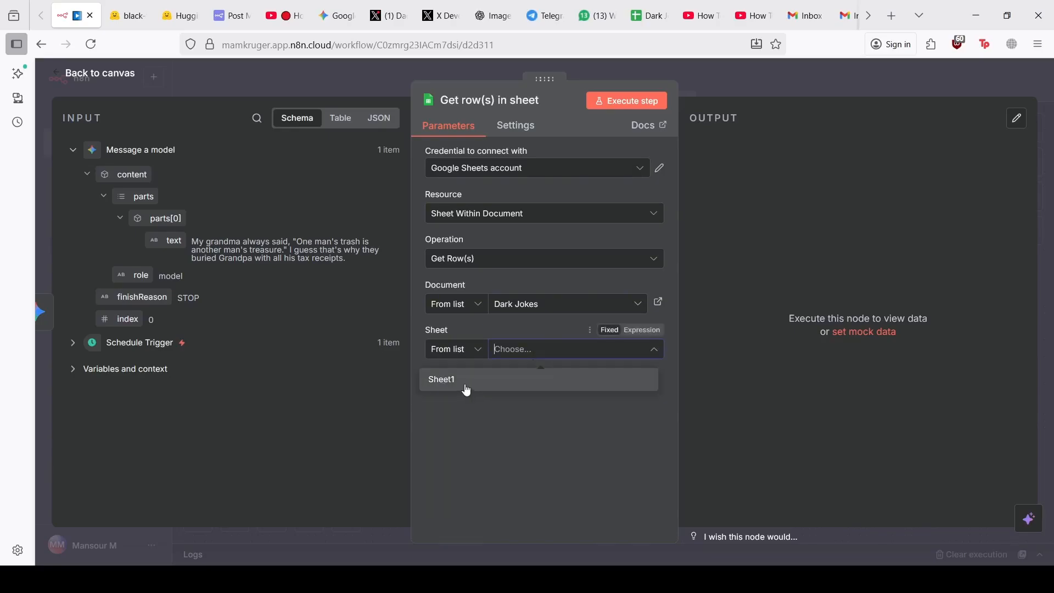
{"action": "left_click", "coordinate": [465, 386]}
{"action": "left_click", "coordinate": [647, 16]}
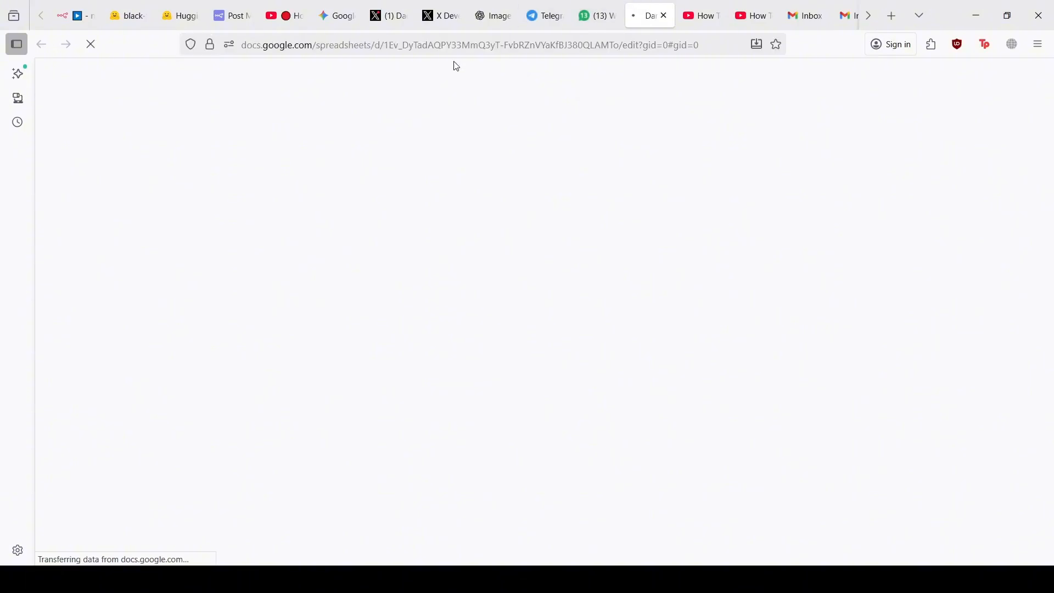
Scroll through the Dark Jokes rows of jokes and timestamps, then return to n8n
{"action": "scroll", "coordinate": [366, 282], "scroll_direction": "down", "scroll_amount": 3}
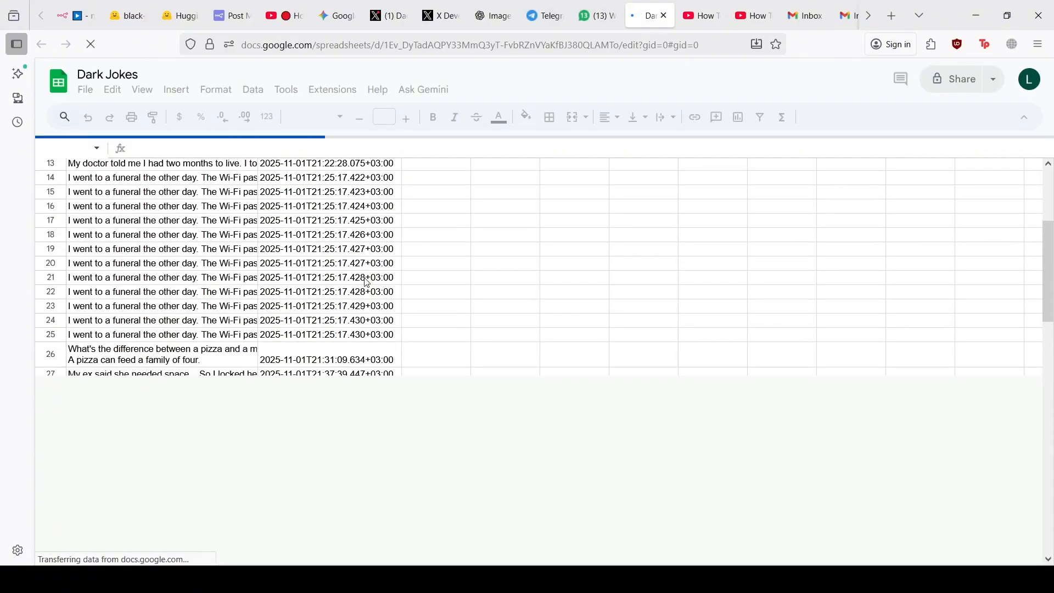
{"action": "scroll", "coordinate": [366, 282], "scroll_direction": "up", "scroll_amount": 3}
{"action": "scroll", "coordinate": [367, 282], "scroll_direction": "down", "scroll_amount": 1}
{"action": "scroll", "coordinate": [367, 282], "scroll_direction": "right", "scroll_amount": 1}
{"action": "scroll", "coordinate": [367, 282], "scroll_direction": "down", "scroll_amount": 3}
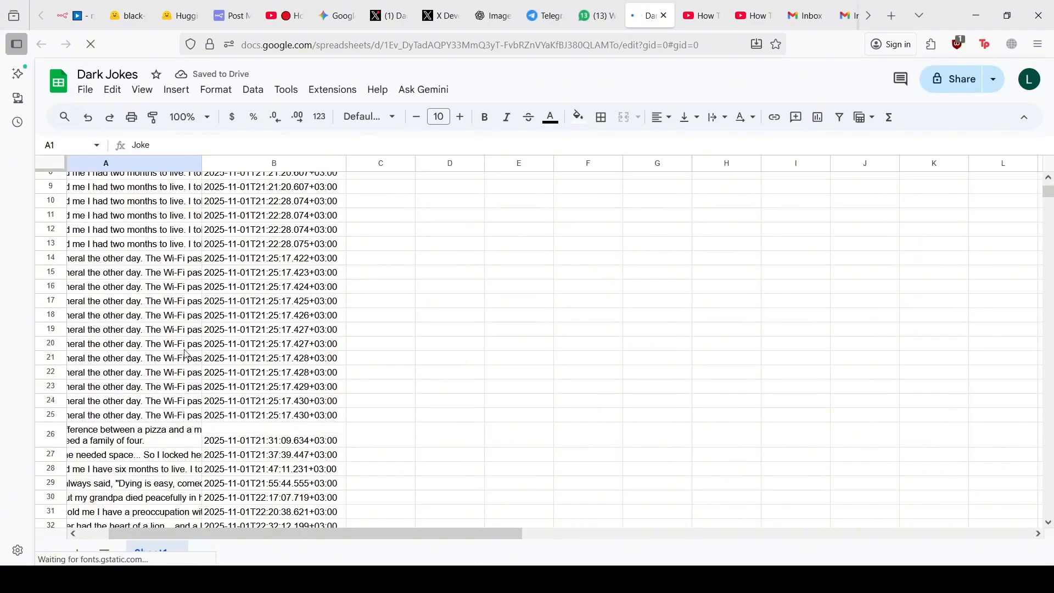
{"action": "scroll", "coordinate": [153, 400], "scroll_direction": "down", "scroll_amount": 1}
{"action": "scroll", "coordinate": [152, 400], "scroll_direction": "up", "scroll_amount": 1}
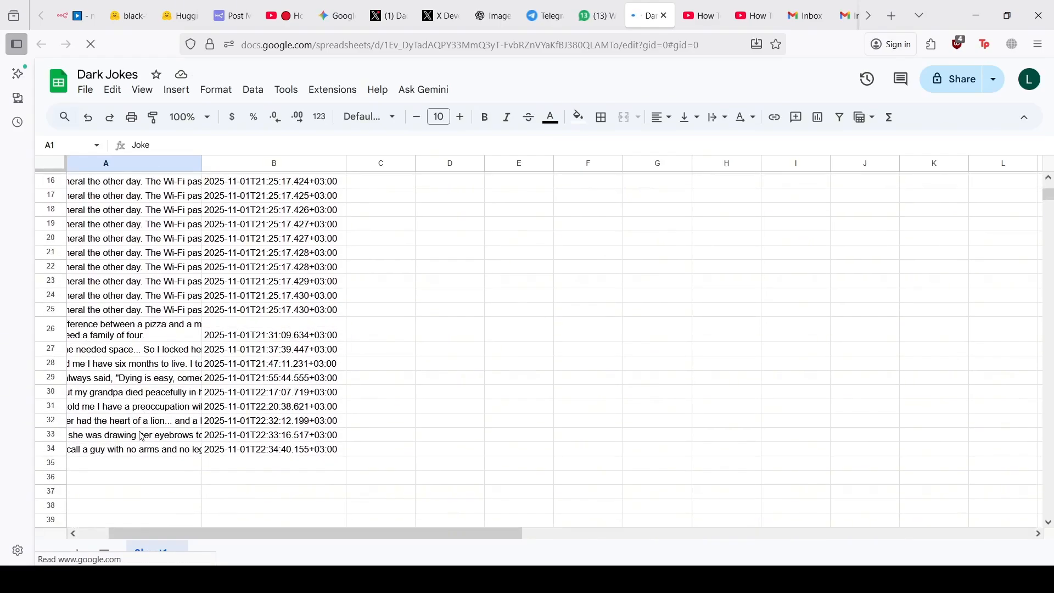
{"action": "scroll", "coordinate": [141, 427], "scroll_direction": "up", "scroll_amount": 1}
{"action": "left_click", "coordinate": [100, 25]}
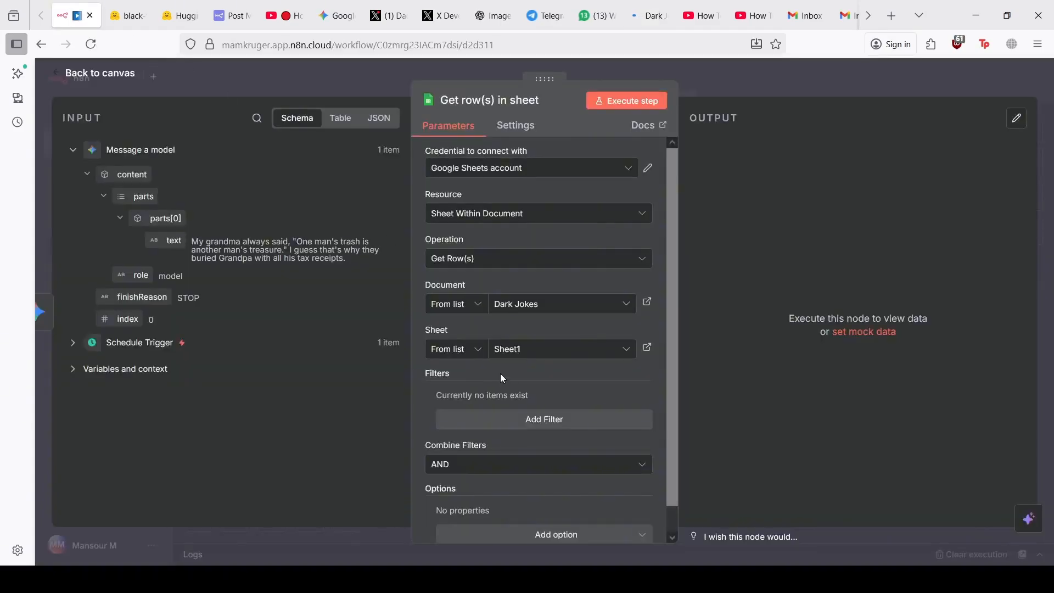
Execute the Get row(s) step to fetch 33 items, then switch back to the Dark Jokes sheet
{"action": "scroll", "coordinate": [508, 377], "scroll_direction": "down", "scroll_amount": 1}
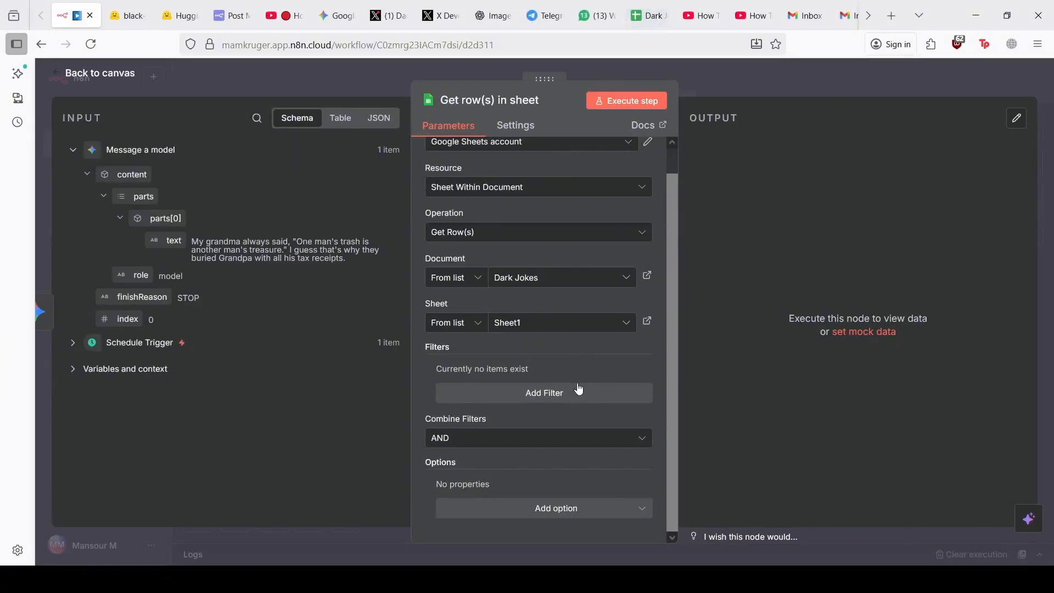
{"action": "left_click", "coordinate": [599, 104]}
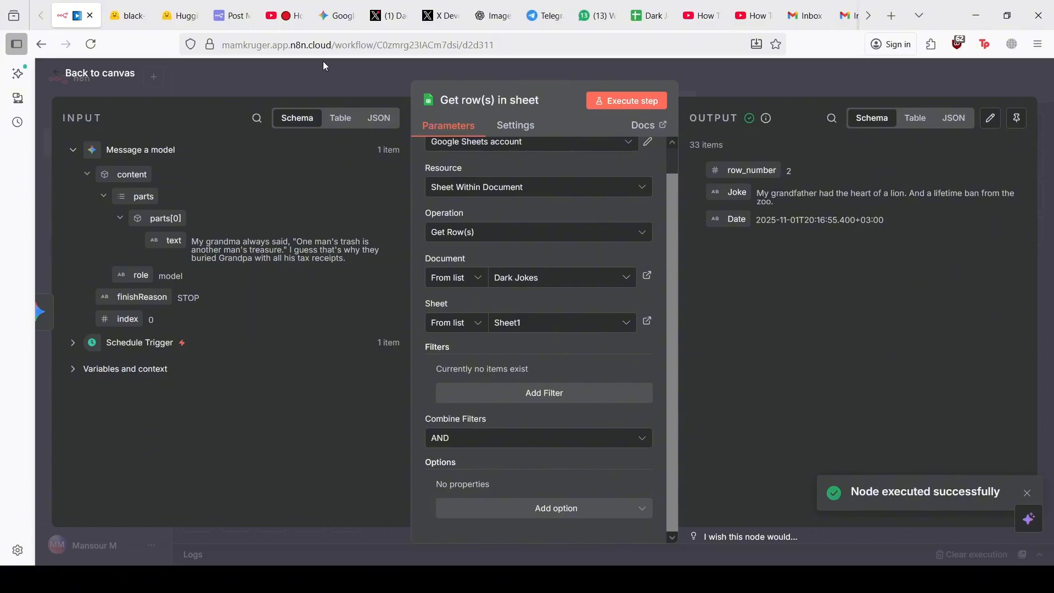
{"action": "left_click", "coordinate": [591, 6]}
{"action": "left_click", "coordinate": [648, 16]}
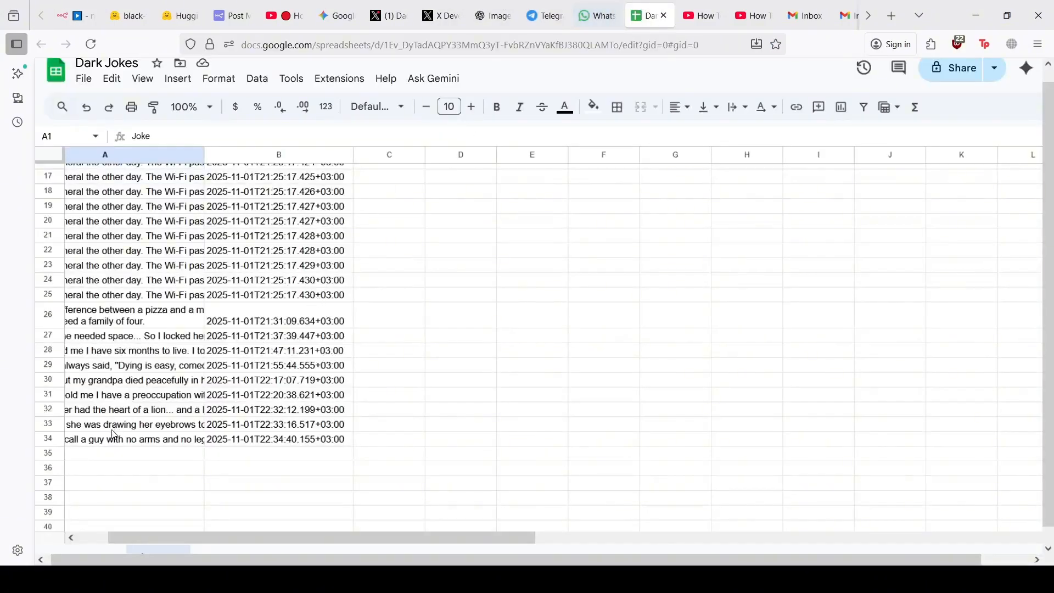
Inspect the Joke header in A1 and the full text of the first joke
{"action": "scroll", "coordinate": [112, 433], "scroll_direction": "up", "scroll_amount": 5}
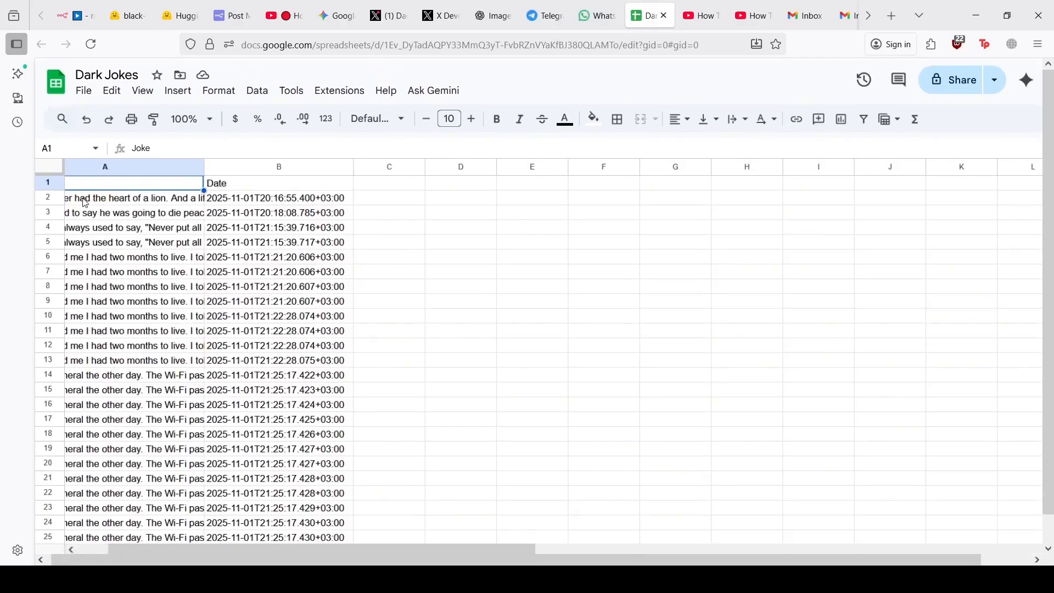
{"action": "left_click", "coordinate": [85, 202]}
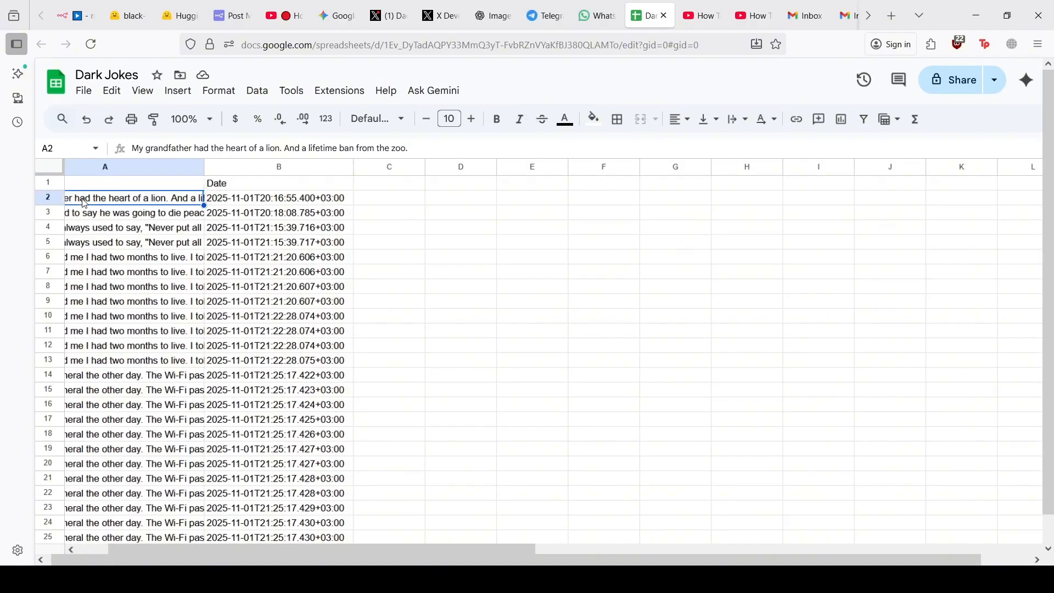
{"action": "left_click", "coordinate": [111, 184]}
{"action": "scroll", "coordinate": [76, 191], "scroll_direction": "left", "scroll_amount": 2}
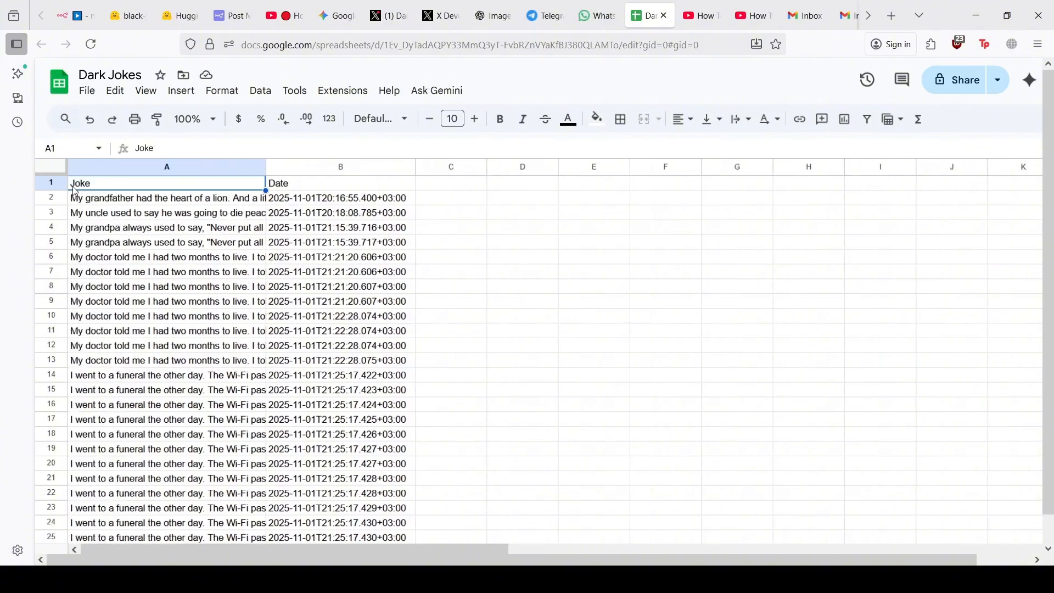
{"action": "left_click", "coordinate": [135, 200]}
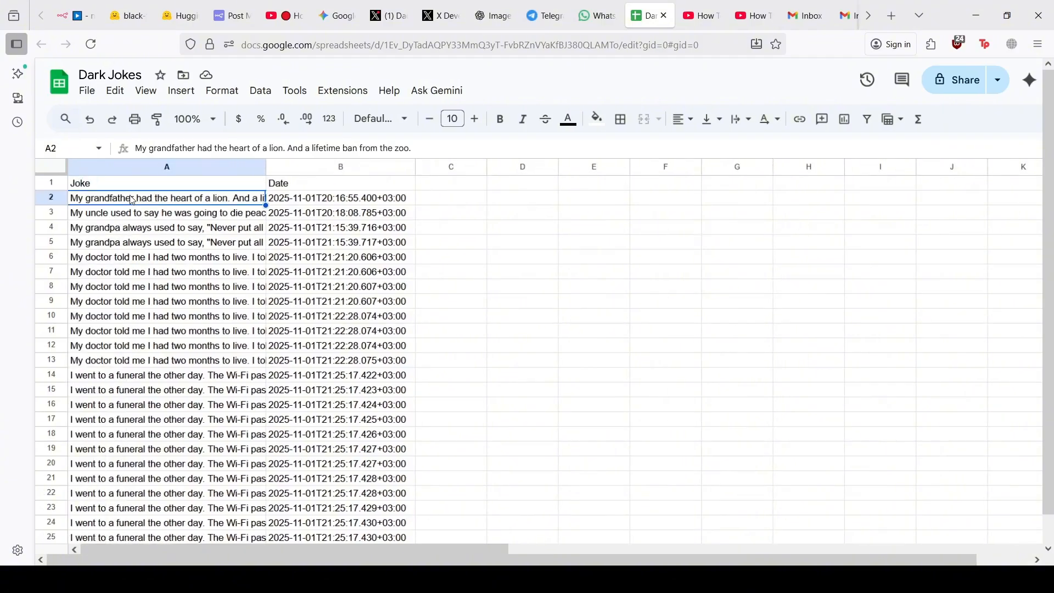
{"action": "left_click", "coordinate": [110, 188]}
{"action": "left_click_drag", "start_coordinate": [110, 189], "coordinate": [343, 191]}
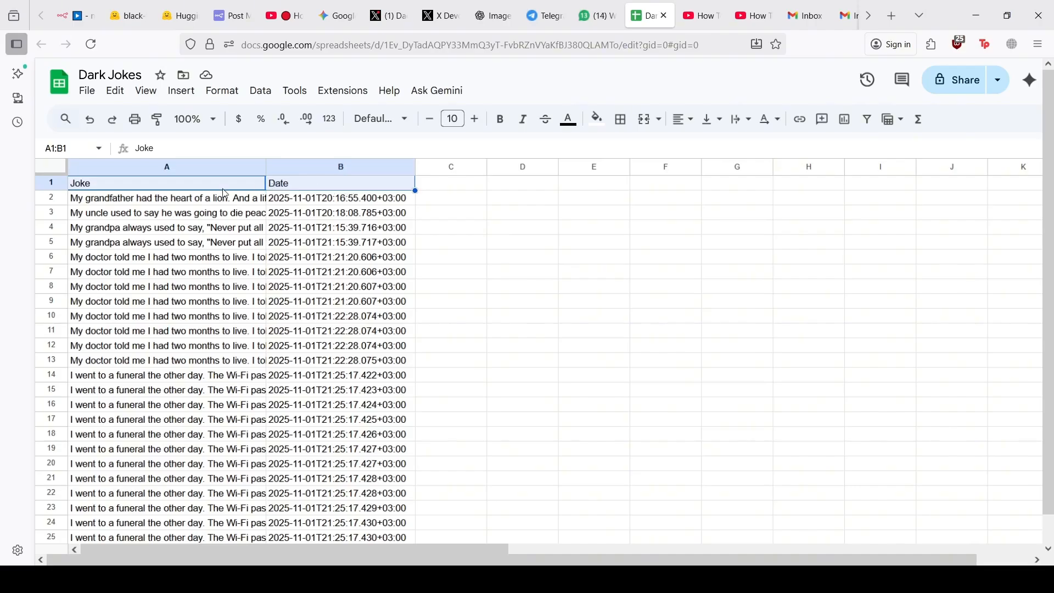
{"action": "left_click", "coordinate": [199, 189]}
Check the grandfather joke in A2, the Date header and B3 timestamp, then return to n8n
{"action": "left_click", "coordinate": [201, 202]}
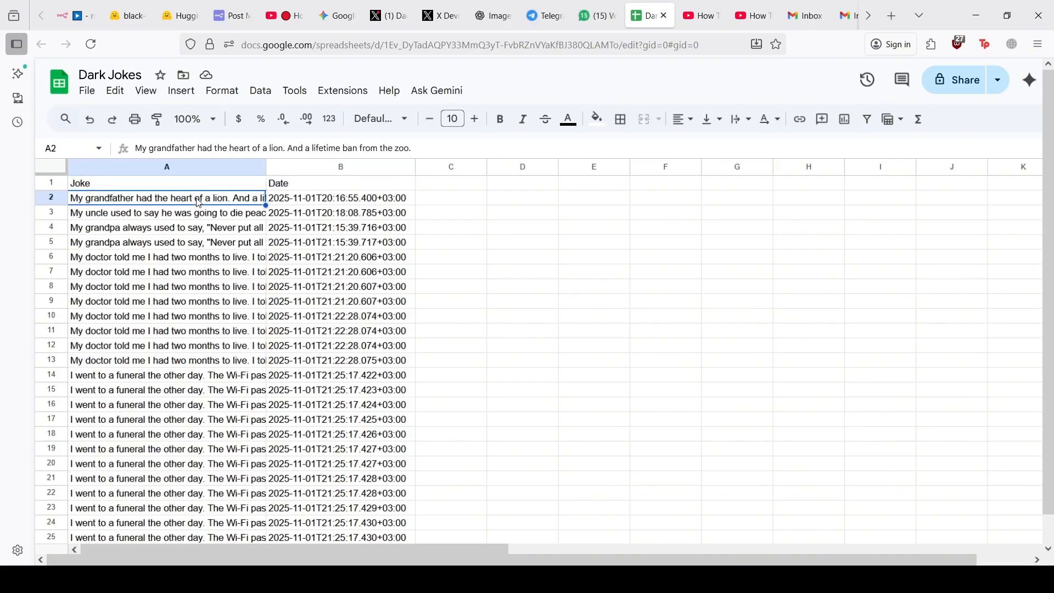
{"action": "left_click", "coordinate": [303, 188]}
{"action": "left_click", "coordinate": [306, 218]}
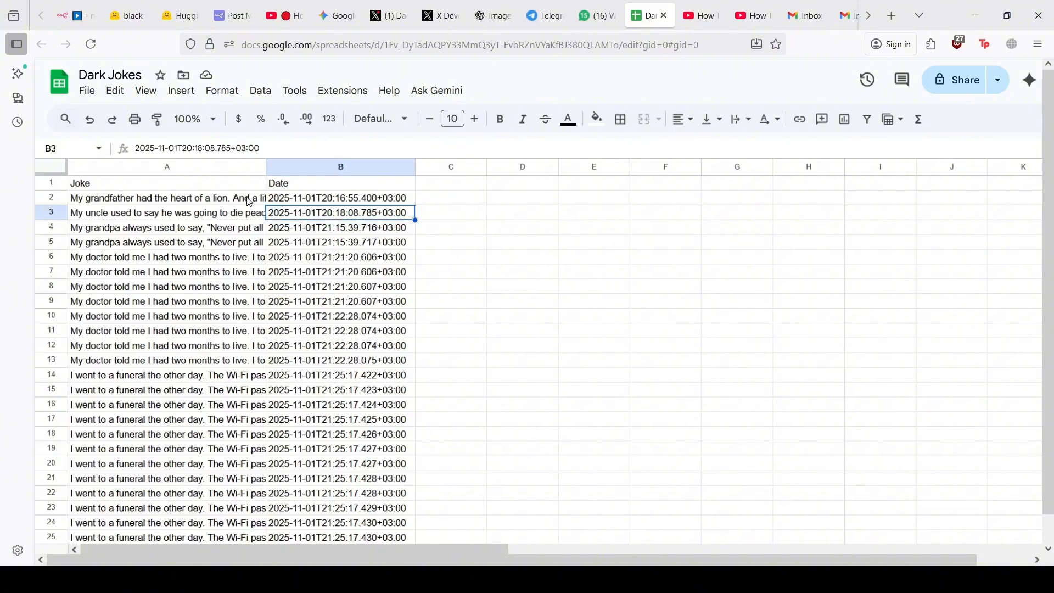
{"action": "left_click", "coordinate": [221, 201]}
{"action": "scroll", "coordinate": [221, 201], "scroll_direction": "down", "scroll_amount": 8}
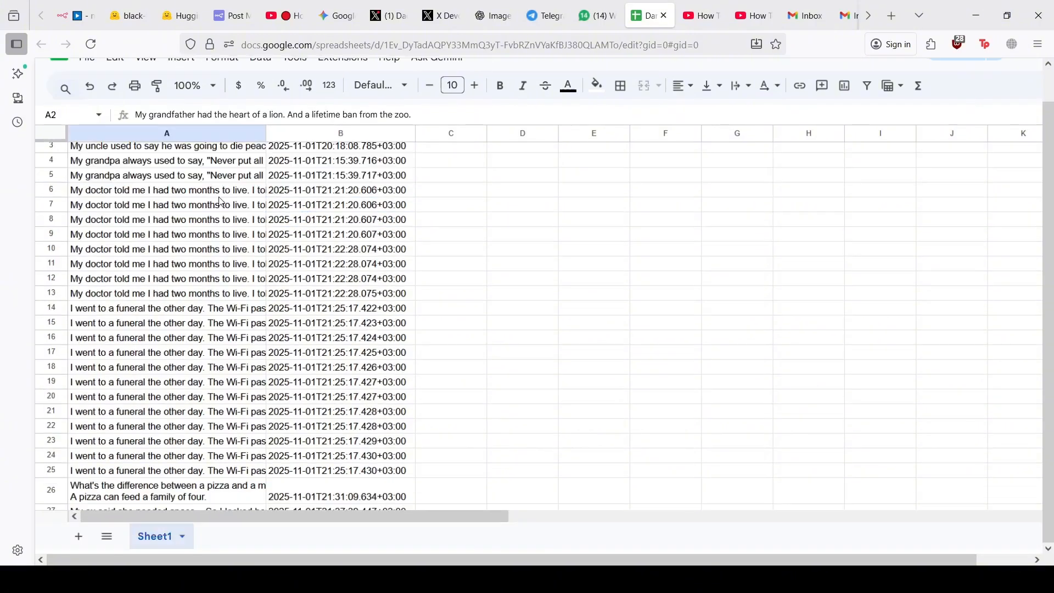
{"action": "scroll", "coordinate": [212, 264], "scroll_direction": "up", "scroll_amount": 4}
{"action": "scroll", "coordinate": [212, 264], "scroll_direction": "up", "scroll_amount": 4}
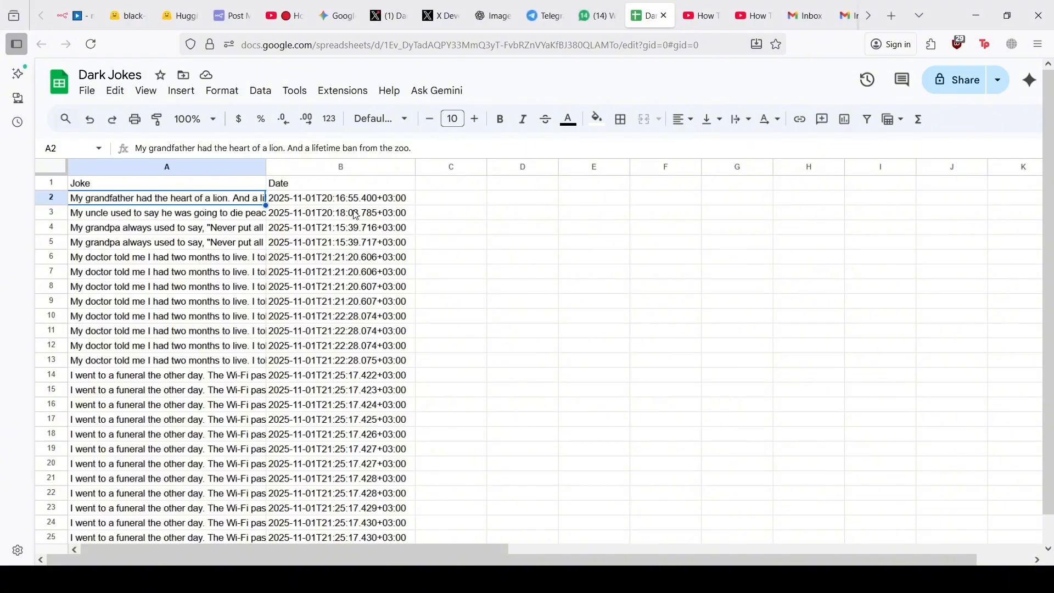
{"action": "left_click", "coordinate": [76, 15]}
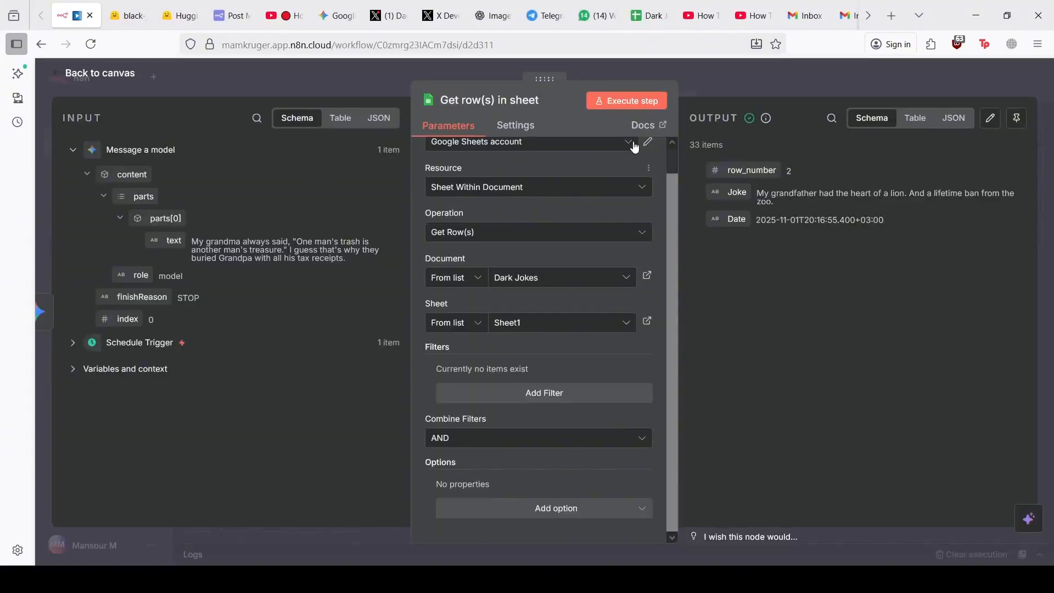
Return to the three-node workflow canvas and scroll right toward the Get row(s) in sheet node
{"action": "left_click", "coordinate": [114, 74]}
{"action": "scroll", "coordinate": [597, 292], "scroll_direction": "right", "scroll_amount": 3}
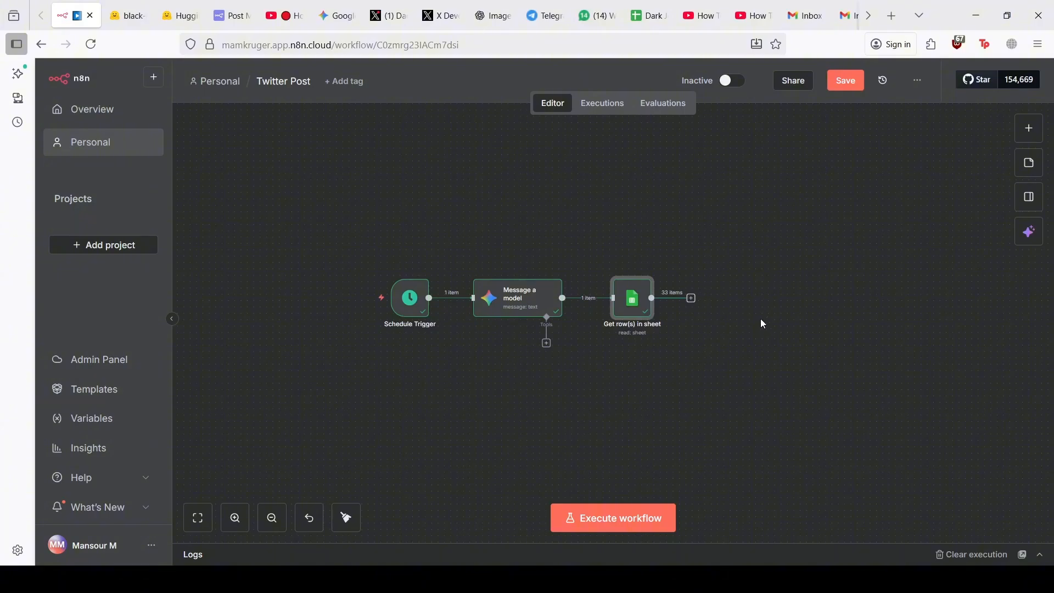
{"action": "scroll", "coordinate": [743, 305], "scroll_direction": "right", "scroll_amount": 1}
Add an Aggregate node after Get row(s) in sheet that combines the Joke field, and test it
{"action": "left_click", "coordinate": [674, 299]}
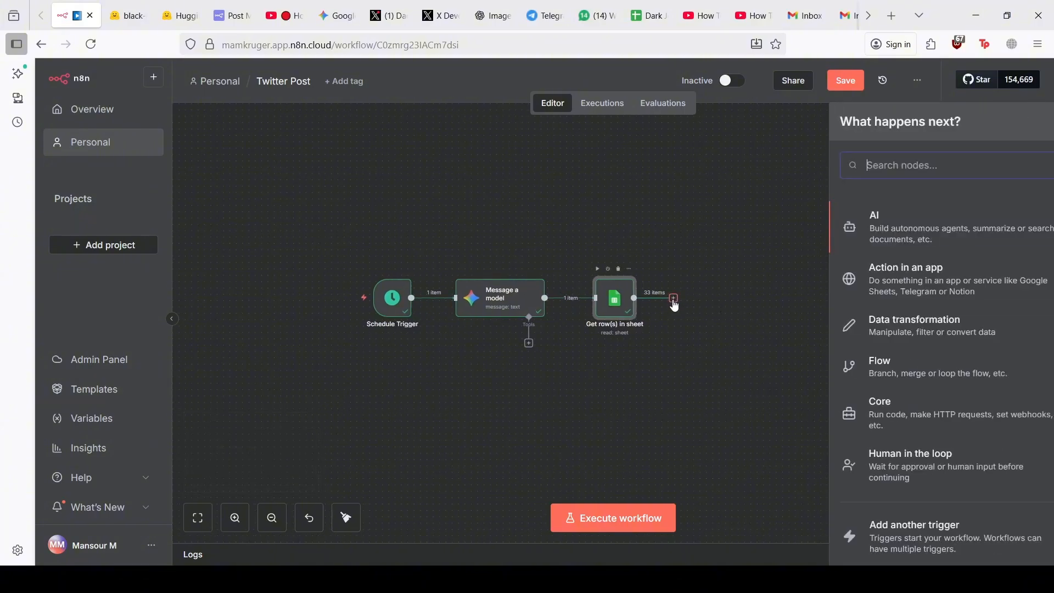
{"action": "type", "text": "agg"}
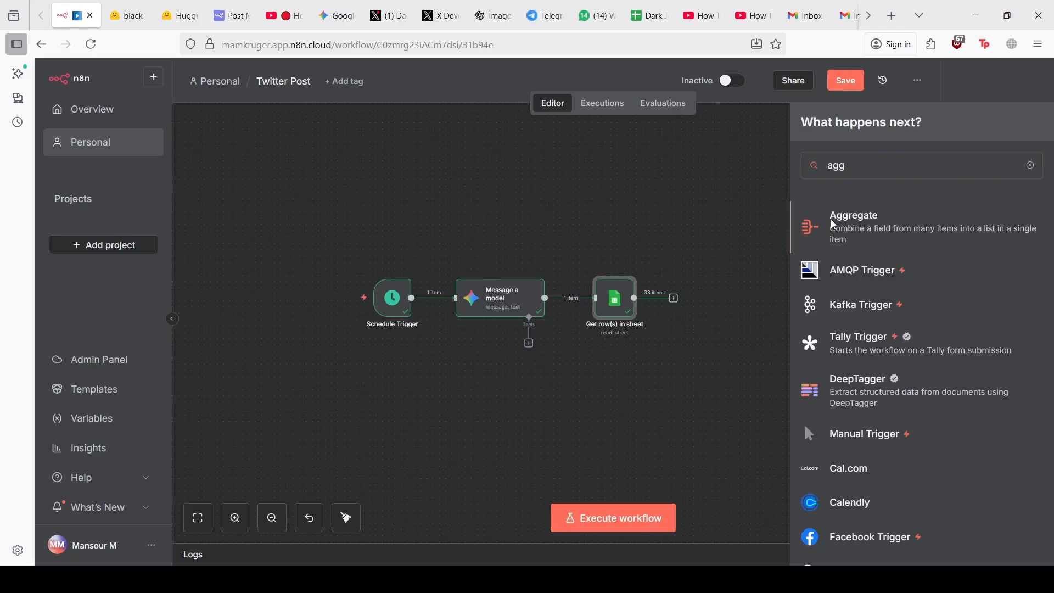
{"action": "left_click", "coordinate": [801, 226]}
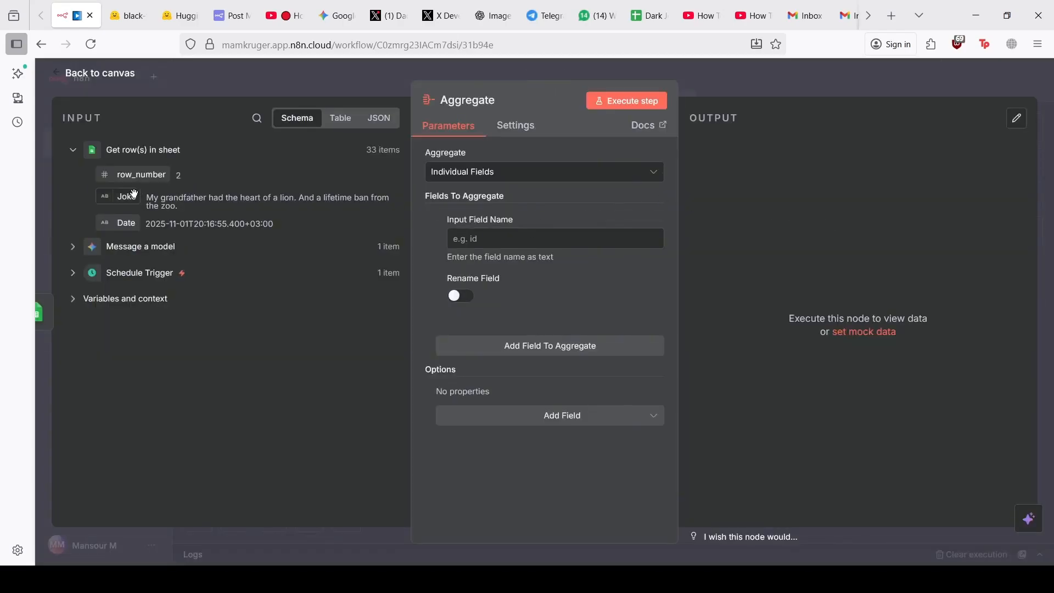
{"action": "left_click_drag", "start_coordinate": [134, 193], "coordinate": [464, 238]}
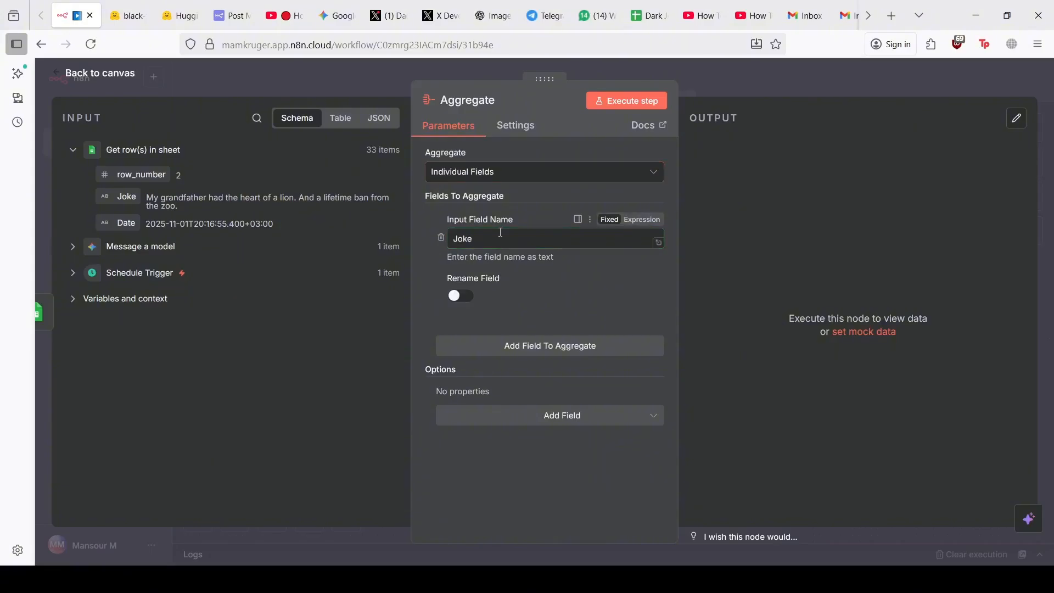
{"action": "left_click", "coordinate": [607, 102]}
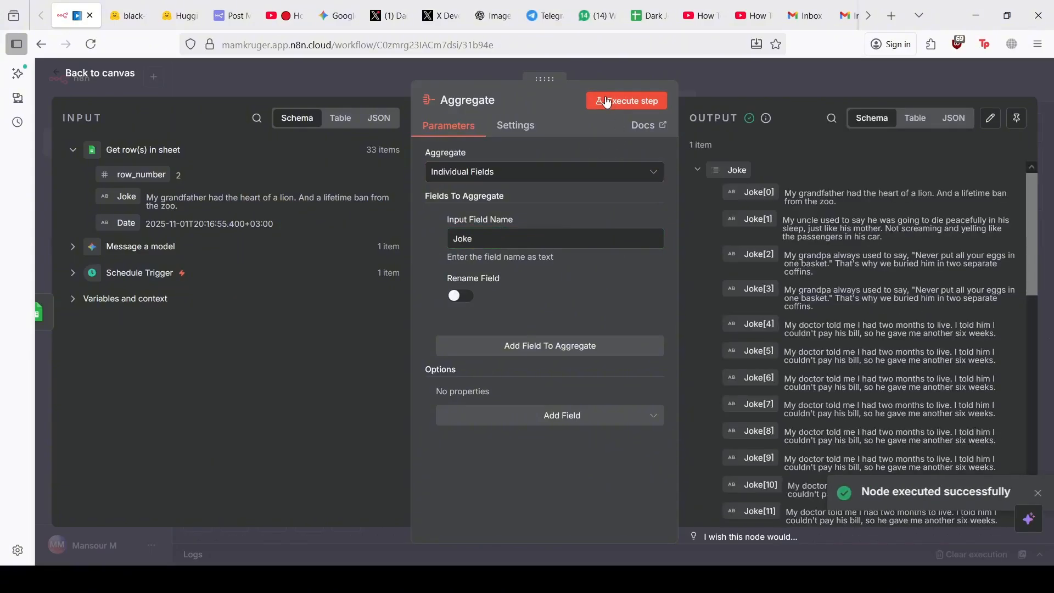
{"action": "scroll", "coordinate": [824, 247], "scroll_direction": "down", "scroll_amount": 2}
{"action": "scroll", "coordinate": [729, 173], "scroll_direction": "up", "scroll_amount": 2}
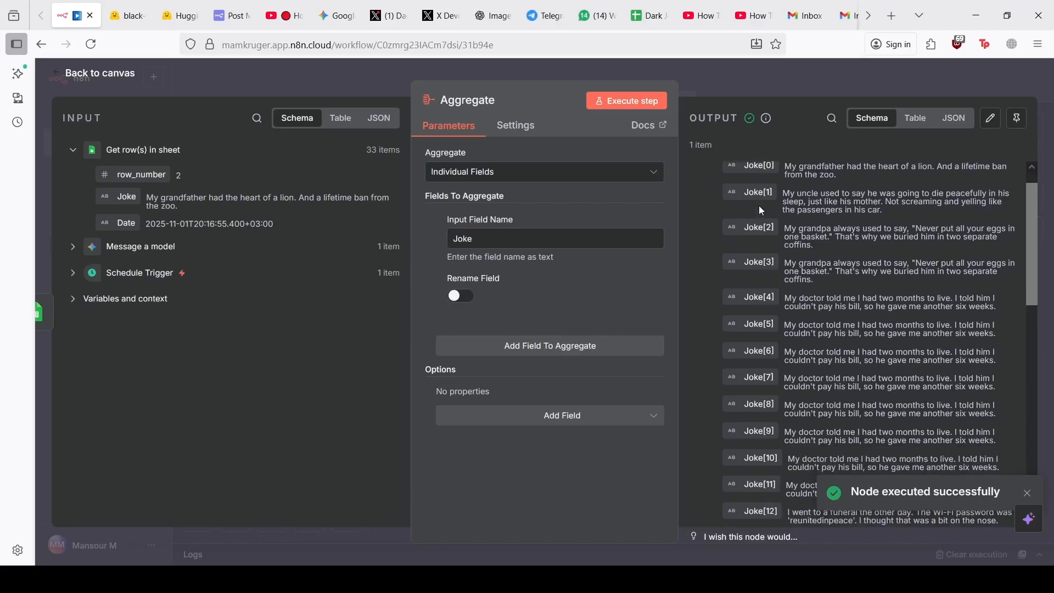
{"action": "left_click", "coordinate": [315, 68]}
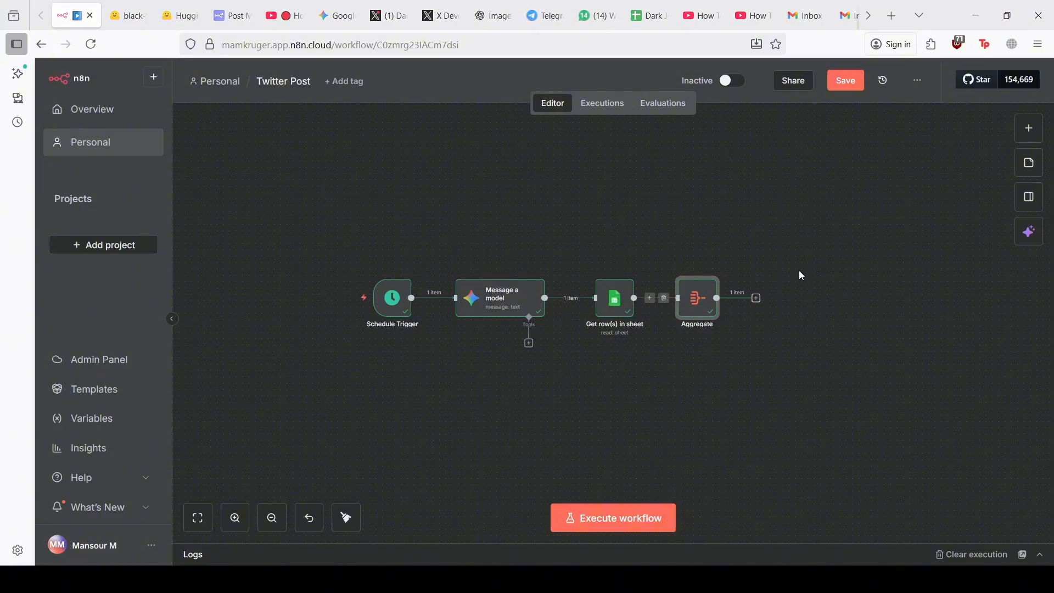
Add an If node after Aggregate with an array-type comparison condition
{"action": "left_click", "coordinate": [757, 298]}
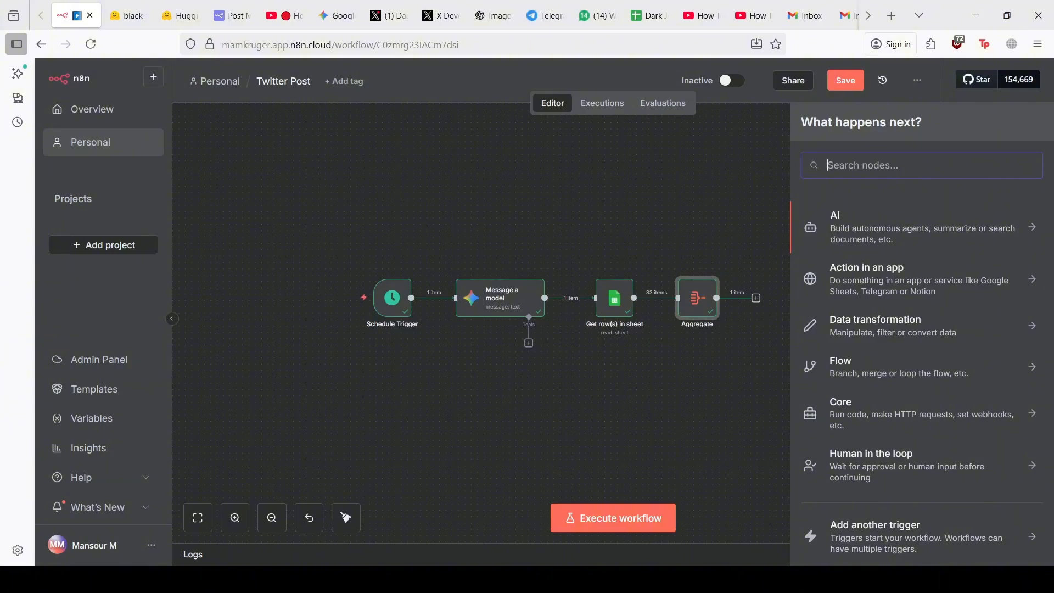
{"action": "type", "text": "if"}
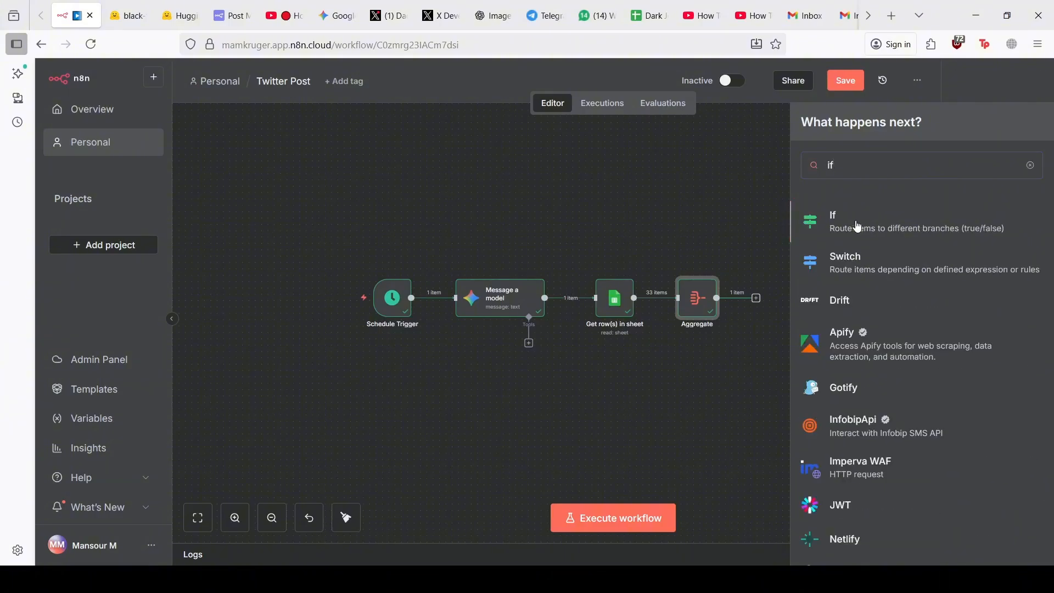
{"action": "left_click", "coordinate": [860, 221]}
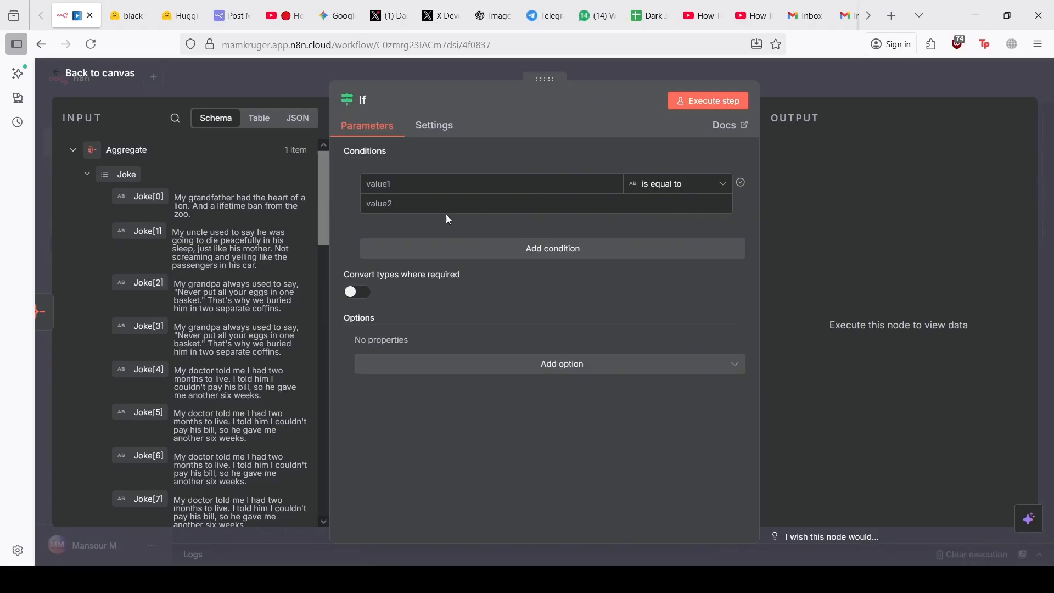
{"action": "left_click", "coordinate": [656, 185]}
{"action": "mouse_move", "coordinate": [659, 321]}
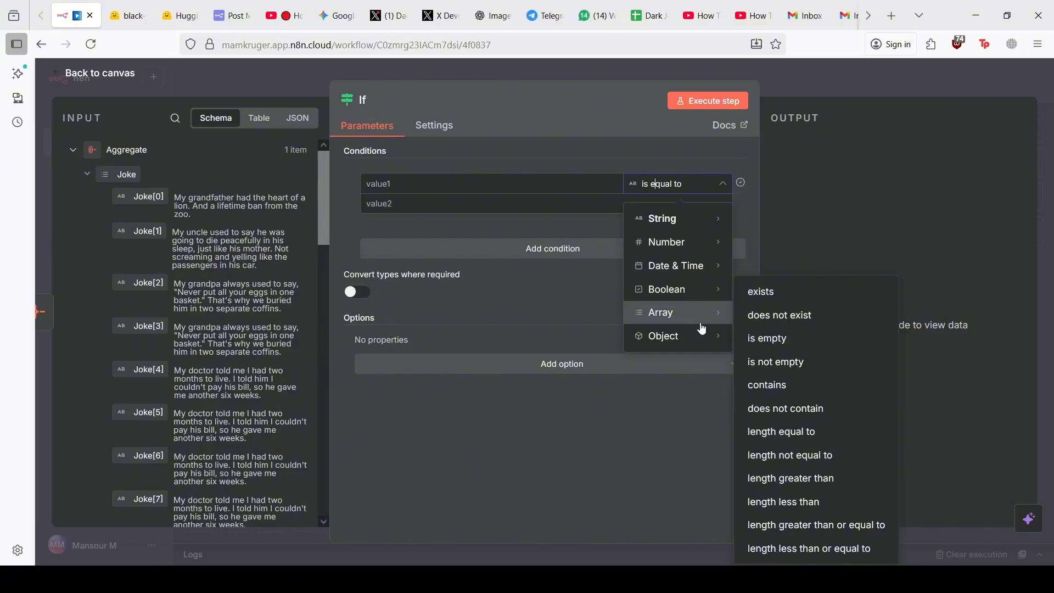
{"action": "left_click", "coordinate": [763, 302]}
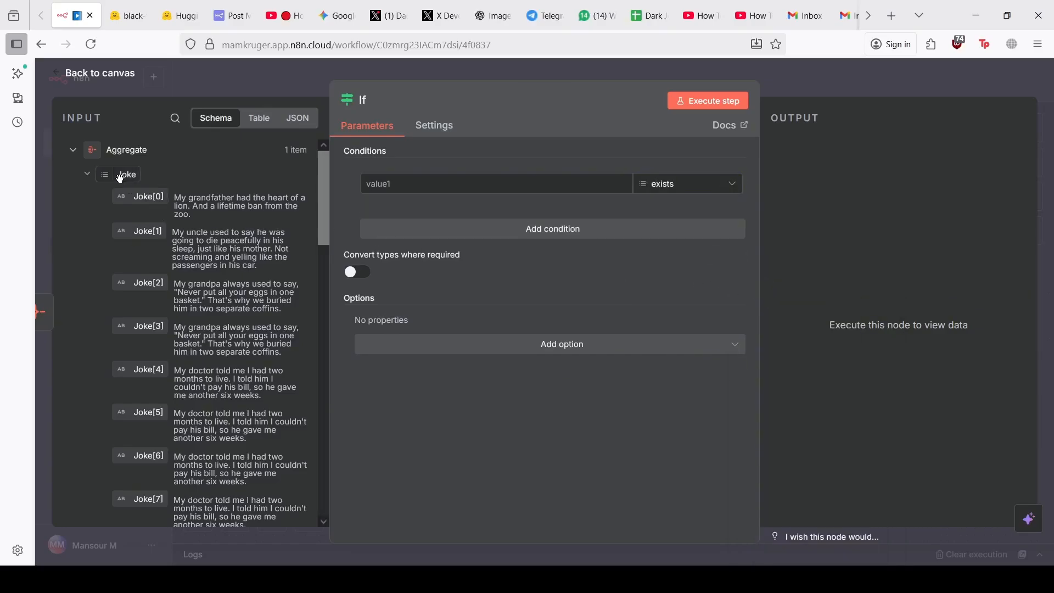
Set the If condition to: the aggregated Joke list array-contains Message a model's text
{"action": "left_click_drag", "start_coordinate": [123, 174], "coordinate": [449, 186]}
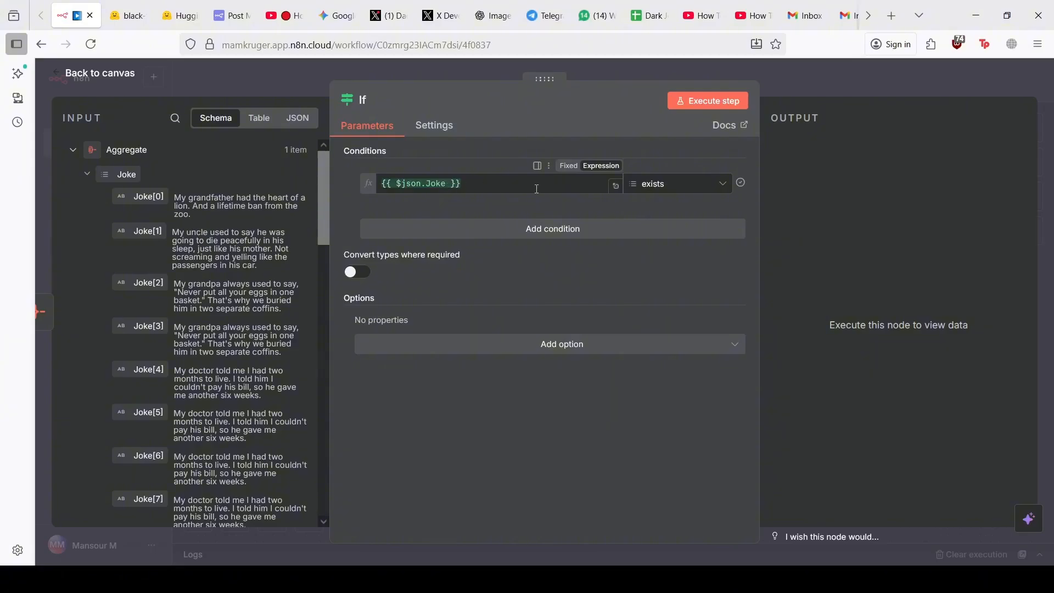
{"action": "left_click", "coordinate": [665, 187]}
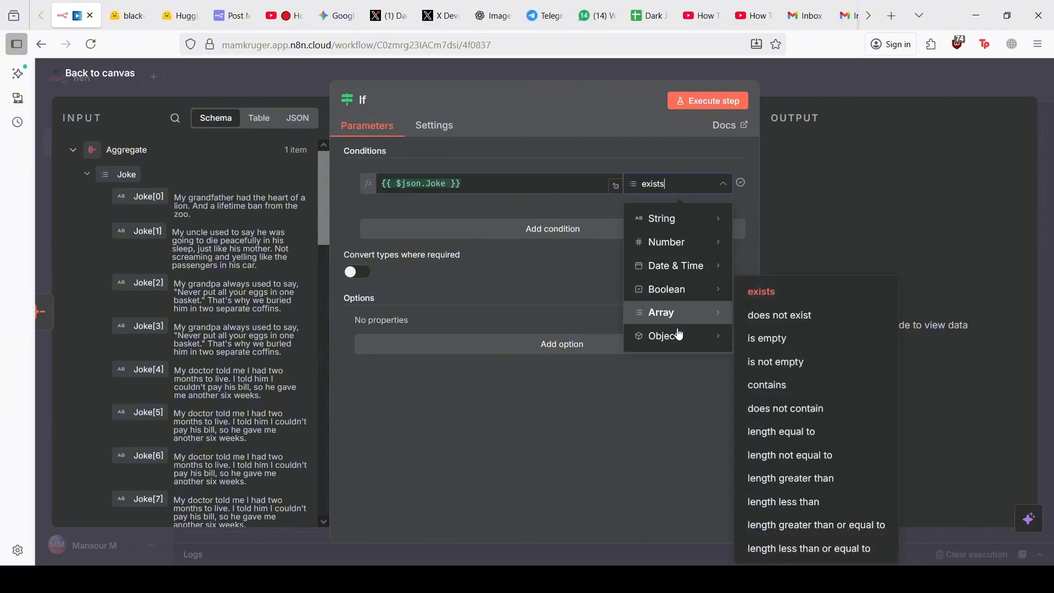
{"action": "left_click", "coordinate": [784, 385]}
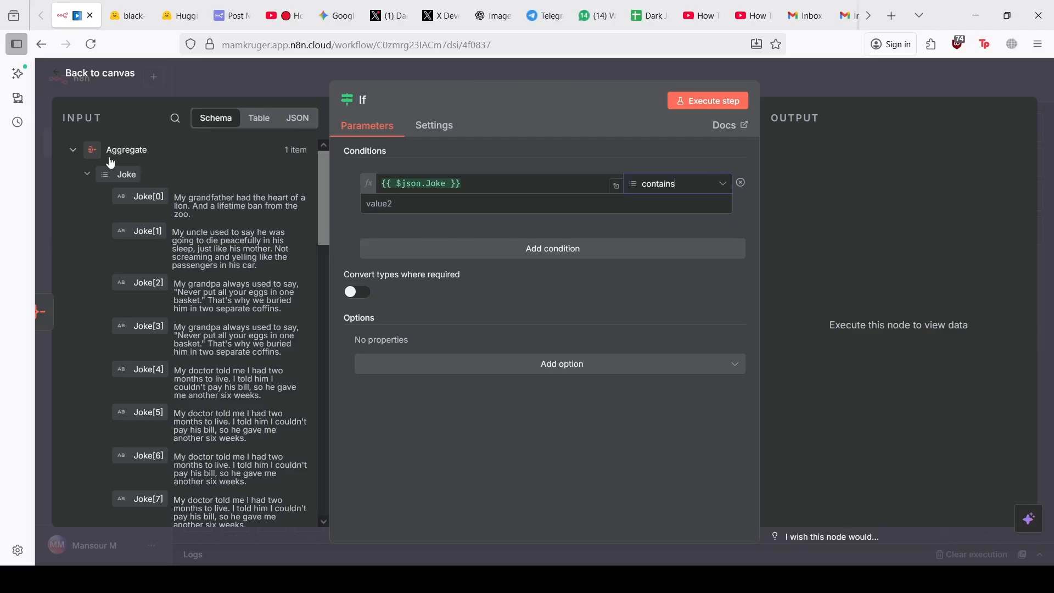
{"action": "left_click", "coordinate": [71, 154]}
{"action": "left_click", "coordinate": [73, 203]}
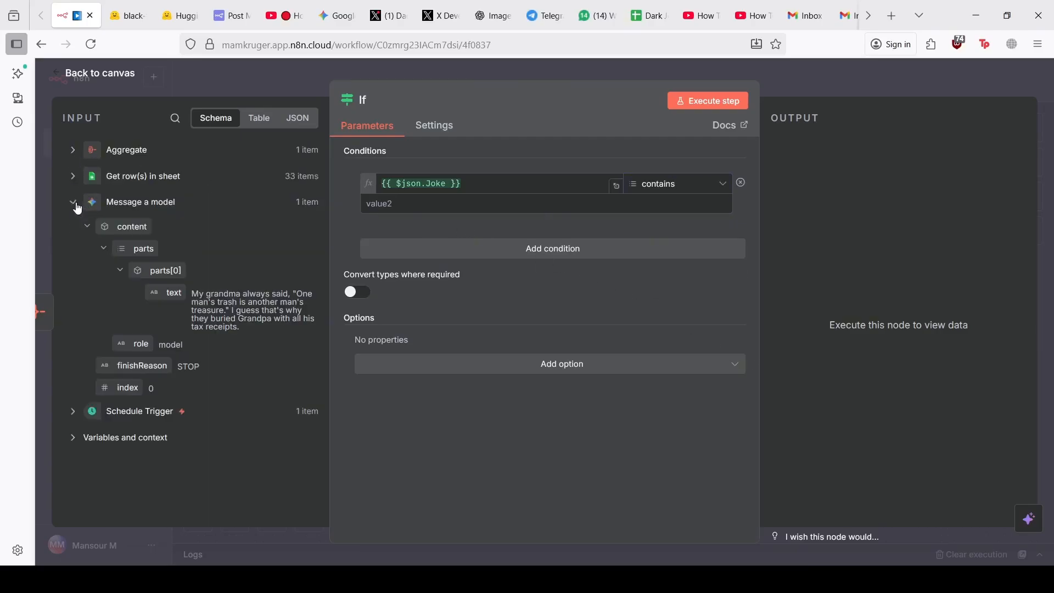
{"action": "left_click_drag", "start_coordinate": [170, 293], "coordinate": [494, 204]}
Test the If step, which sends 1 item to False, and copy the generated joke text
{"action": "left_click", "coordinate": [694, 103]}
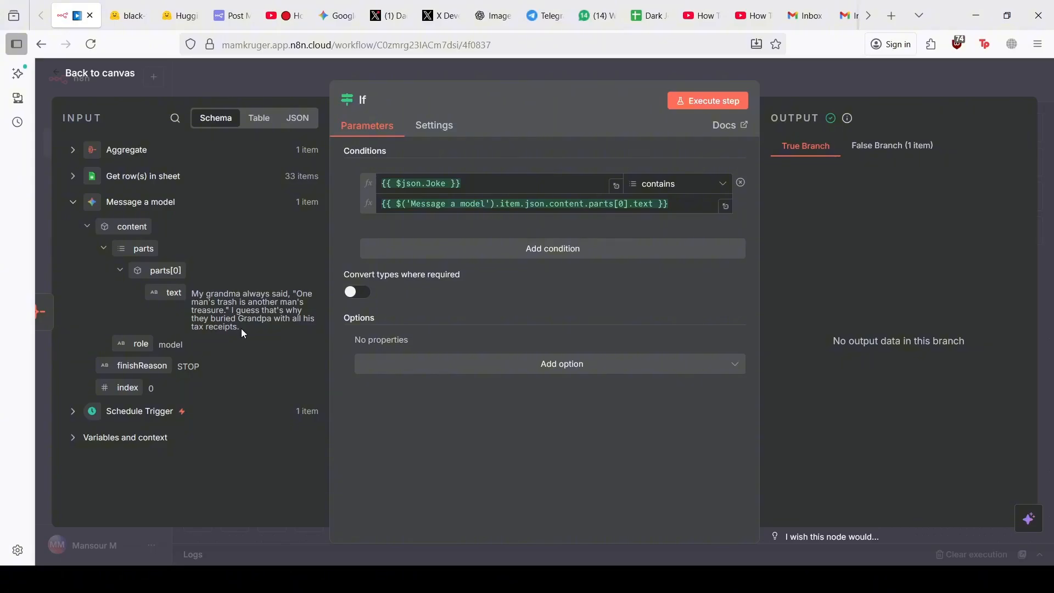
{"action": "left_click_drag", "start_coordinate": [241, 329], "coordinate": [191, 292]}
{"action": "key", "text": "ctrl+c"}
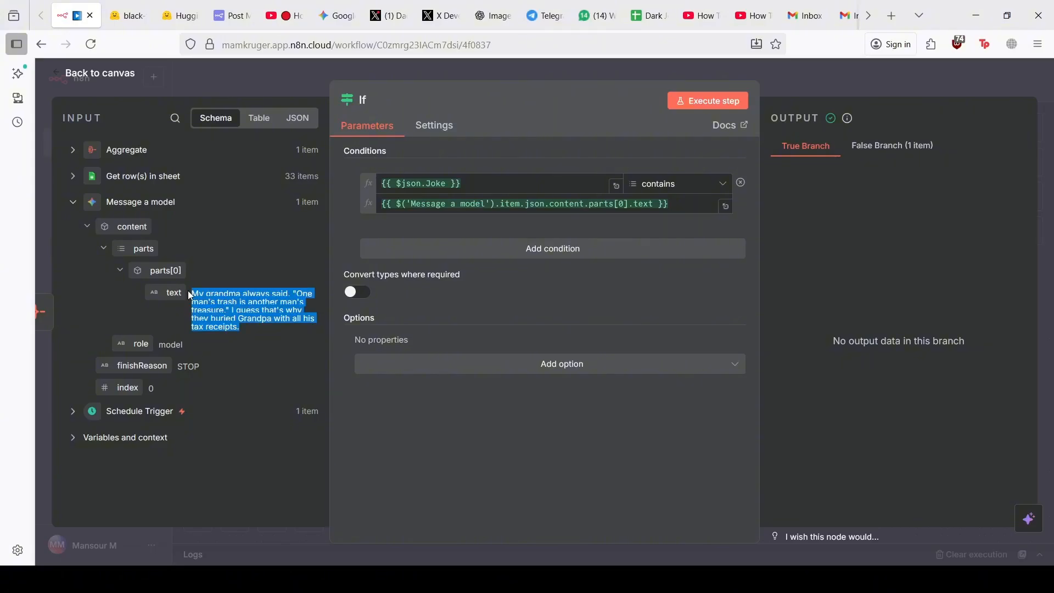
{"action": "left_click", "coordinate": [650, 16]}
Paste the generated grandma joke into A35 and copy B34's timestamp into B35
{"action": "scroll", "coordinate": [392, 405], "scroll_direction": "down", "scroll_amount": 5}
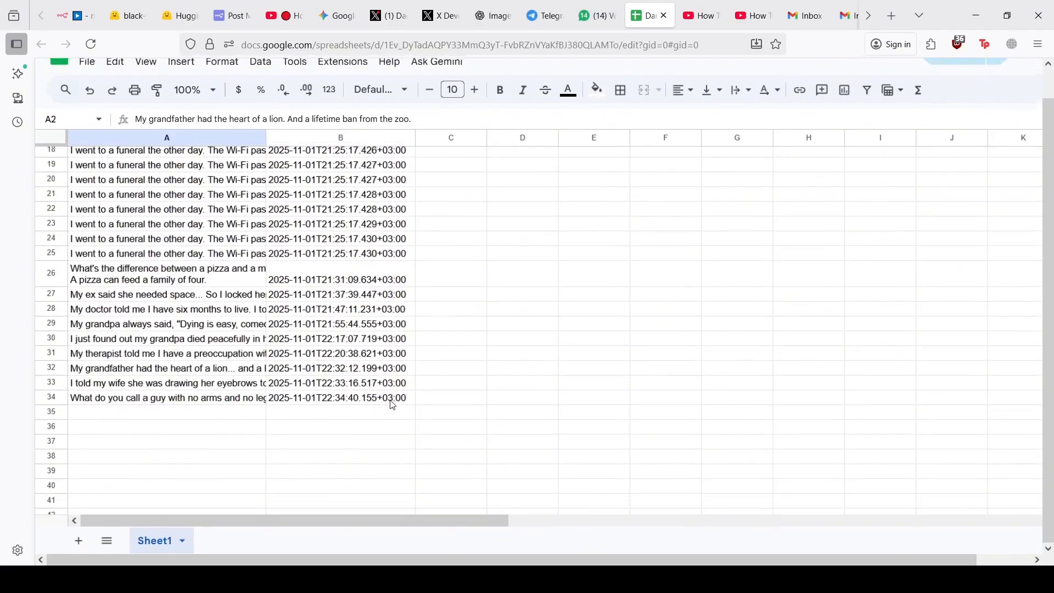
{"action": "left_click", "coordinate": [205, 413]}
{"action": "key", "text": "ctrl+v"}
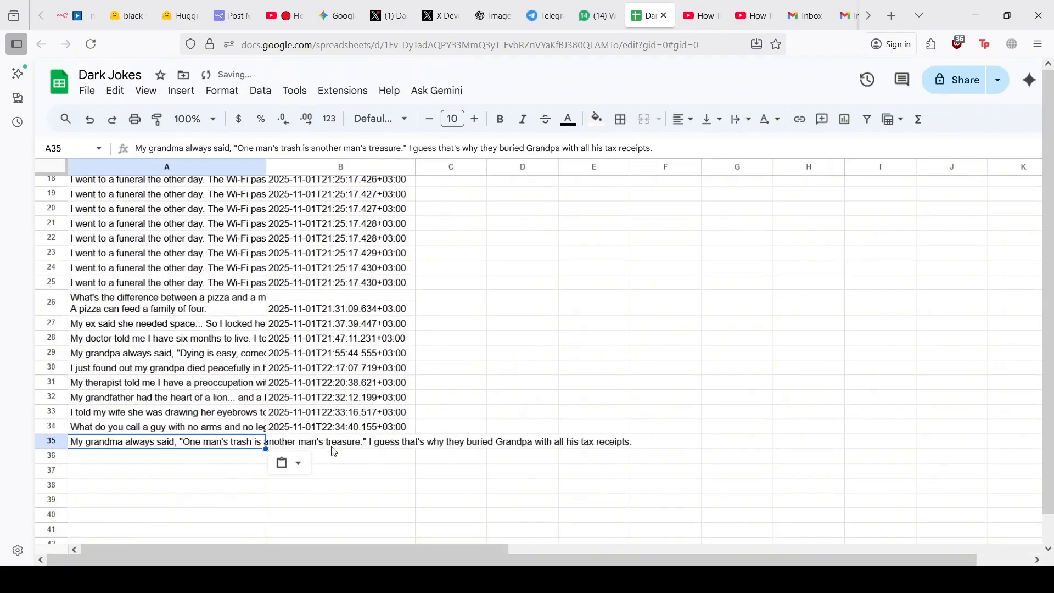
{"action": "left_click", "coordinate": [334, 434]}
{"action": "key", "text": "ctrl+c"}
{"action": "left_click", "coordinate": [333, 442]}
{"action": "key", "text": "ctrl+v"}
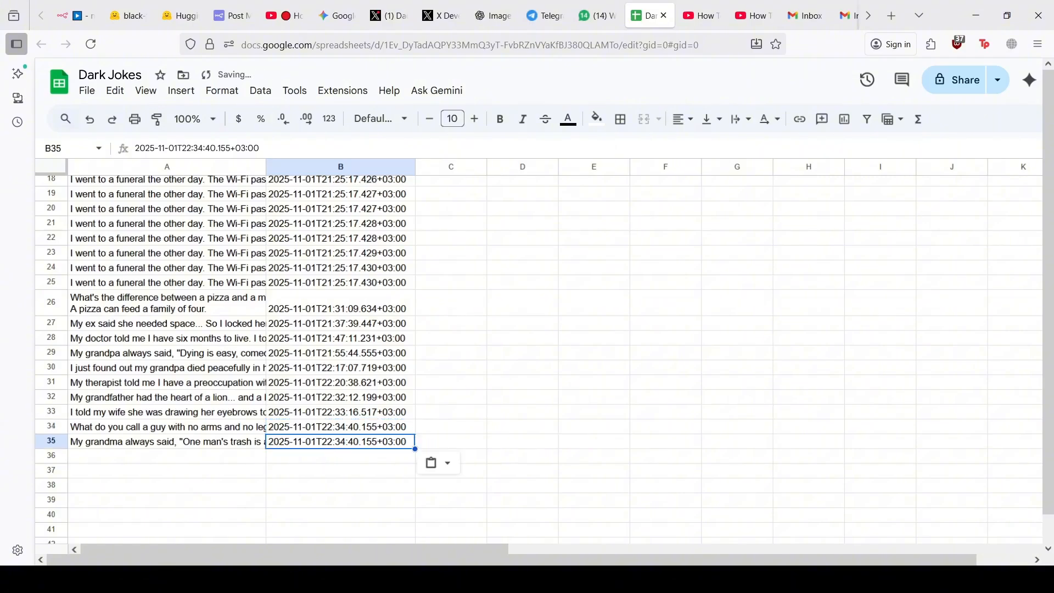
{"action": "left_click", "coordinate": [234, 457]}
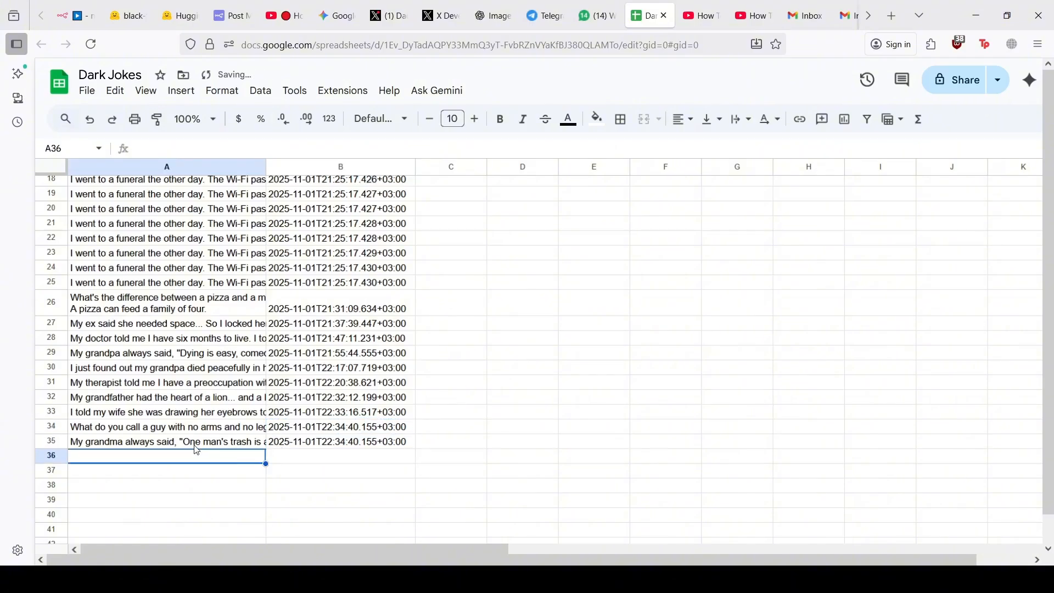
{"action": "left_click", "coordinate": [72, 8]}
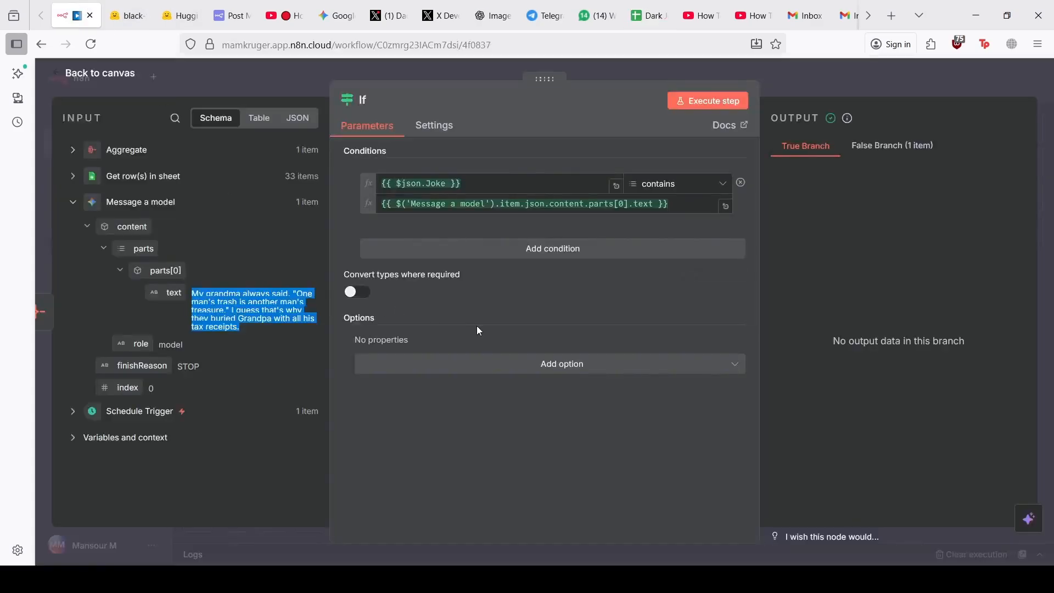
Rerun the If step twice with the new sheet row; it still sends 1 item to False
{"action": "left_click", "coordinate": [697, 105]}
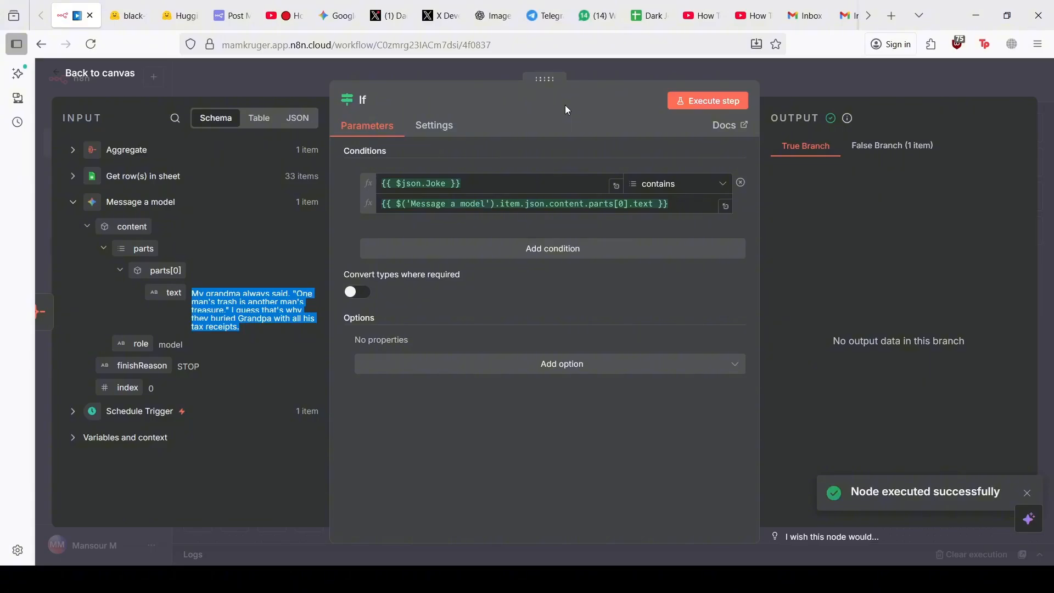
{"action": "left_click", "coordinate": [225, 308]}
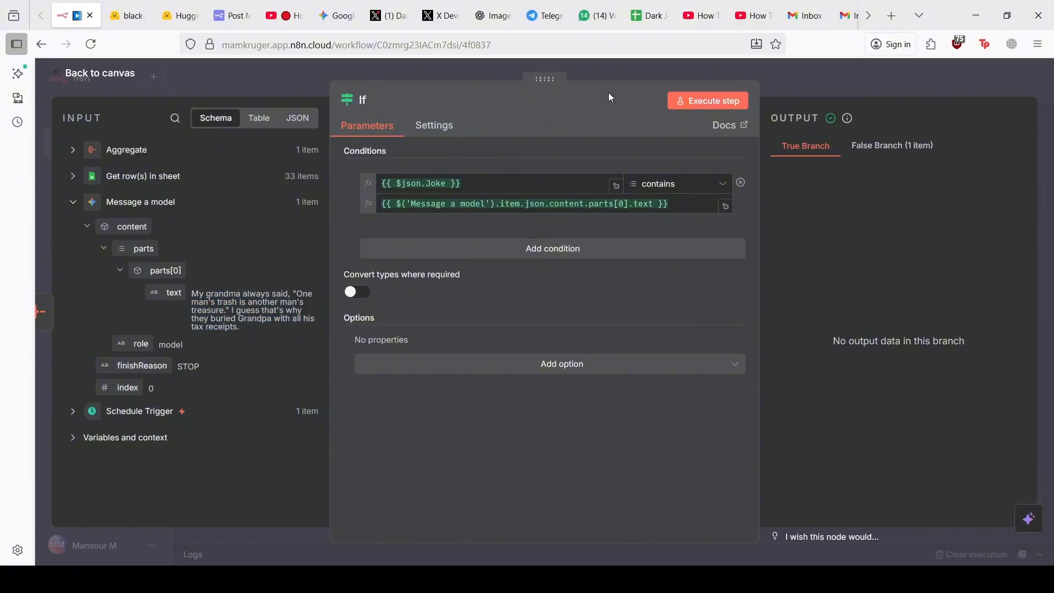
{"action": "left_click", "coordinate": [687, 99]}
Save the workflow, rerun the If step, and compare its False Branch jokes against the sheet
{"action": "left_click", "coordinate": [321, 77]}
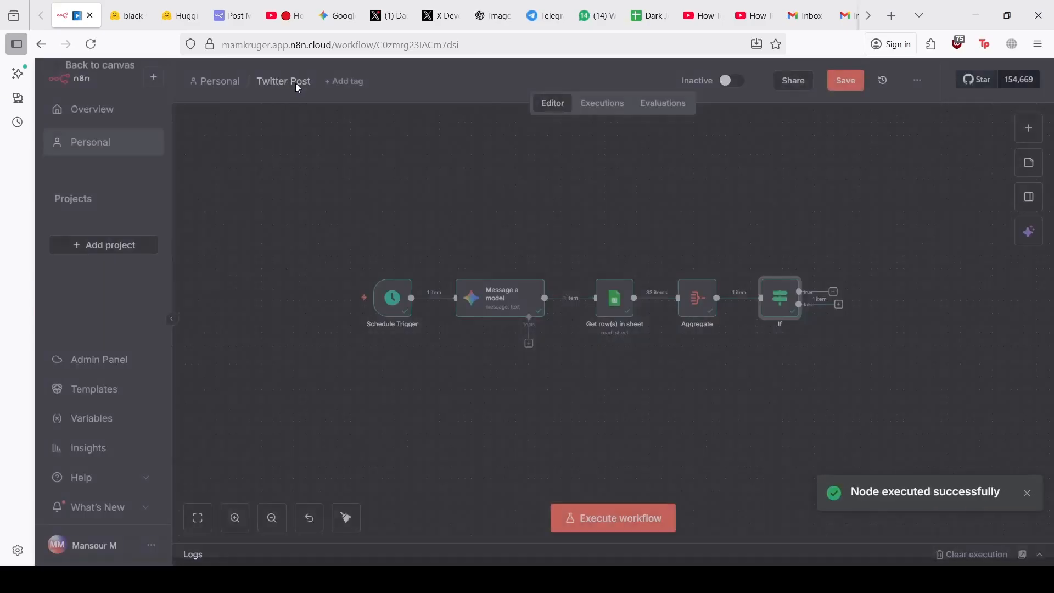
{"action": "key", "text": "ctrl+s"}
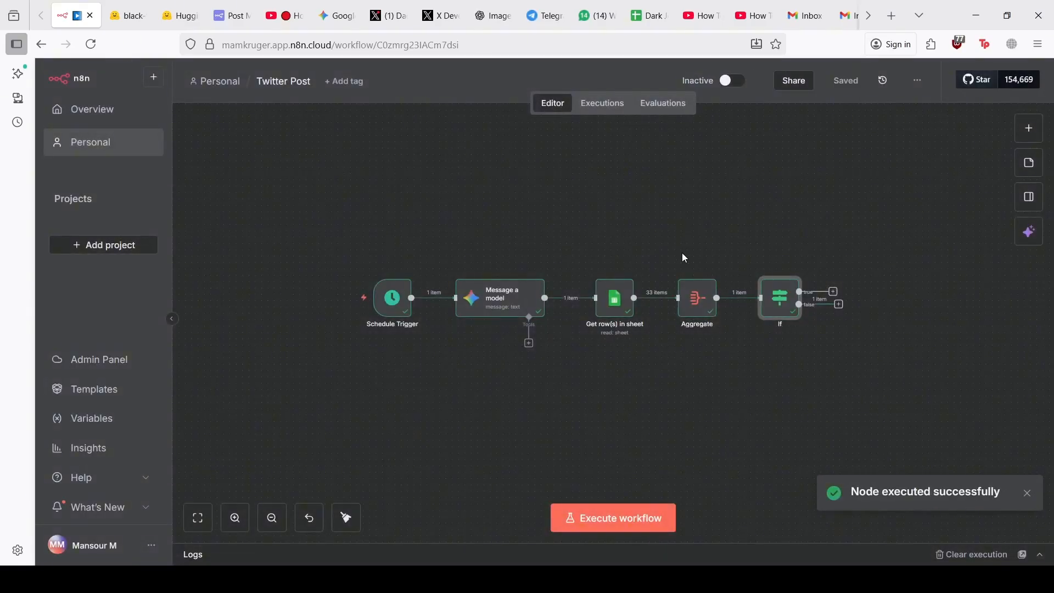
{"action": "double_click", "coordinate": [779, 297]}
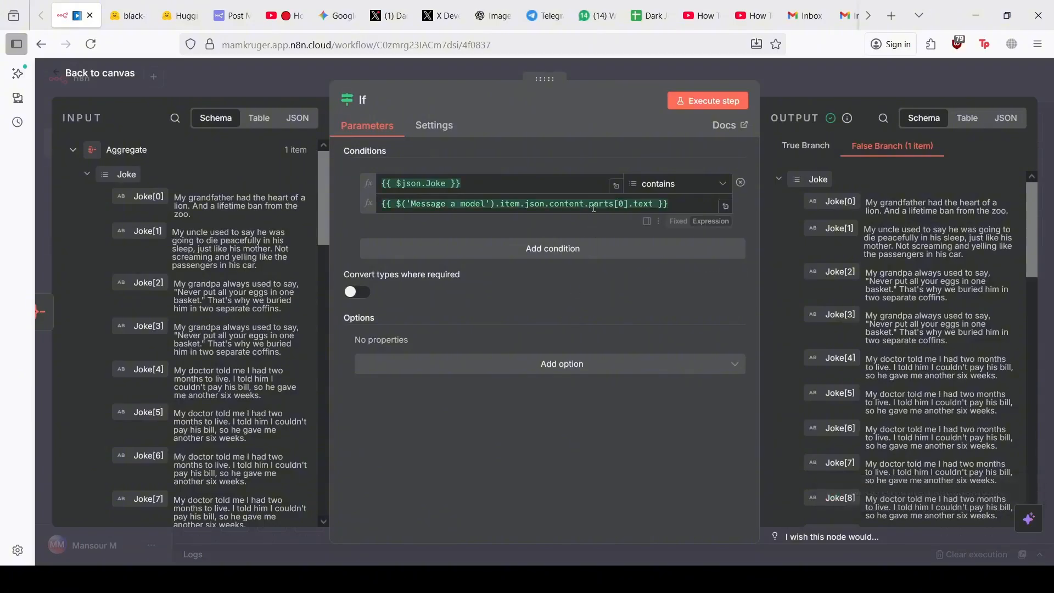
{"action": "left_click", "coordinate": [682, 100]}
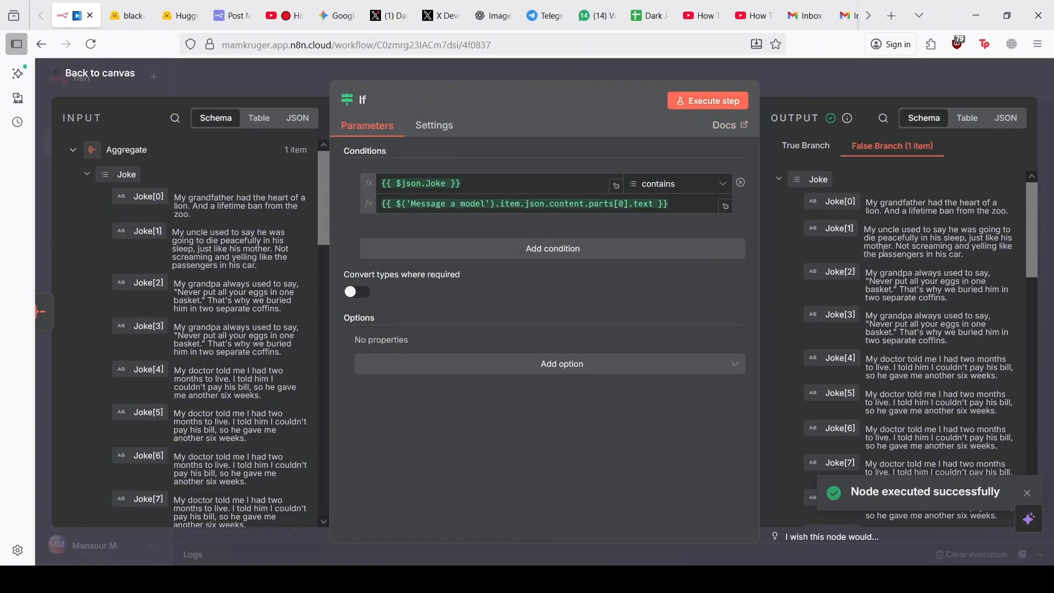
{"action": "scroll", "coordinate": [934, 384], "scroll_direction": "down", "scroll_amount": 15}
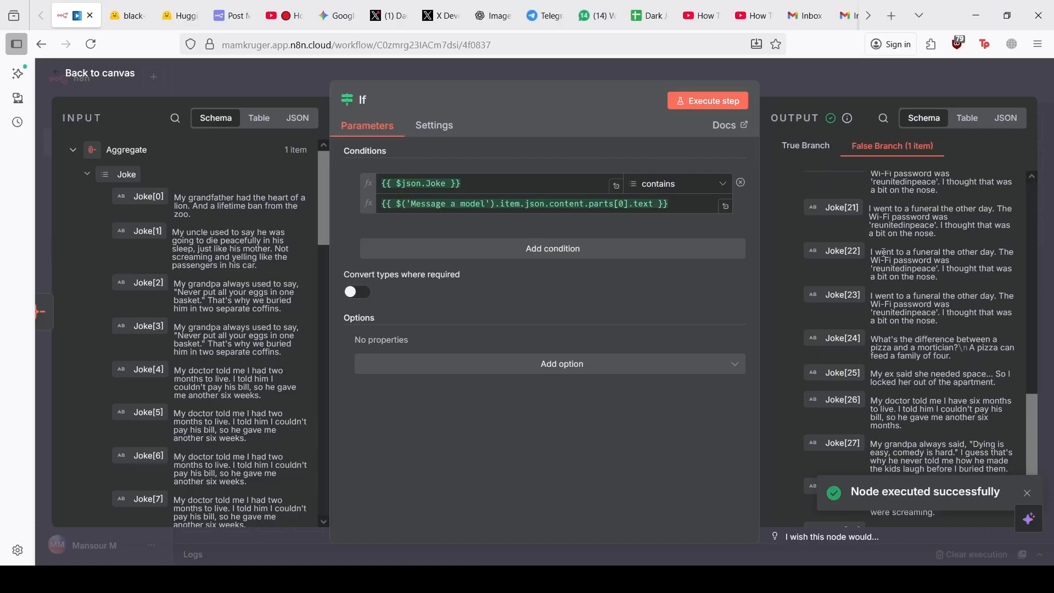
{"action": "left_click", "coordinate": [1026, 489]}
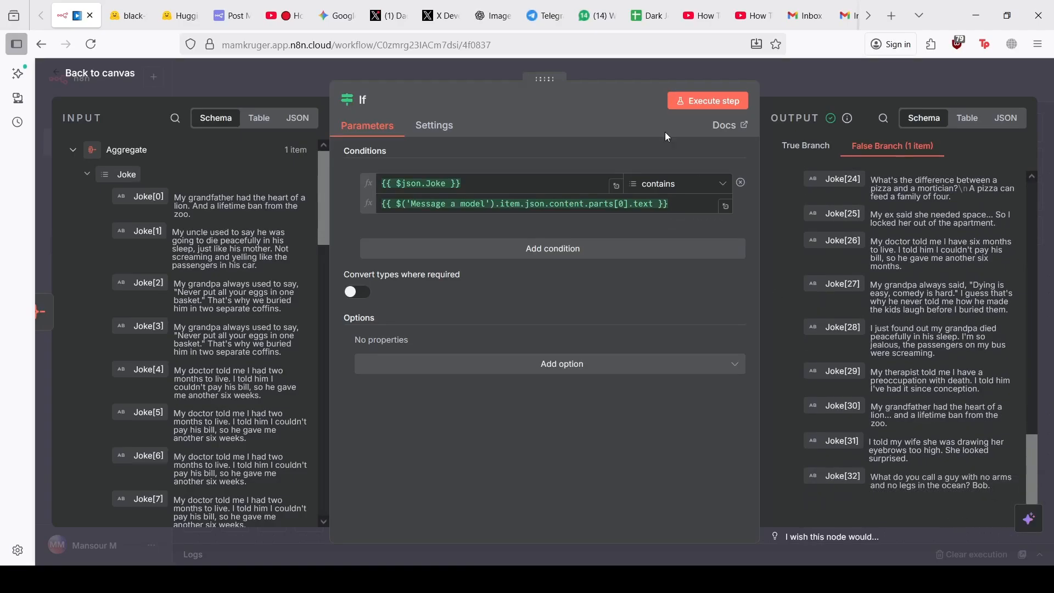
{"action": "left_click", "coordinate": [650, 15]}
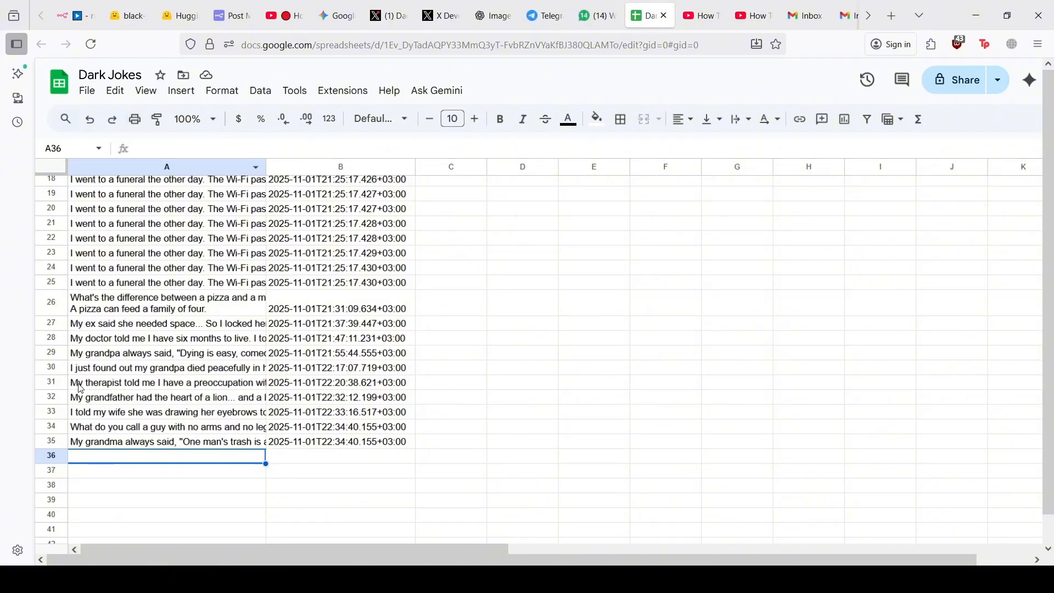
{"action": "left_click", "coordinate": [75, 15]}
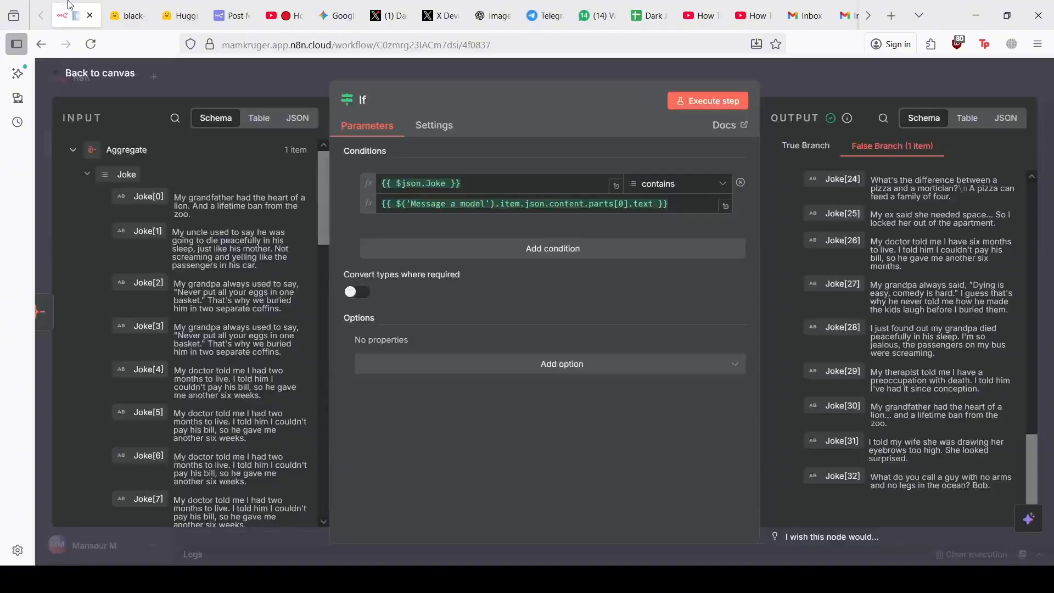
{"action": "left_click", "coordinate": [277, 71]}
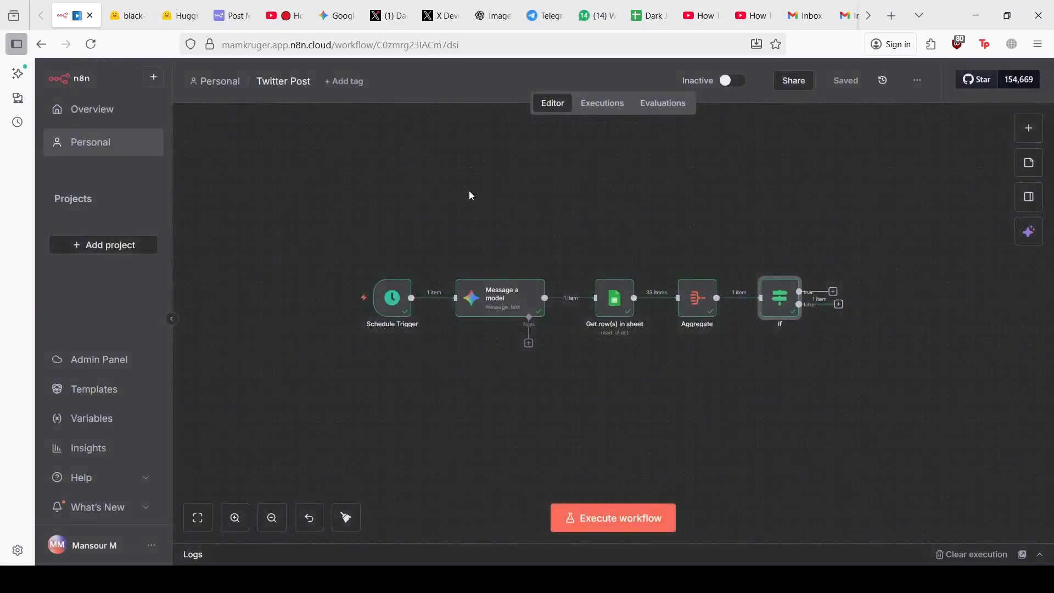
Rerun Get row(s) in sheet (34 items), Aggregate and If so 1 item reaches True
{"action": "left_click", "coordinate": [621, 299]}
{"action": "double_click", "coordinate": [621, 299]}
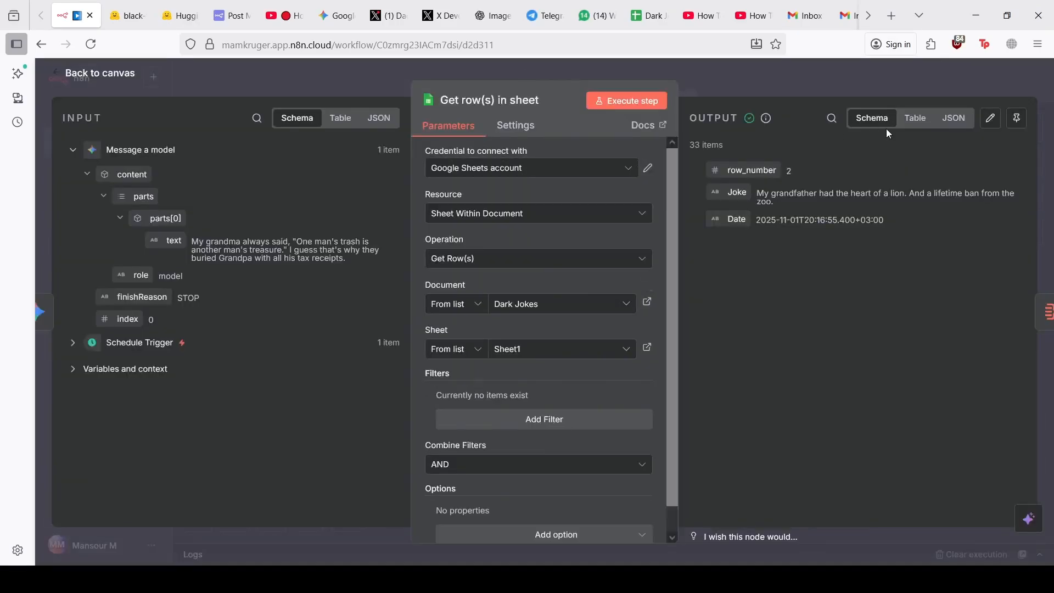
{"action": "left_click", "coordinate": [612, 100]}
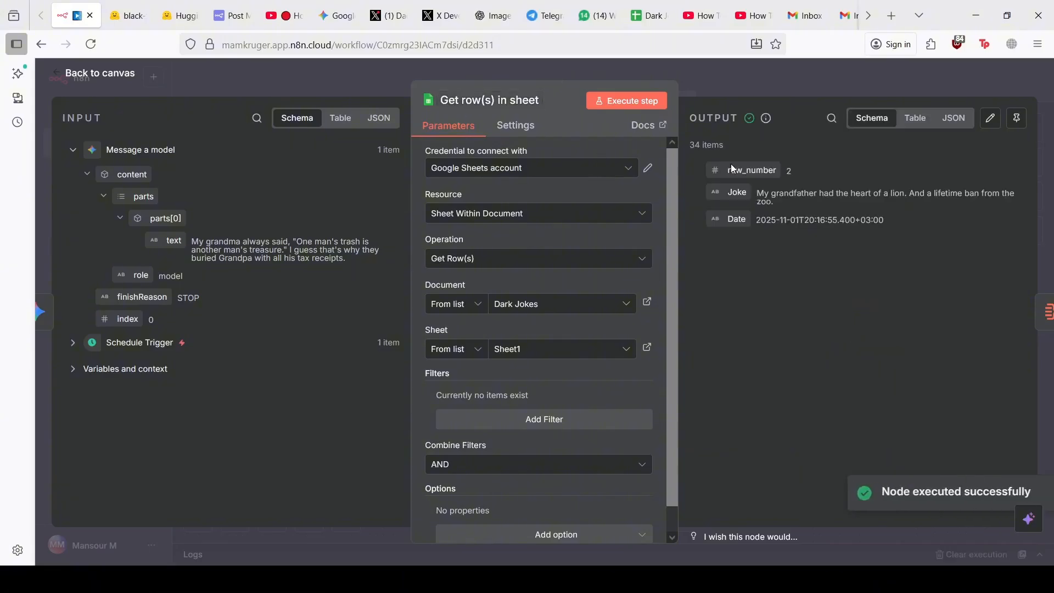
{"action": "left_click", "coordinate": [282, 82]}
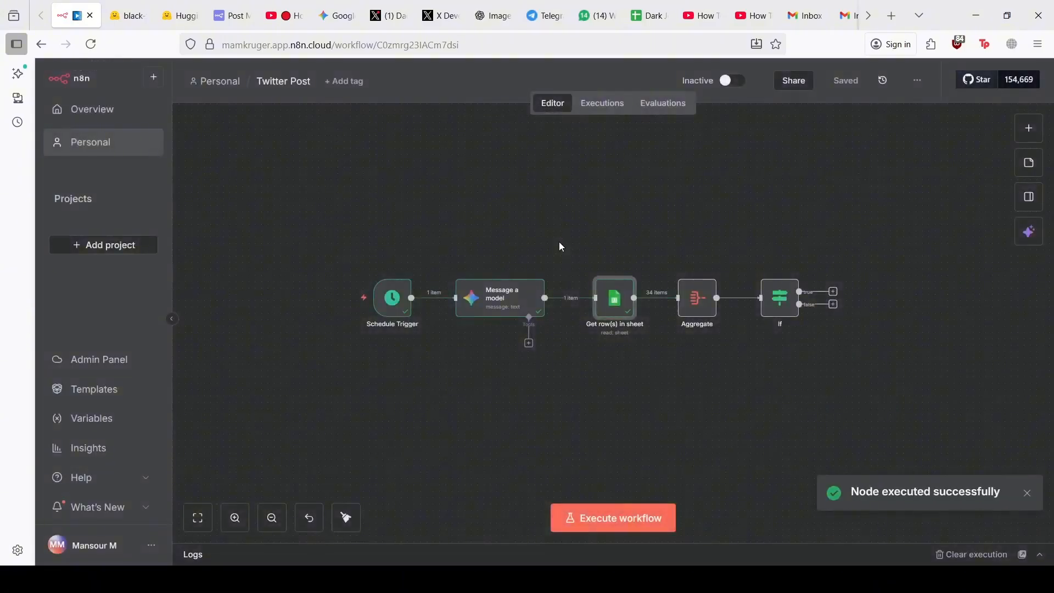
{"action": "double_click", "coordinate": [696, 299]}
{"action": "left_click", "coordinate": [615, 100]}
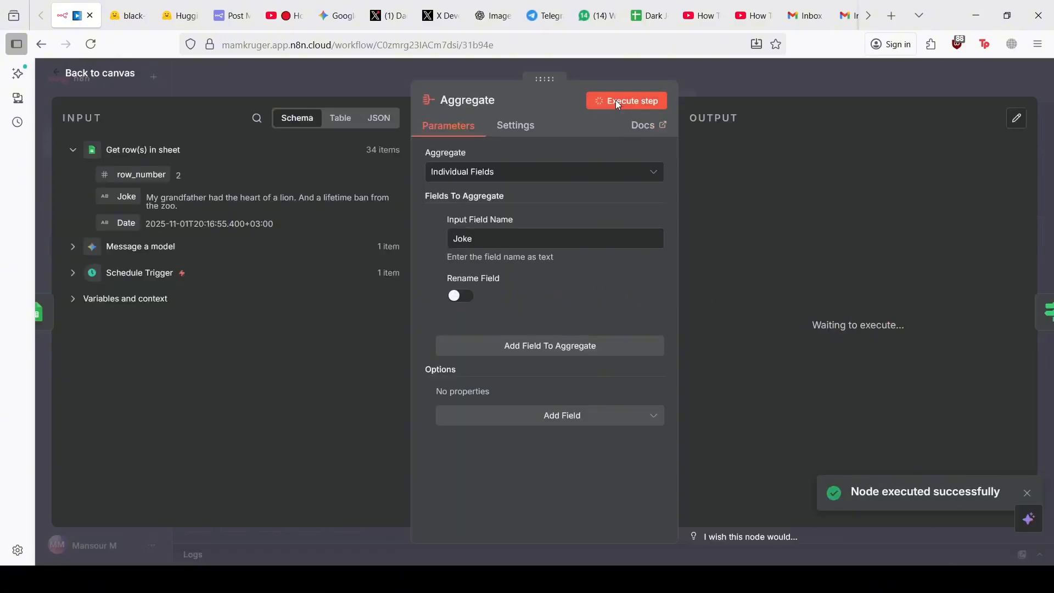
{"action": "left_click", "coordinate": [358, 68]}
{"action": "double_click", "coordinate": [779, 300]}
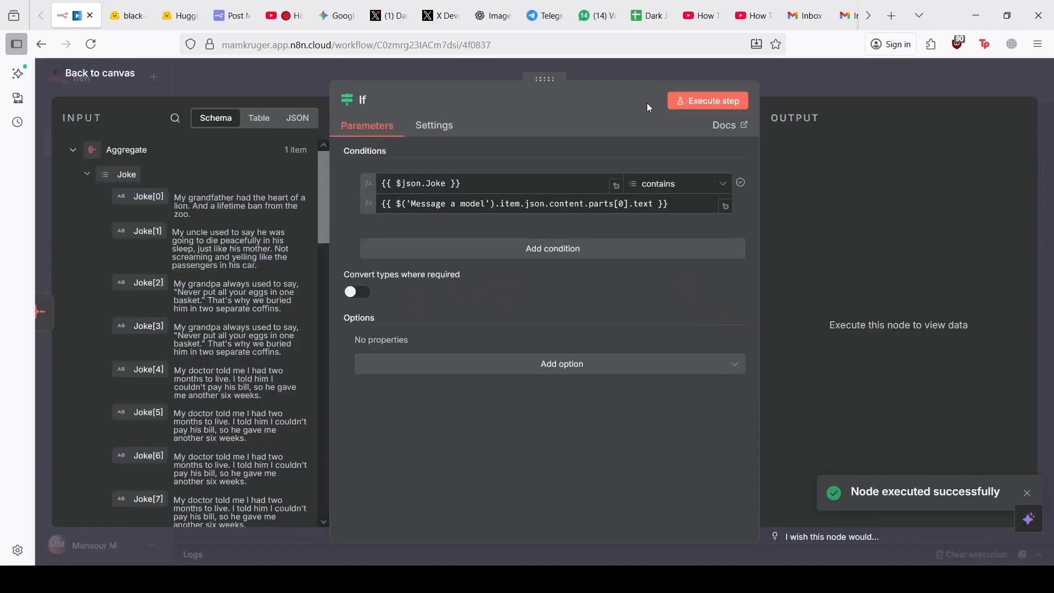
{"action": "left_click", "coordinate": [704, 102]}
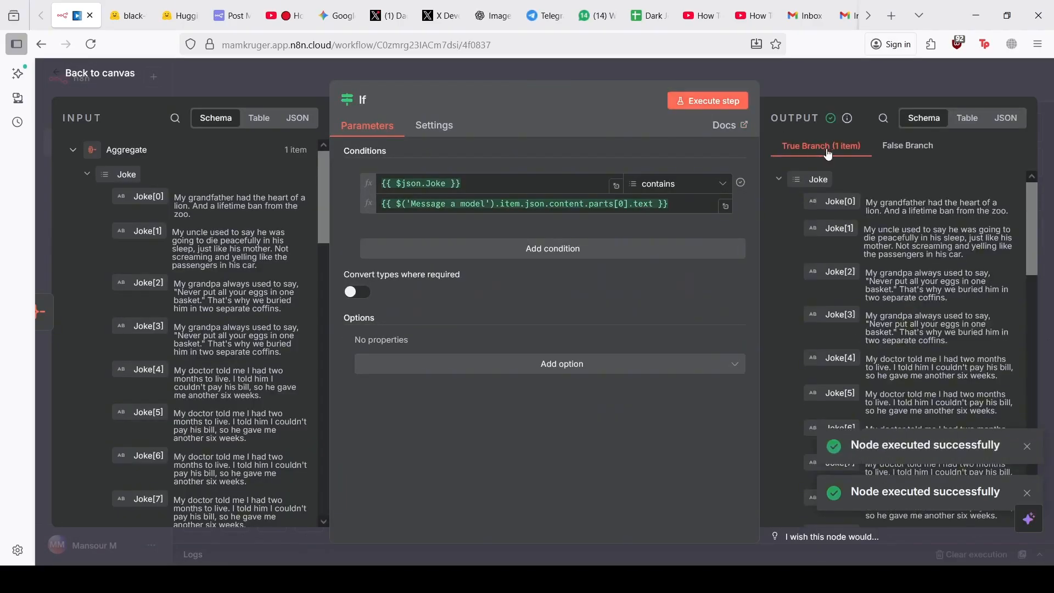
{"action": "left_click", "coordinate": [297, 83]}
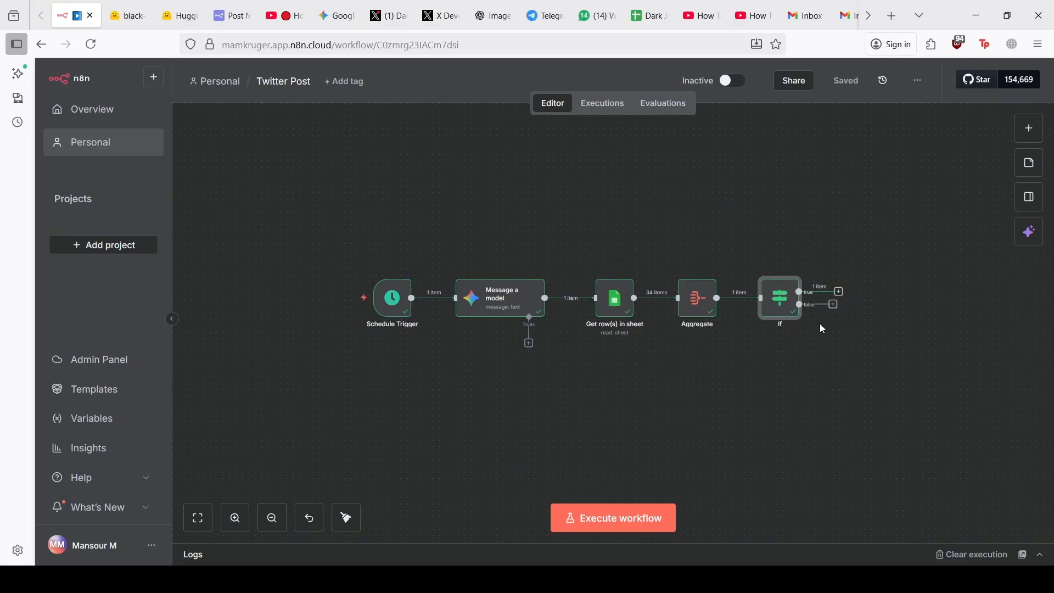
Add a Google Sheets step on the If node's false output via a 'shee' search
{"action": "left_click_drag", "start_coordinate": [921, 318], "coordinate": [899, 312]}
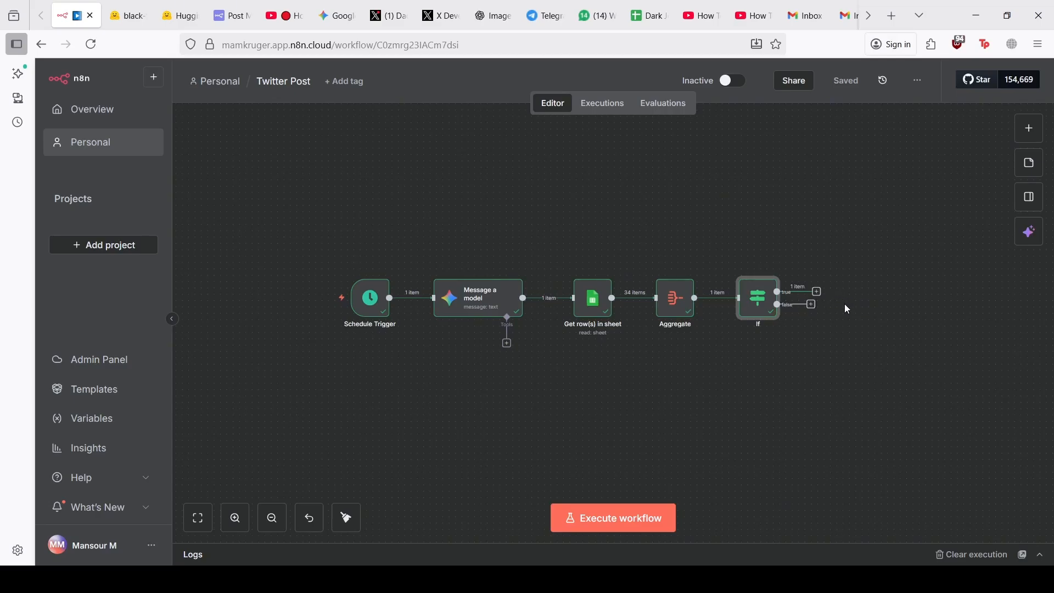
{"action": "left_click", "coordinate": [811, 304]}
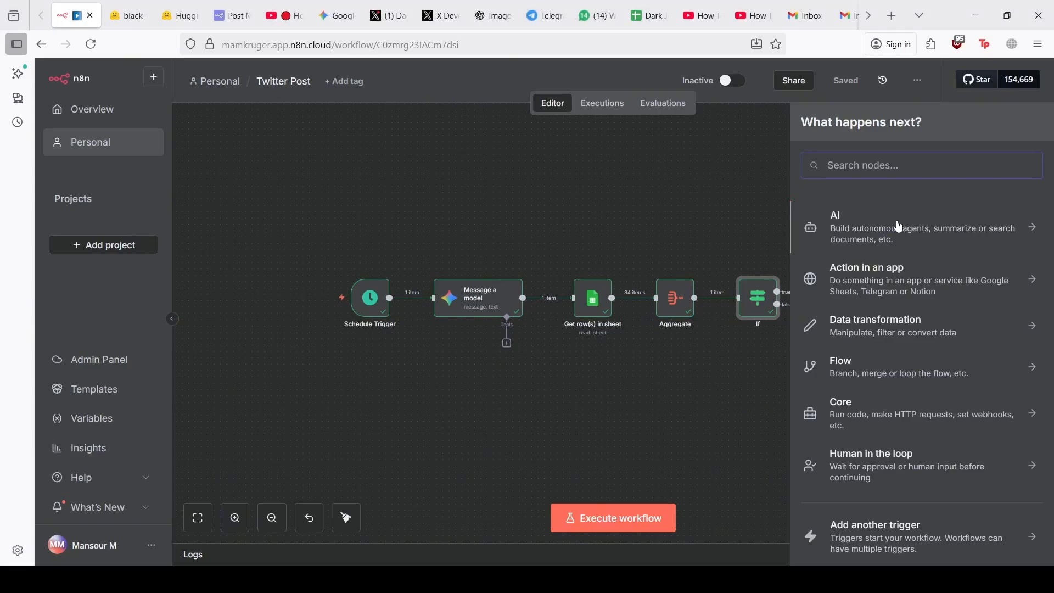
{"action": "type", "text": "shee"}
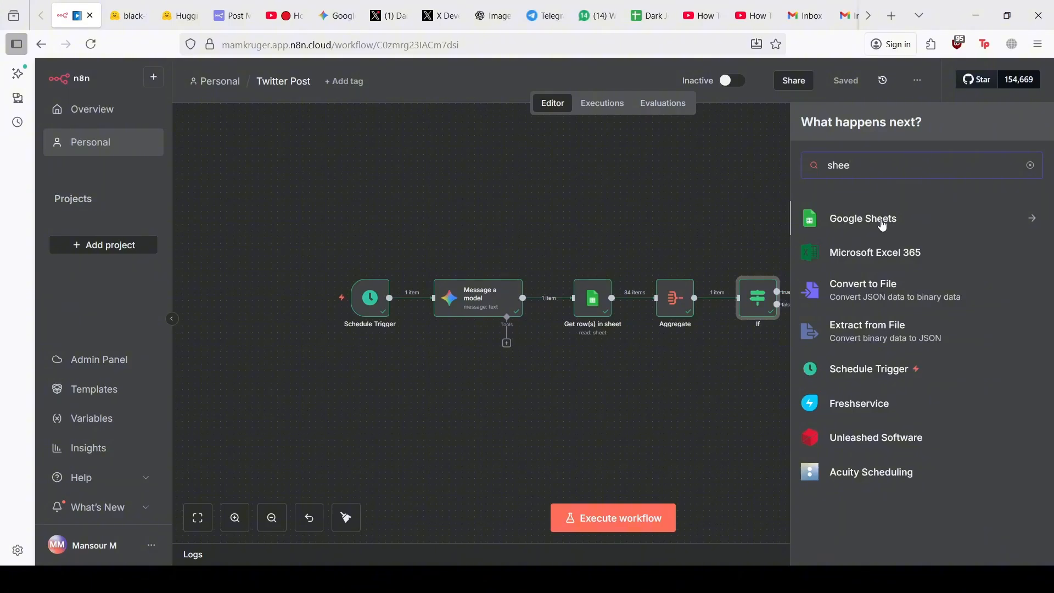
{"action": "left_click", "coordinate": [882, 225]}
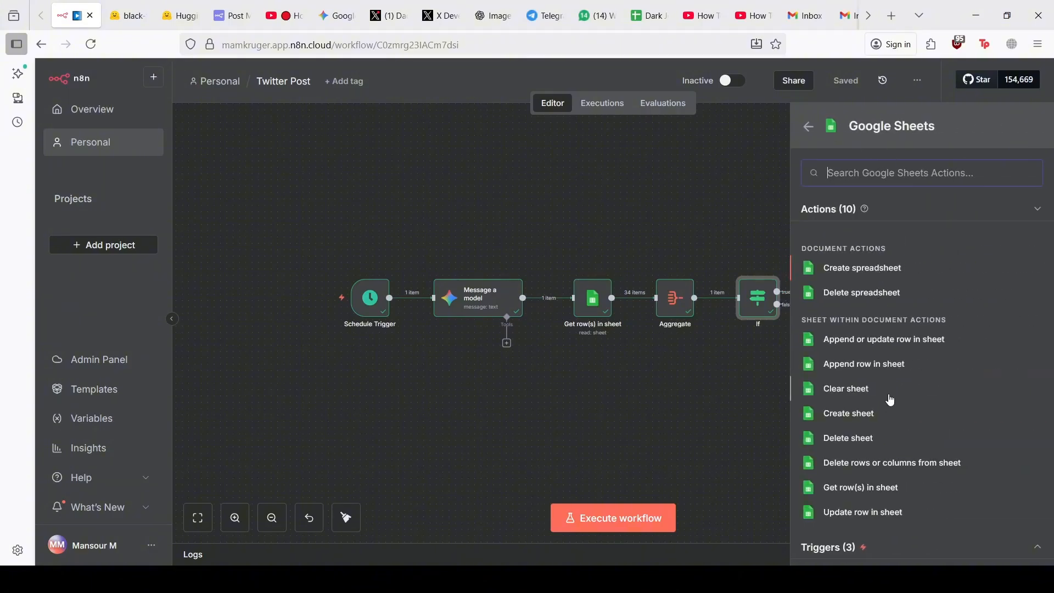
Add an Append row in sheet action targeting the Dark Jokes document, Sheet1
{"action": "left_click", "coordinate": [869, 365]}
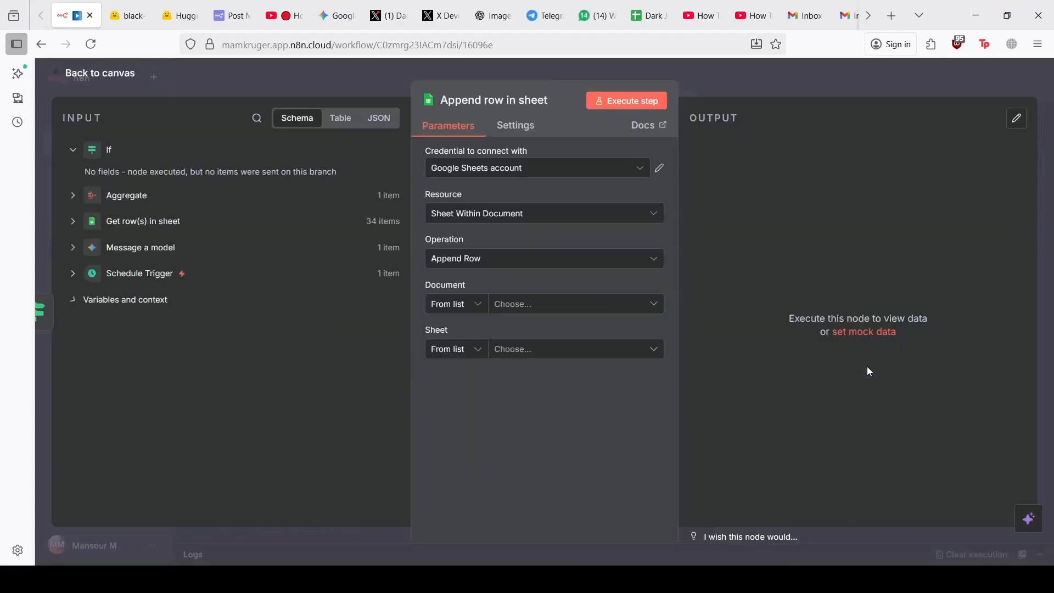
{"action": "left_click", "coordinate": [608, 314]}
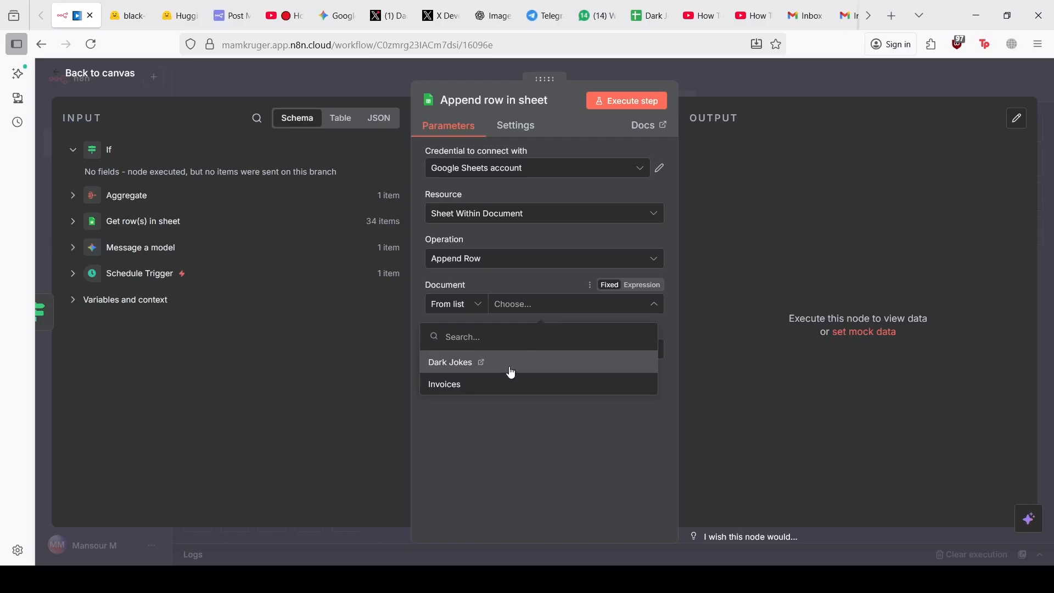
{"action": "left_click", "coordinate": [511, 367]}
{"action": "left_click", "coordinate": [556, 354]}
{"action": "left_click", "coordinate": [491, 388]}
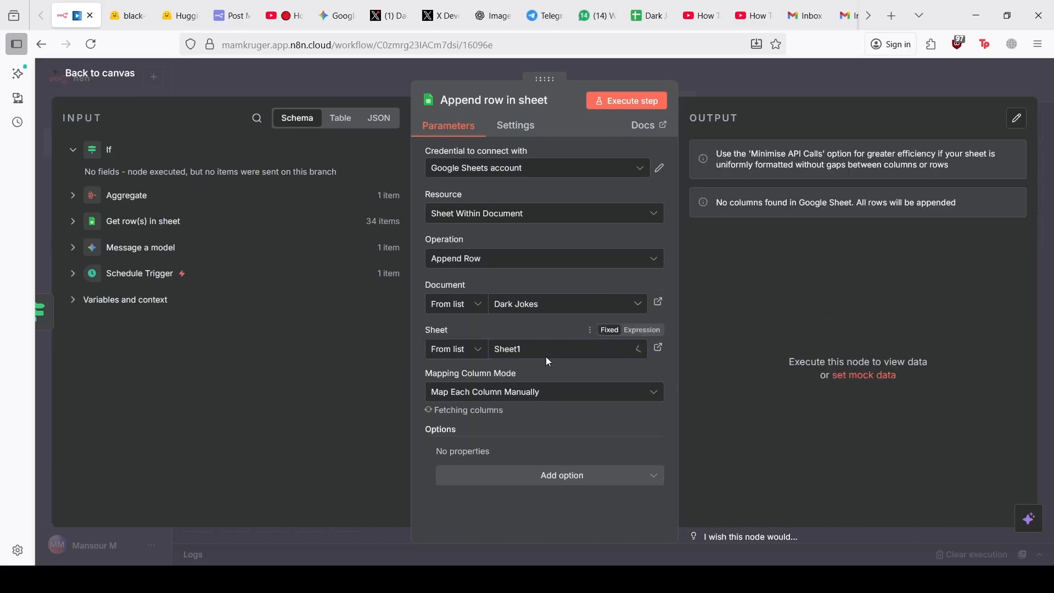
{"action": "scroll", "coordinate": [506, 369], "scroll_direction": "down", "scroll_amount": 3}
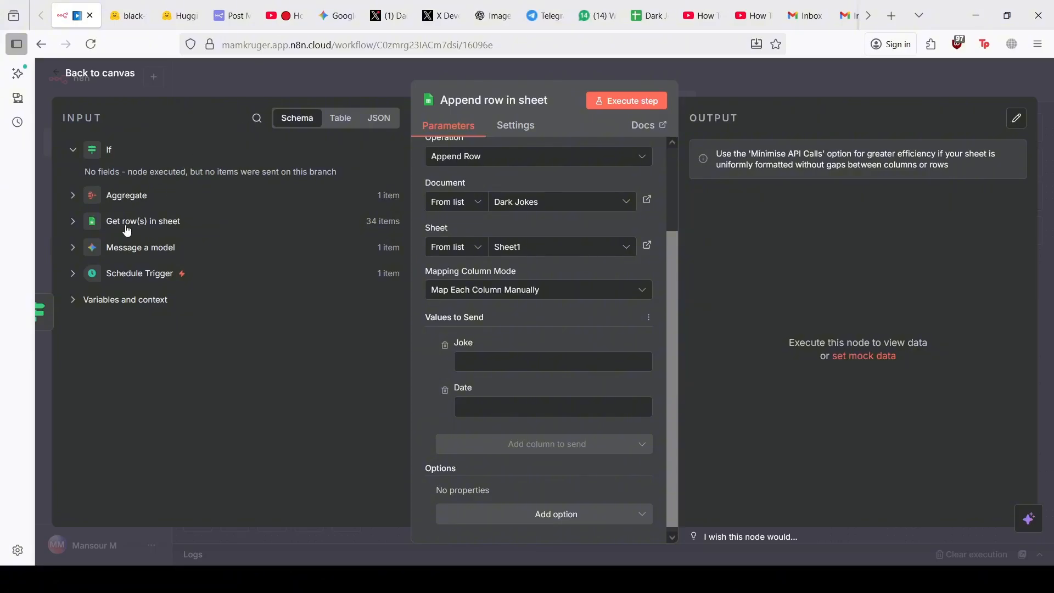
Connect the If true output back to Message a model and run the whole workflow
{"action": "left_click", "coordinate": [216, 81]}
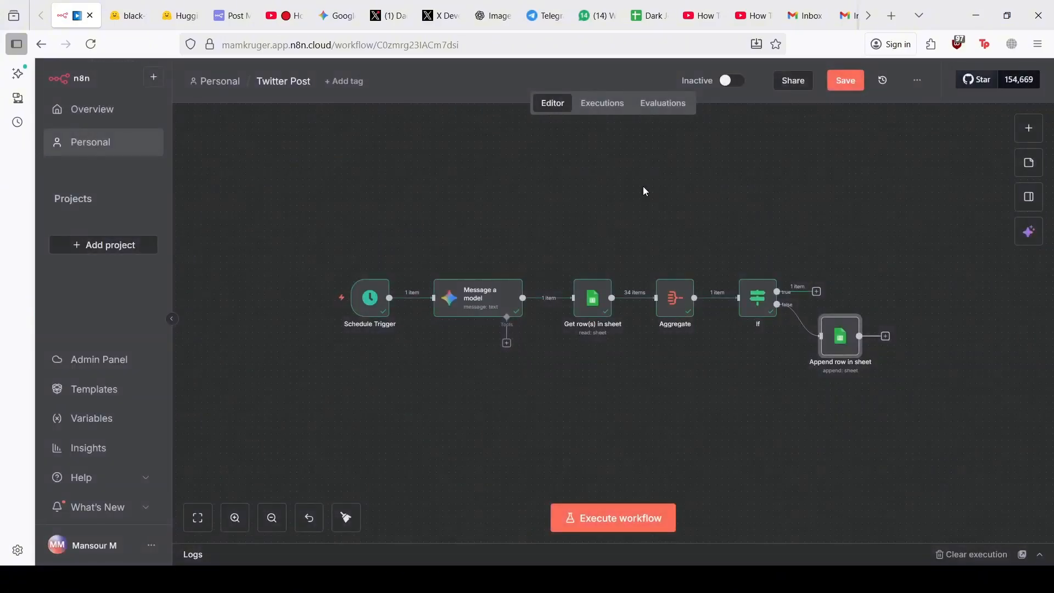
{"action": "left_click_drag", "start_coordinate": [818, 295], "coordinate": [426, 313]}
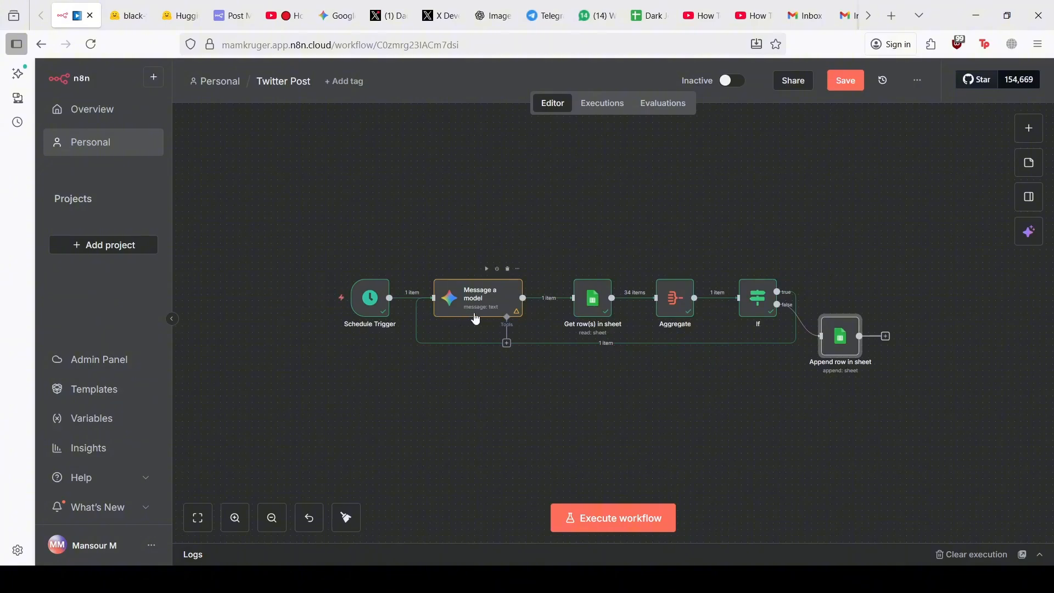
{"action": "left_click", "coordinate": [588, 523]}
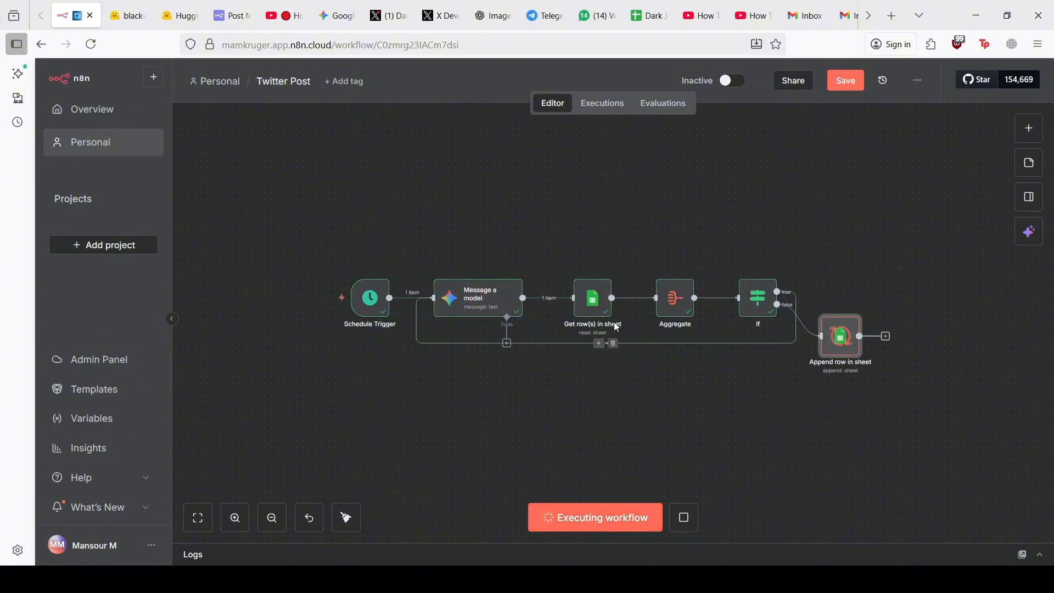
Inspect the If node's run result and line up Append row in sheet with its output
{"action": "double_click", "coordinate": [746, 304]}
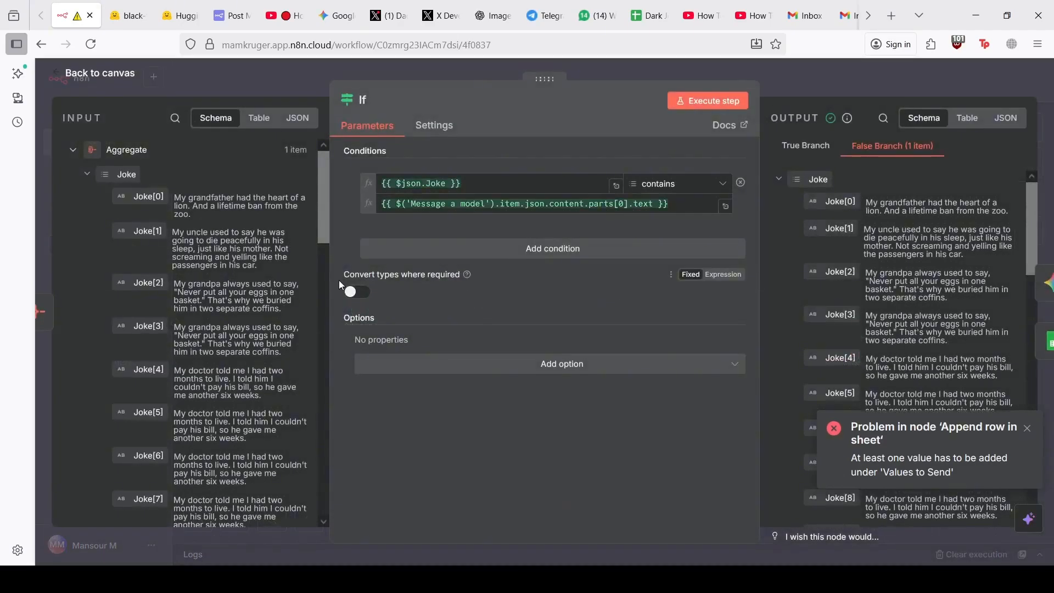
{"action": "left_click", "coordinate": [72, 150]}
{"action": "left_click", "coordinate": [74, 202]}
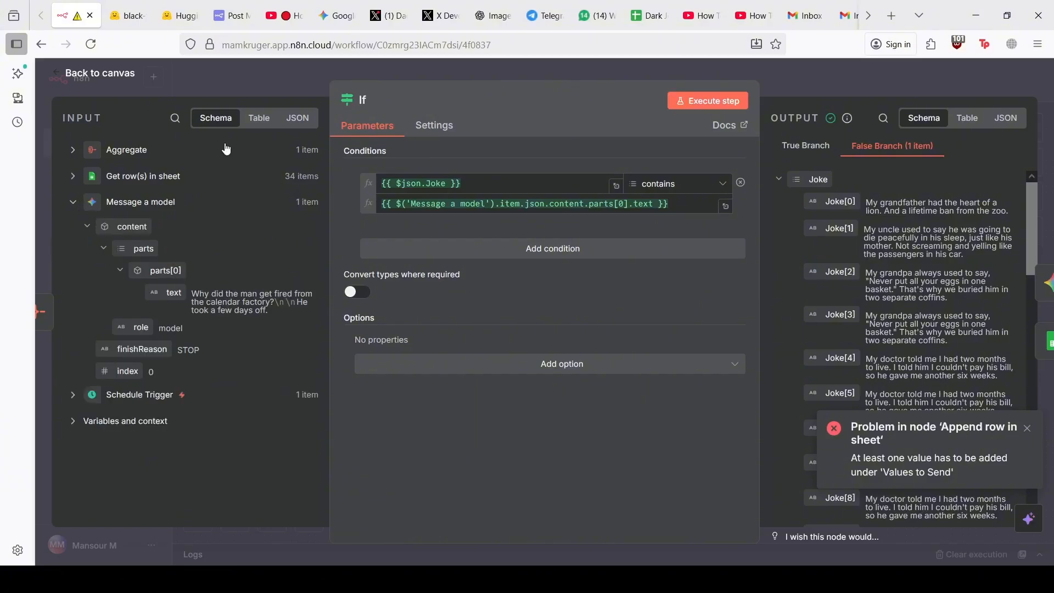
{"action": "left_click", "coordinate": [221, 81]}
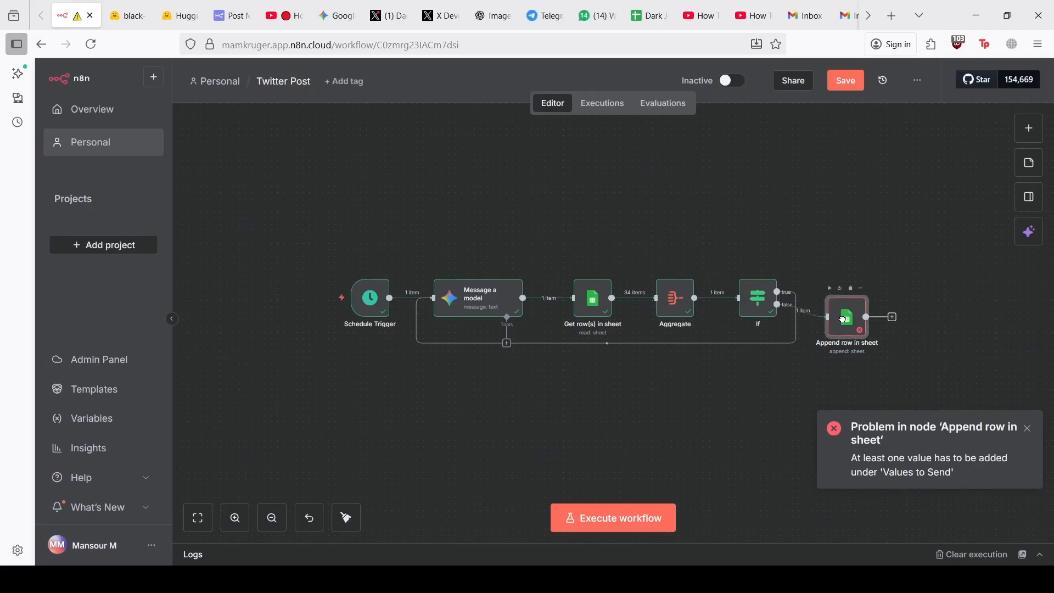
{"action": "left_click_drag", "start_coordinate": [843, 320], "coordinate": [855, 307]}
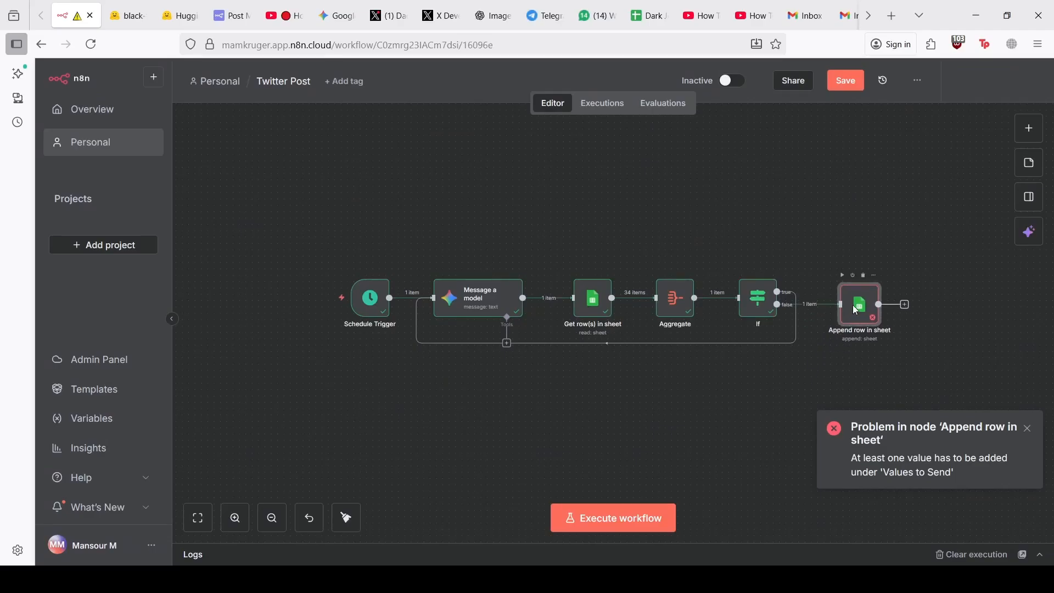
In Append row in sheet, map the Message a model output joke text into the Joke column
{"action": "double_click", "coordinate": [855, 311]}
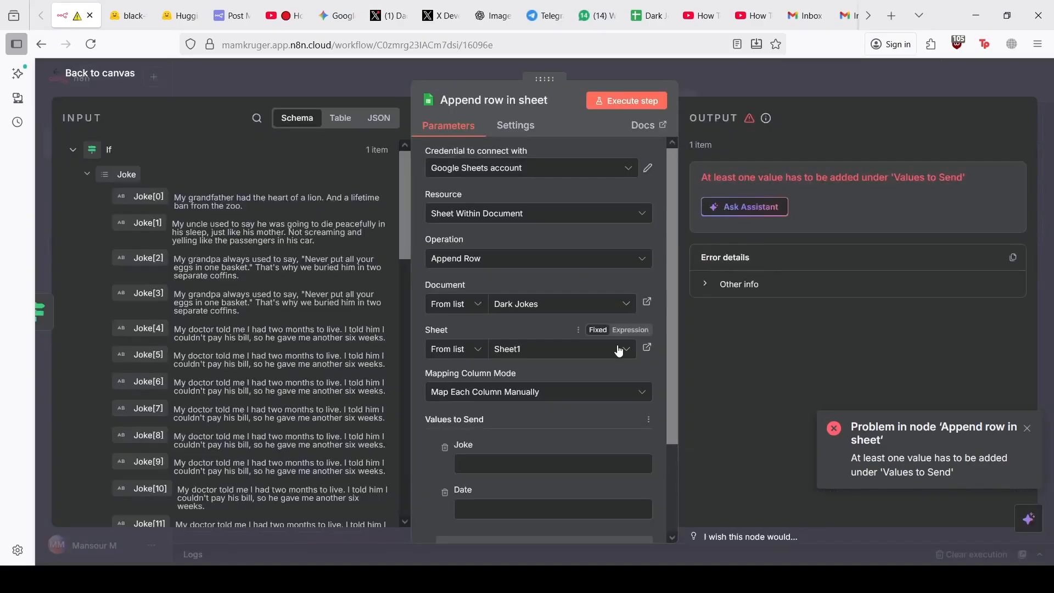
{"action": "left_click", "coordinate": [73, 152]}
{"action": "scroll", "coordinate": [545, 374], "scroll_direction": "down", "scroll_amount": 2}
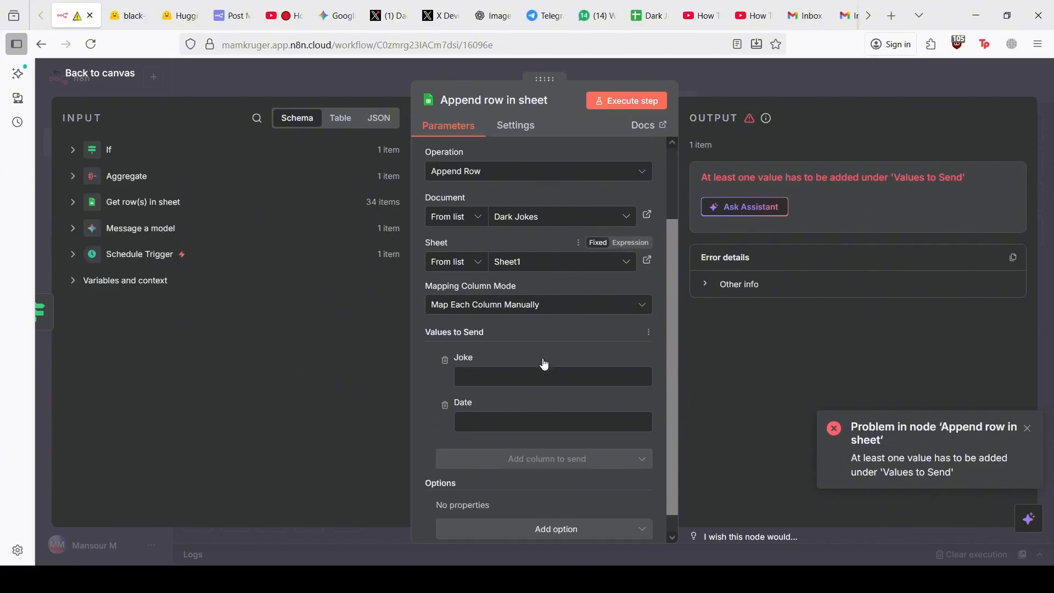
{"action": "left_click", "coordinate": [74, 151]}
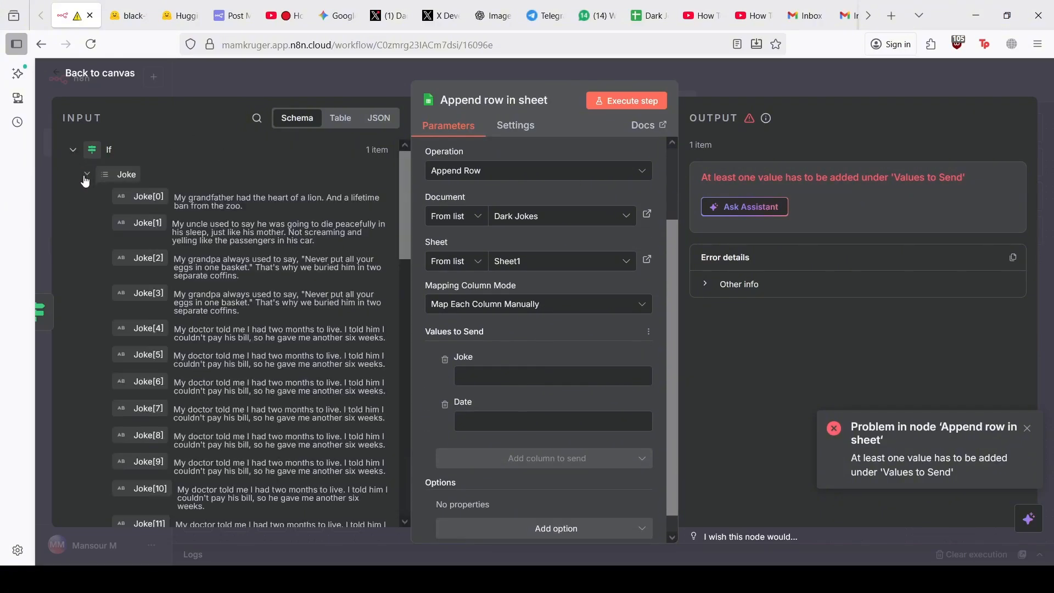
{"action": "left_click", "coordinate": [86, 174]}
{"action": "left_click", "coordinate": [73, 149]}
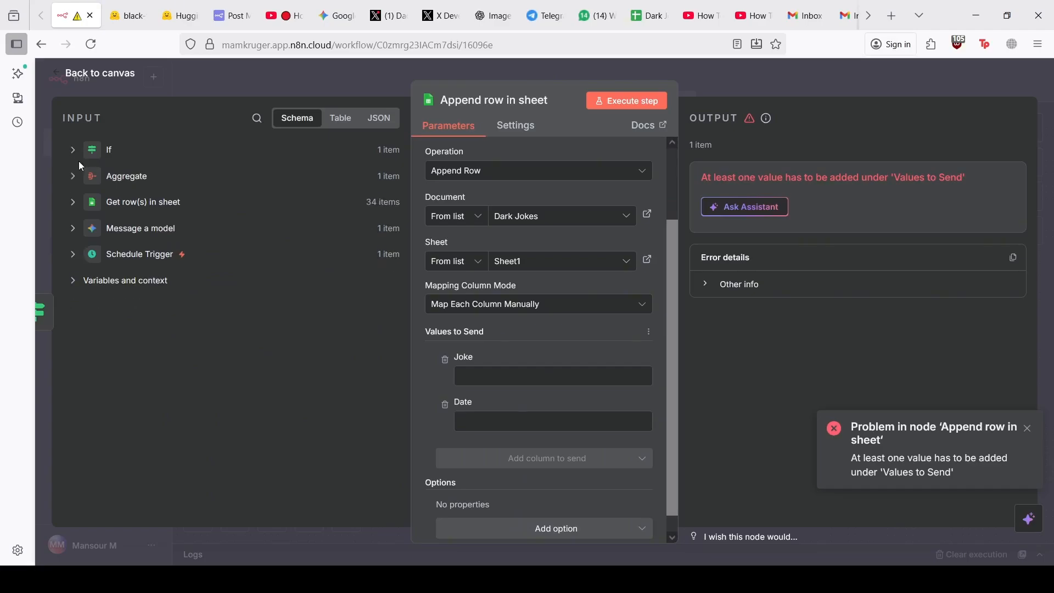
{"action": "left_click", "coordinate": [77, 231]}
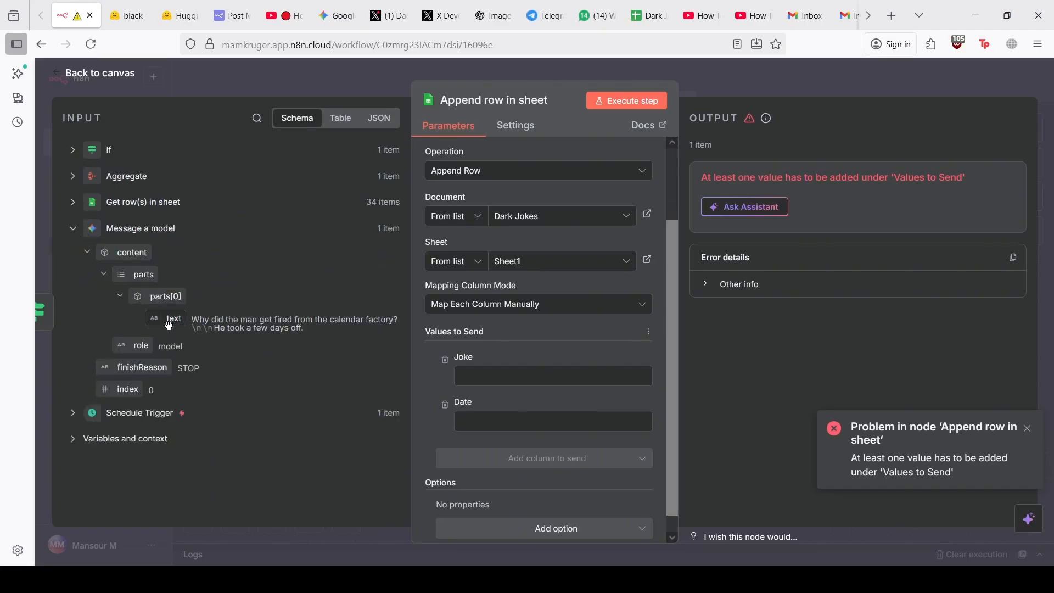
{"action": "left_click_drag", "start_coordinate": [169, 318], "coordinate": [500, 391]}
{"action": "left_click_drag", "start_coordinate": [497, 384], "coordinate": [498, 383]}
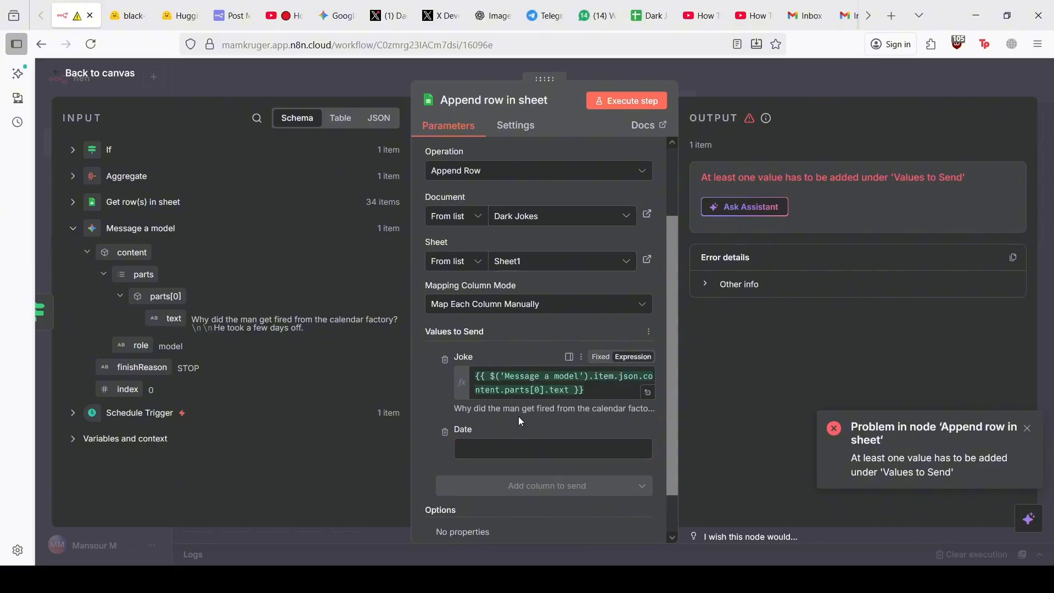
Make the Date column an expression set to the current timestamp
{"action": "left_click", "coordinate": [510, 446]}
{"action": "type", "text": "{"}
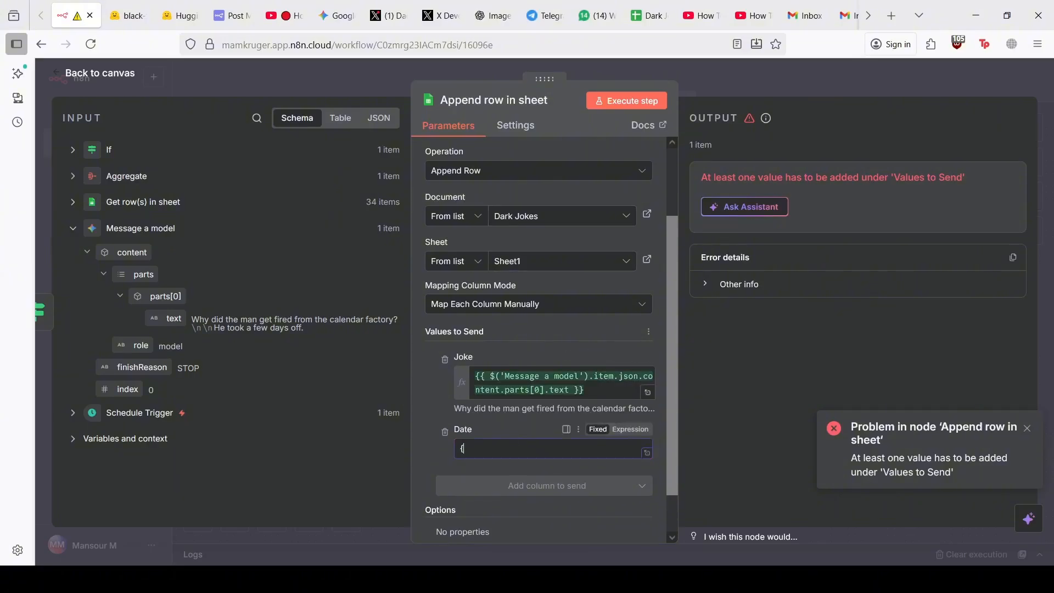
{"action": "type", "text": "{"}
{"action": "key", "text": "BackSpace"}
{"action": "key", "text": "BackSpace"}
{"action": "left_click", "coordinate": [630, 430]}
{"action": "type", "text": "{{"}
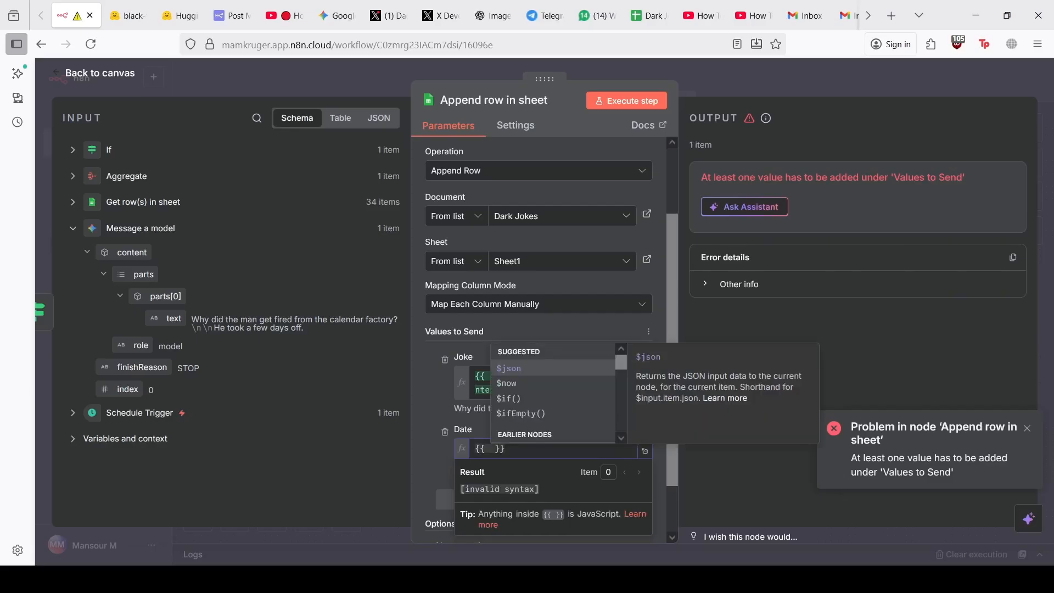
{"action": "left_click", "coordinate": [518, 383]}
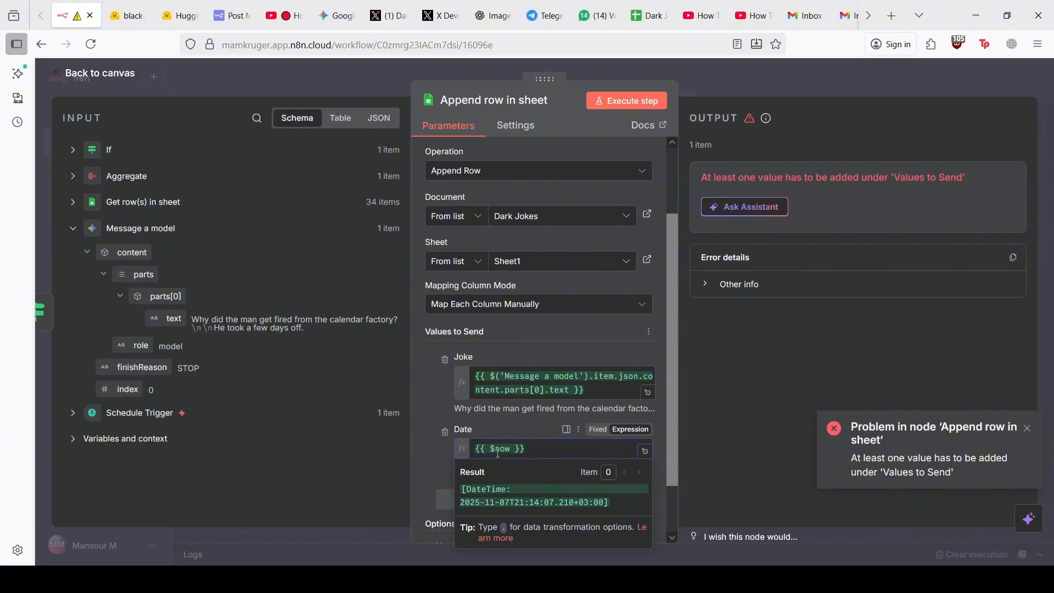
{"action": "mouse_move", "coordinate": [499, 453]}
Run Append row in sheet and confirm the calendar-factory joke landed in Dark Jokes row 36
{"action": "left_click", "coordinate": [605, 102]}
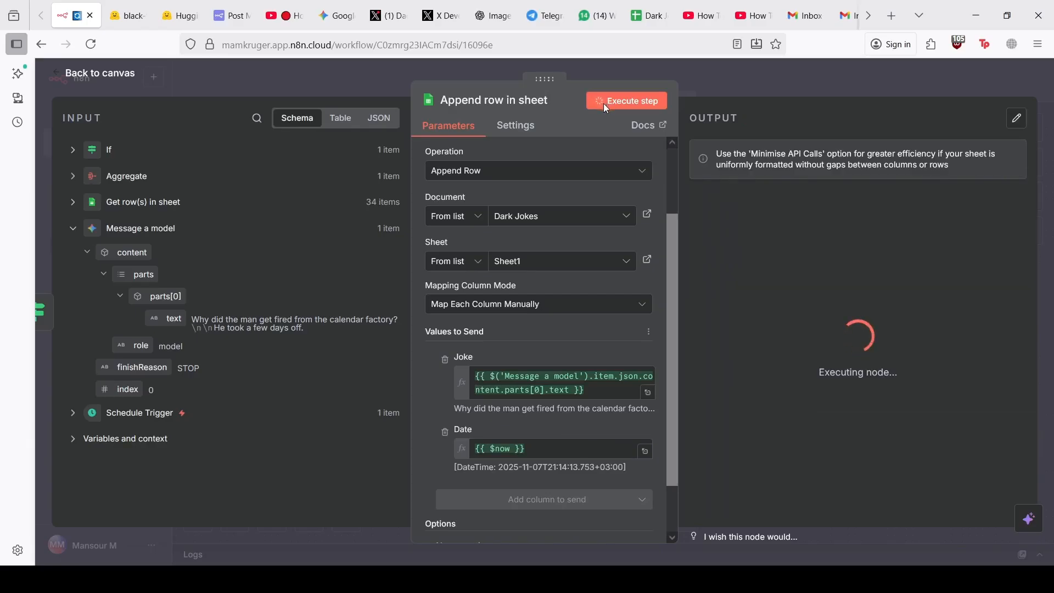
{"action": "left_click", "coordinate": [288, 74]}
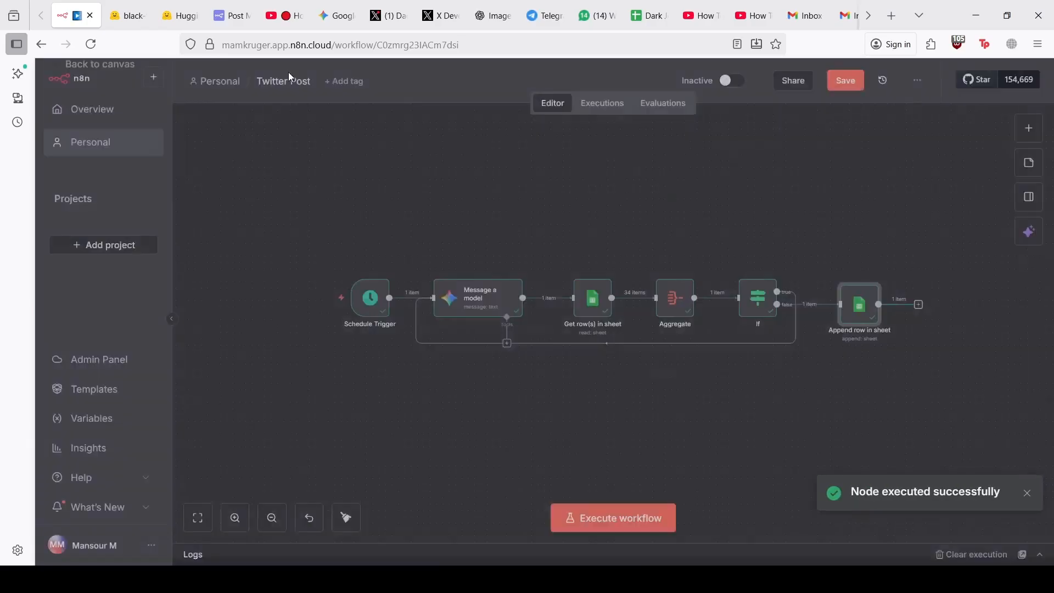
{"action": "left_click", "coordinate": [653, 21]}
{"action": "left_click", "coordinate": [144, 511]}
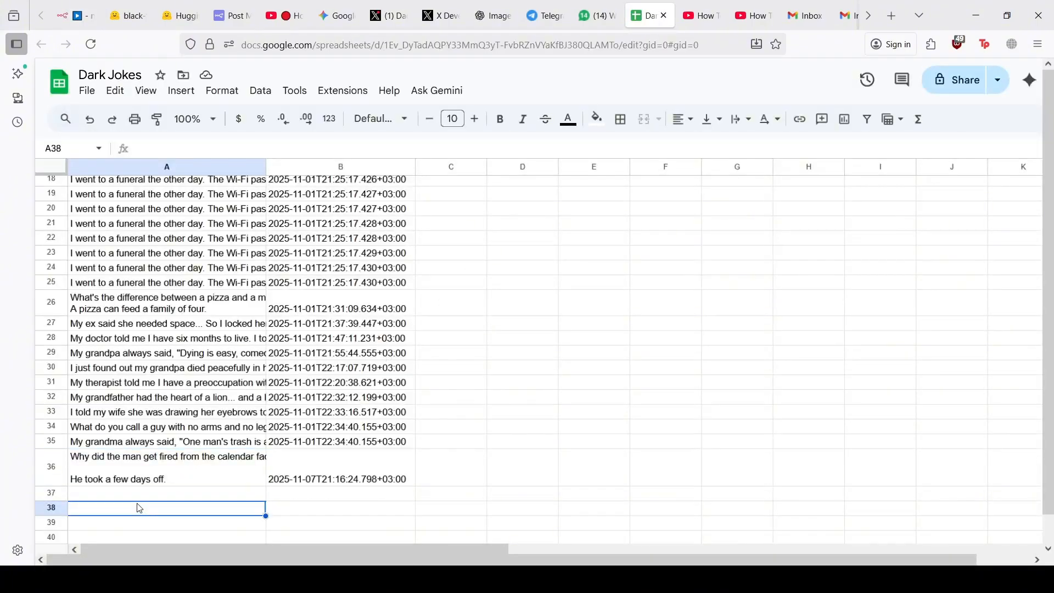
{"action": "left_click", "coordinate": [124, 483]}
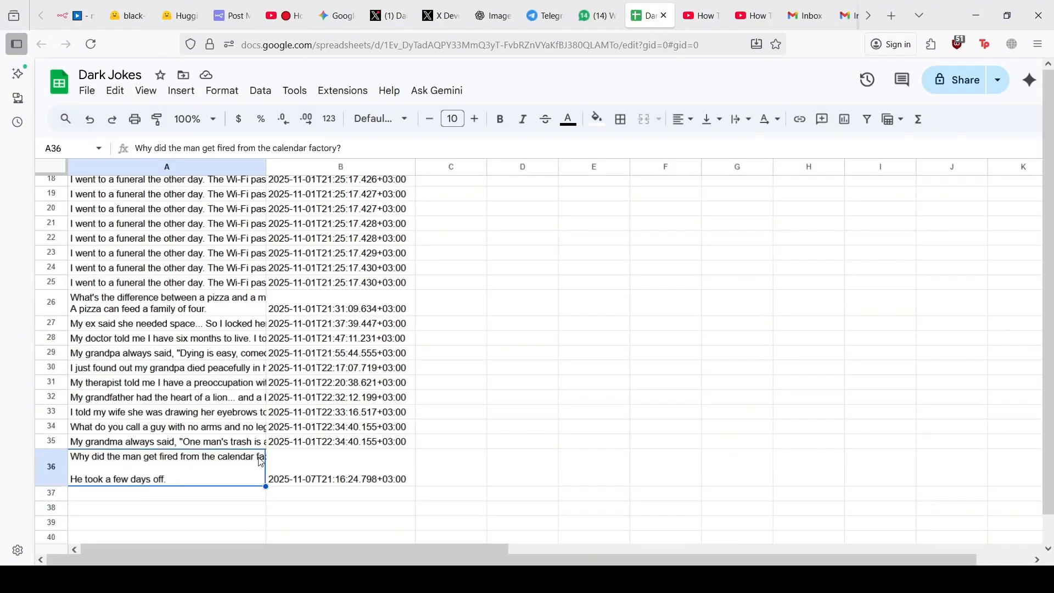
{"action": "left_click", "coordinate": [77, 15]}
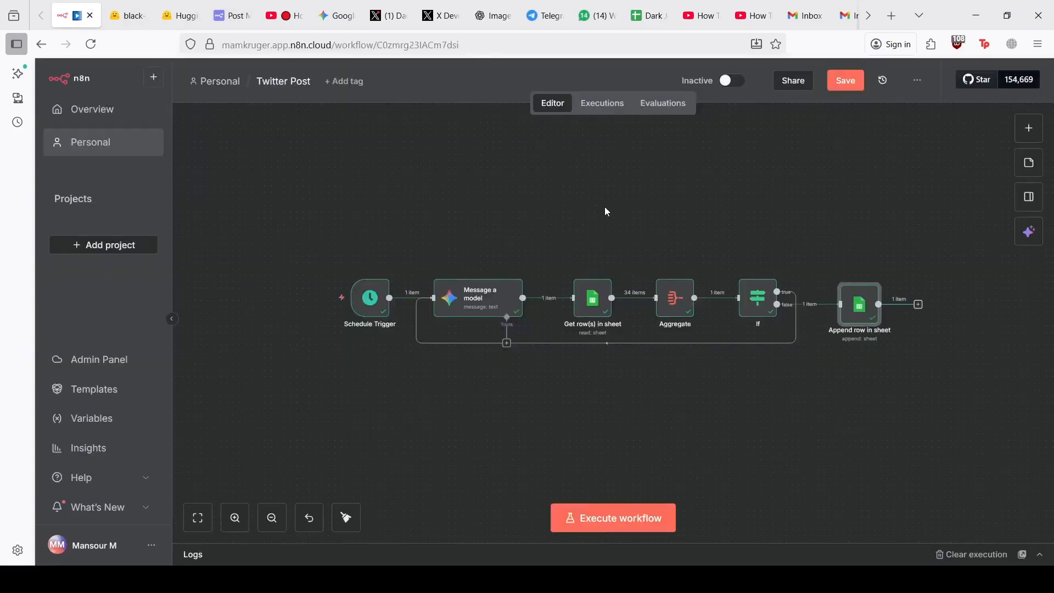
Add an AI > Google Gemini 'Message a model' node after Append row in sheet
{"action": "scroll", "coordinate": [679, 321], "scroll_direction": "right", "scroll_amount": 3}
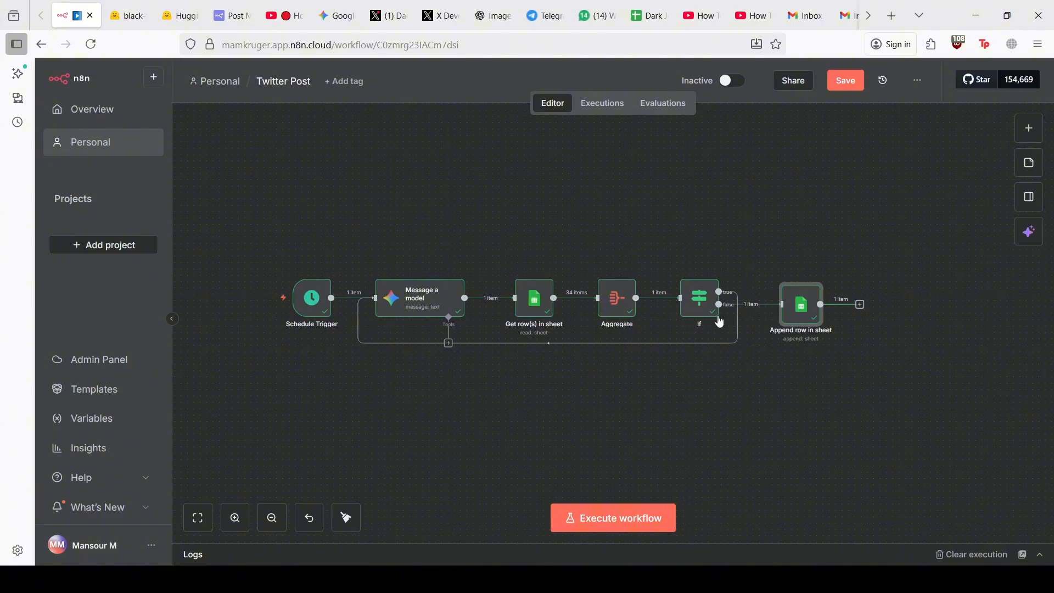
{"action": "mouse_move", "coordinate": [718, 321]}
{"action": "mouse_move", "coordinate": [533, 304]}
{"action": "scroll", "coordinate": [895, 354], "scroll_direction": "right", "scroll_amount": 3}
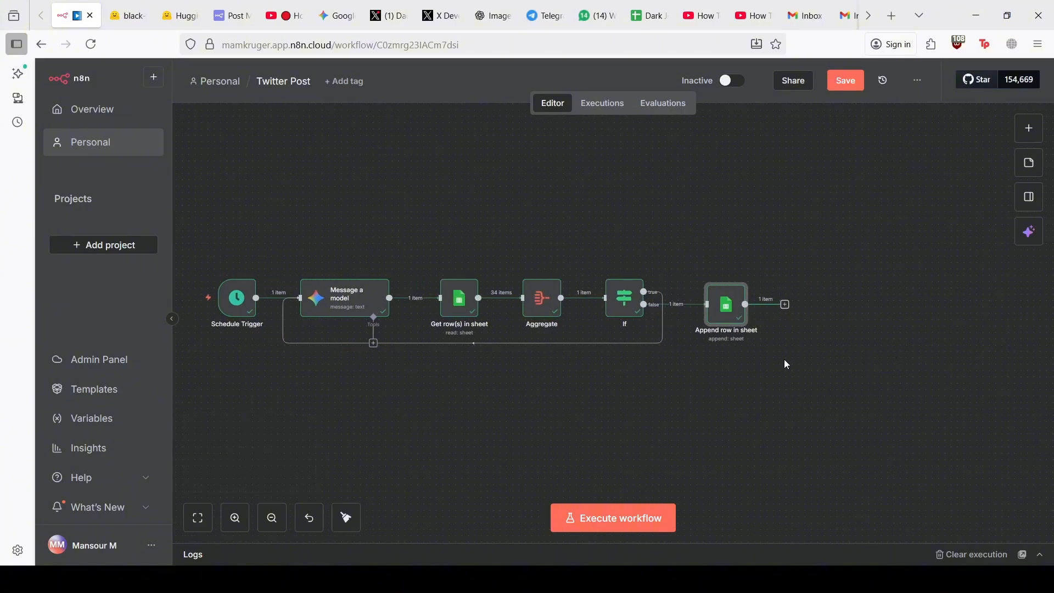
{"action": "scroll", "coordinate": [903, 297], "scroll_direction": "right", "scroll_amount": 2}
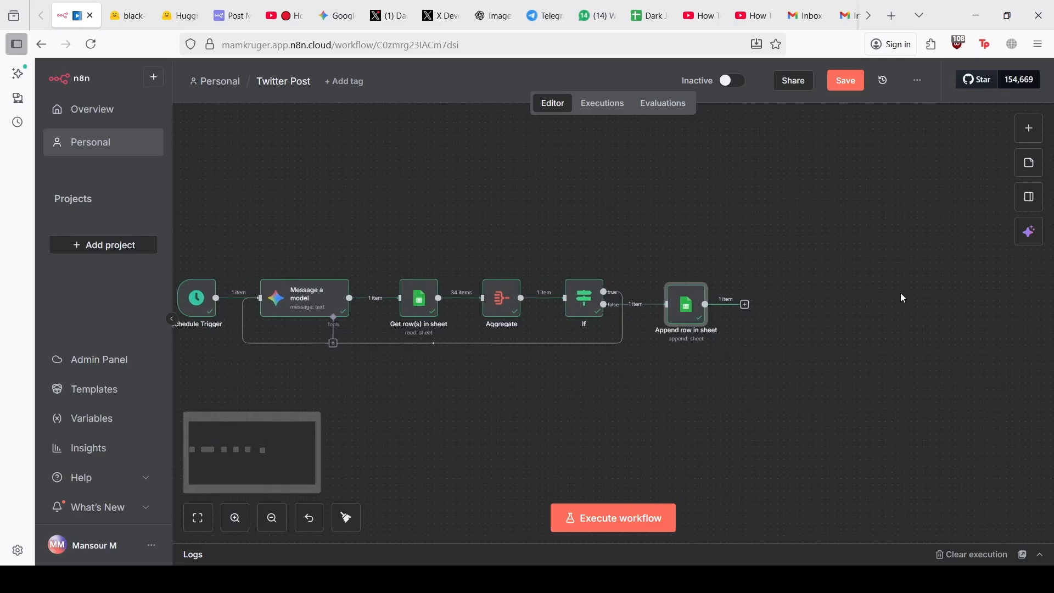
{"action": "scroll", "coordinate": [901, 293], "scroll_direction": "right", "scroll_amount": 3}
{"action": "scroll", "coordinate": [903, 298], "scroll_direction": "left", "scroll_amount": 4}
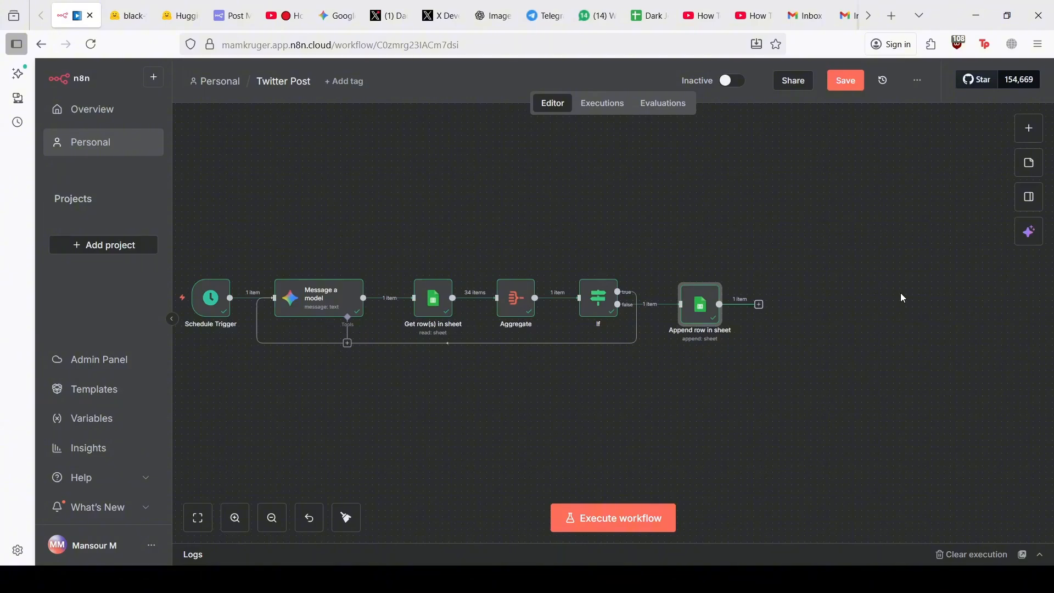
{"action": "scroll", "coordinate": [893, 293], "scroll_direction": "left", "scroll_amount": 3}
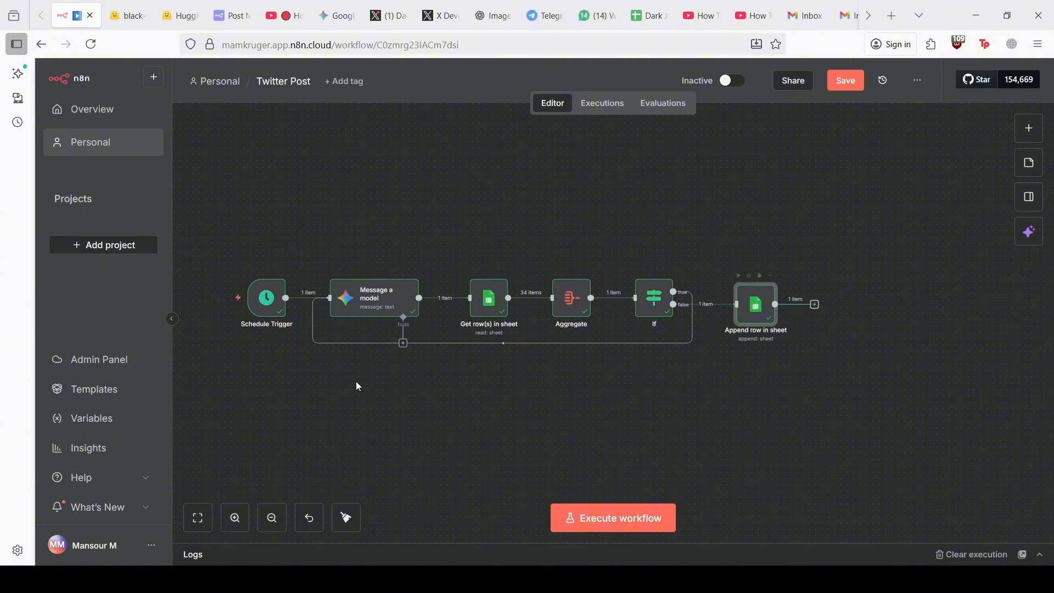
{"action": "left_click", "coordinate": [815, 304]}
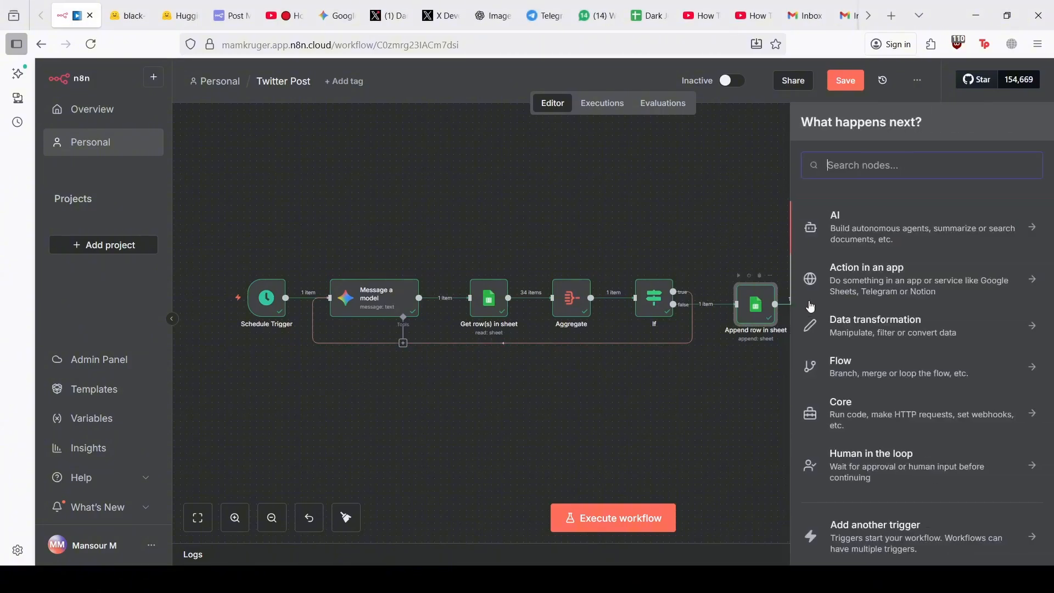
{"action": "left_click", "coordinate": [887, 240]}
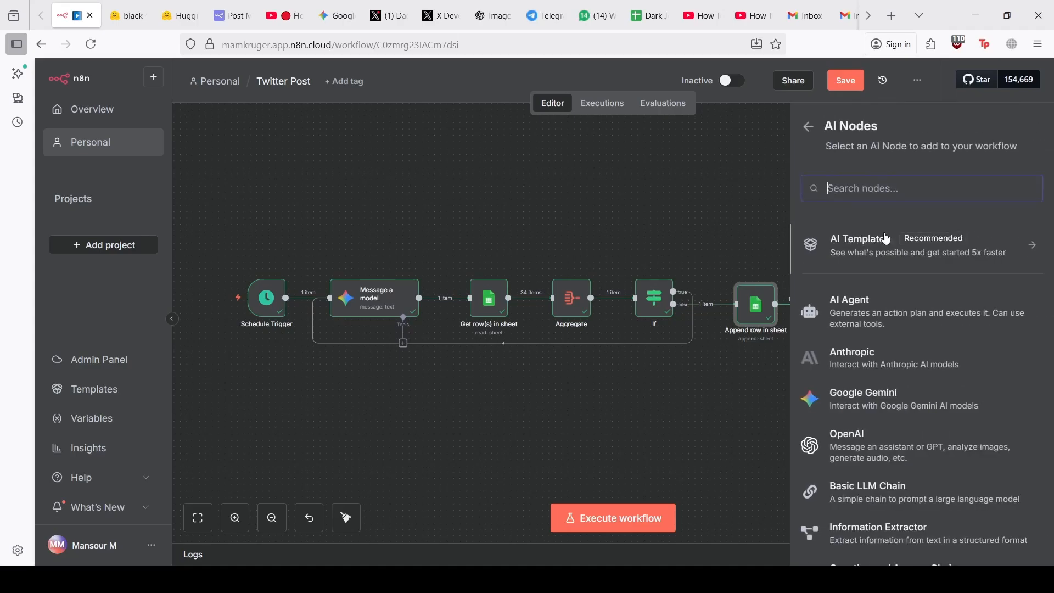
{"action": "left_click", "coordinate": [871, 396]}
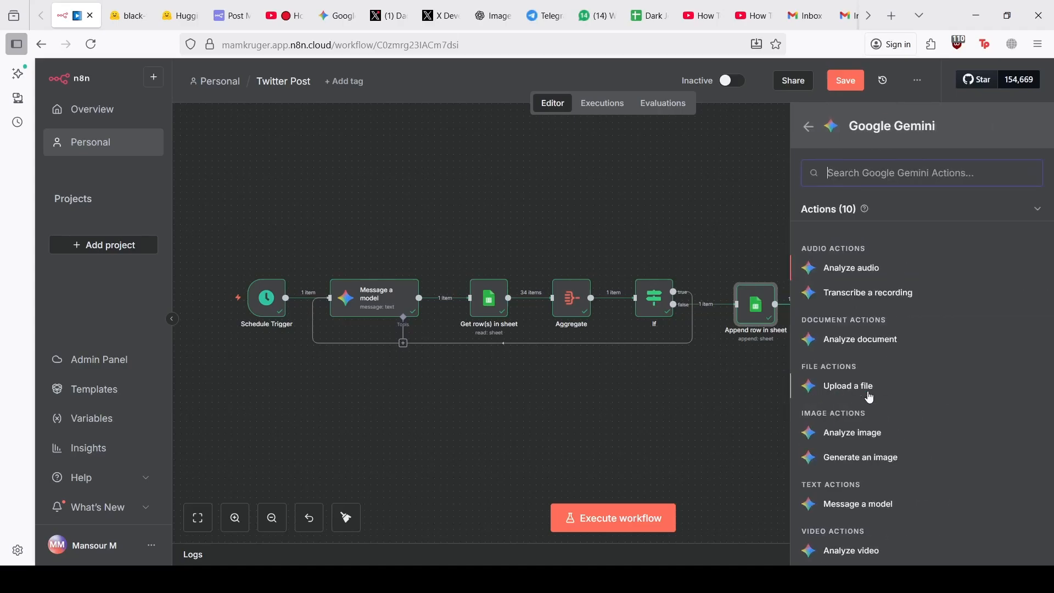
{"action": "left_click", "coordinate": [863, 505]}
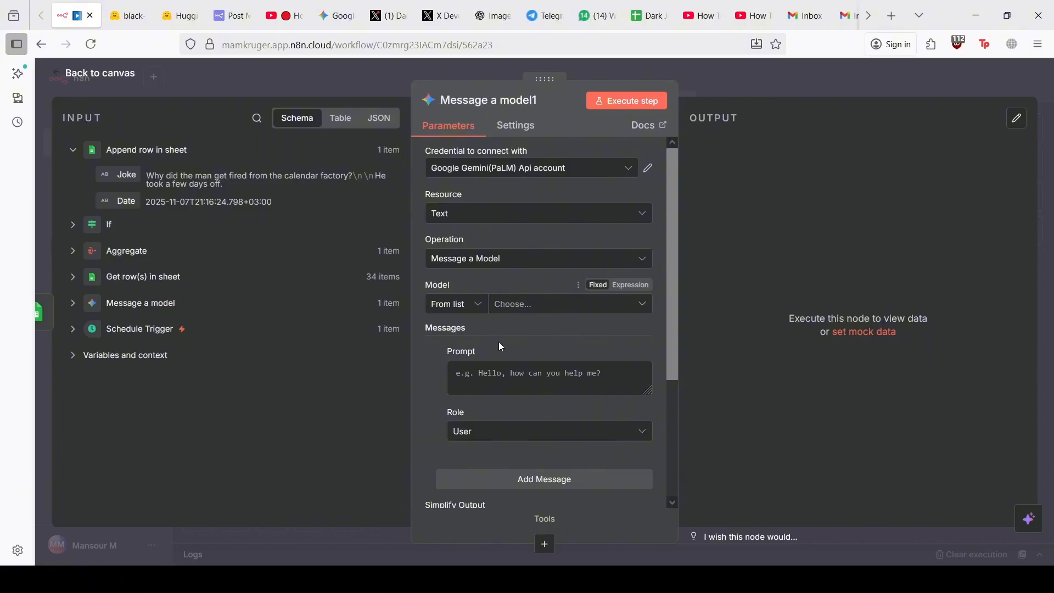
Use models/gemini-2.5-flash and prompt 'Give me an image prompt for a twiiter post about dark jokes. Here is the joke:' plus the Joke field
{"action": "left_click", "coordinate": [512, 305]}
{"action": "left_click", "coordinate": [503, 405]}
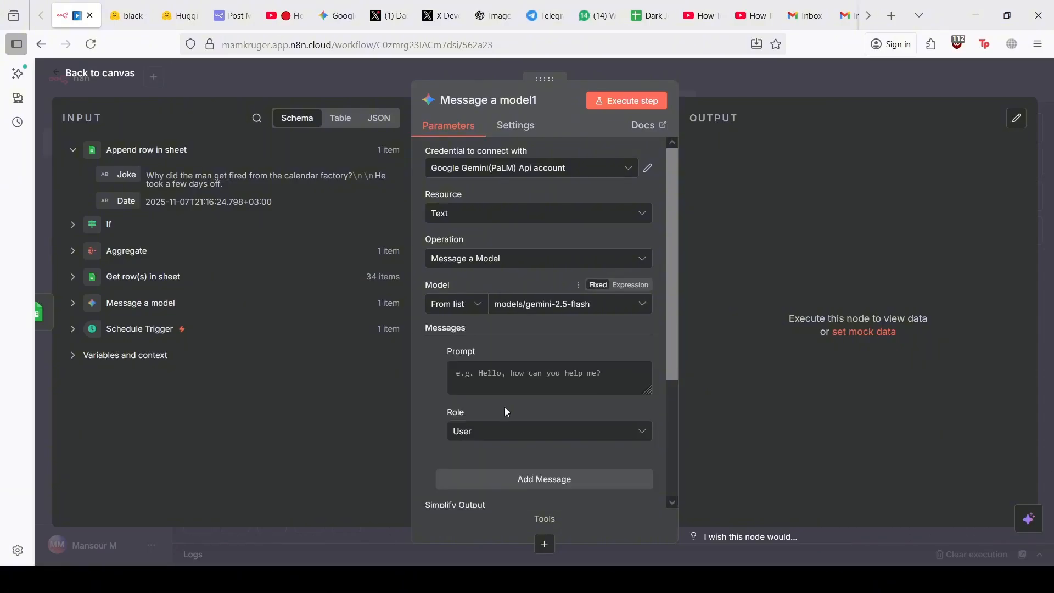
{"action": "left_click", "coordinate": [485, 377]}
{"action": "type", "text": "Give me"}
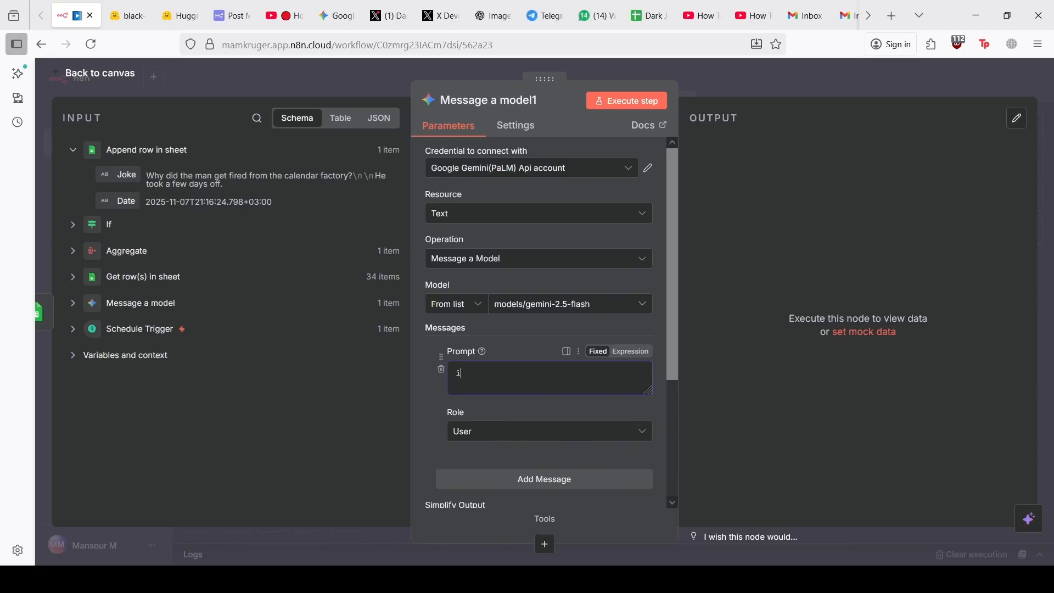
{"action": "type", "text": " an image prompt"}
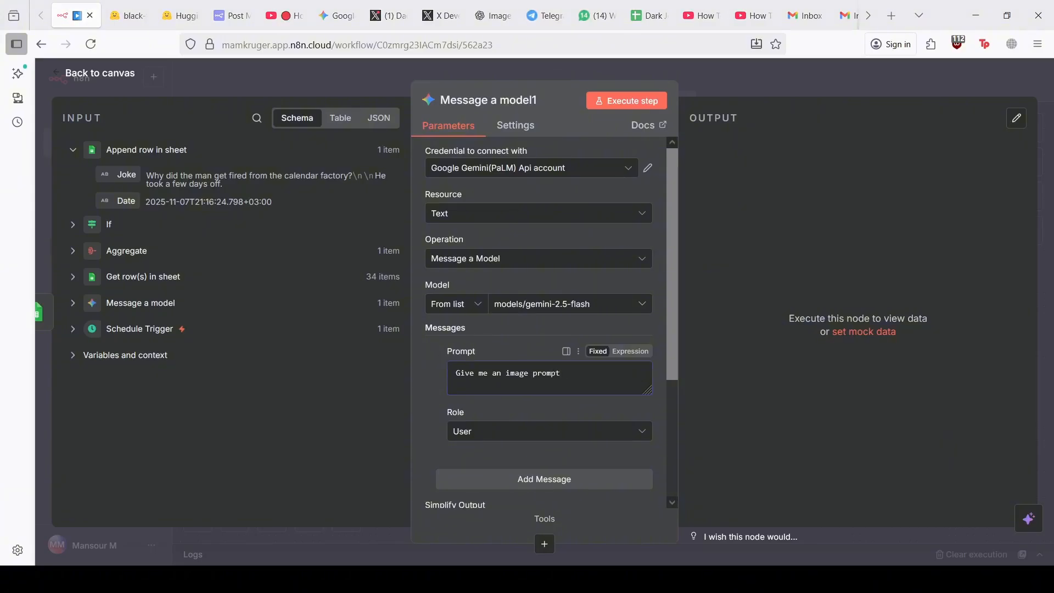
{"action": "type", "text": "fo"}
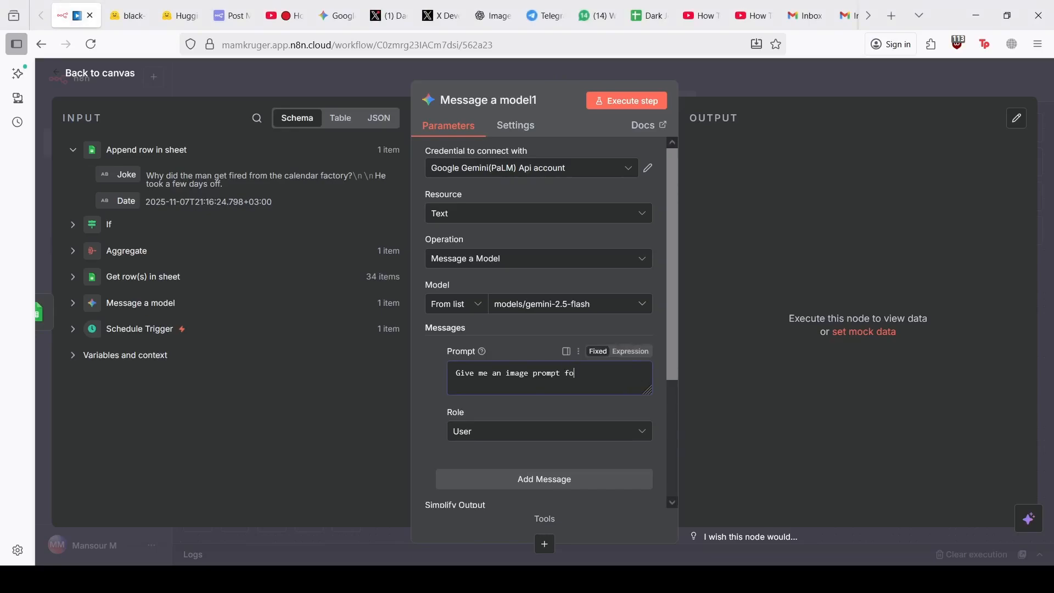
{"action": "type", "text": "r a twiiter post about dark jokes"}
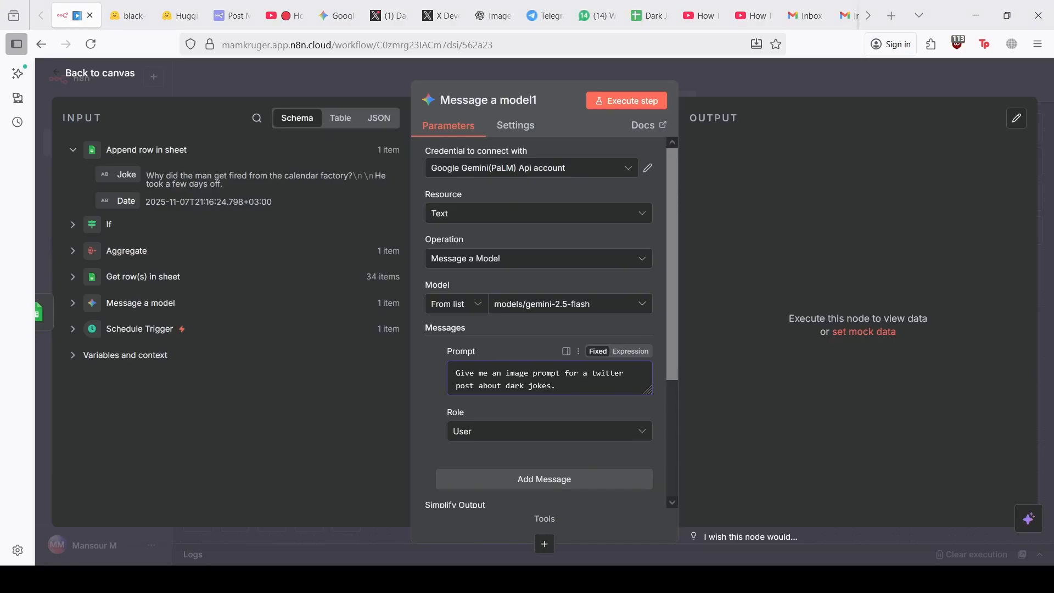
{"action": "type", "text": ". H"}
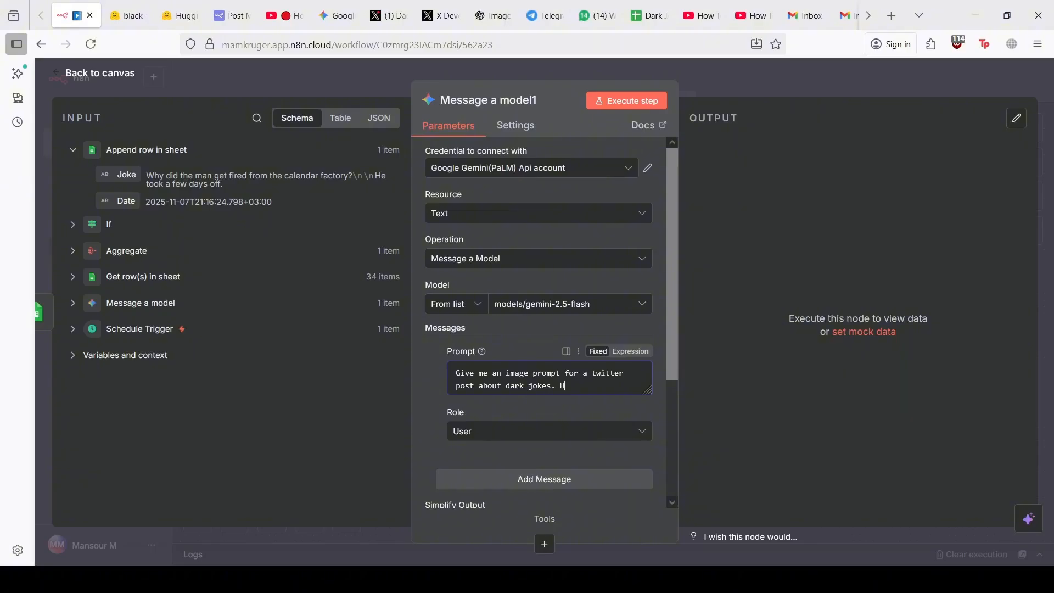
{"action": "type", "text": "ere is the joke:"}
{"action": "left_click_drag", "start_coordinate": [130, 176], "coordinate": [642, 393]}
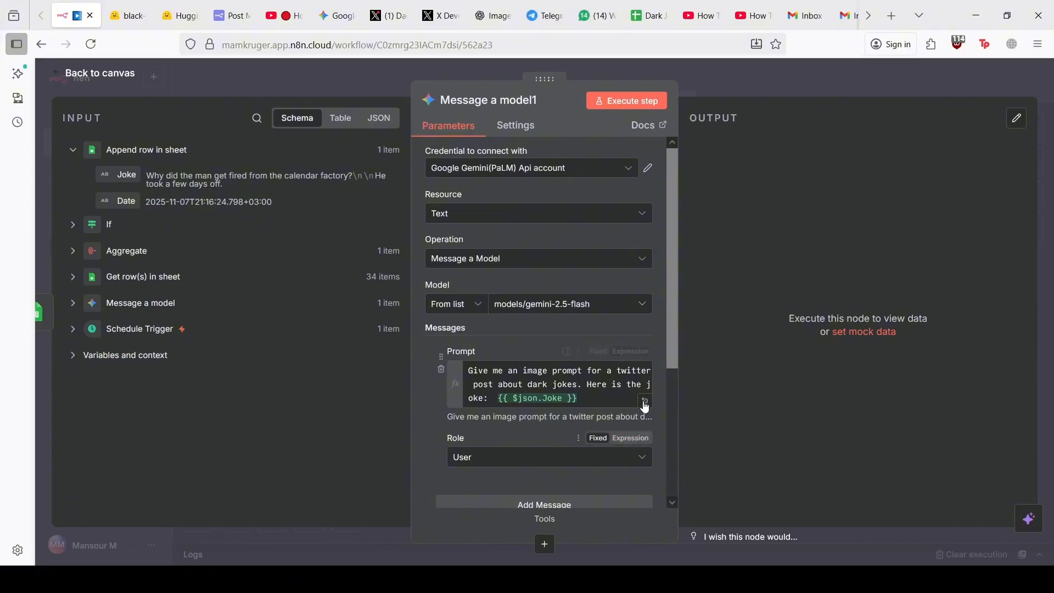
Append the line 'Give me only one prompt and immediatley start with the prompt.' in the expression editor
{"action": "left_click", "coordinate": [644, 401]}
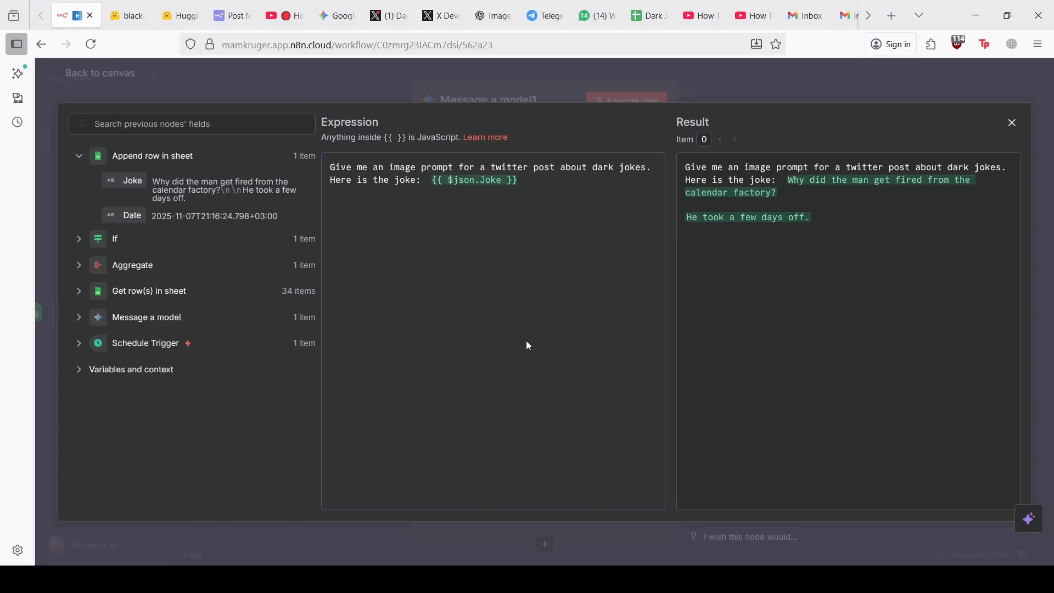
{"action": "key", "text": "Return"}
{"action": "key", "text": "Return"}
{"action": "type", "text": "Give"}
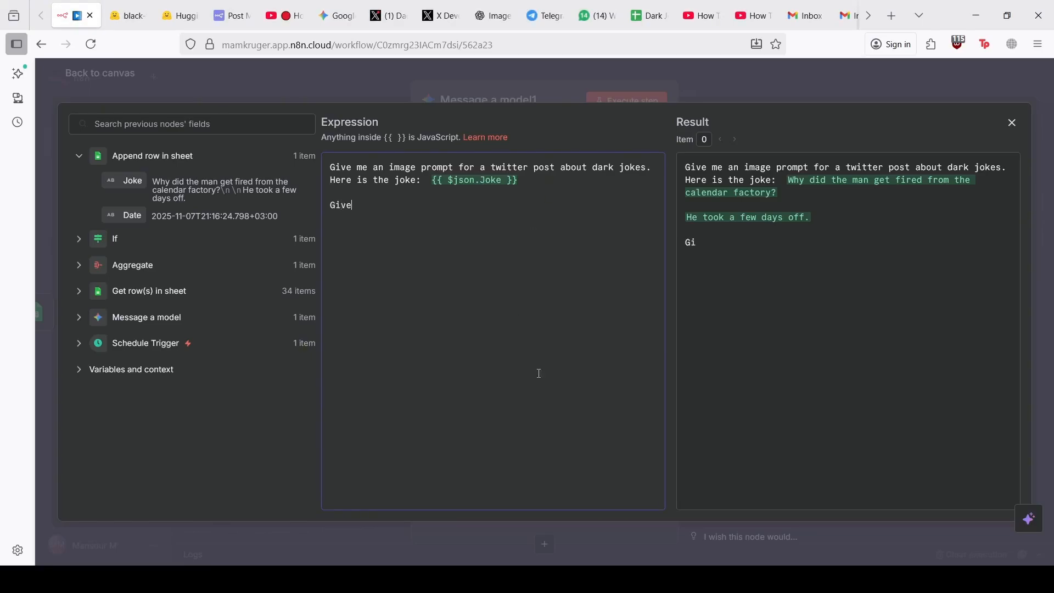
{"action": "type", "text": " me only one promp"}
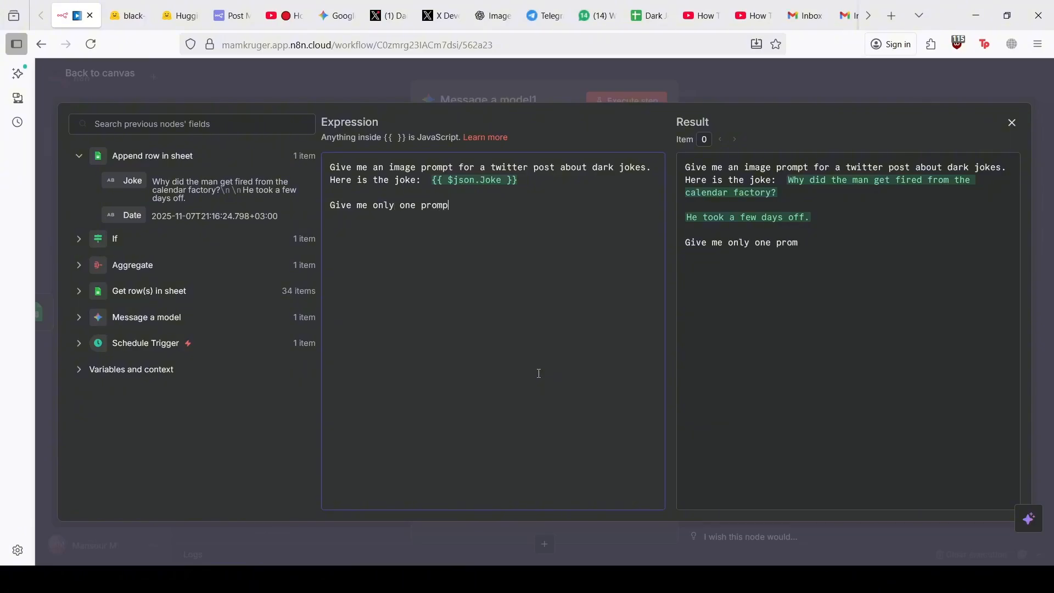
{"action": "type", "text": "t and immediatley s"}
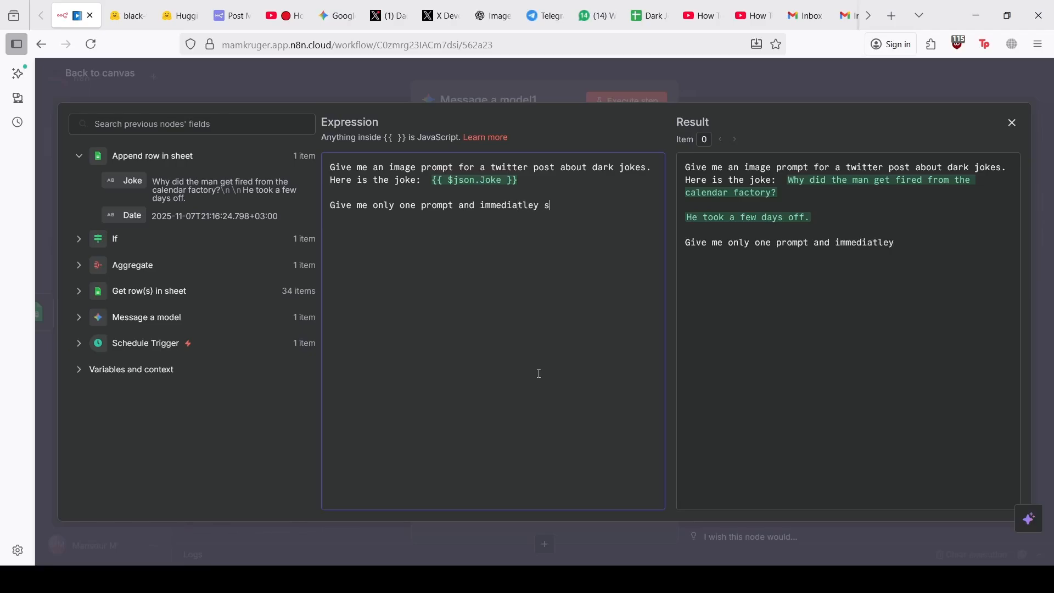
{"action": "type", "text": "tart with the prom"}
{"action": "key", "text": "BackSpace"}
{"action": "key", "text": "BackSpace"}
{"action": "type", "text": "rompt"}
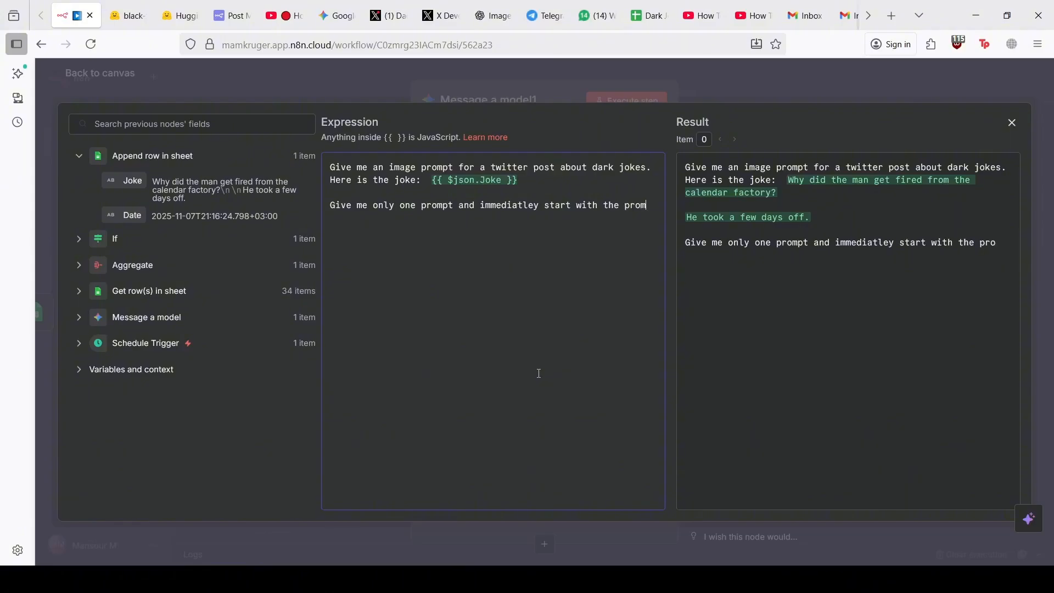
{"action": "type", "text": "."}
{"action": "left_click", "coordinate": [1013, 123]}
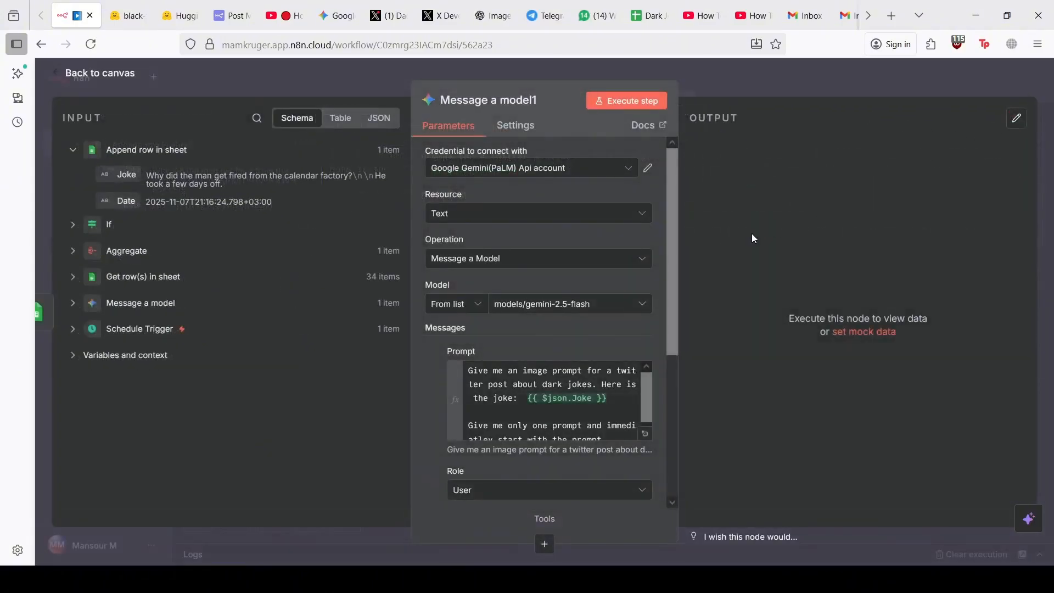
Run Message a model1, review its calendar-factory image prompt output, and go back to the canvas
{"action": "left_click", "coordinate": [622, 110]}
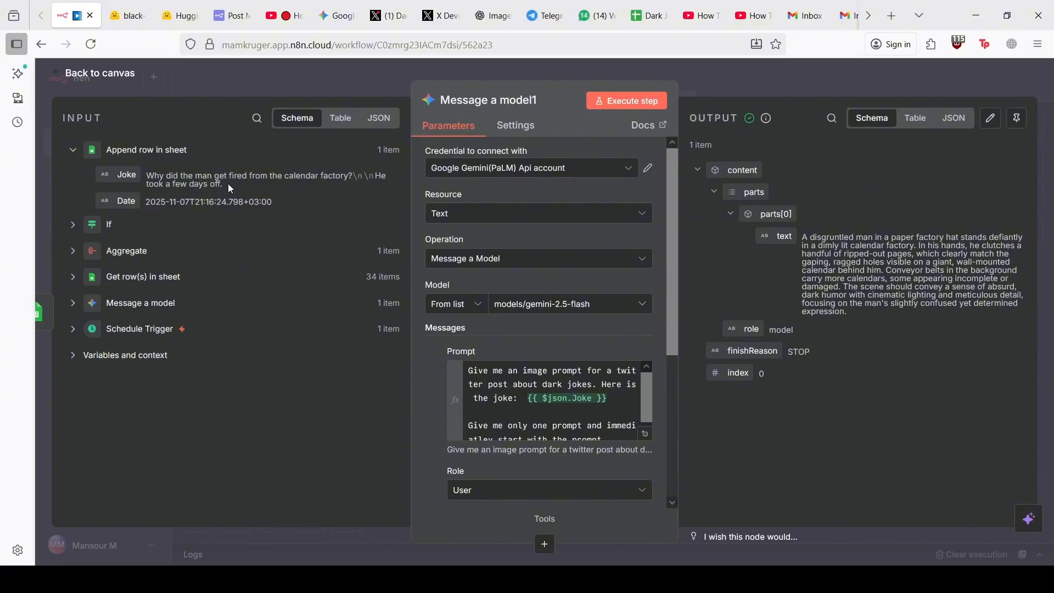
{"action": "mouse_move", "coordinate": [229, 183]}
{"action": "left_mouse_down"}
{"action": "mouse_move", "coordinate": [147, 174]}
{"action": "mouse_move", "coordinate": [212, 182]}
{"action": "left_mouse_up"}
{"action": "left_click_drag", "start_coordinate": [860, 288], "coordinate": [966, 297]}
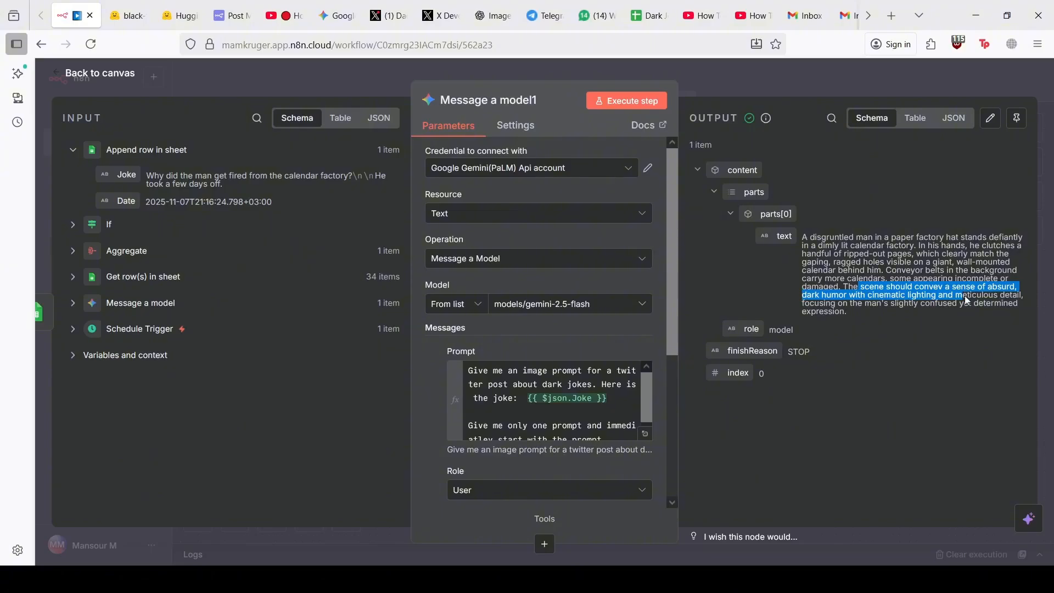
{"action": "left_click", "coordinate": [967, 297]}
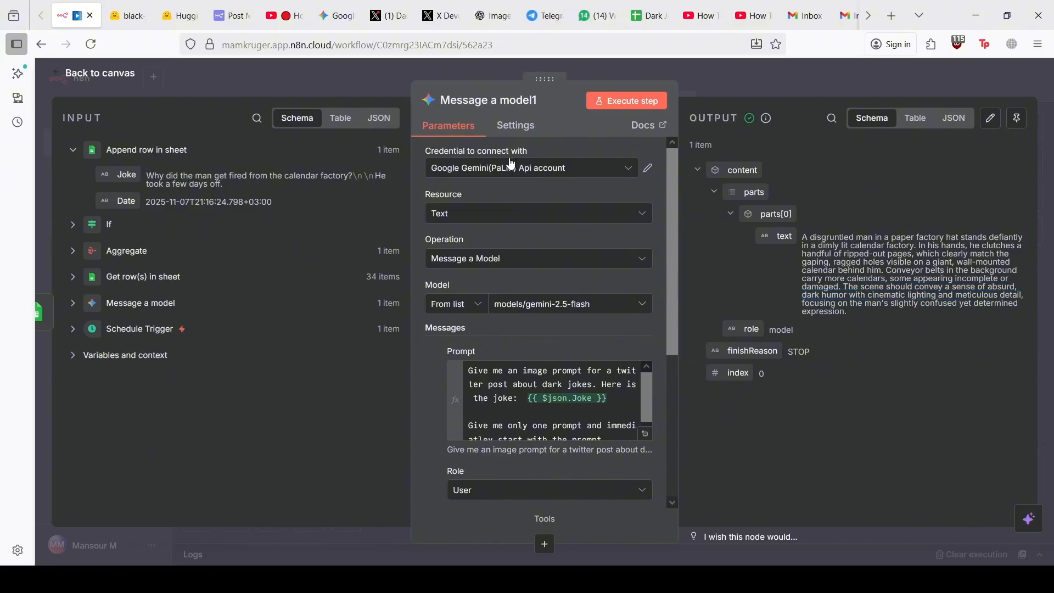
{"action": "left_click", "coordinate": [104, 74]}
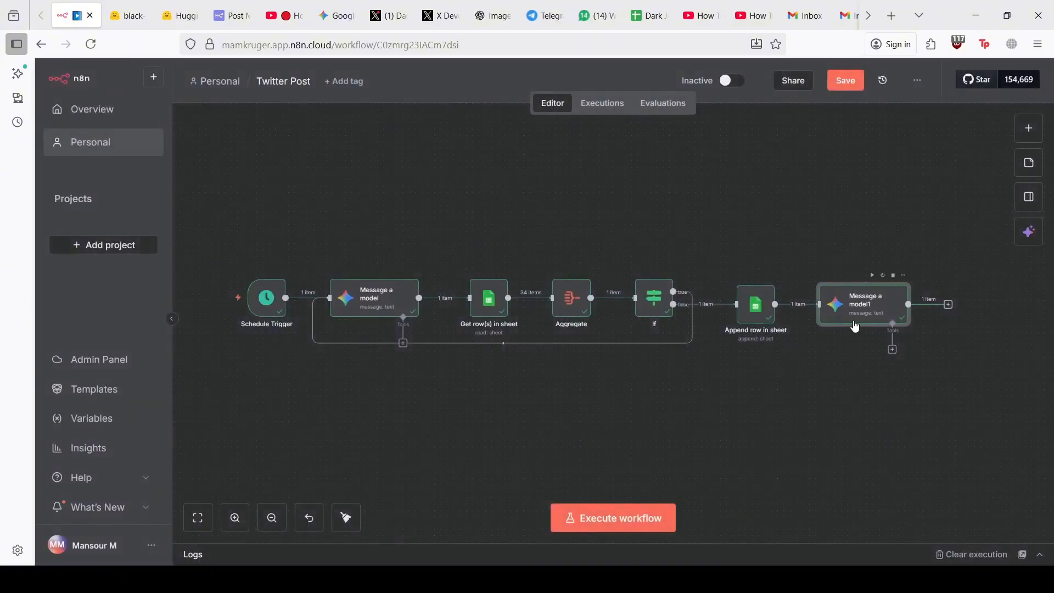
Pan the canvas and open the node chooser on Message a model1's output connector
{"action": "left_click_drag", "start_coordinate": [856, 332], "coordinate": [258, 457]}
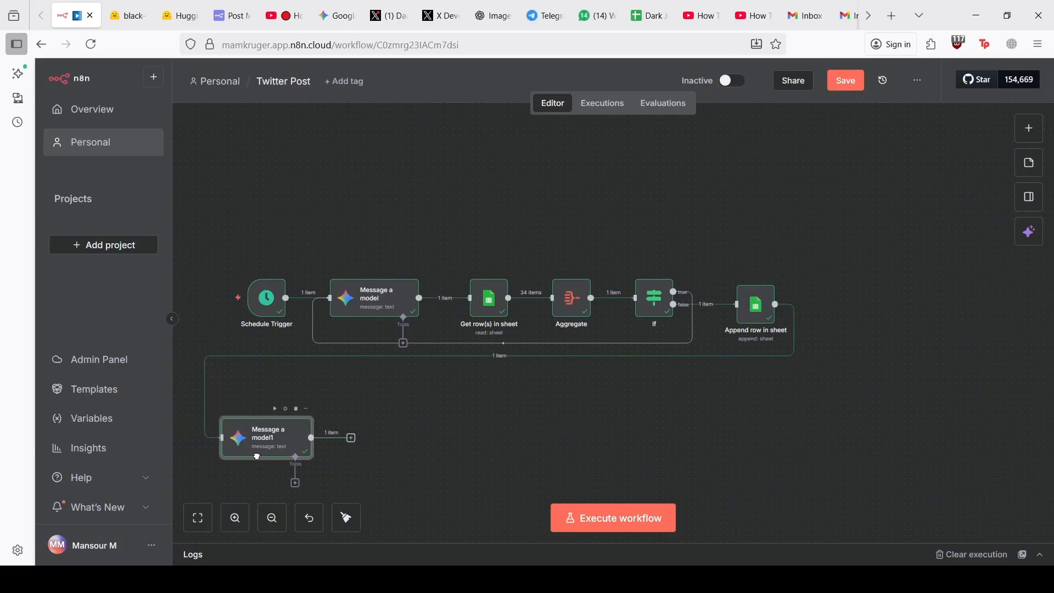
{"action": "scroll", "coordinate": [570, 430], "scroll_direction": "left", "scroll_amount": 2}
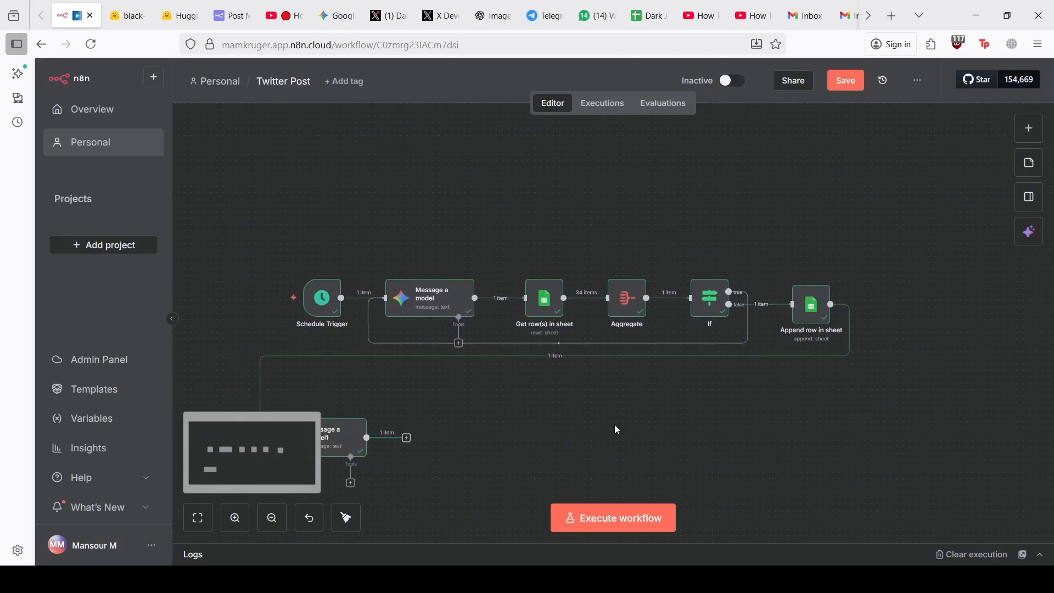
{"action": "mouse_move", "coordinate": [586, 365]}
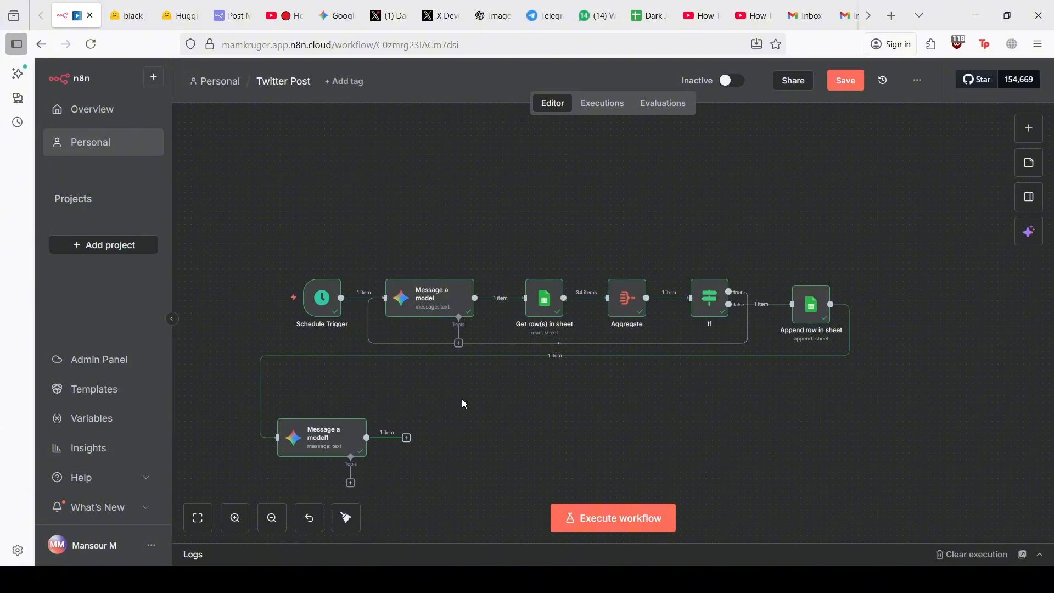
{"action": "left_click", "coordinate": [406, 437]}
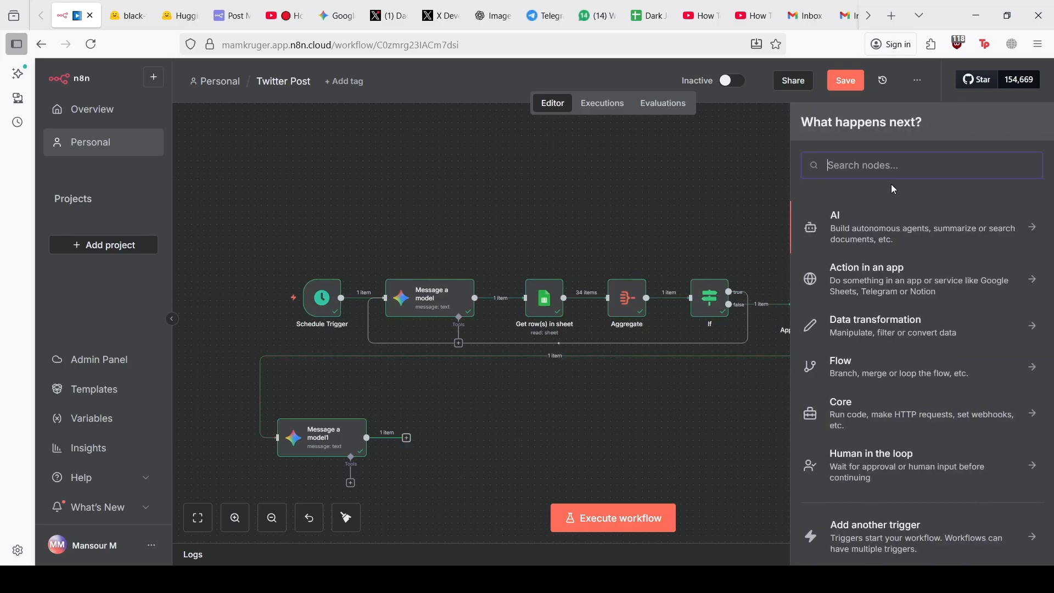
Search 'ope' and look through the OpenAI node's actions
{"action": "type", "text": "ope"}
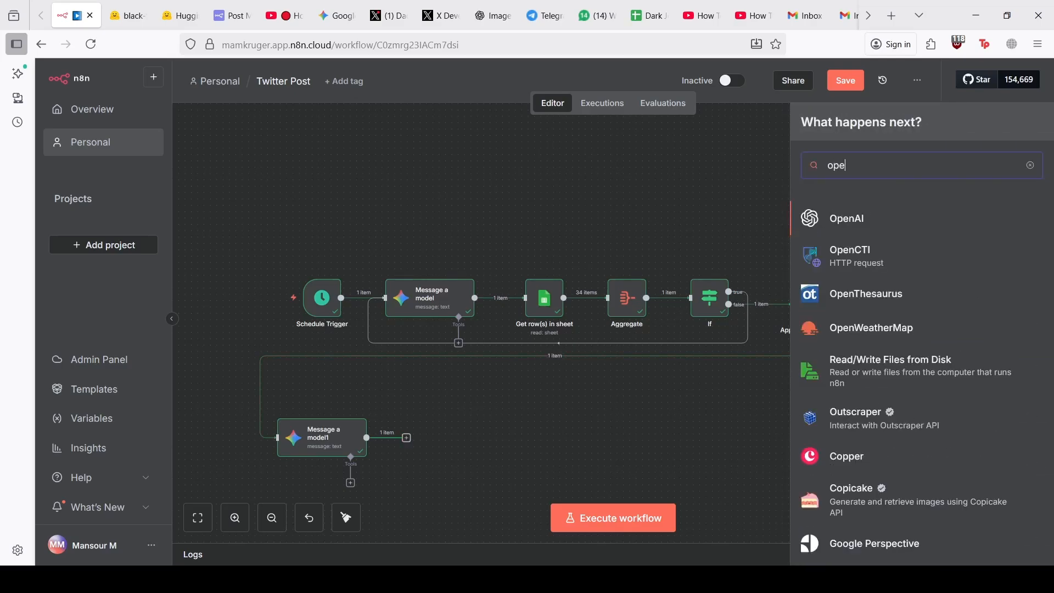
{"action": "left_click", "coordinate": [869, 225]}
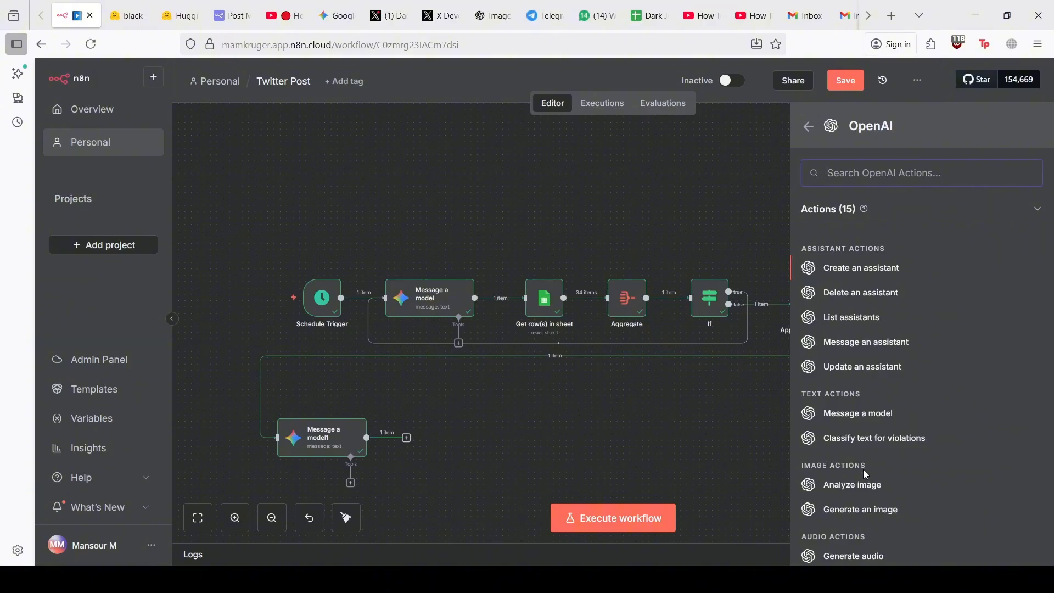
{"action": "scroll", "coordinate": [865, 481], "scroll_direction": "down", "scroll_amount": 1}
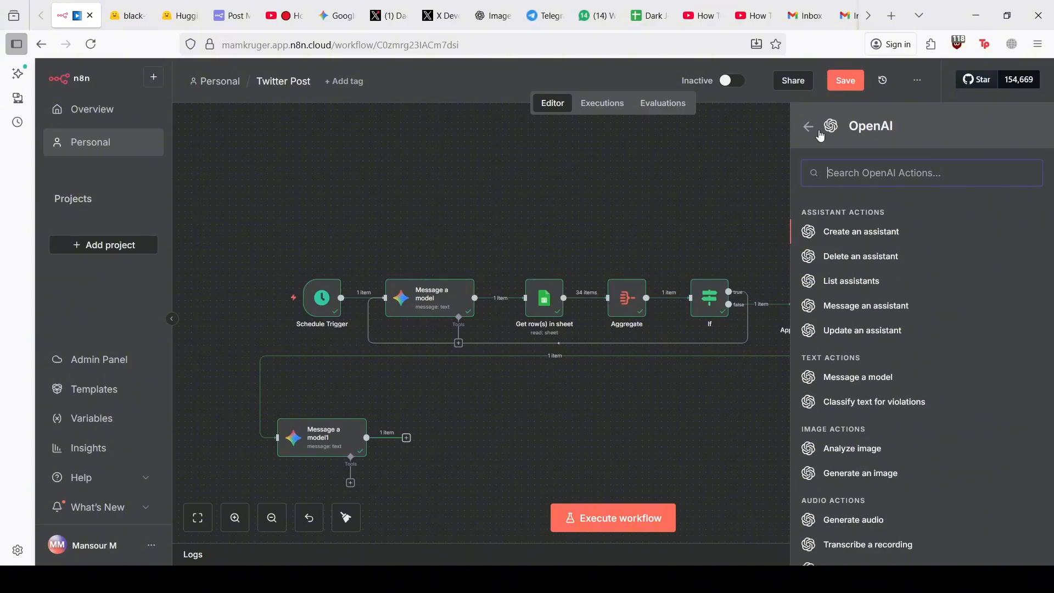
{"action": "left_click", "coordinate": [808, 129]}
Search 'gem', browse Google Gemini's actions, then close the node list without adding a node
{"action": "key", "text": "BackSpace"}
{"action": "key", "text": "BackSpace"}
{"action": "key", "text": "BackSpace"}
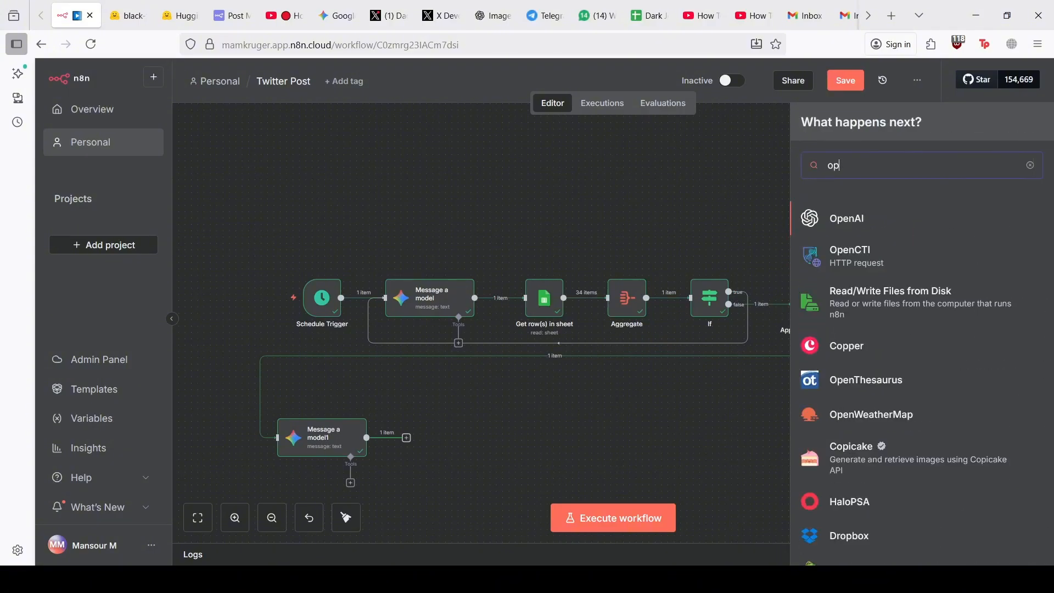
{"action": "type", "text": "gem"}
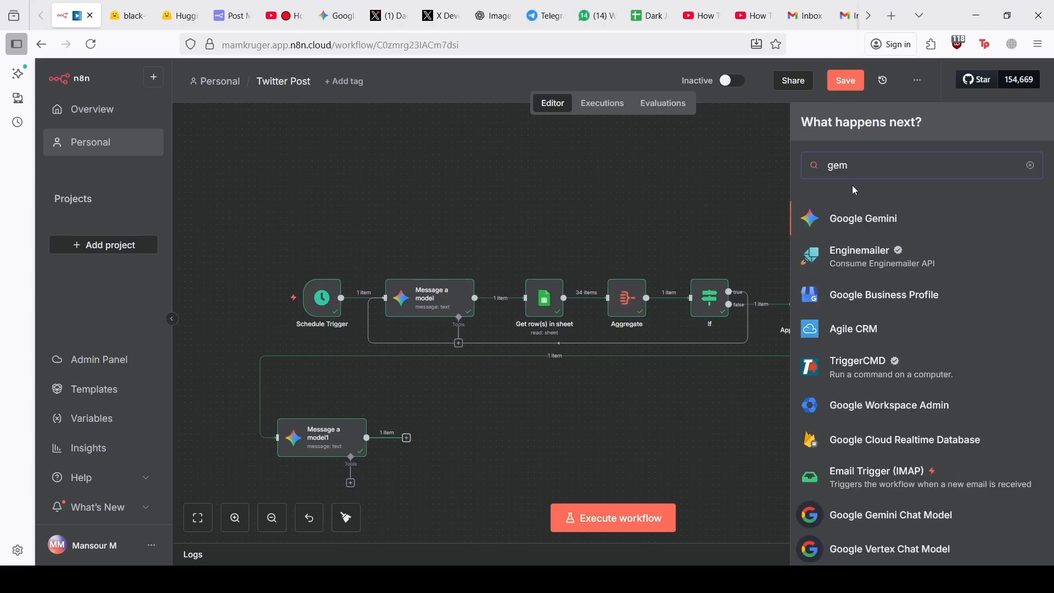
{"action": "left_click", "coordinate": [855, 218]}
{"action": "scroll", "coordinate": [868, 434], "scroll_direction": "down", "scroll_amount": 1}
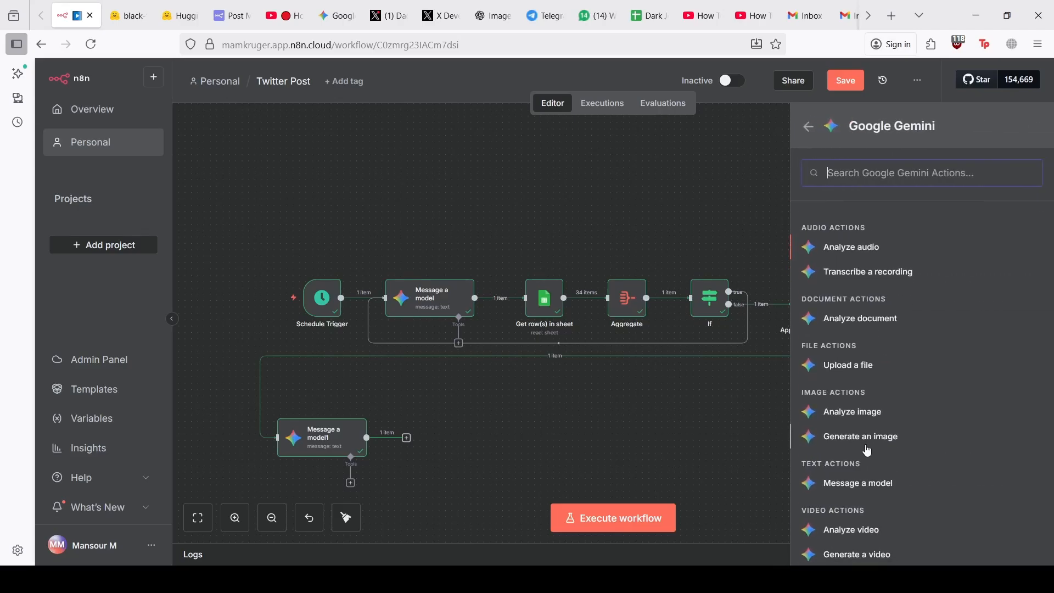
{"action": "left_click", "coordinate": [811, 129]}
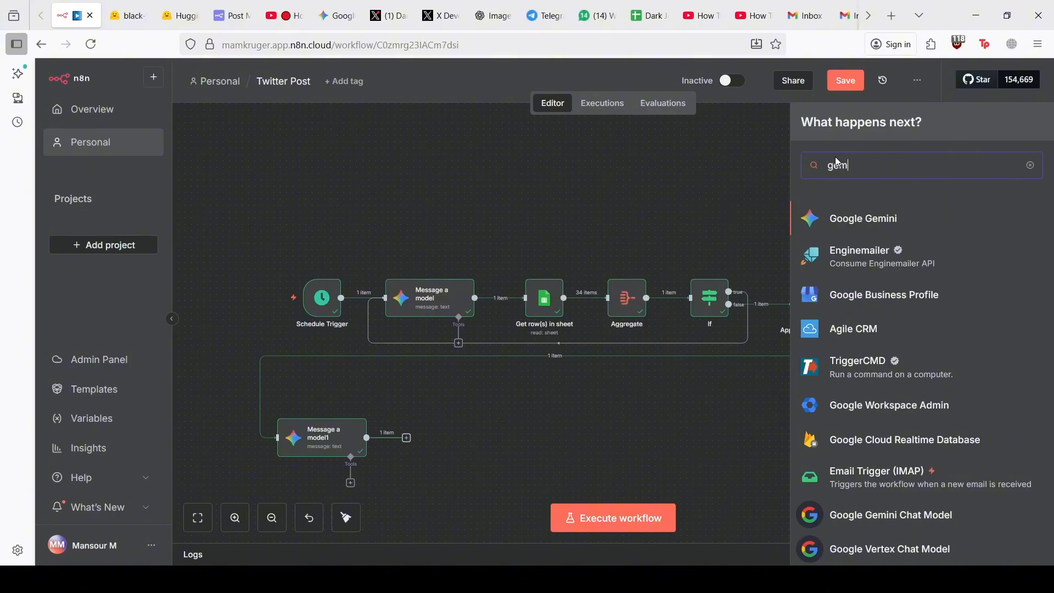
{"action": "key", "text": "BackSpace"}
{"action": "key", "text": "BackSpace"}
{"action": "key", "text": "BackSpace"}
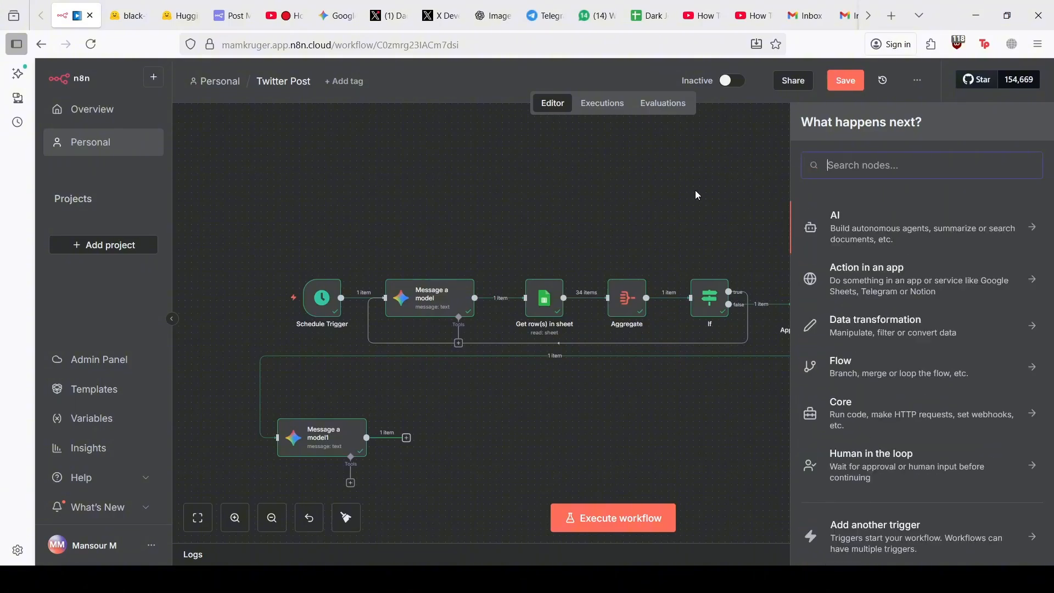
{"action": "key", "text": "Escape"}
{"action": "scroll", "coordinate": [515, 416], "scroll_direction": "down", "scroll_amount": 1}
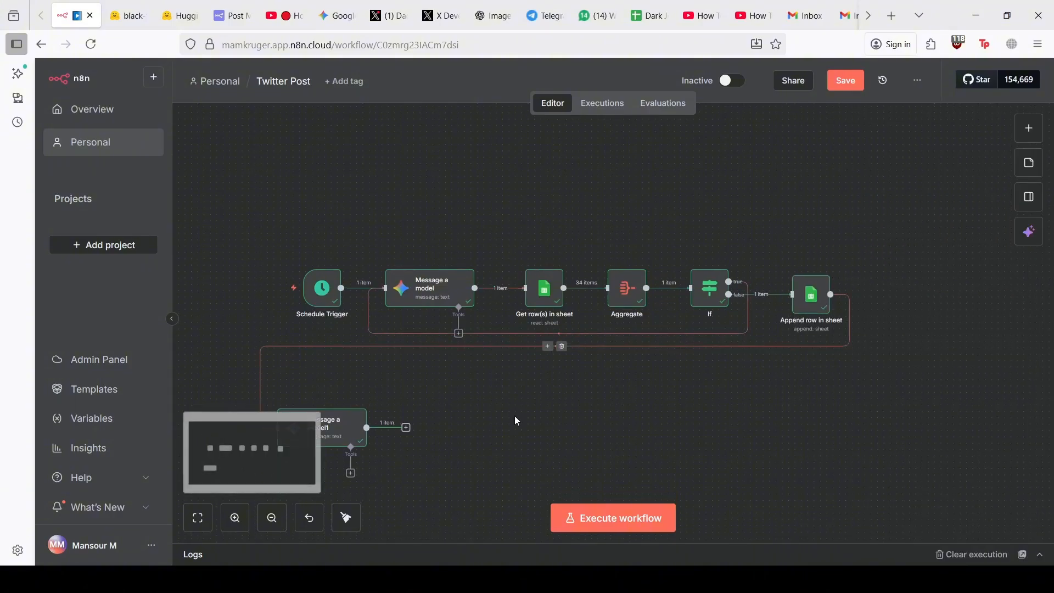
Go to Hugging Face Models, filter by Text-to-Image, and open black-forest-labs/FLUX.1-dev
{"action": "left_click", "coordinate": [138, 10]}
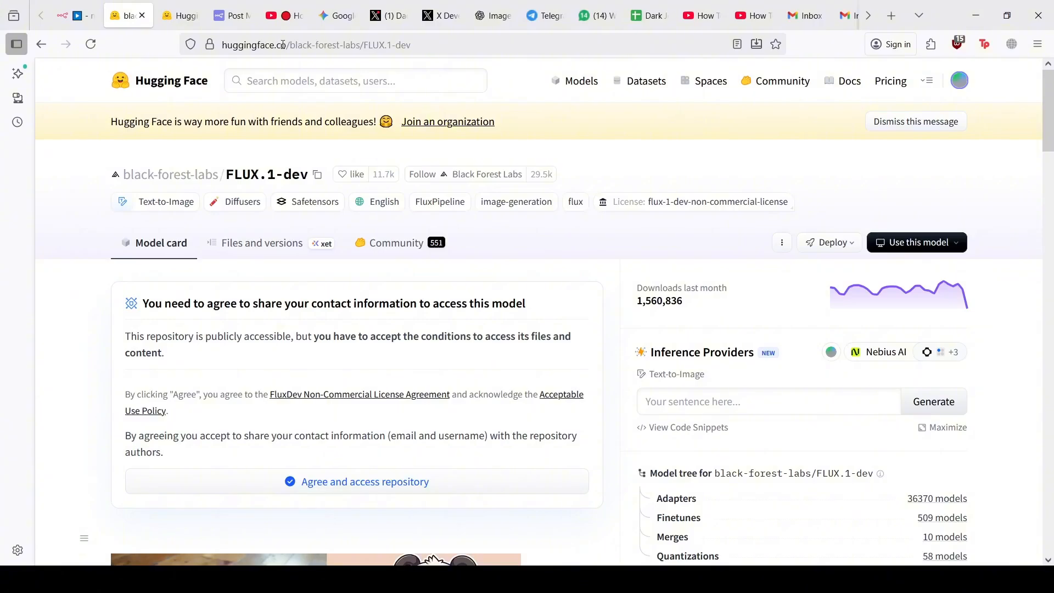
{"action": "left_click", "coordinate": [178, 89]}
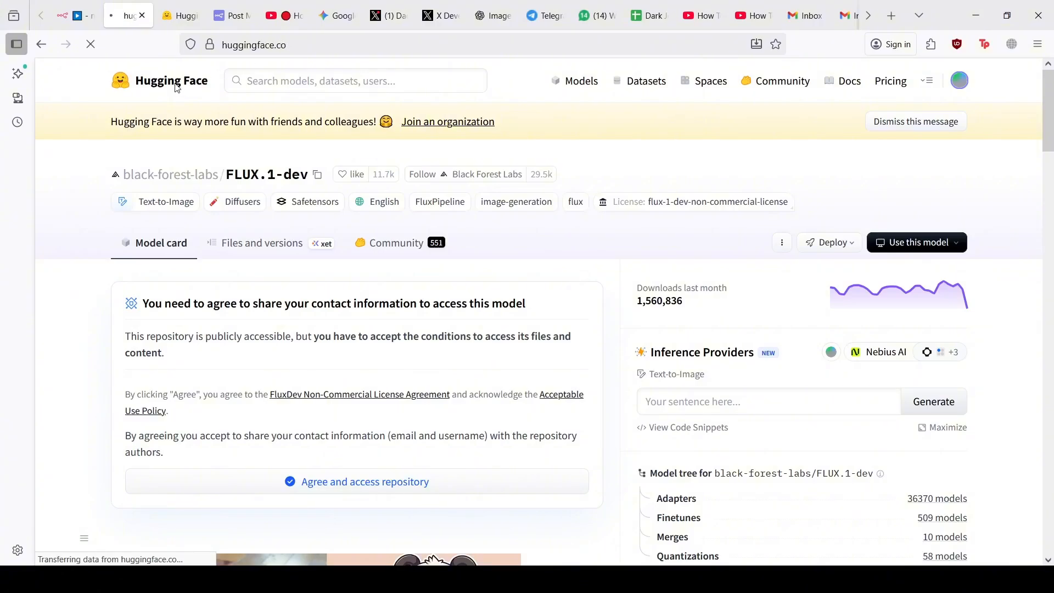
{"action": "left_click", "coordinate": [959, 81]}
{"action": "left_click", "coordinate": [959, 81]}
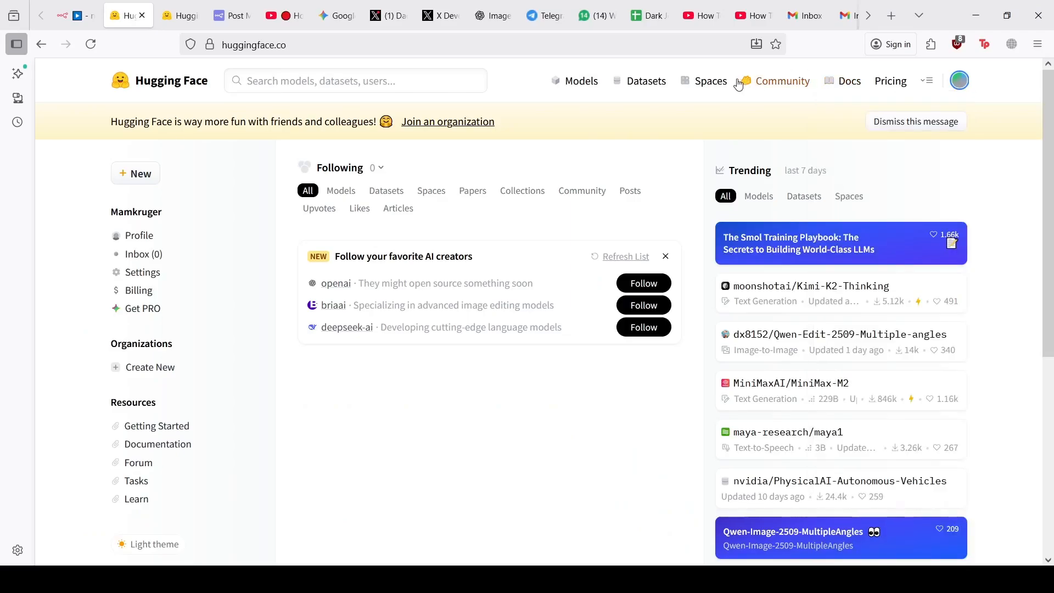
{"action": "left_click", "coordinate": [586, 87]}
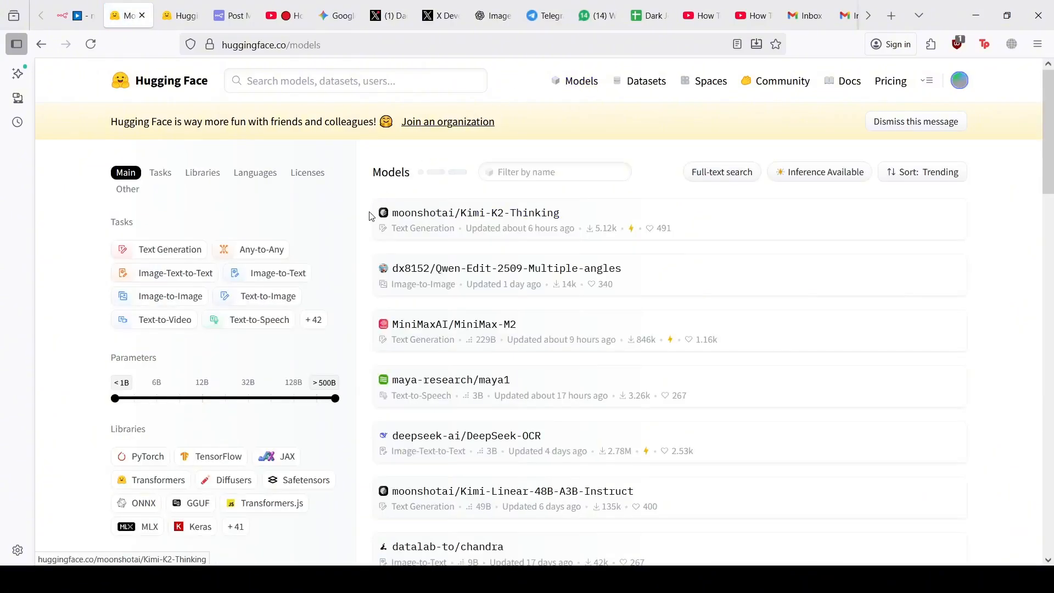
{"action": "left_click", "coordinate": [274, 300]}
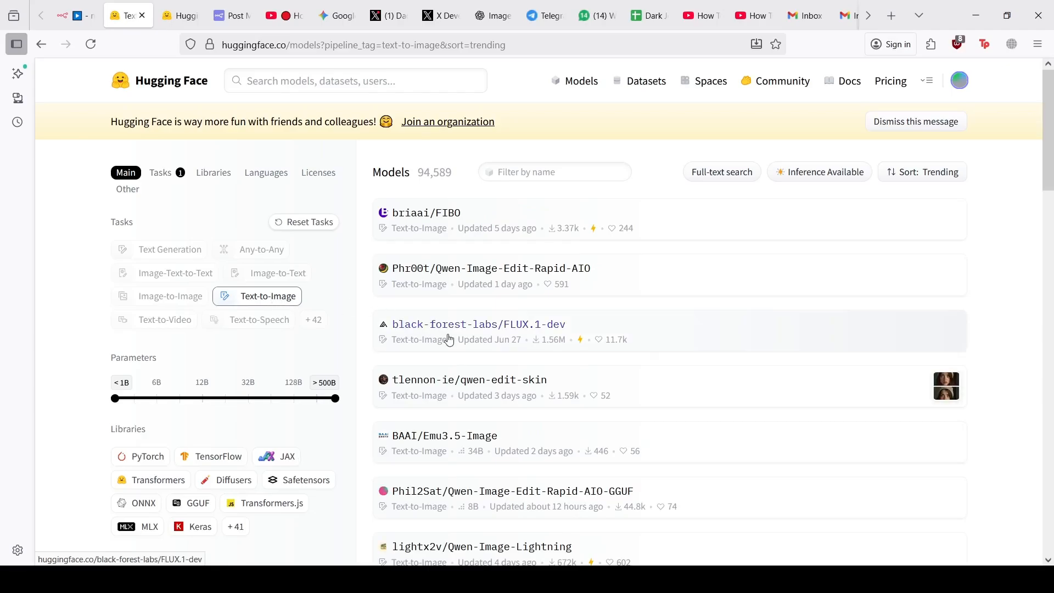
{"action": "scroll", "coordinate": [458, 346], "scroll_direction": "down", "scroll_amount": 2}
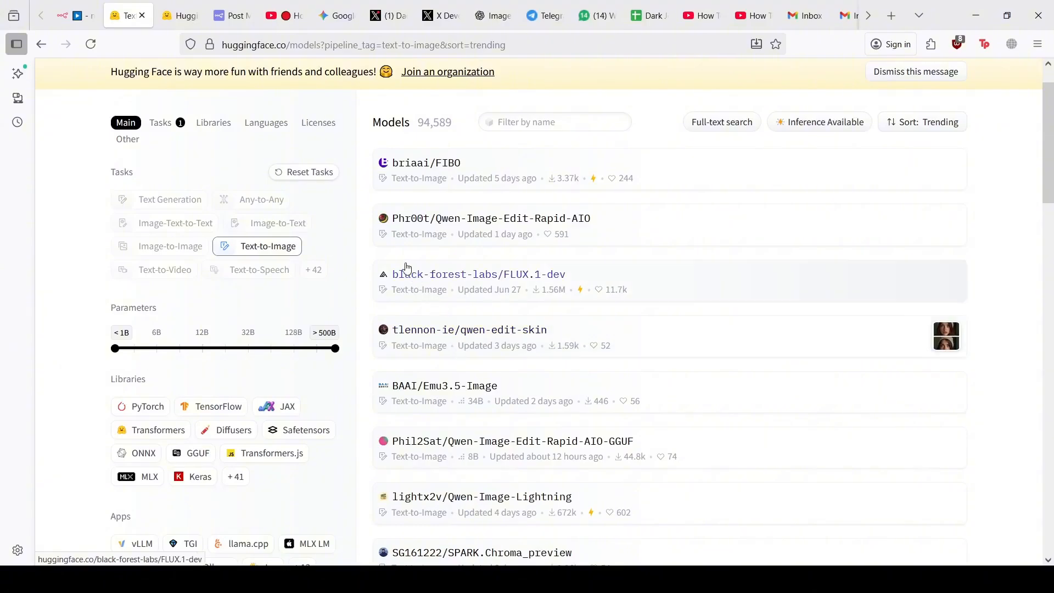
{"action": "scroll", "coordinate": [461, 351], "scroll_direction": "down", "scroll_amount": 1}
{"action": "scroll", "coordinate": [463, 361], "scroll_direction": "up", "scroll_amount": 3}
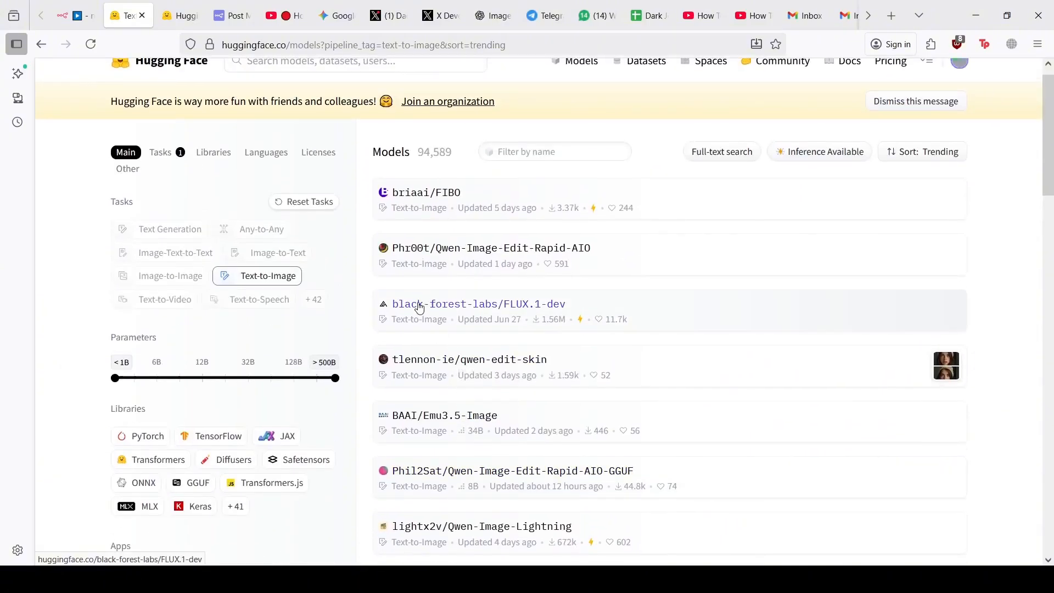
{"action": "left_click", "coordinate": [419, 303]}
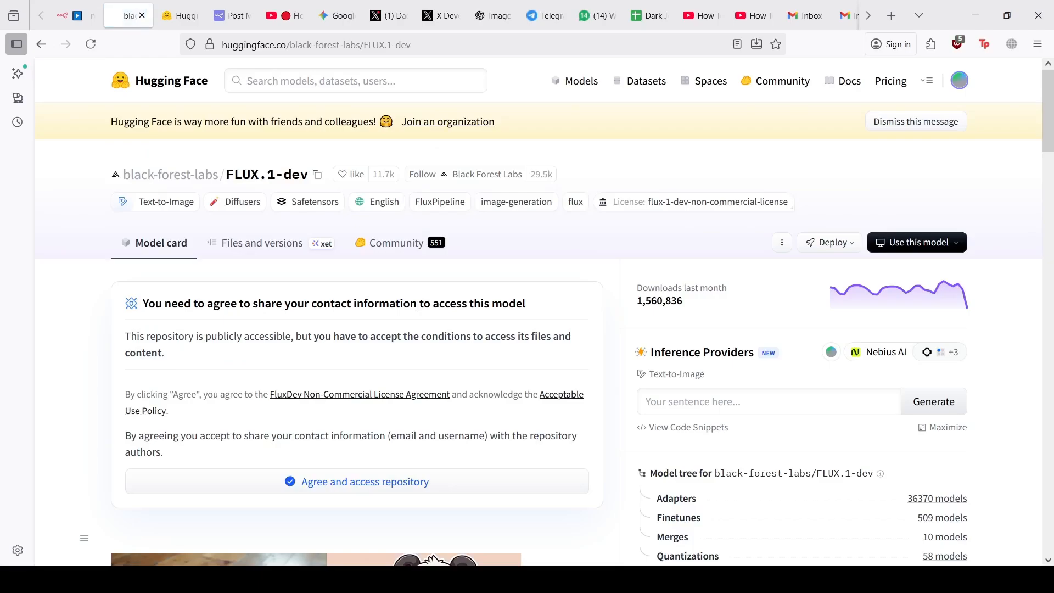
{"action": "scroll", "coordinate": [452, 330], "scroll_direction": "down", "scroll_amount": 2}
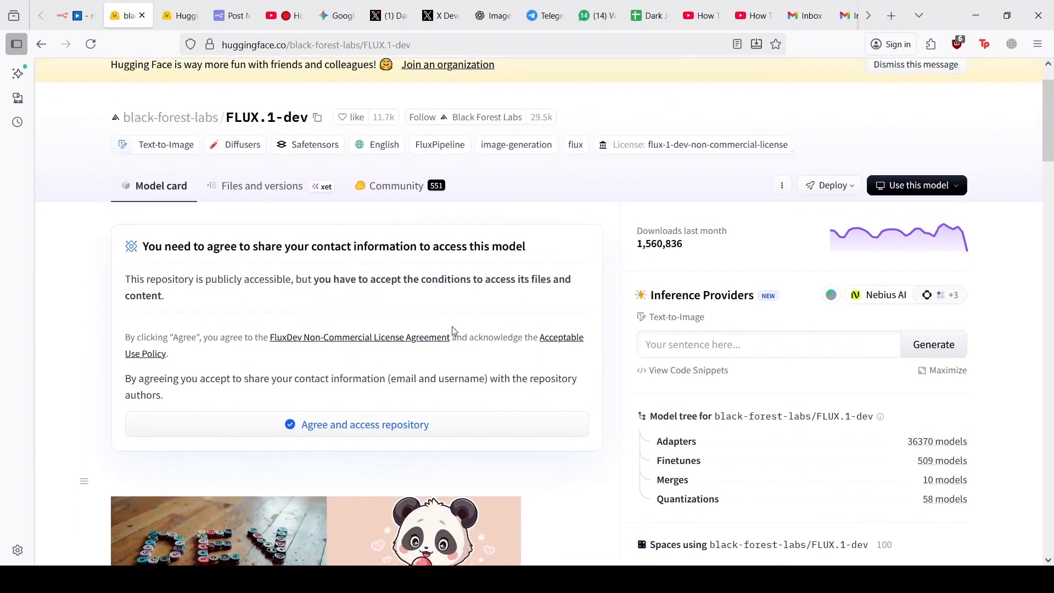
Copy FLUX.1-dev's JavaScript fetch code snippet for the HF Inference API provider
{"action": "left_click", "coordinate": [675, 379]}
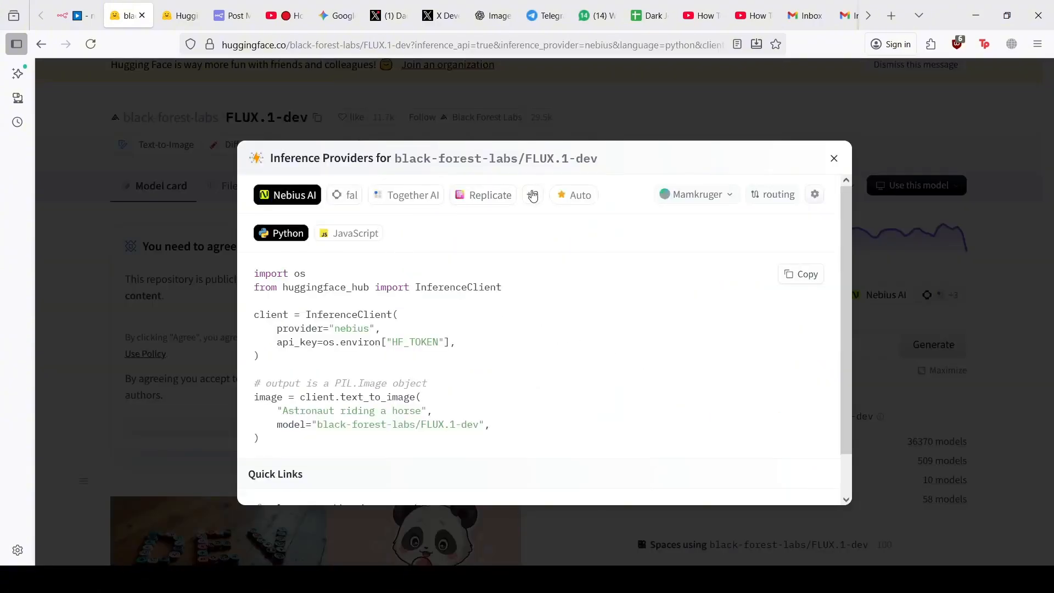
{"action": "left_click", "coordinate": [532, 195]}
{"action": "left_click", "coordinate": [548, 243]}
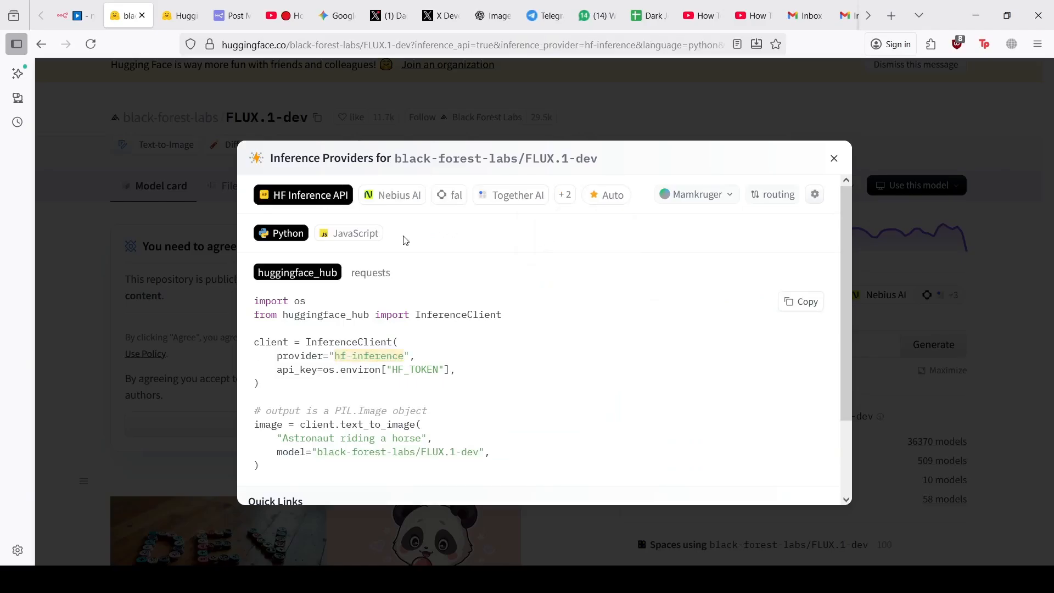
{"action": "left_click", "coordinate": [351, 235]}
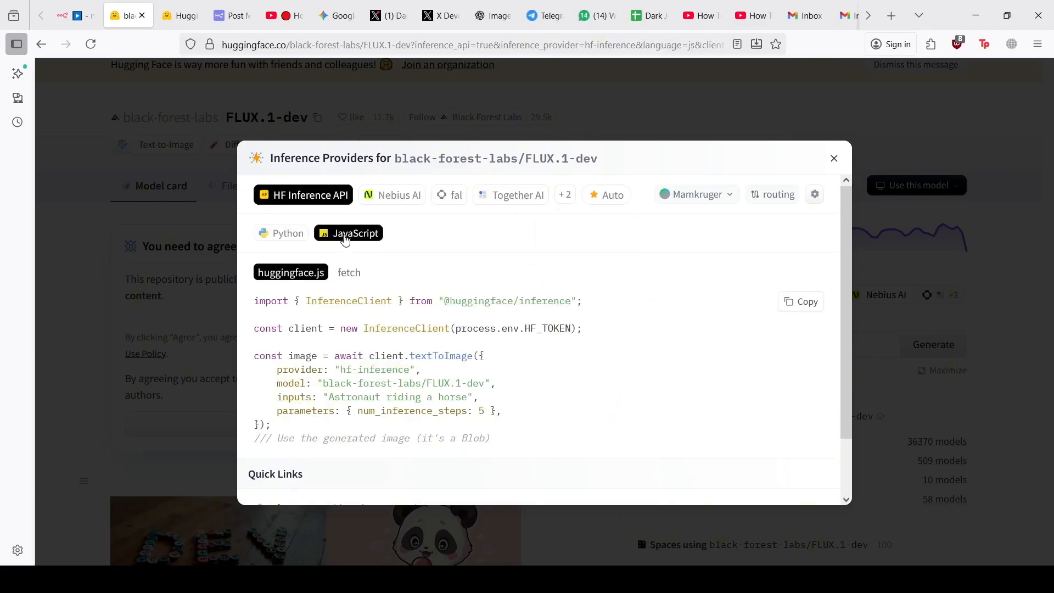
{"action": "left_click", "coordinate": [348, 278]}
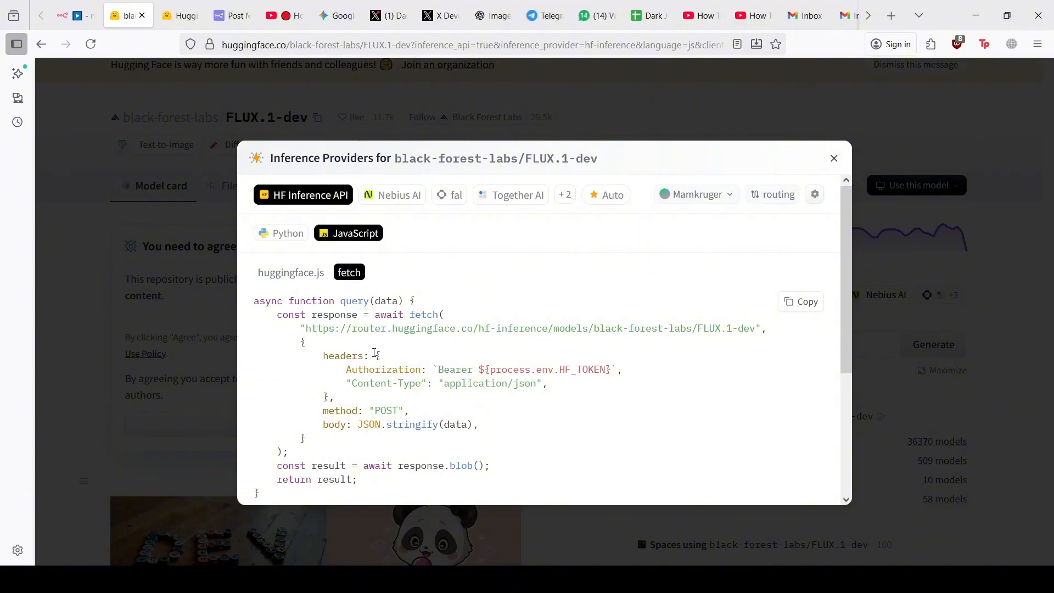
{"action": "scroll", "coordinate": [375, 353], "scroll_direction": "down", "scroll_amount": 2}
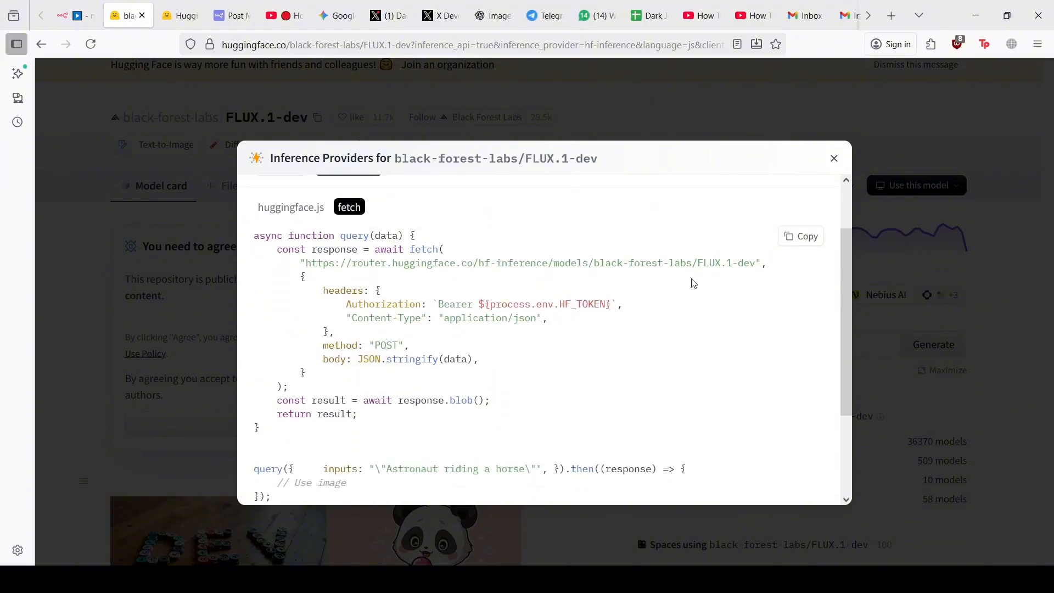
{"action": "scroll", "coordinate": [694, 283], "scroll_direction": "up", "scroll_amount": 1}
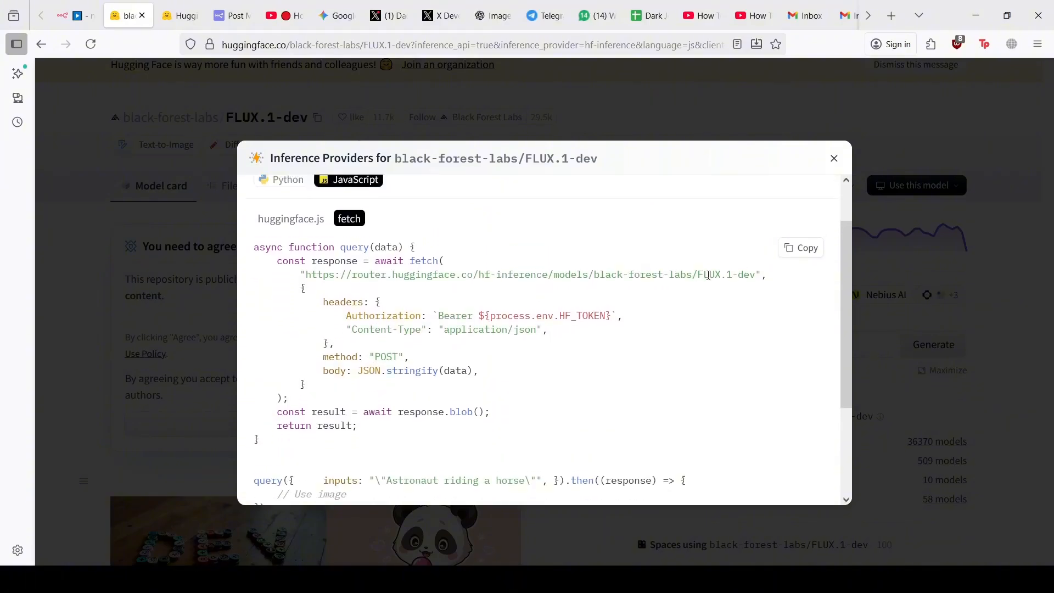
{"action": "left_click", "coordinate": [784, 257]}
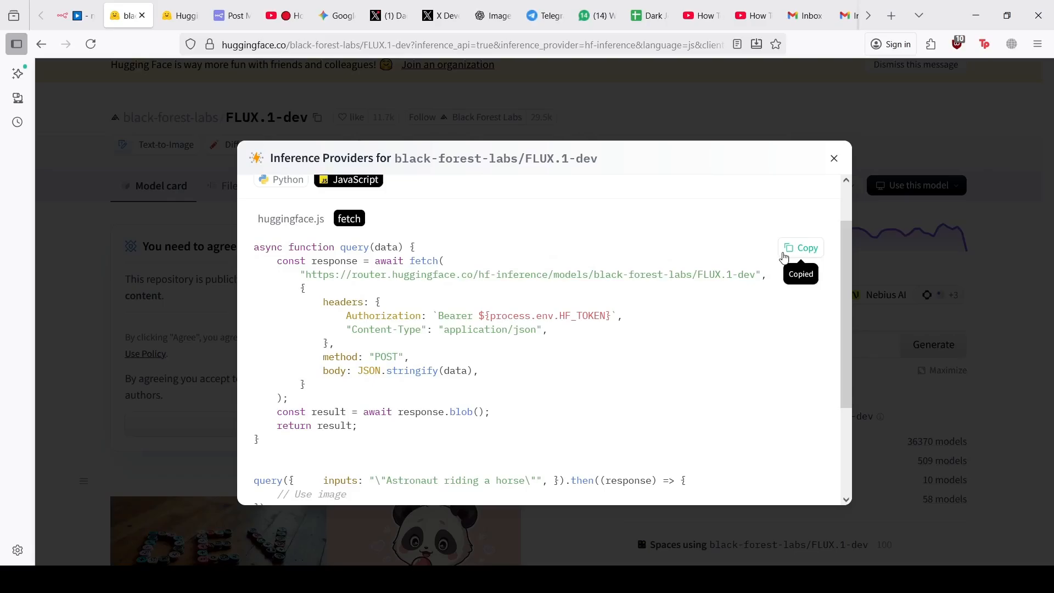
{"action": "left_click", "coordinate": [492, 8]}
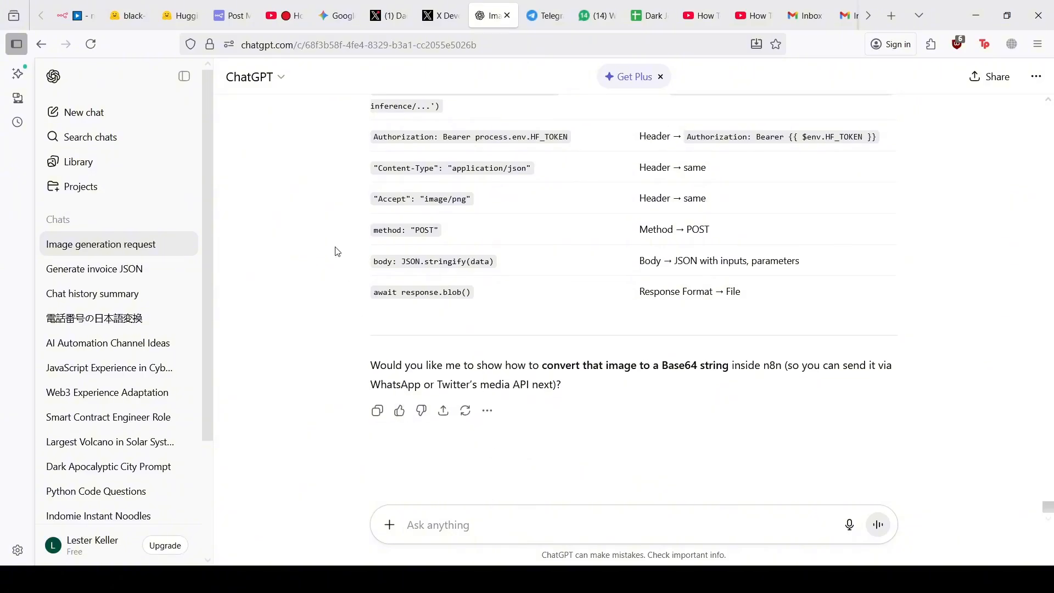
Scroll the ChatGPT conversation to the message with the HTTP Request screenshot and fetch code
{"action": "scroll", "coordinate": [592, 238], "scroll_direction": "up", "scroll_amount": 15}
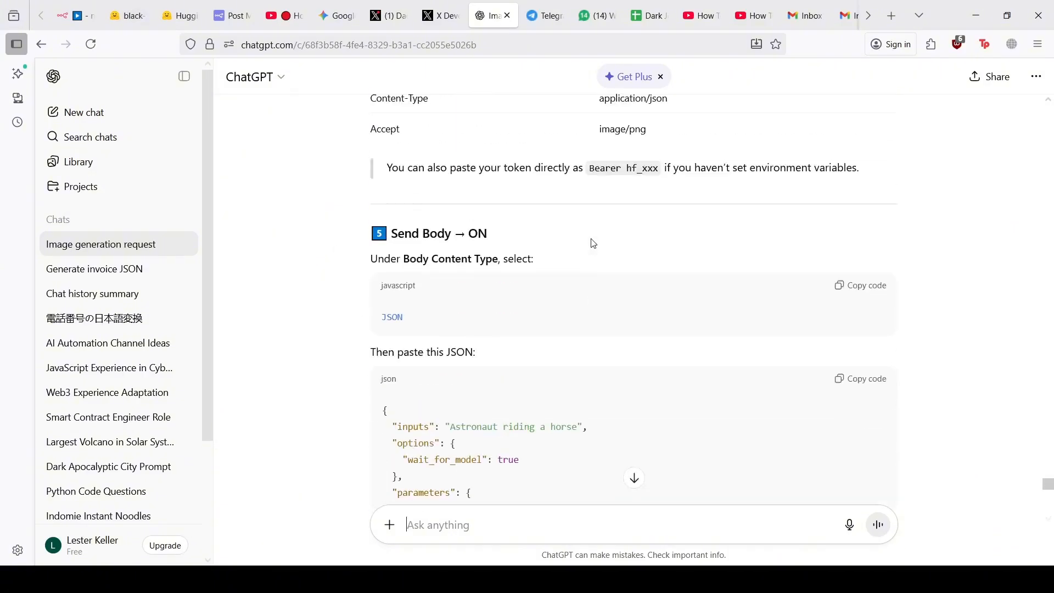
{"action": "scroll", "coordinate": [592, 239], "scroll_direction": "up", "scroll_amount": 10}
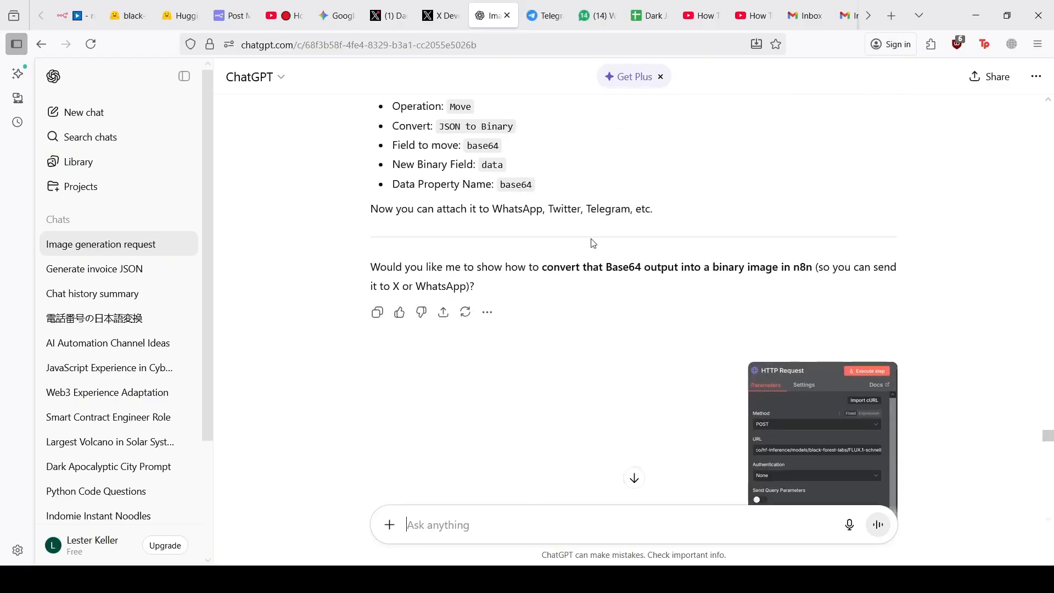
{"action": "scroll", "coordinate": [592, 238], "scroll_direction": "down", "scroll_amount": 3}
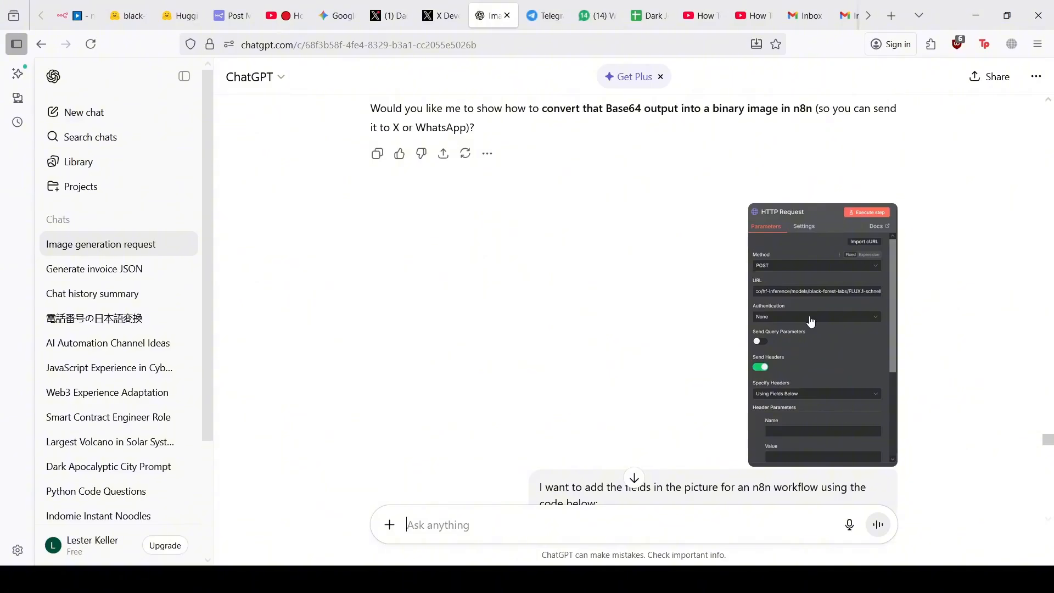
{"action": "scroll", "coordinate": [811, 322], "scroll_direction": "up", "scroll_amount": 1}
{"action": "scroll", "coordinate": [811, 322], "scroll_direction": "up", "scroll_amount": 3}
{"action": "scroll", "coordinate": [811, 322], "scroll_direction": "down", "scroll_amount": 3}
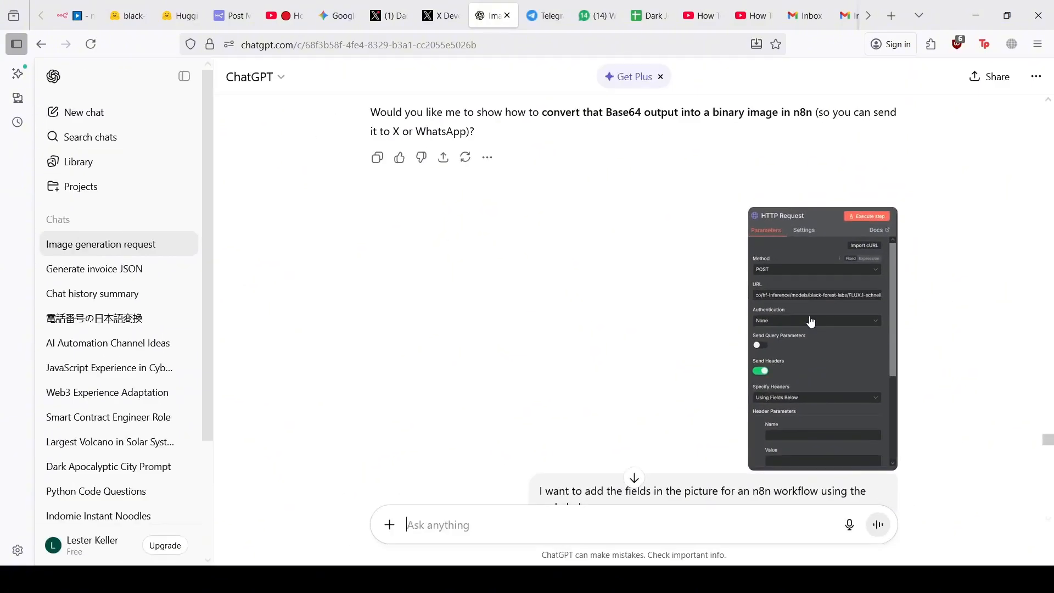
Add an HTTP Request node after Message a model1 in the Twitter Post workflow, found by searching 'htt'
{"action": "left_click", "coordinate": [74, 15]}
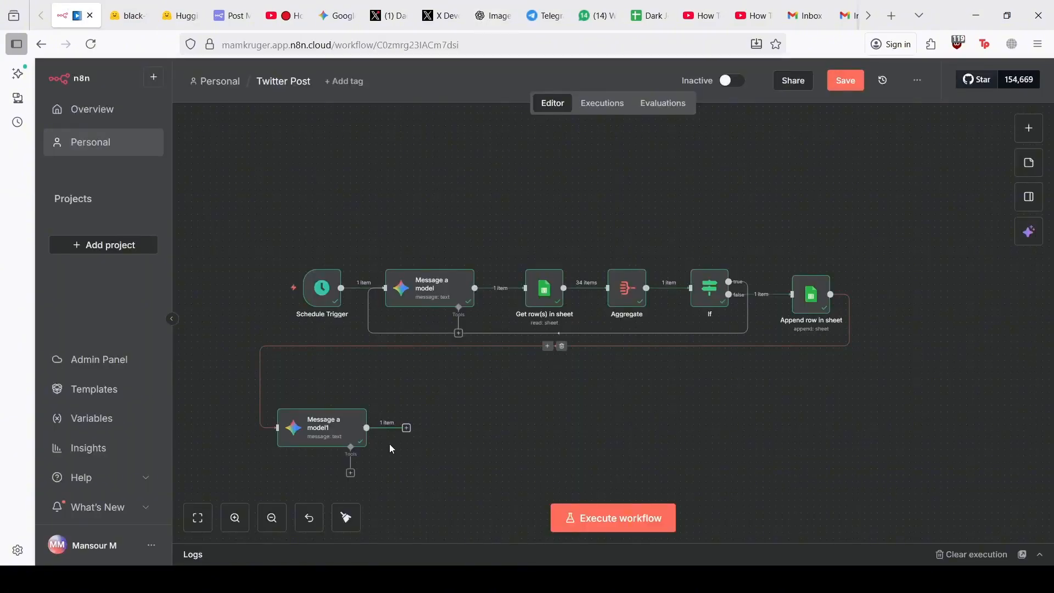
{"action": "left_click", "coordinate": [406, 428]}
{"action": "type", "text": "h"}
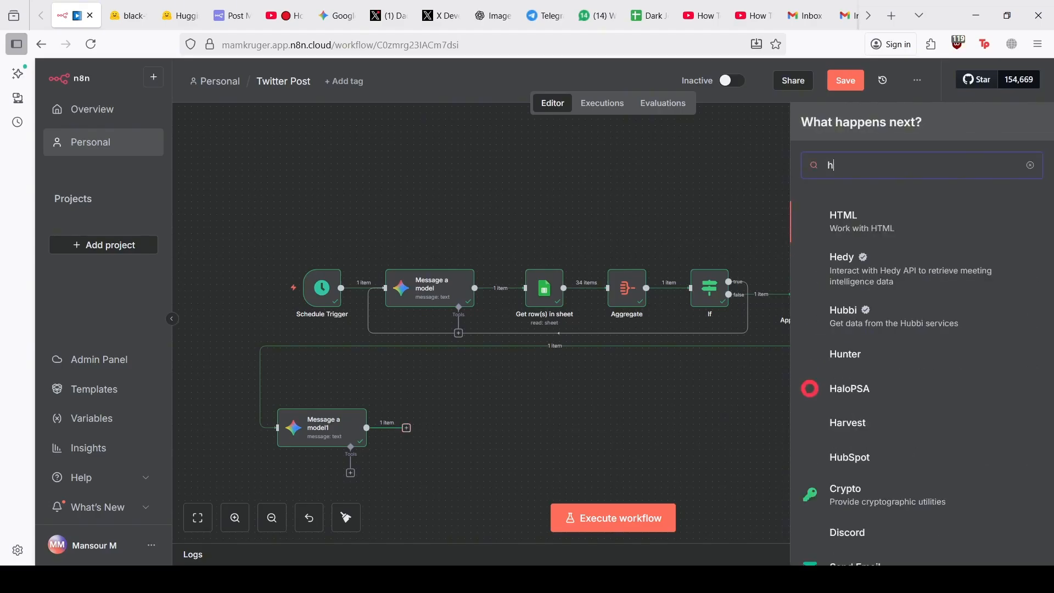
{"action": "type", "text": "tt"}
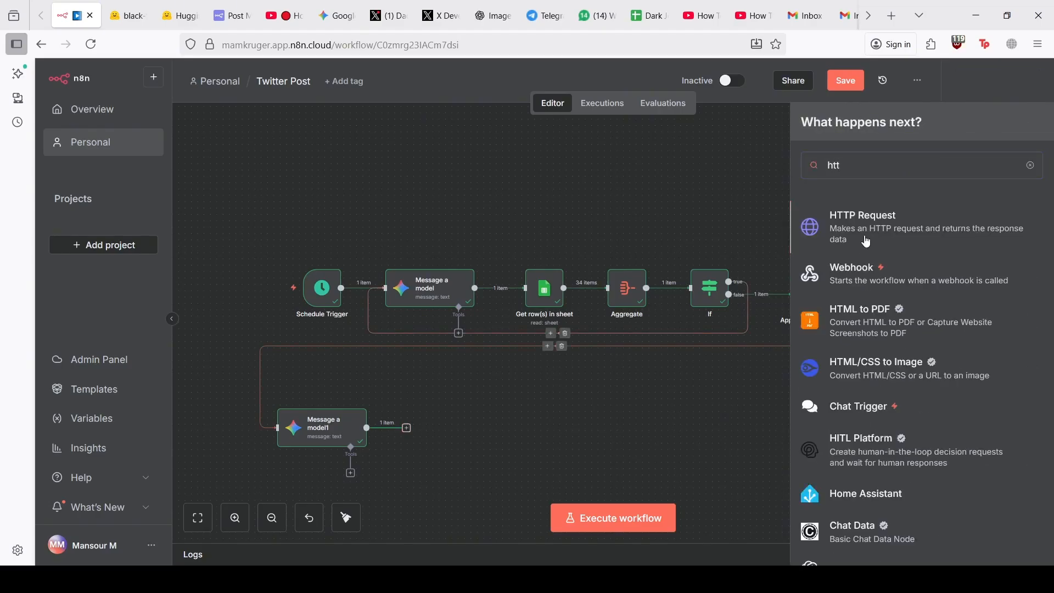
{"action": "left_click", "coordinate": [867, 241]}
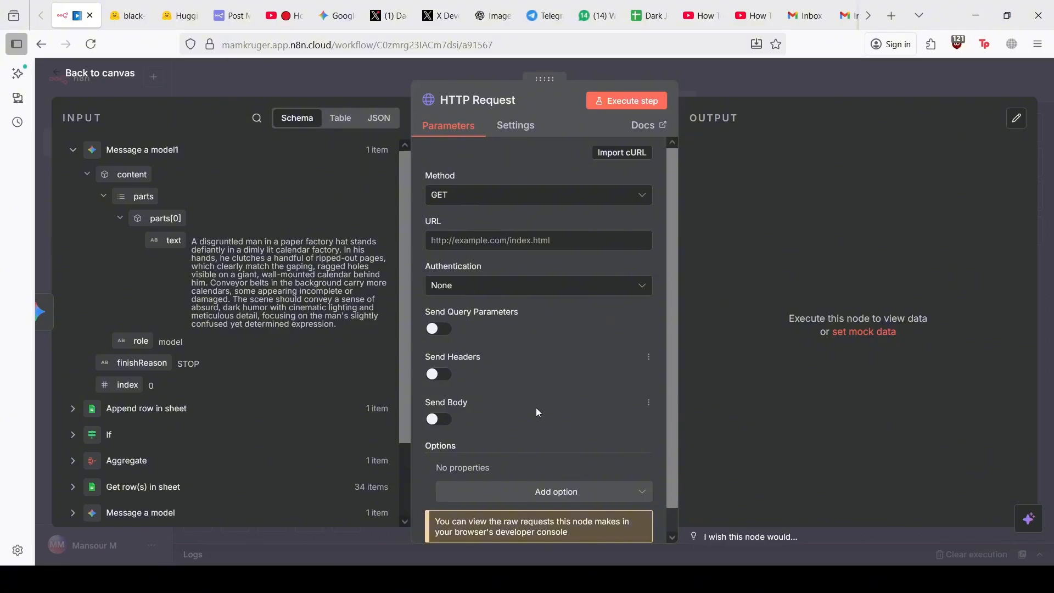
Review the ChatGPT request, the Hugging Face FLUX code sample, and the assistant's HTTP Request configuration
{"action": "left_click", "coordinate": [508, 5]}
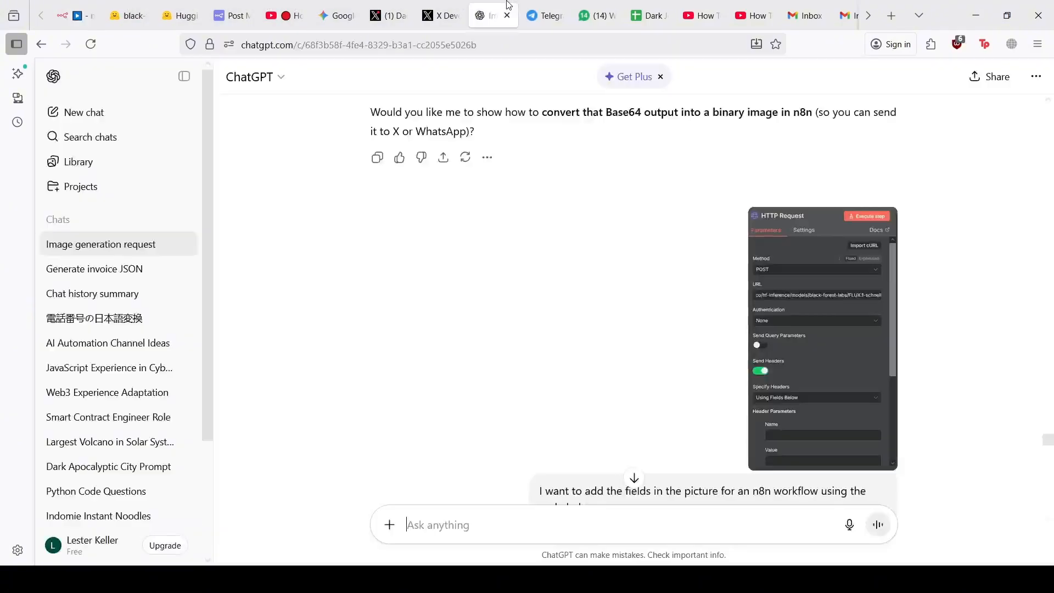
{"action": "scroll", "coordinate": [779, 250], "scroll_direction": "down", "scroll_amount": 1}
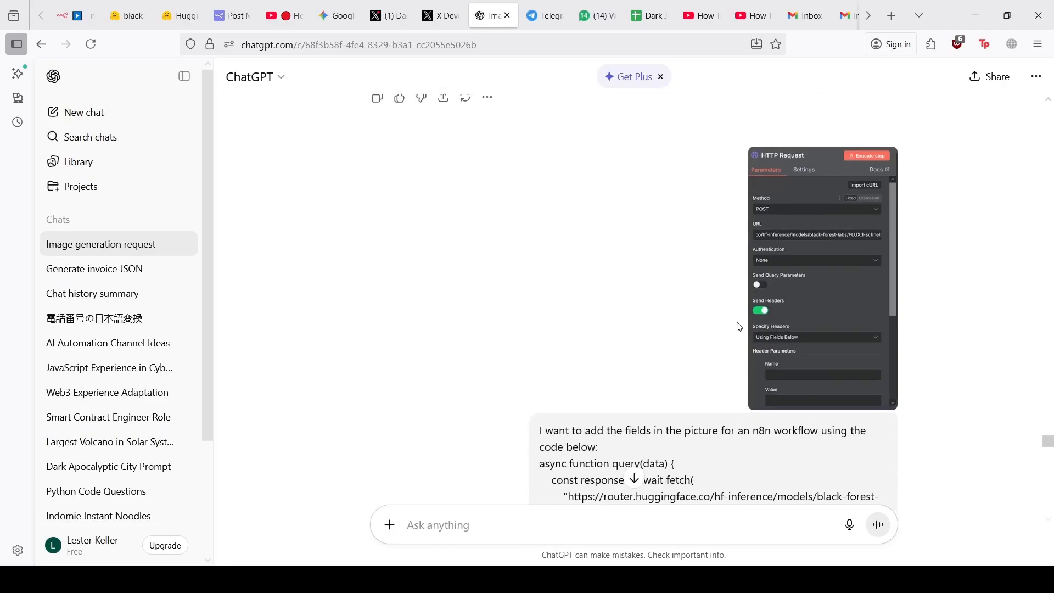
{"action": "scroll", "coordinate": [739, 327], "scroll_direction": "down", "scroll_amount": 2}
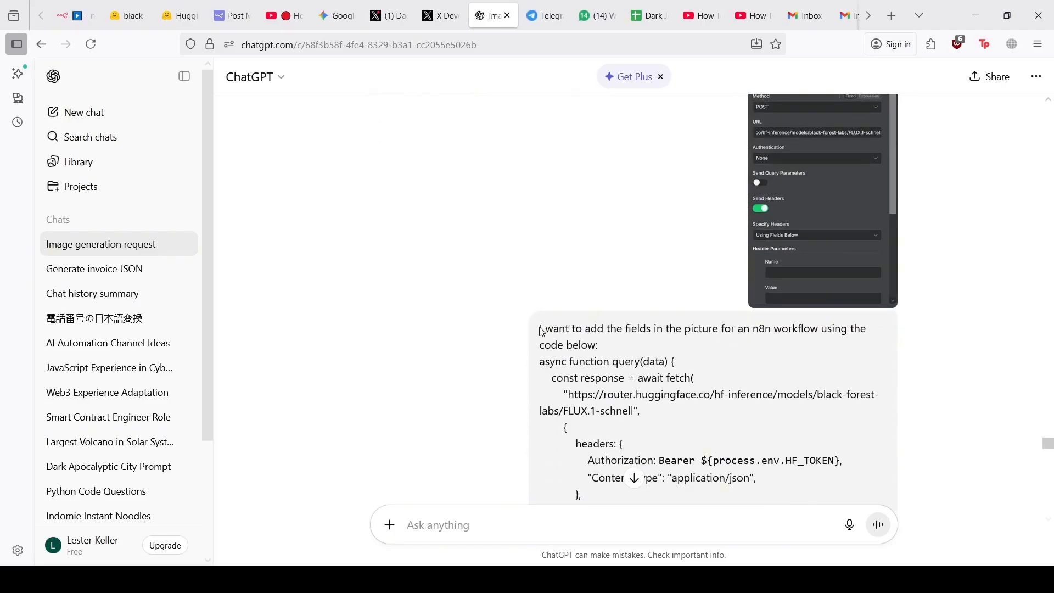
{"action": "left_click_drag", "start_coordinate": [540, 330], "coordinate": [601, 346]}
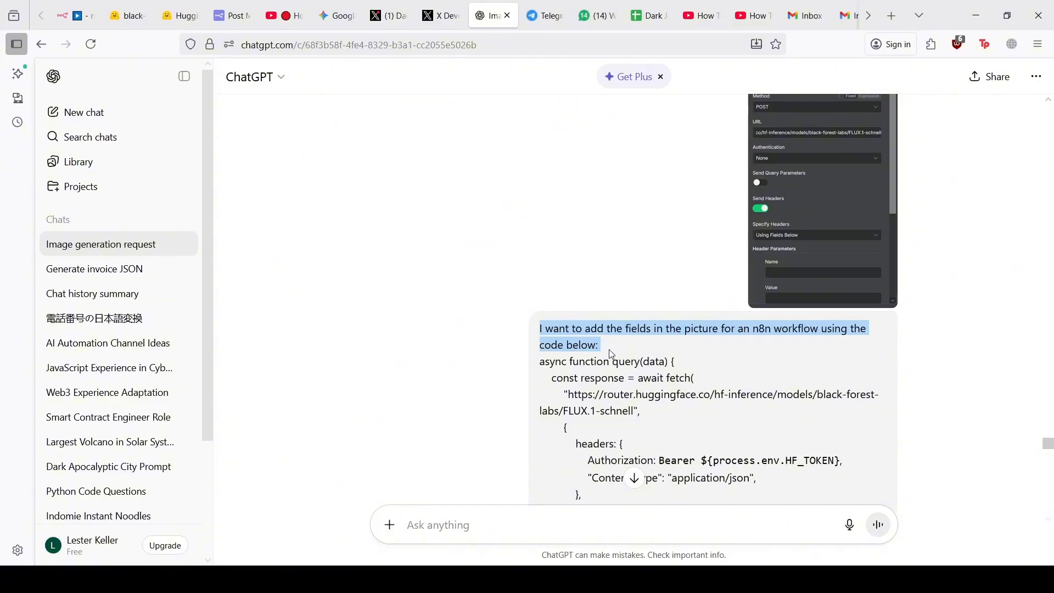
{"action": "scroll", "coordinate": [610, 351], "scroll_direction": "down", "scroll_amount": 1}
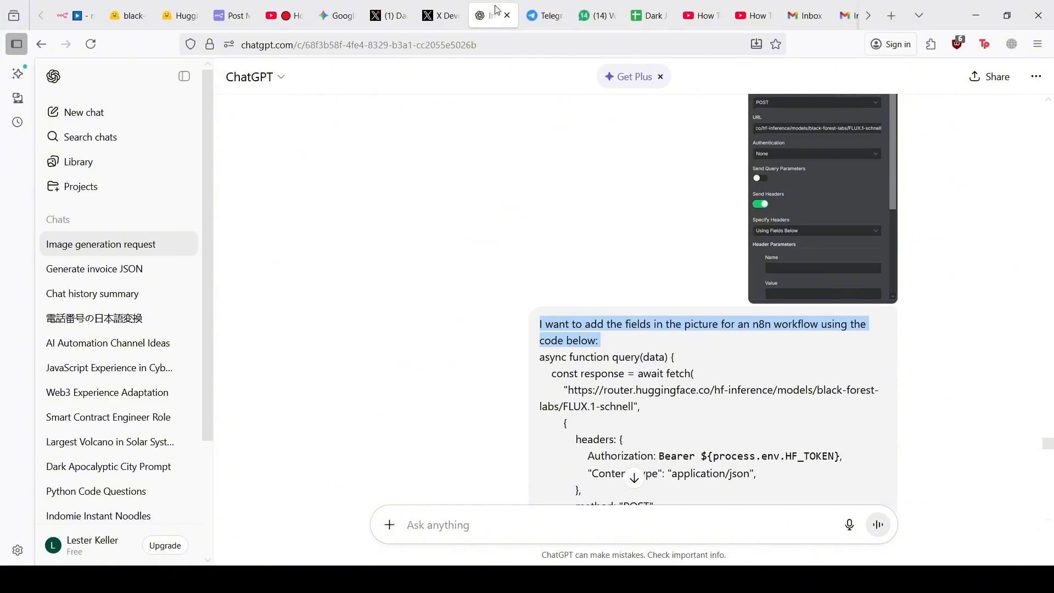
{"action": "left_click", "coordinate": [127, 14]}
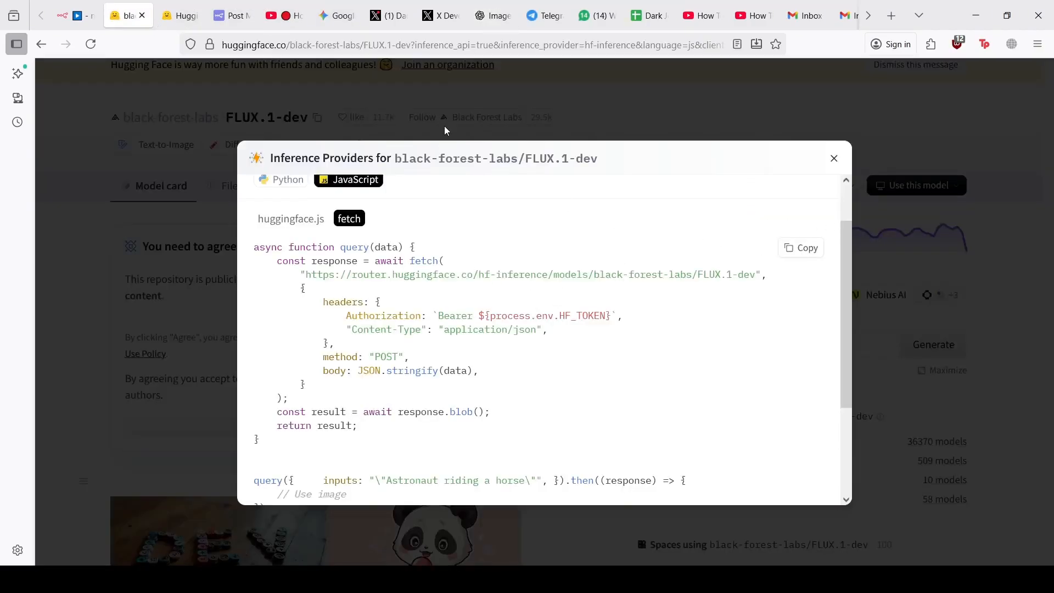
{"action": "left_click", "coordinate": [495, 7]}
{"action": "scroll", "coordinate": [681, 309], "scroll_direction": "down", "scroll_amount": 10}
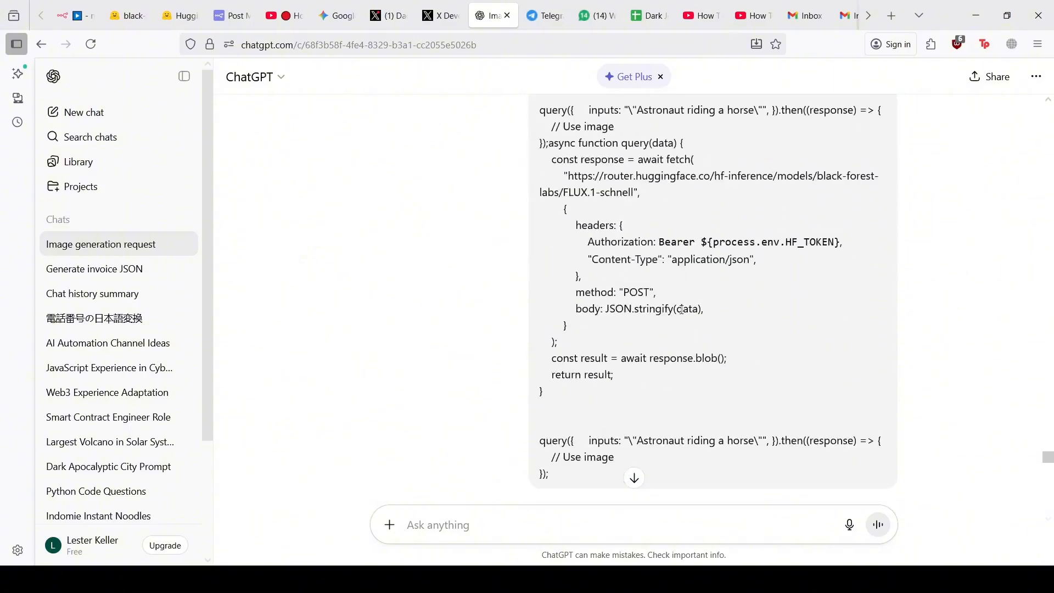
{"action": "scroll", "coordinate": [575, 317], "scroll_direction": "down", "scroll_amount": 2}
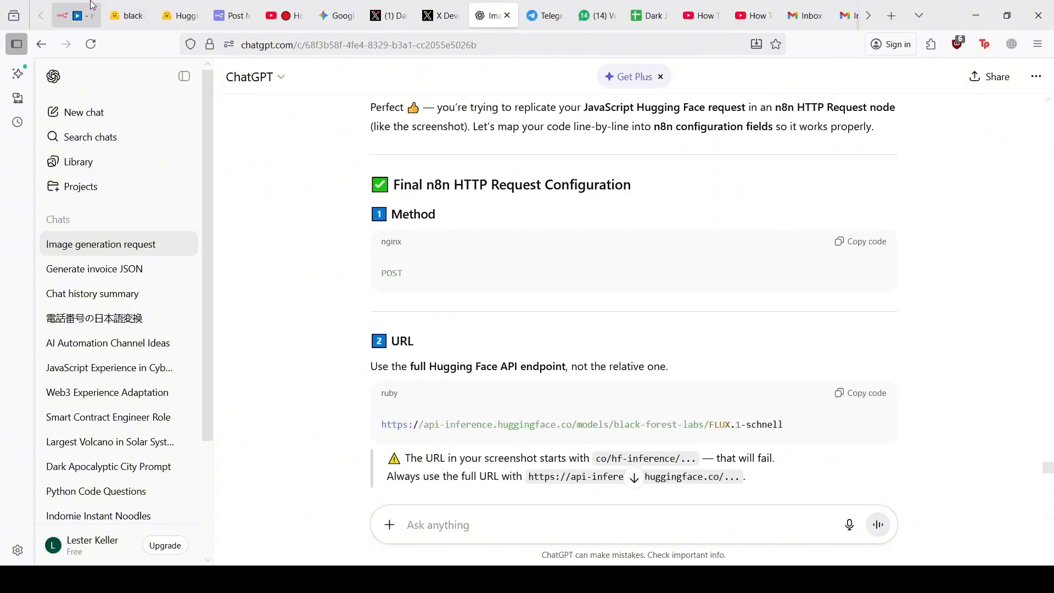
{"action": "left_click", "coordinate": [80, 14]}
Set the method to POST and paste the FLUX.1-schnell endpoint URL from ChatGPT into the URL field
{"action": "left_click", "coordinate": [472, 195]}
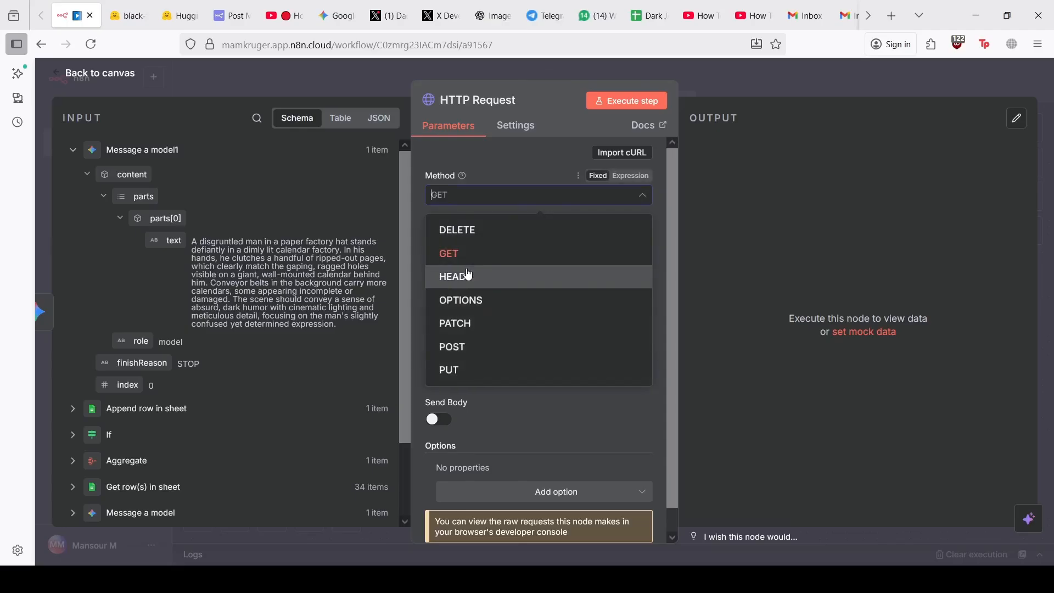
{"action": "left_click", "coordinate": [471, 356]}
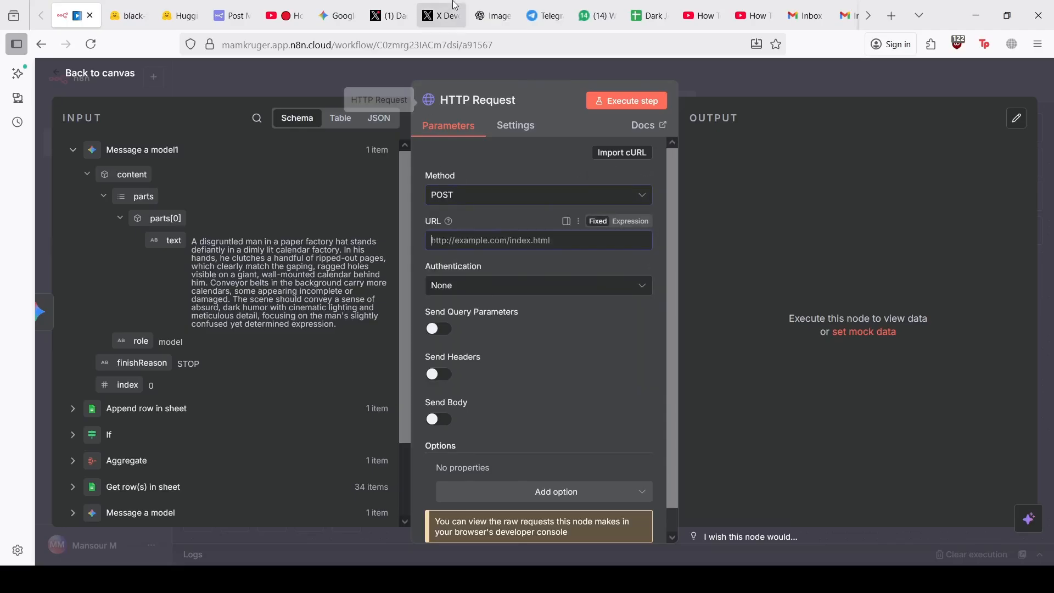
{"action": "left_click", "coordinate": [497, 13]}
{"action": "scroll", "coordinate": [454, 380], "scroll_direction": "down", "scroll_amount": 1}
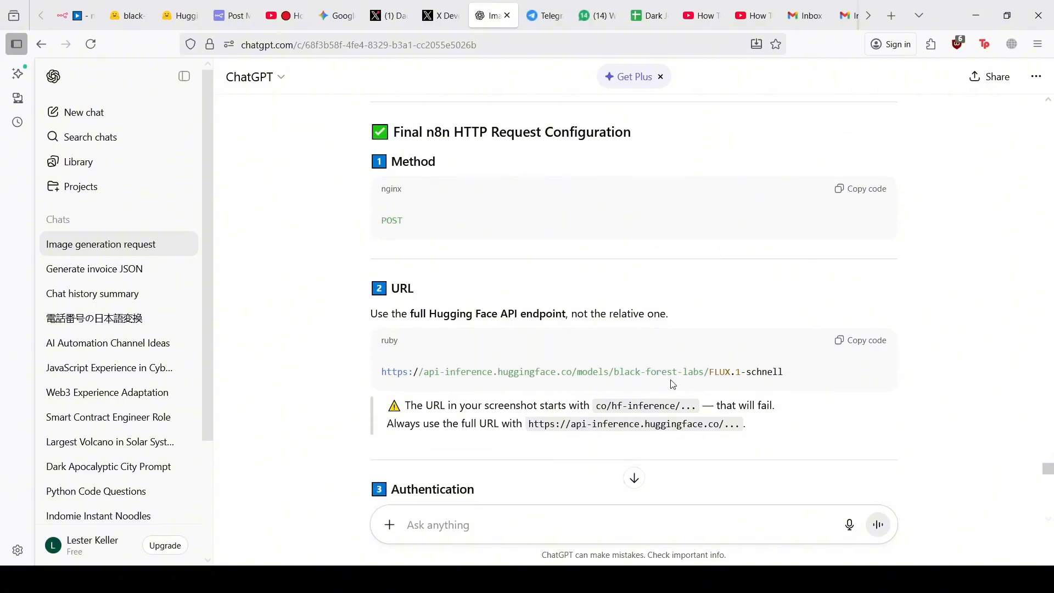
{"action": "left_click", "coordinate": [860, 343]}
{"action": "left_click", "coordinate": [71, 15]}
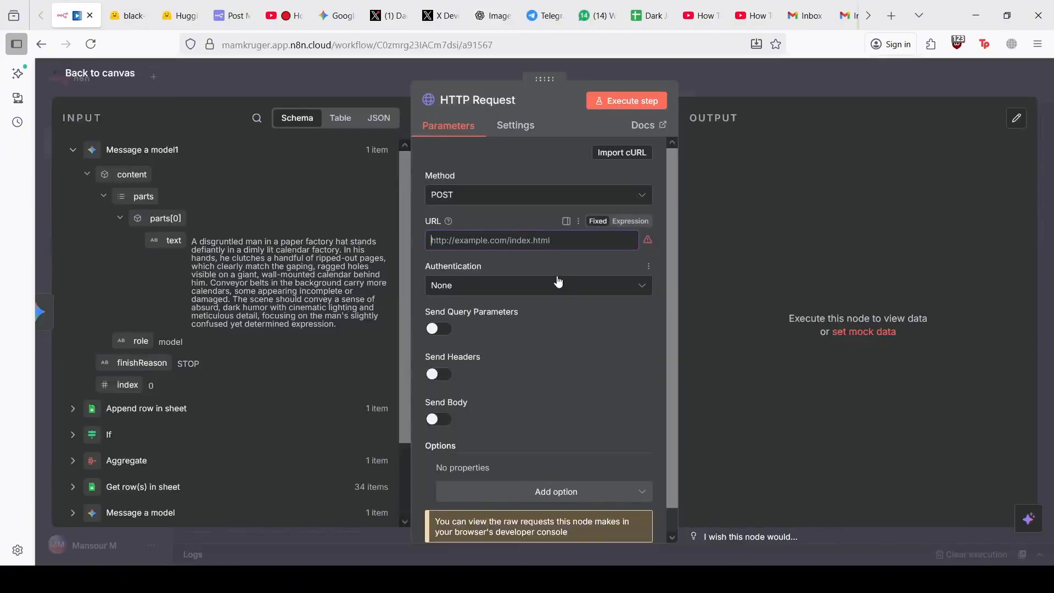
{"action": "left_click", "coordinate": [533, 246]}
{"action": "key", "text": "ctrl+v"}
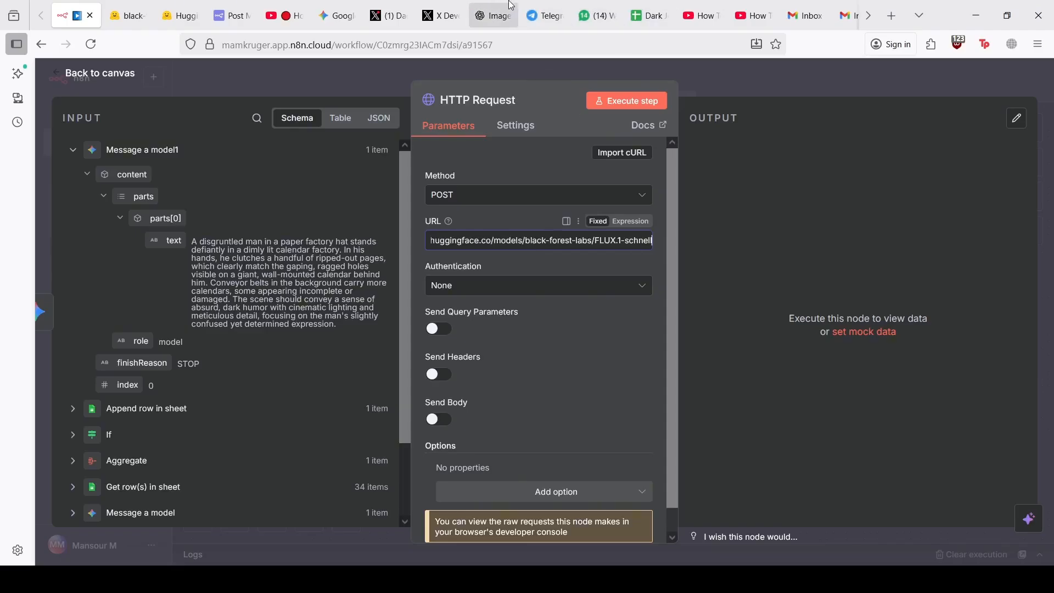
Compare the HTTP Request node settings against ChatGPT's next configuration steps
{"action": "left_click", "coordinate": [493, 15]}
{"action": "scroll", "coordinate": [538, 221], "scroll_direction": "down", "scroll_amount": 4}
{"action": "left_click", "coordinate": [74, 15]}
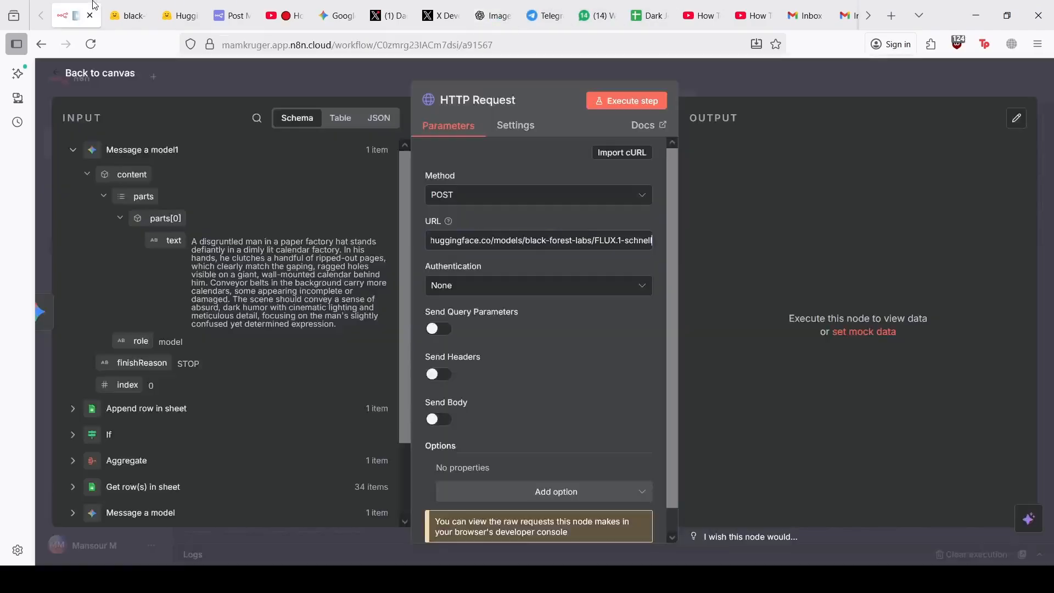
{"action": "scroll", "coordinate": [459, 299], "scroll_direction": "down", "scroll_amount": 1}
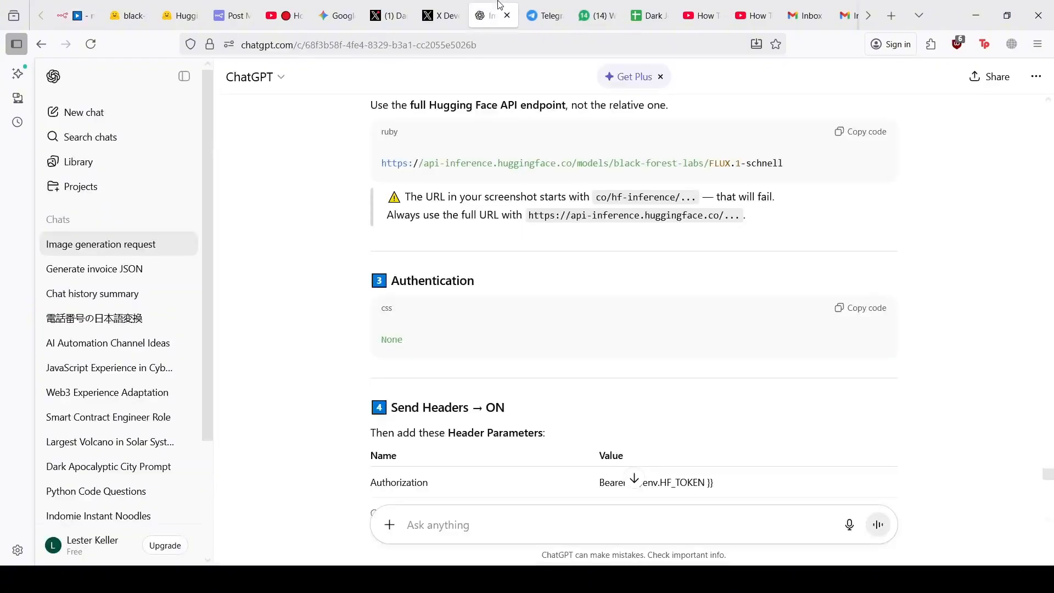
{"action": "left_click", "coordinate": [493, 16]}
{"action": "scroll", "coordinate": [477, 281], "scroll_direction": "down", "scroll_amount": 3}
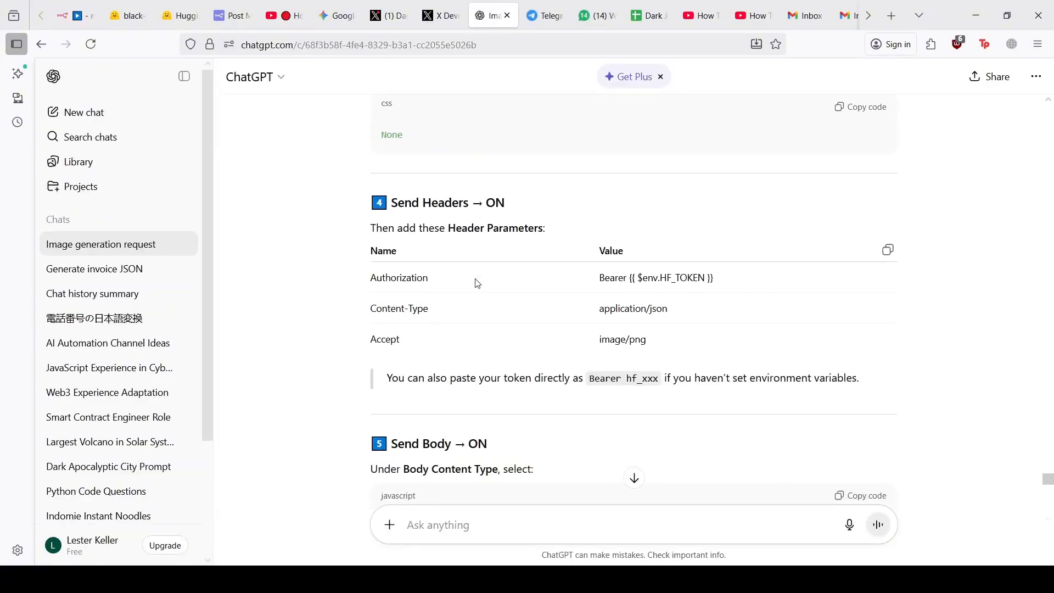
{"action": "left_click", "coordinate": [73, 5]}
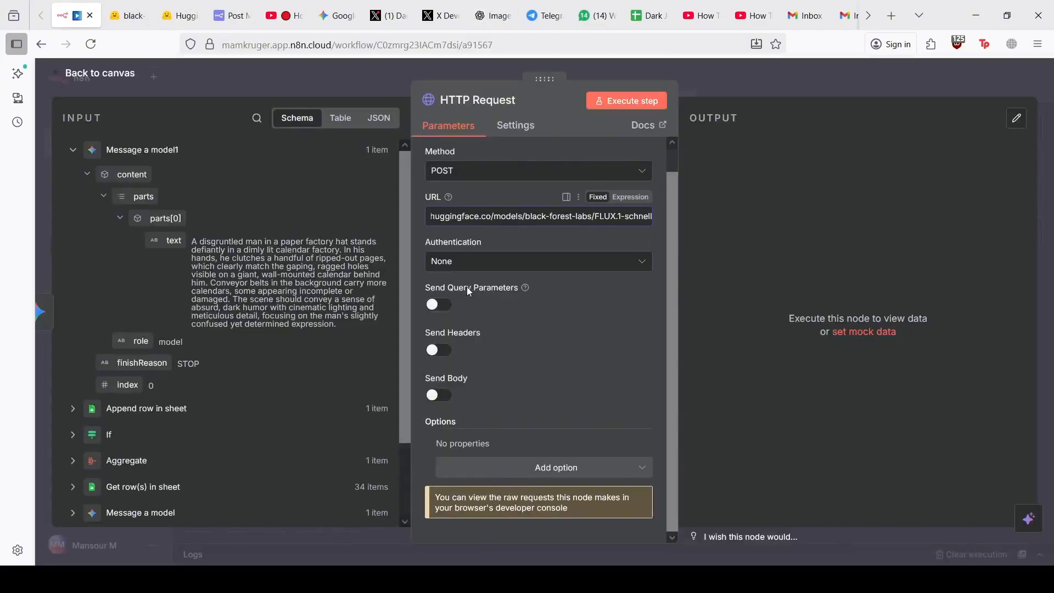
Enable Send Headers and name the first header 'Authorization', copied from ChatGPT's answer
{"action": "left_click", "coordinate": [439, 350]}
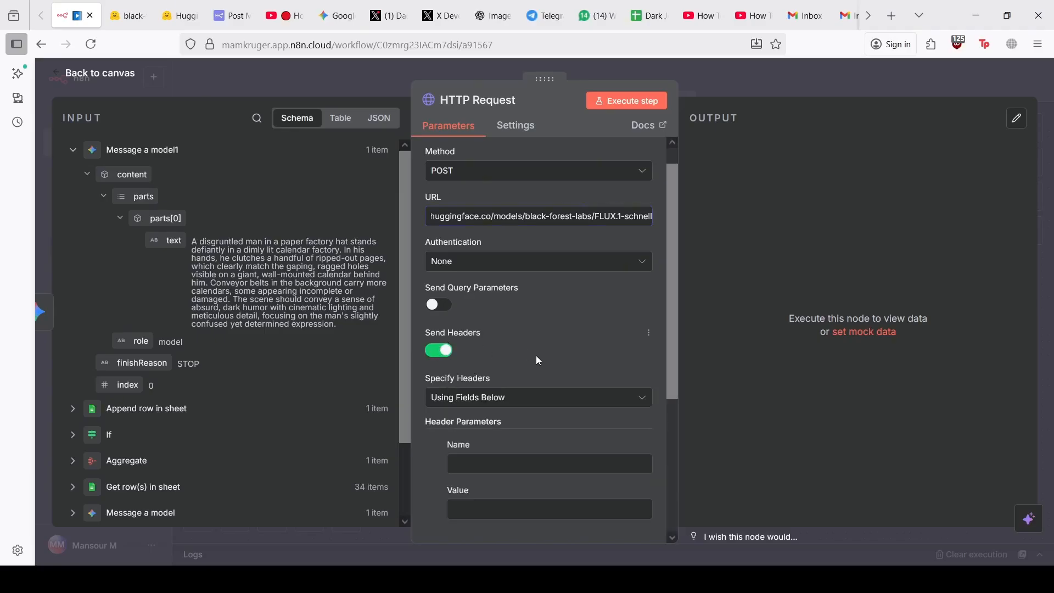
{"action": "scroll", "coordinate": [536, 355], "scroll_direction": "down", "scroll_amount": 3}
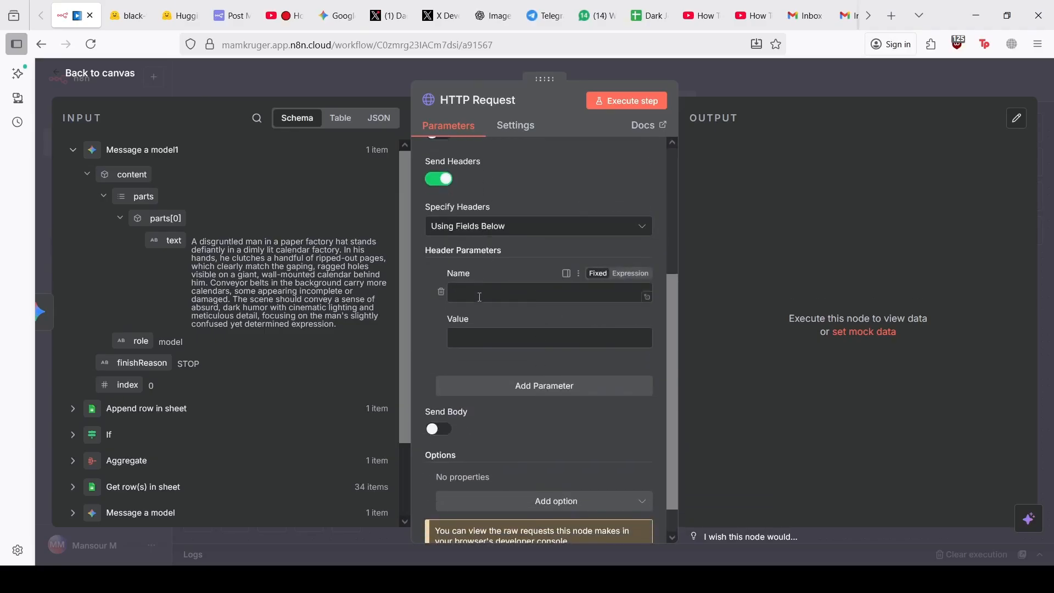
{"action": "left_click", "coordinate": [492, 16]}
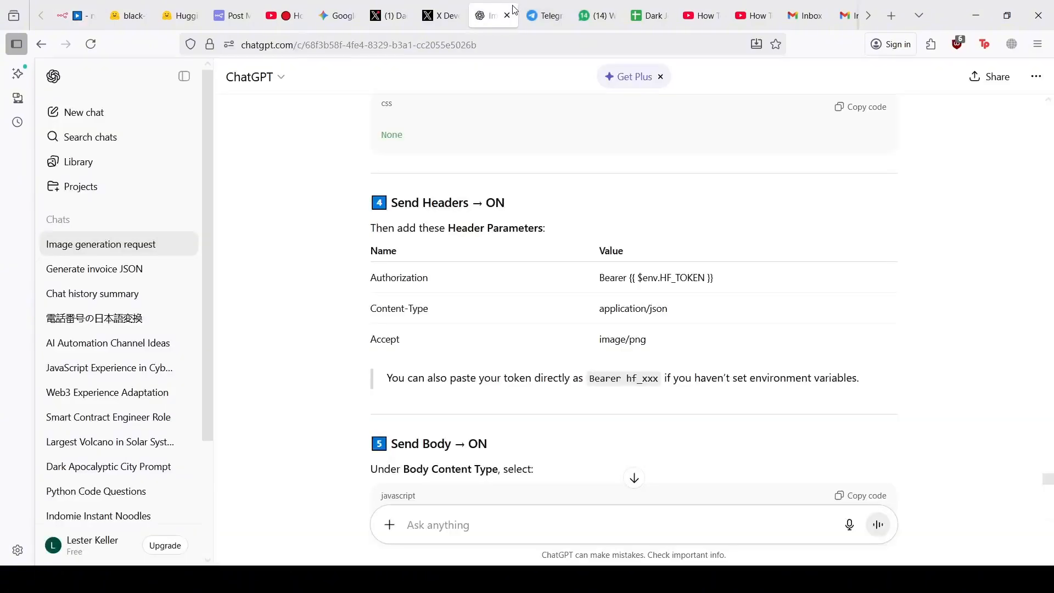
{"action": "double_click", "coordinate": [407, 275]}
{"action": "key", "text": "ctrl+c"}
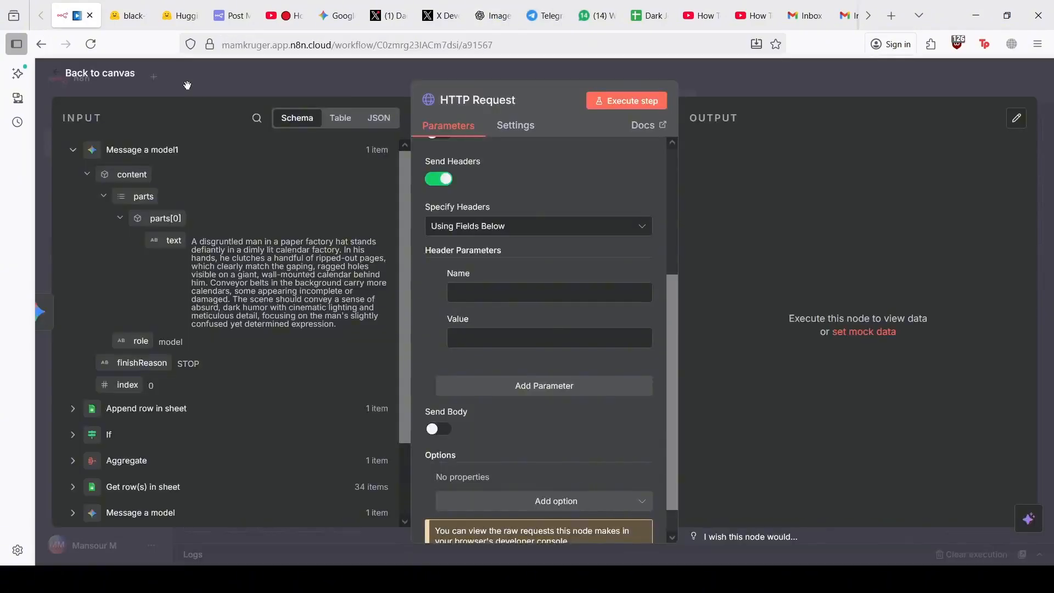
{"action": "left_click", "coordinate": [77, 16]}
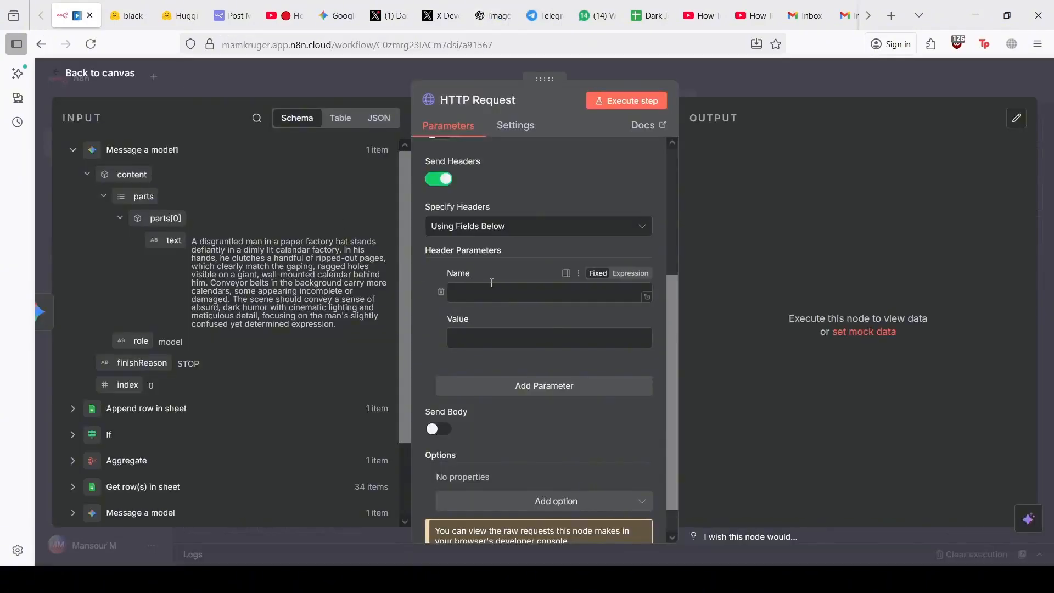
{"action": "key", "text": "ctrl+v"}
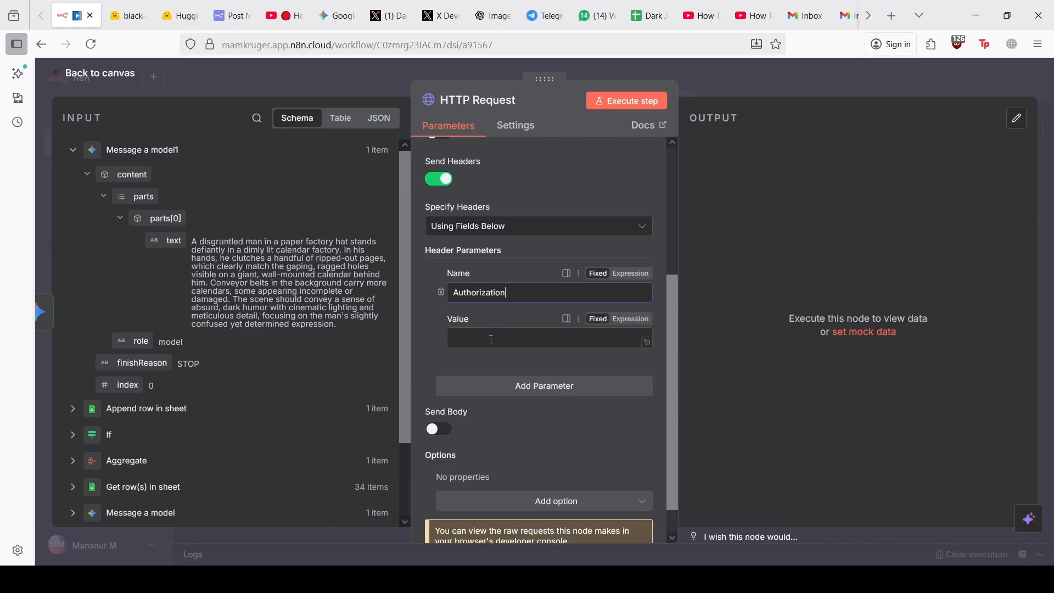
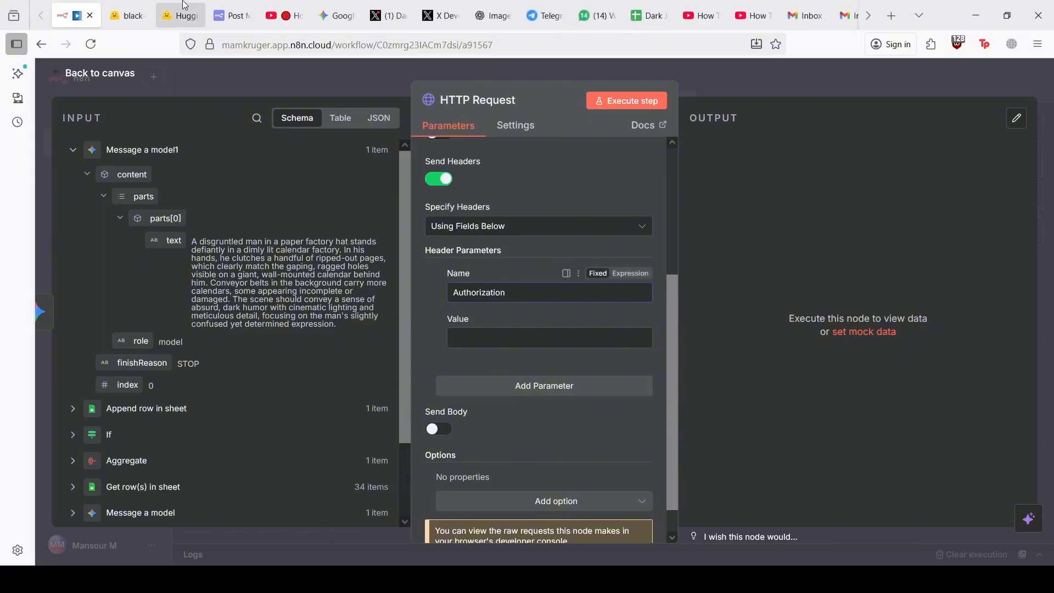
Find the access token on Hugging Face's Access Tokens page, then return to n8n
{"action": "left_click", "coordinate": [146, 5]}
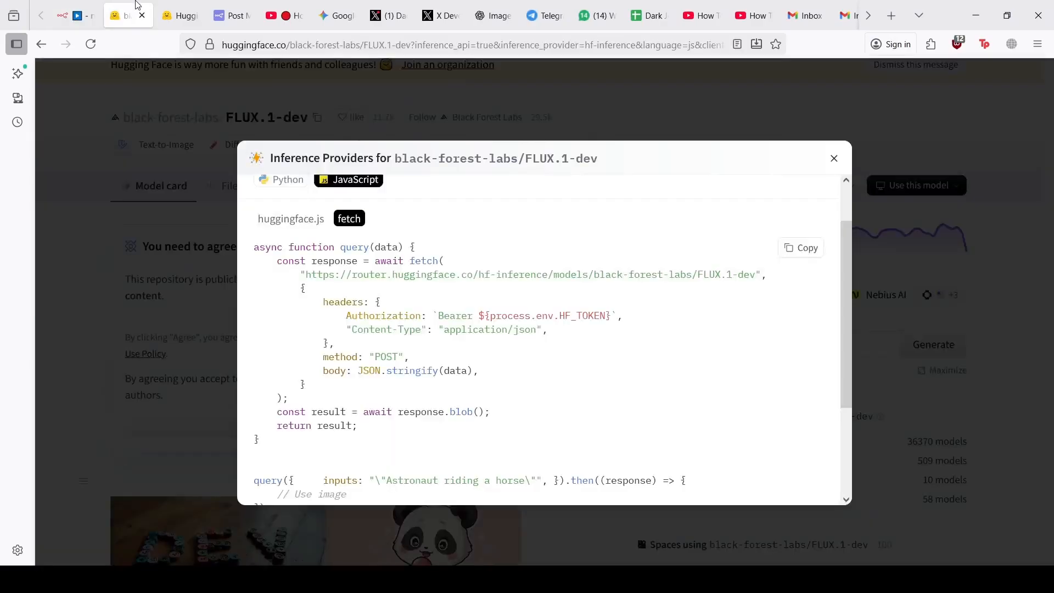
{"action": "left_click", "coordinate": [561, 120]}
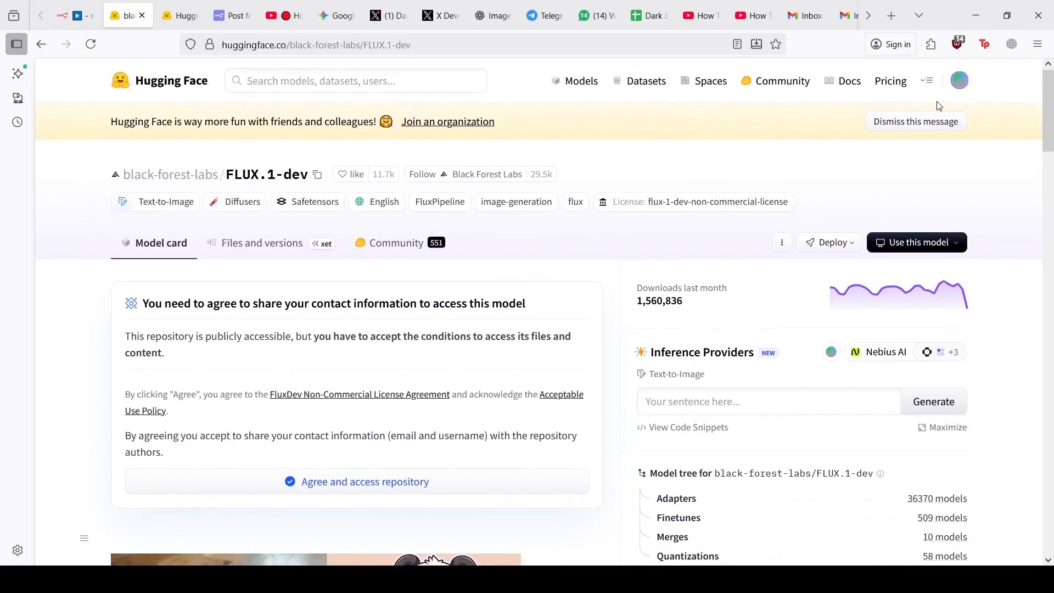
{"action": "left_click", "coordinate": [956, 90]}
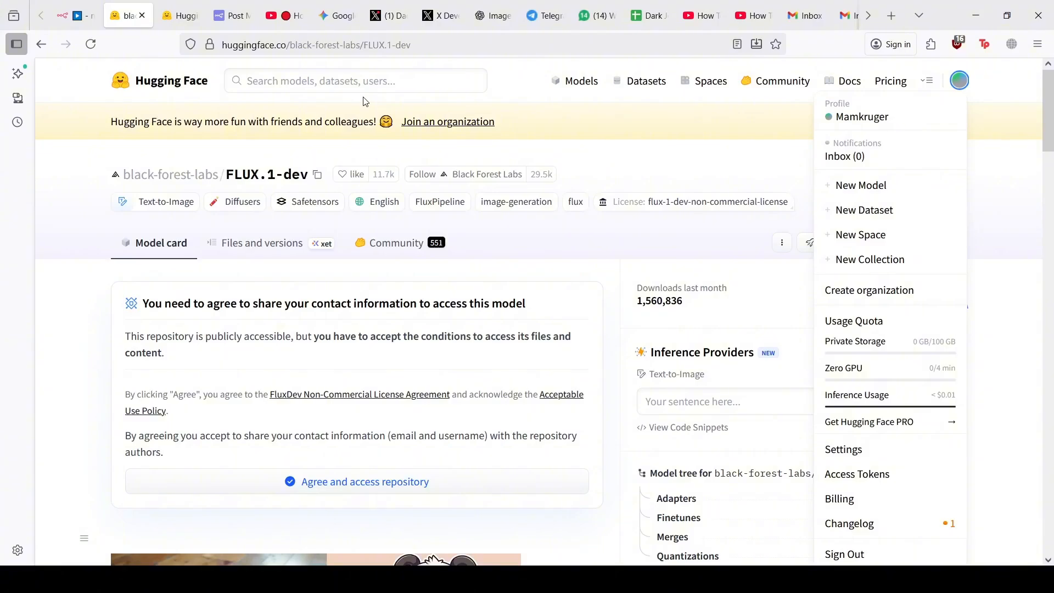
{"action": "left_click", "coordinate": [849, 476]}
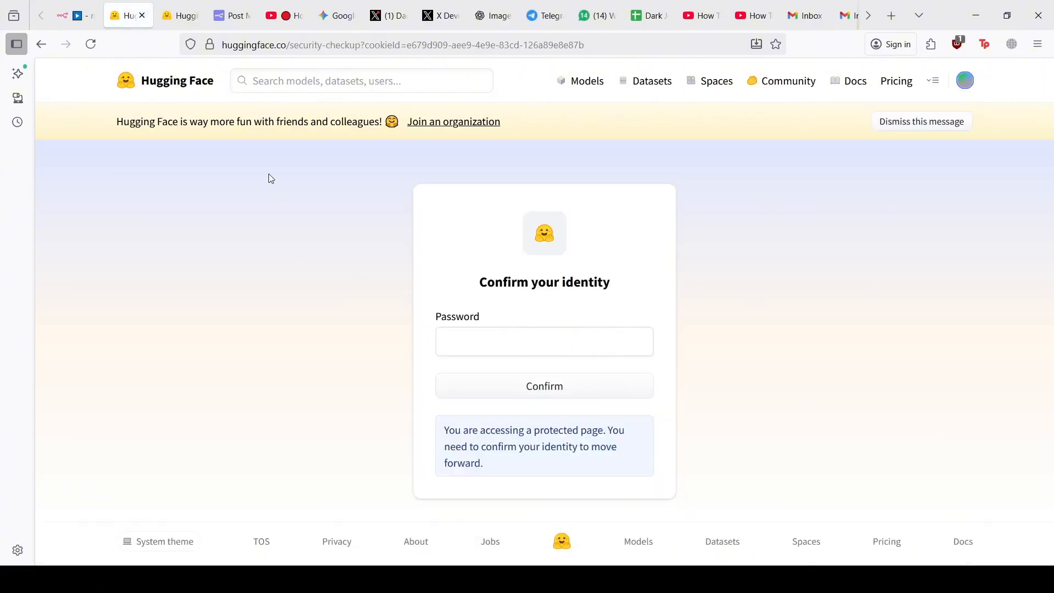
{"action": "left_click", "coordinate": [50, 53]}
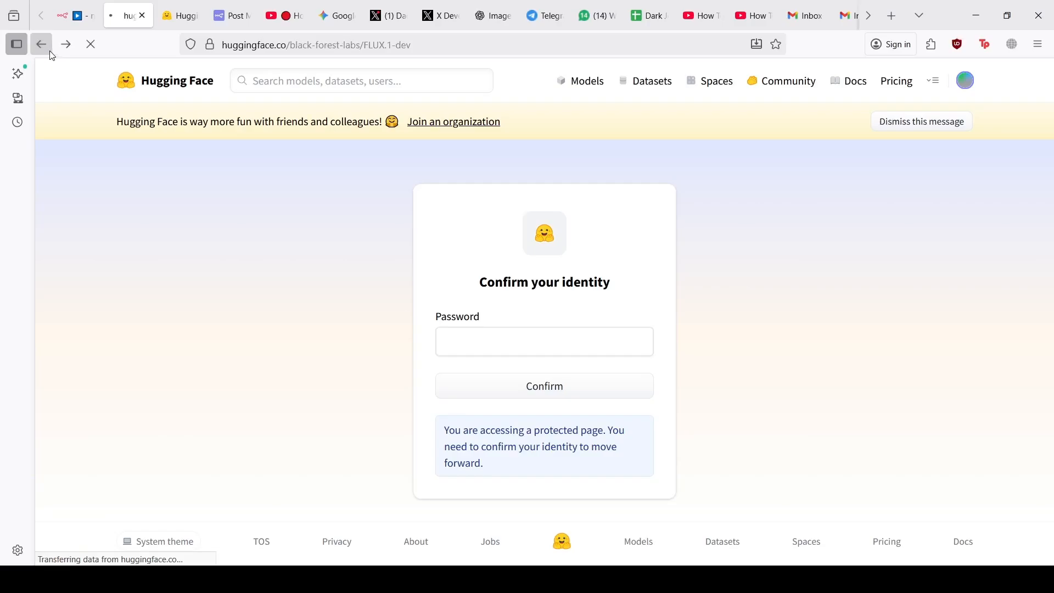
{"action": "left_click", "coordinate": [88, 7]}
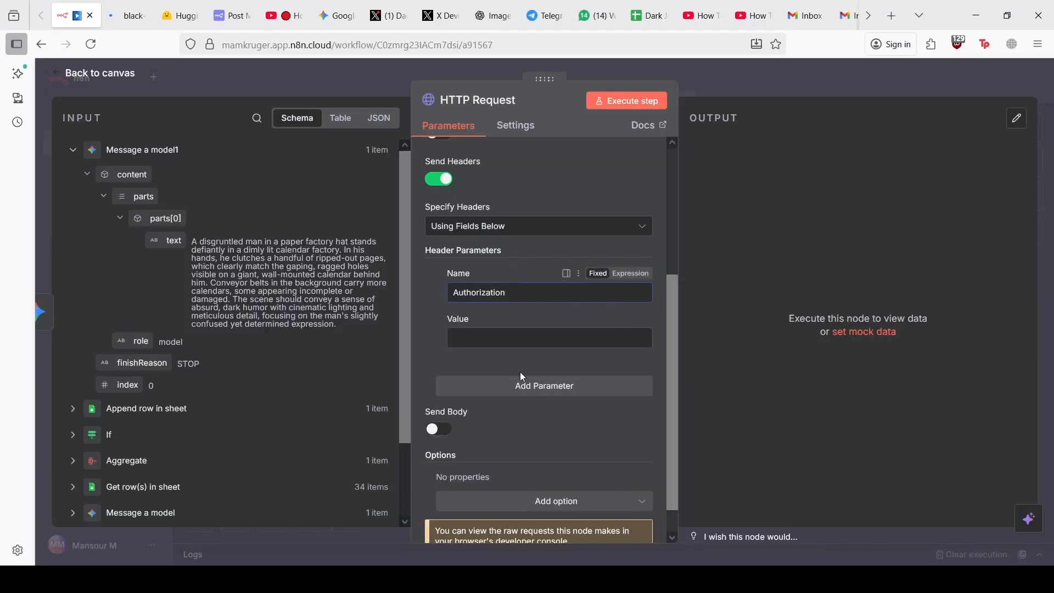
Fill the Authorization header value with 'Bearer' followed by the Hugging Face access token
{"action": "left_click", "coordinate": [497, 340]}
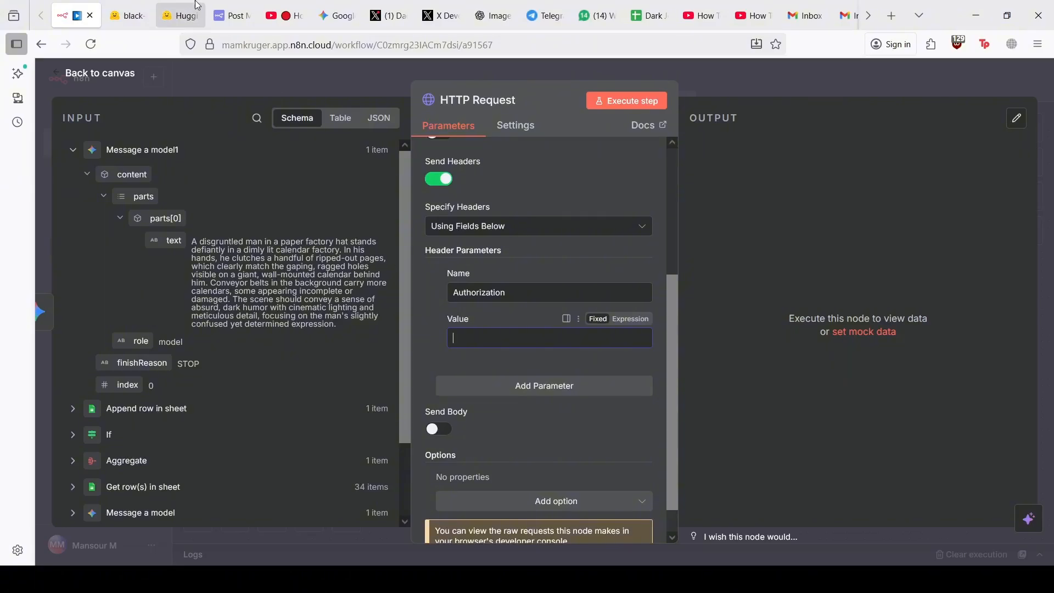
{"action": "left_click", "coordinate": [130, 16]}
{"action": "left_click", "coordinate": [77, 16]}
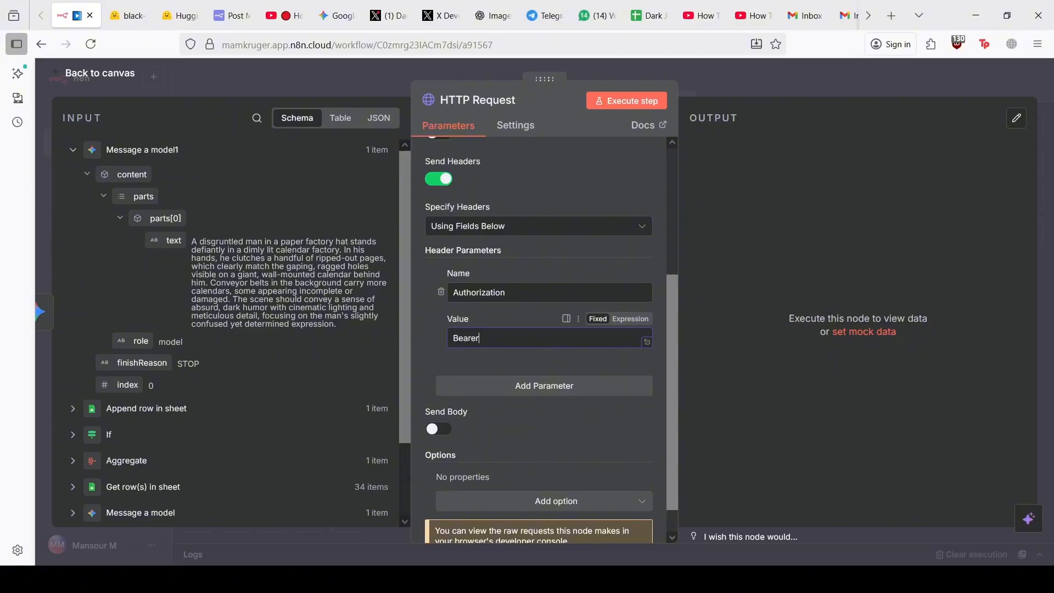
{"action": "key", "text": "ctrl+v"}
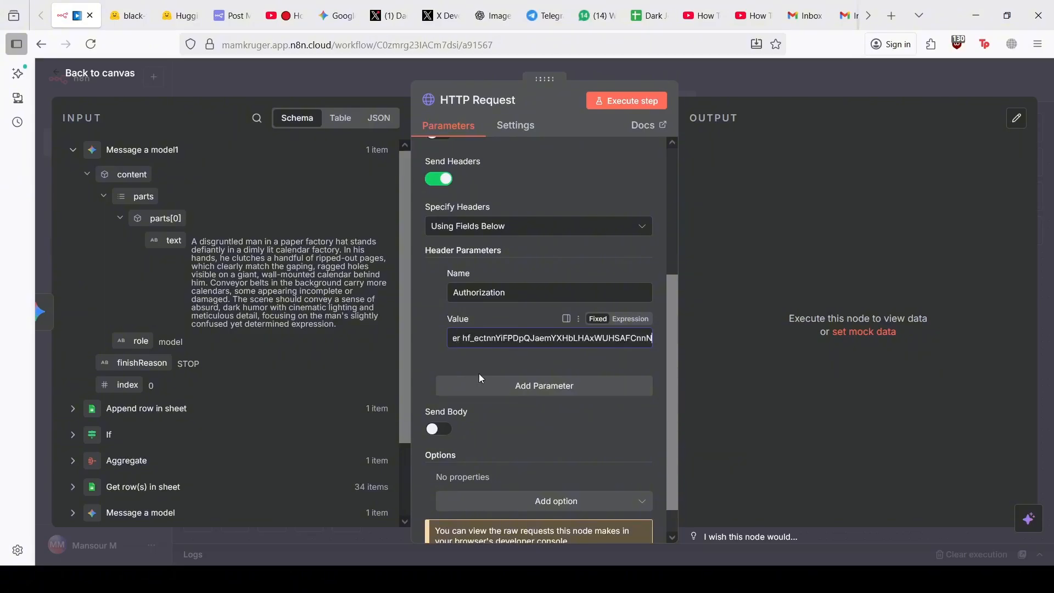
{"action": "scroll", "coordinate": [486, 373], "scroll_direction": "down", "scroll_amount": 1}
Add a second header row and check that the Authorization value starts with Bearer
{"action": "left_click", "coordinate": [497, 354]}
{"action": "scroll", "coordinate": [497, 361], "scroll_direction": "down", "scroll_amount": 2}
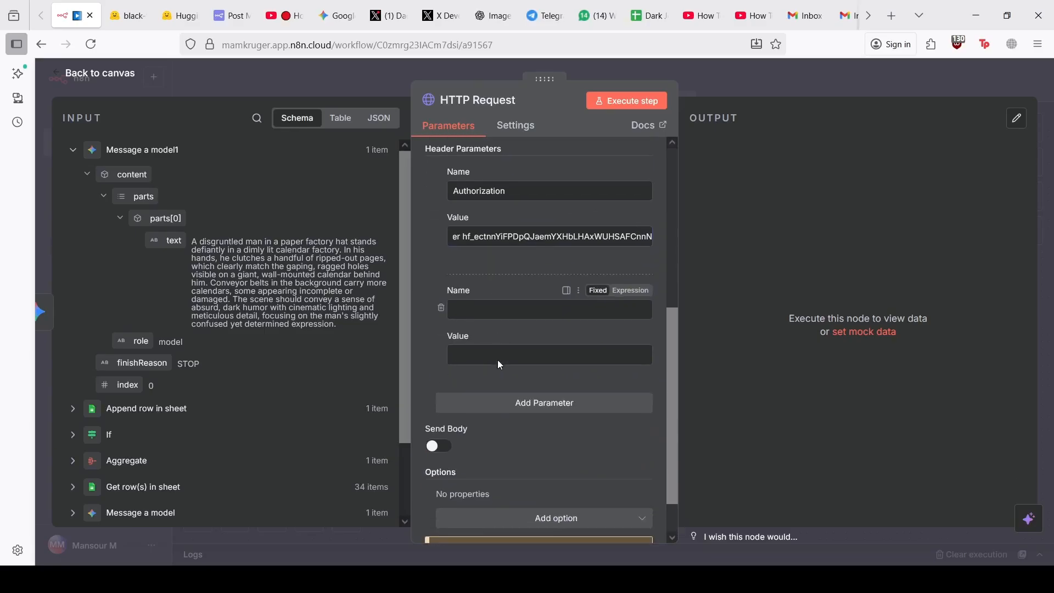
{"action": "double_click", "coordinate": [457, 236]}
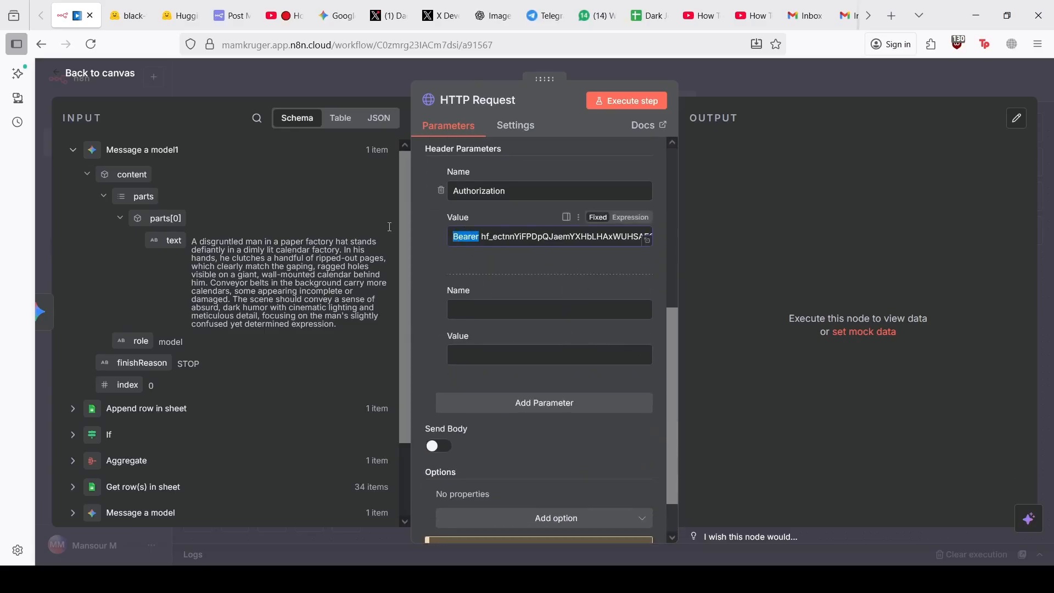
{"action": "left_click", "coordinate": [545, 308]}
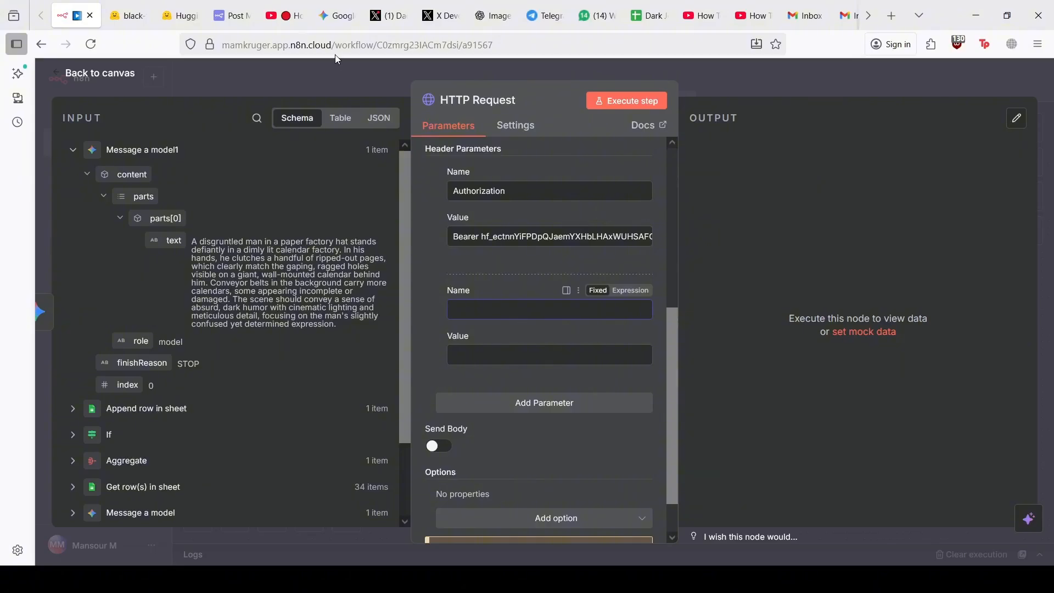
{"action": "left_click", "coordinate": [510, 5]}
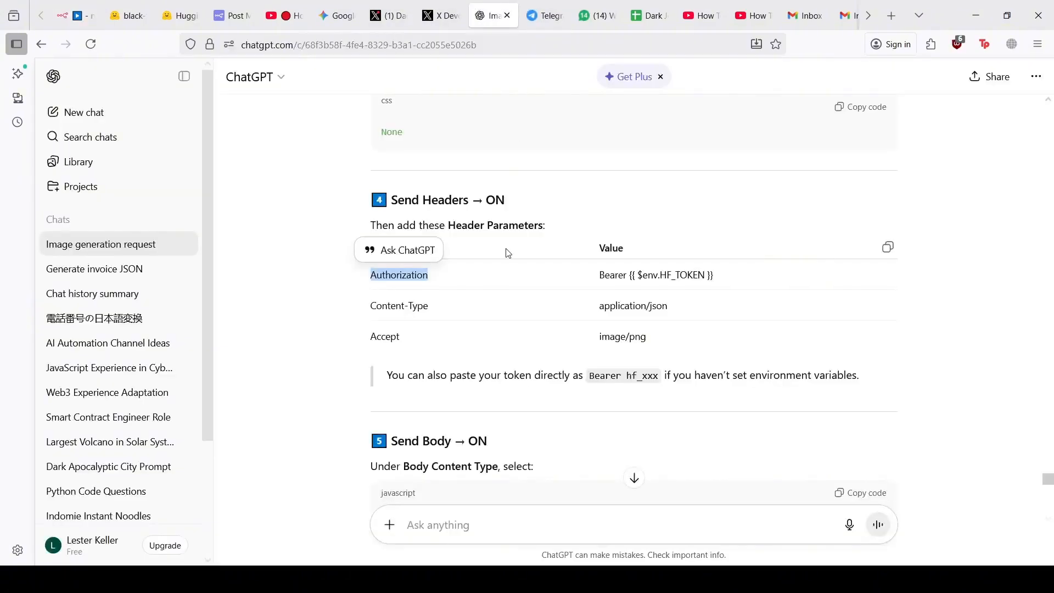
Fill the second header with Content-Type set to application/json, copied from ChatGPT
{"action": "triple_click", "coordinate": [386, 304]}
{"action": "key", "text": "ctrl+c"}
{"action": "left_click", "coordinate": [77, 16]}
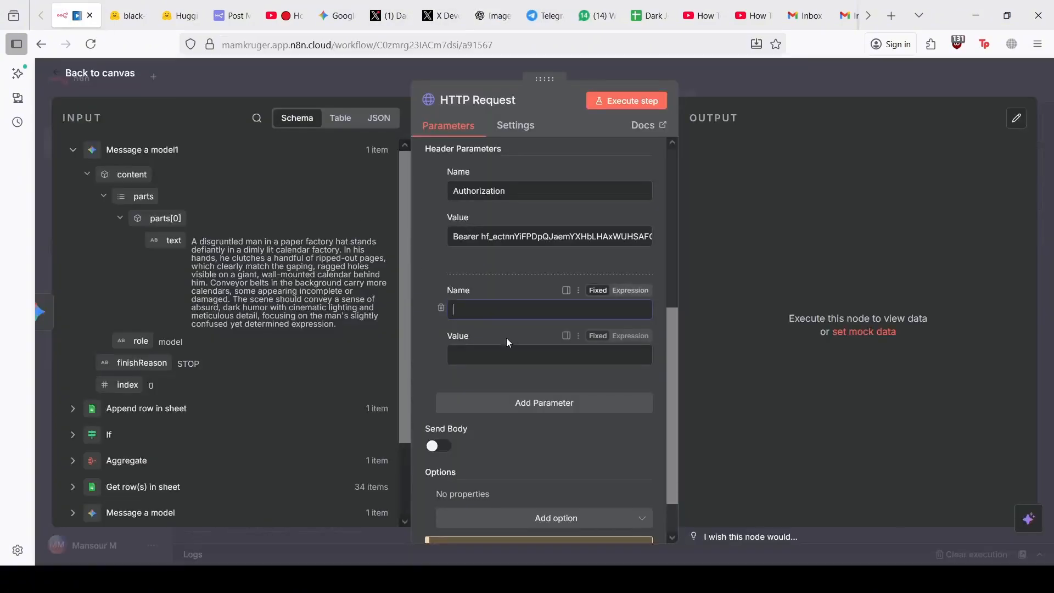
{"action": "key", "text": "ctrl+v"}
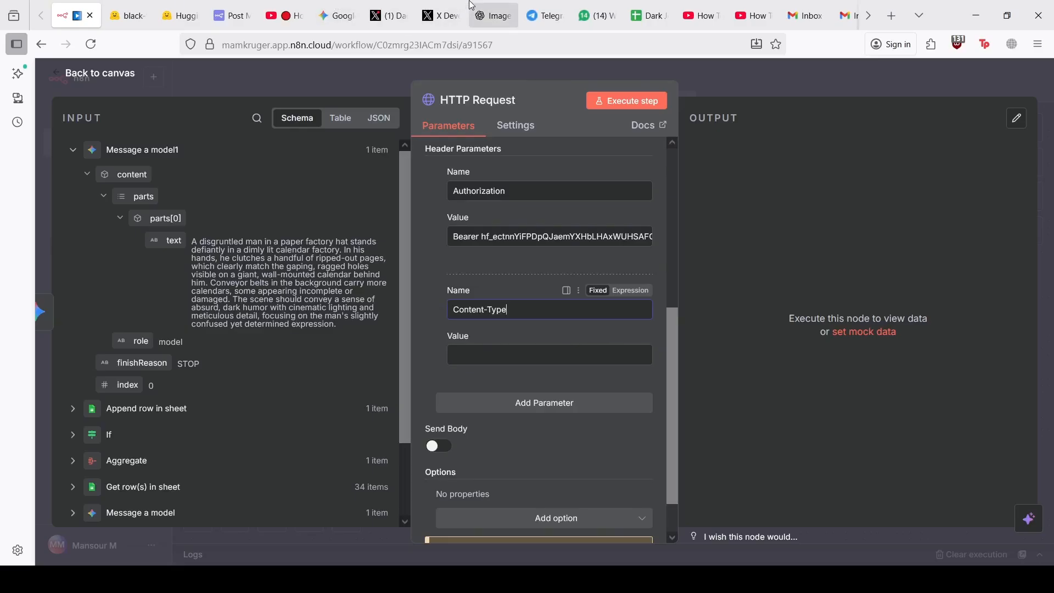
{"action": "left_click", "coordinate": [493, 16]}
{"action": "triple_click", "coordinate": [653, 306]}
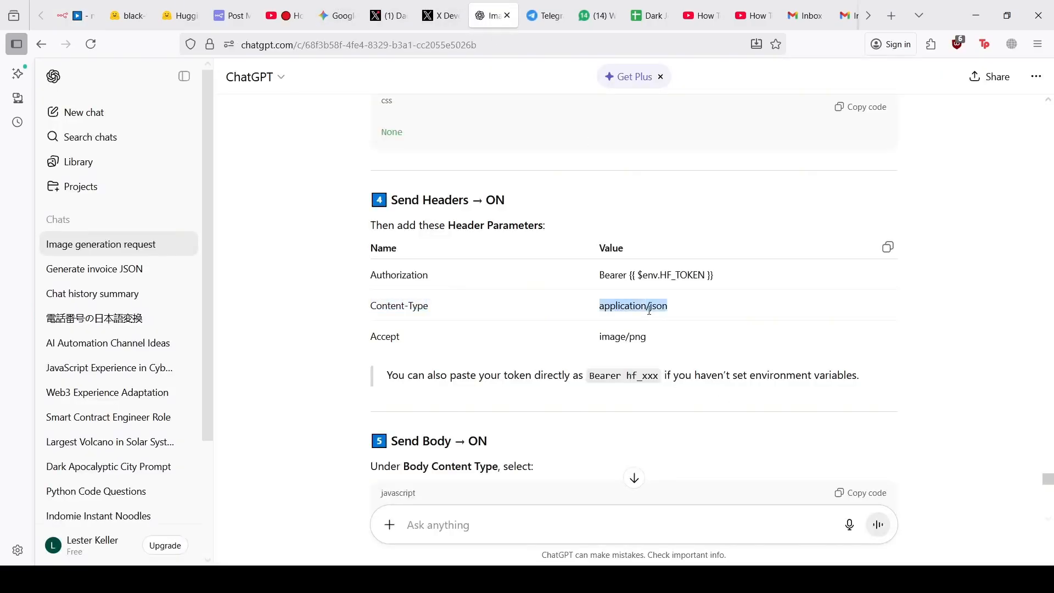
{"action": "key", "text": "ctrl+c"}
{"action": "left_click", "coordinate": [77, 15]}
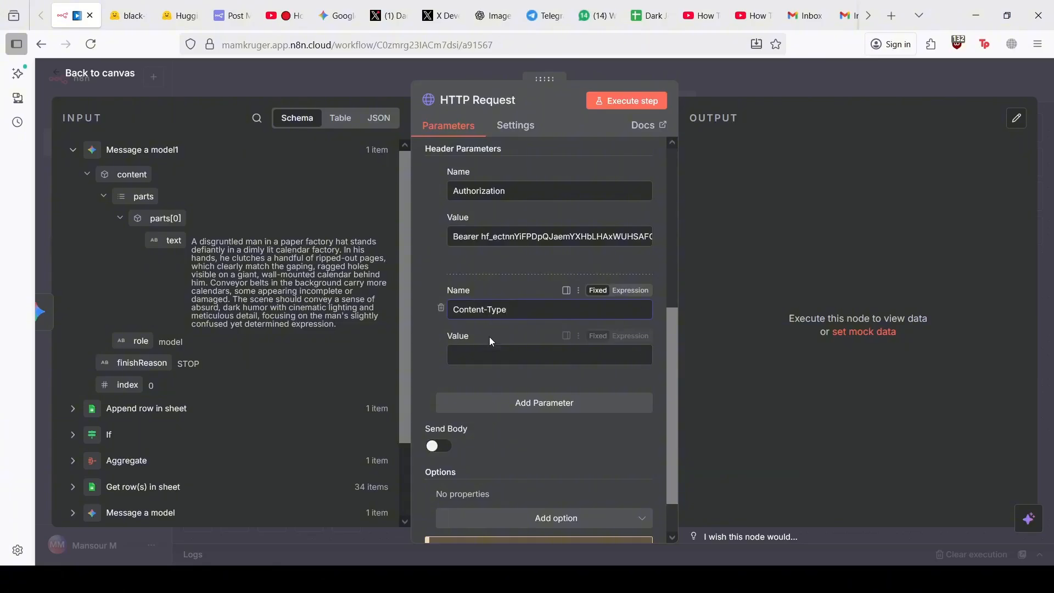
{"action": "left_click", "coordinate": [490, 355]}
{"action": "key", "text": "ctrl+v"}
Add a third header, Accept, set to image/png, copied from ChatGPT
{"action": "left_click", "coordinate": [507, 409]}
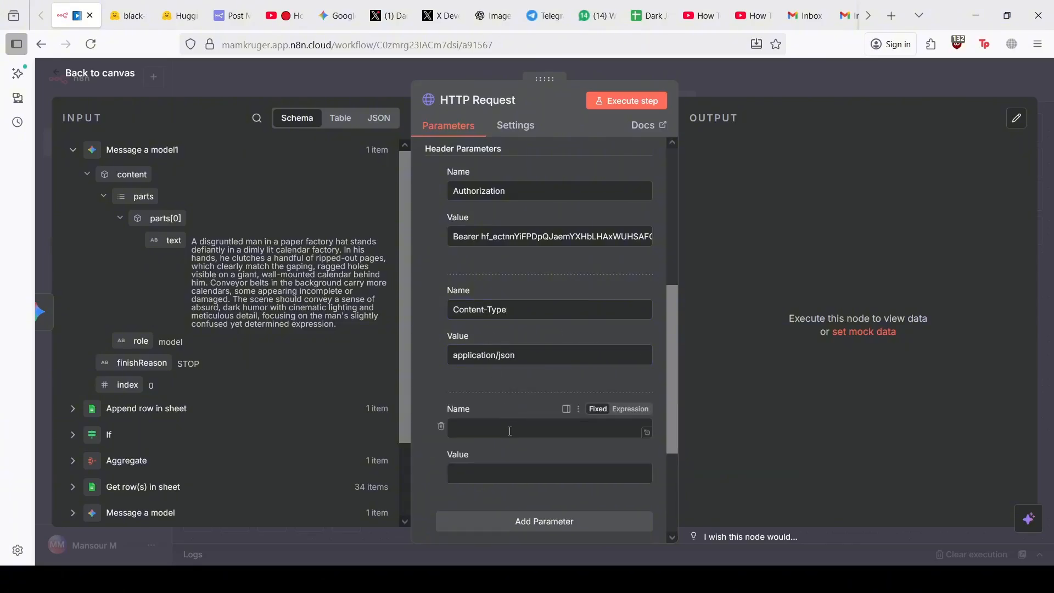
{"action": "left_click", "coordinate": [493, 15]}
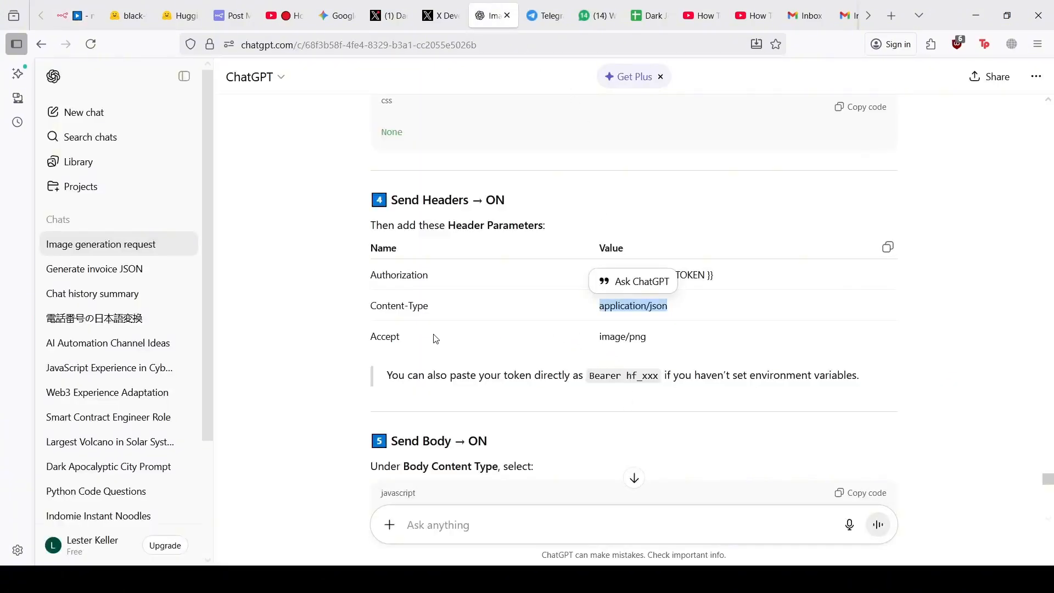
{"action": "double_click", "coordinate": [379, 337]}
{"action": "key", "text": "ctrl+c"}
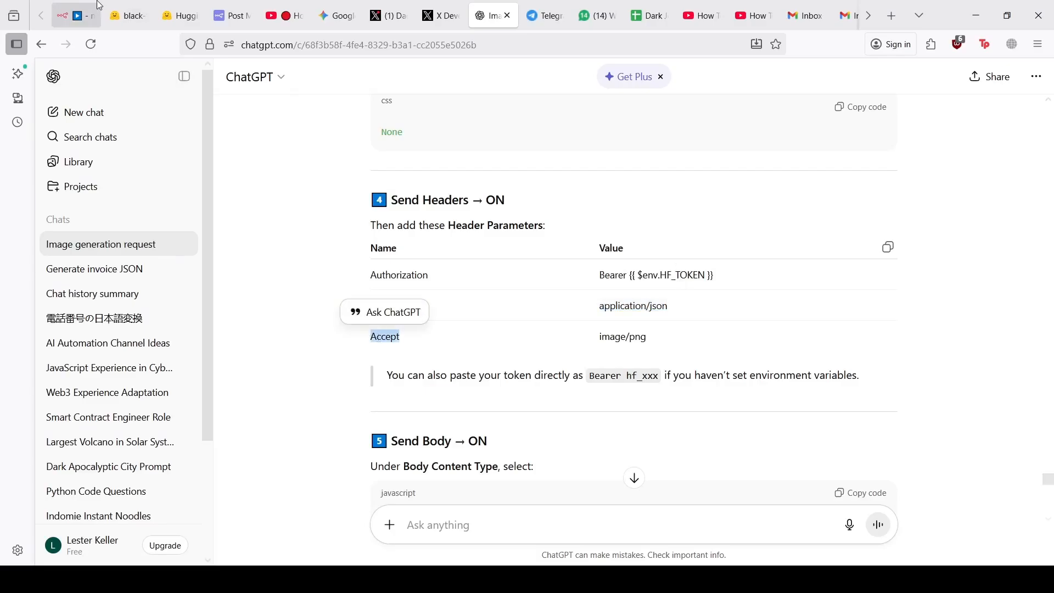
{"action": "left_click", "coordinate": [77, 15]}
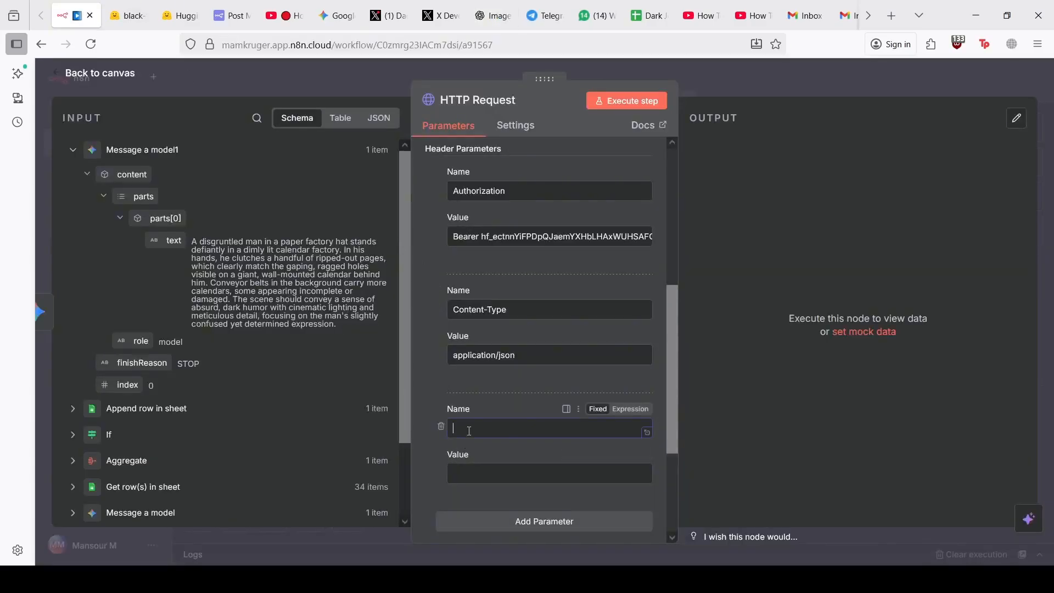
{"action": "key", "text": "ctrl+v"}
{"action": "left_click", "coordinate": [492, 16]}
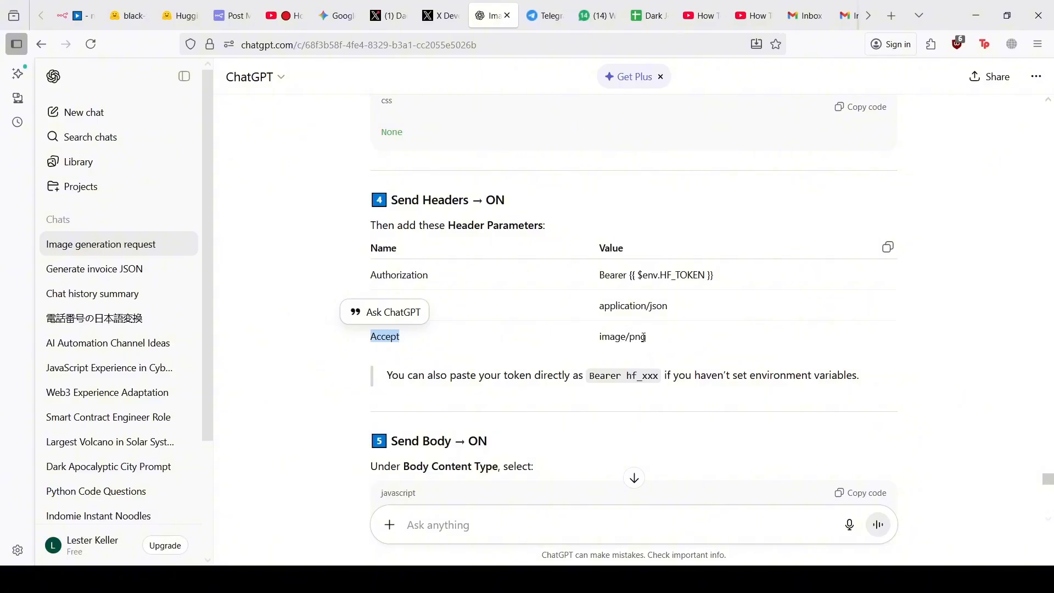
{"action": "double_click", "coordinate": [617, 336]}
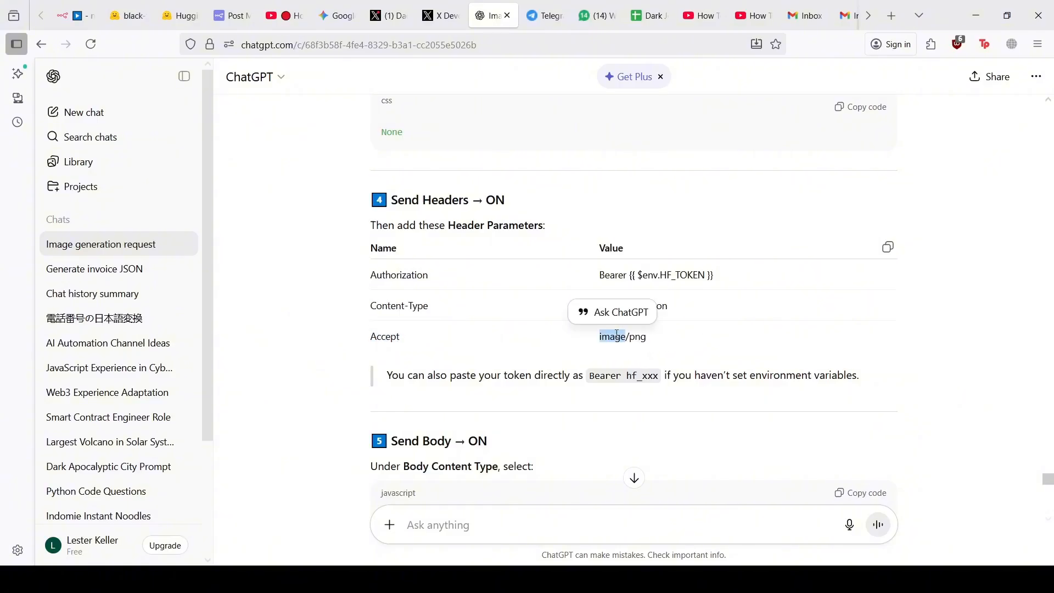
{"action": "triple_click", "coordinate": [617, 336]}
{"action": "key", "text": "ctrl+c"}
{"action": "left_click", "coordinate": [77, 15]}
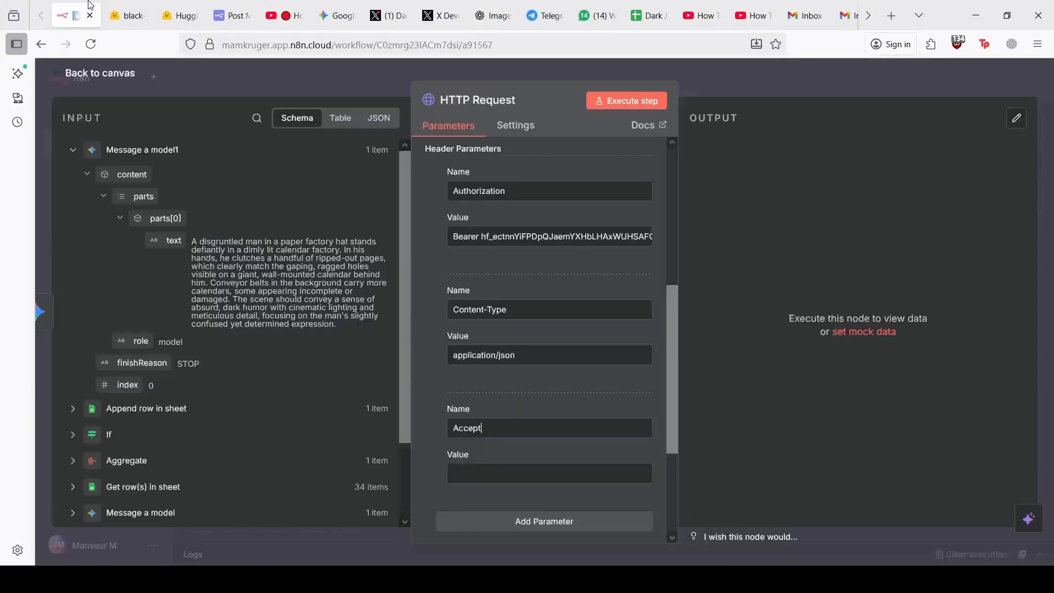
{"action": "left_click", "coordinate": [582, 475]}
{"action": "key", "text": "ctrl+v"}
{"action": "scroll", "coordinate": [540, 470], "scroll_direction": "down", "scroll_amount": 3}
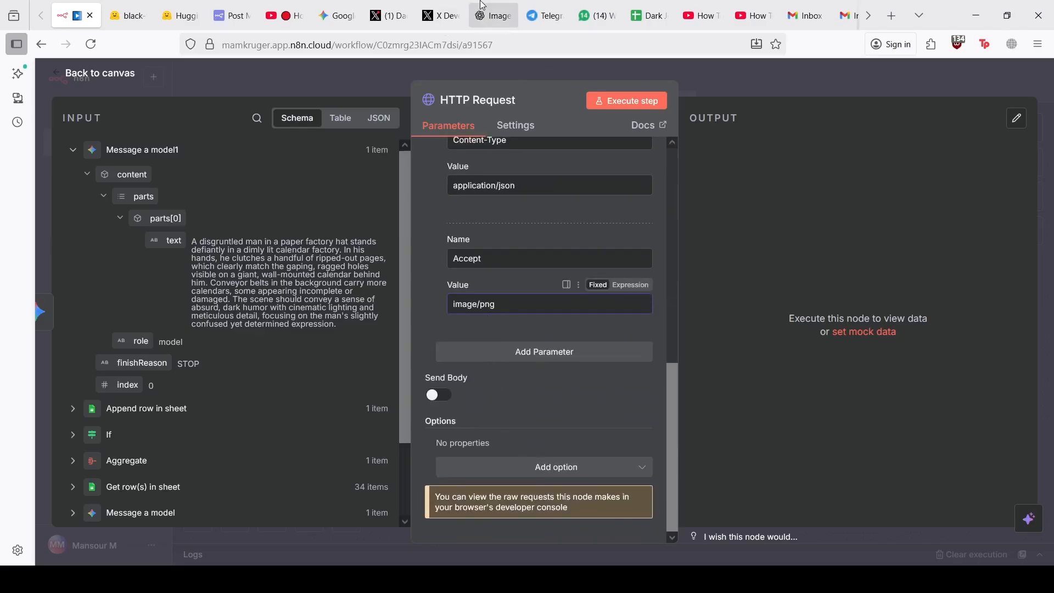
Copy ChatGPT's example JSON request body with the 'Astronaut riding a horse' prompt
{"action": "left_click", "coordinate": [492, 15]}
{"action": "scroll", "coordinate": [477, 253], "scroll_direction": "down", "scroll_amount": 6}
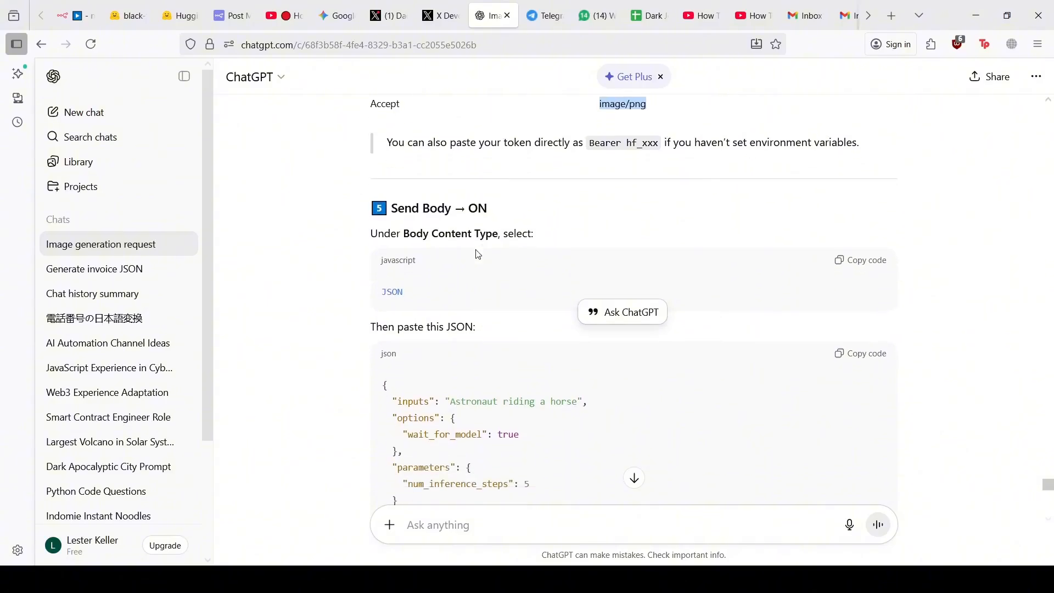
{"action": "scroll", "coordinate": [461, 325], "scroll_direction": "up", "scroll_amount": 1}
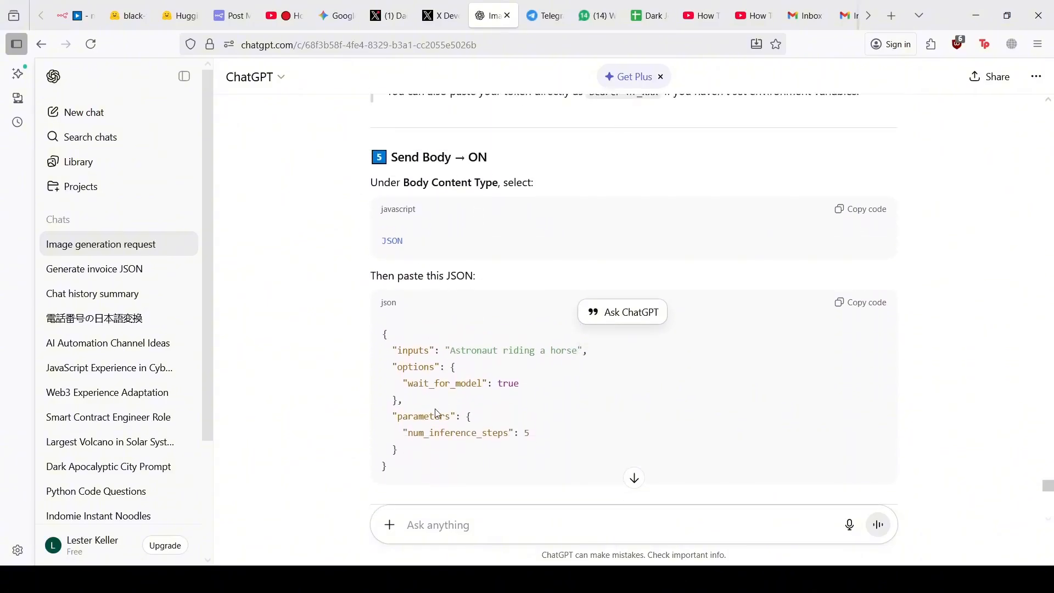
{"action": "scroll", "coordinate": [434, 429], "scroll_direction": "up", "scroll_amount": 1}
{"action": "scroll", "coordinate": [434, 429], "scroll_direction": "down", "scroll_amount": 1}
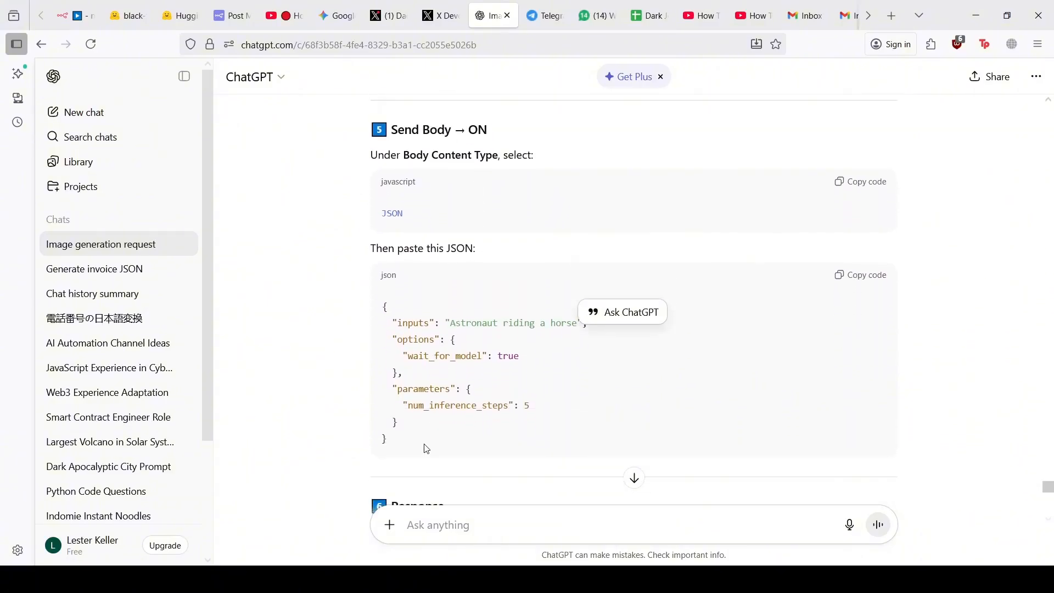
{"action": "left_click", "coordinate": [879, 275]}
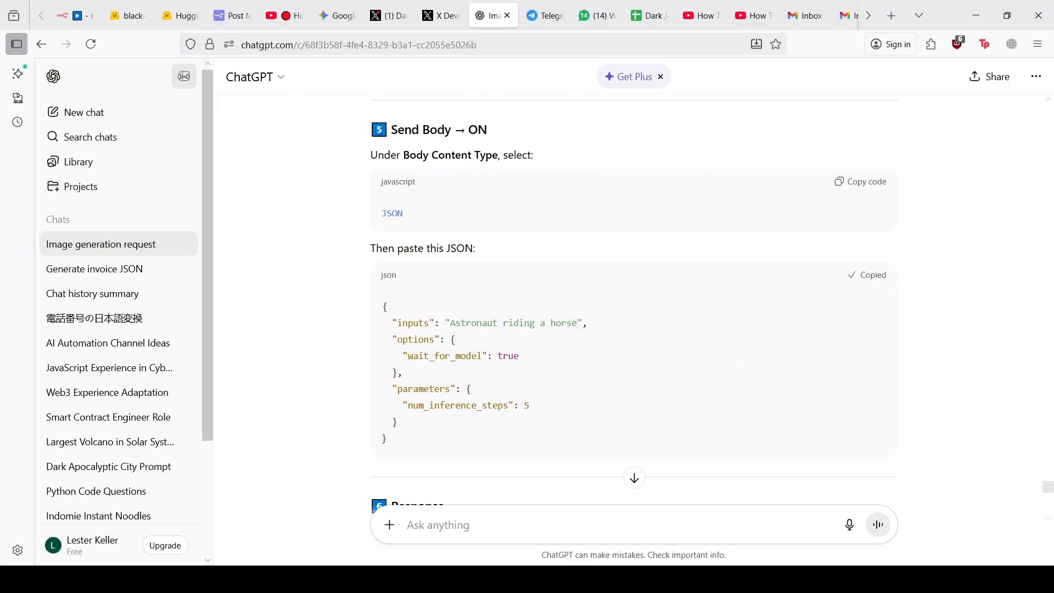
{"action": "left_click", "coordinate": [91, 5]}
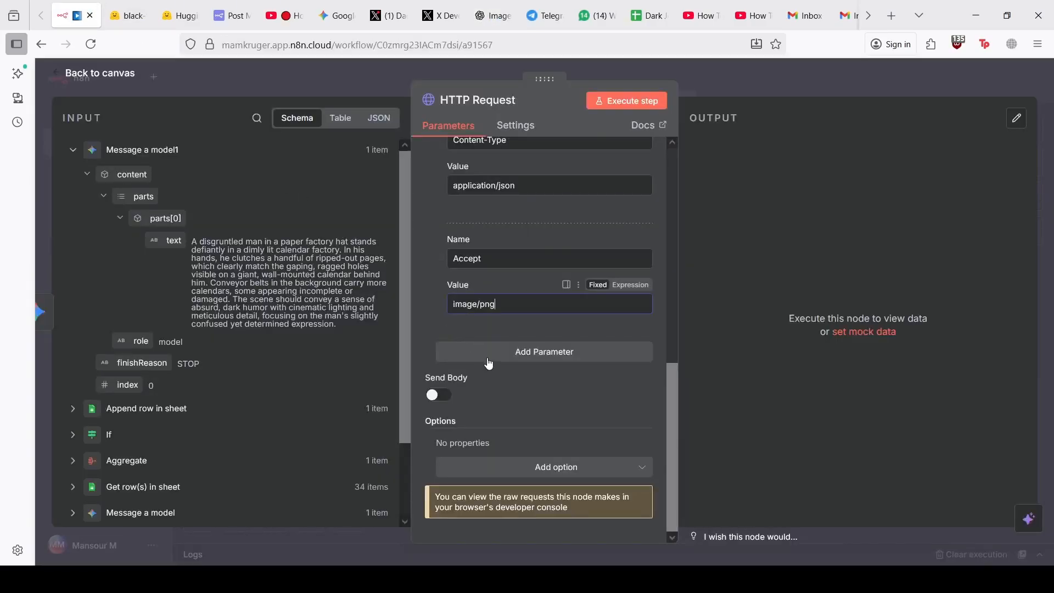
Enable Send Body using JSON, paste the example, and delete its options and parameters blocks
{"action": "left_click", "coordinate": [438, 396]}
{"action": "scroll", "coordinate": [529, 417], "scroll_direction": "down", "scroll_amount": 2}
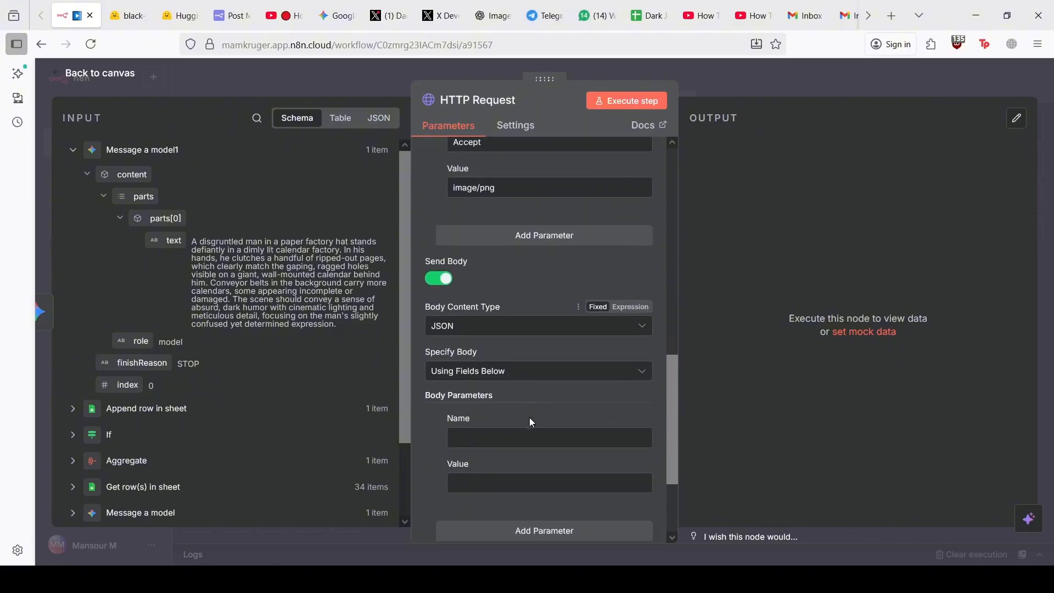
{"action": "left_click", "coordinate": [468, 371]}
{"action": "left_click", "coordinate": [477, 430]}
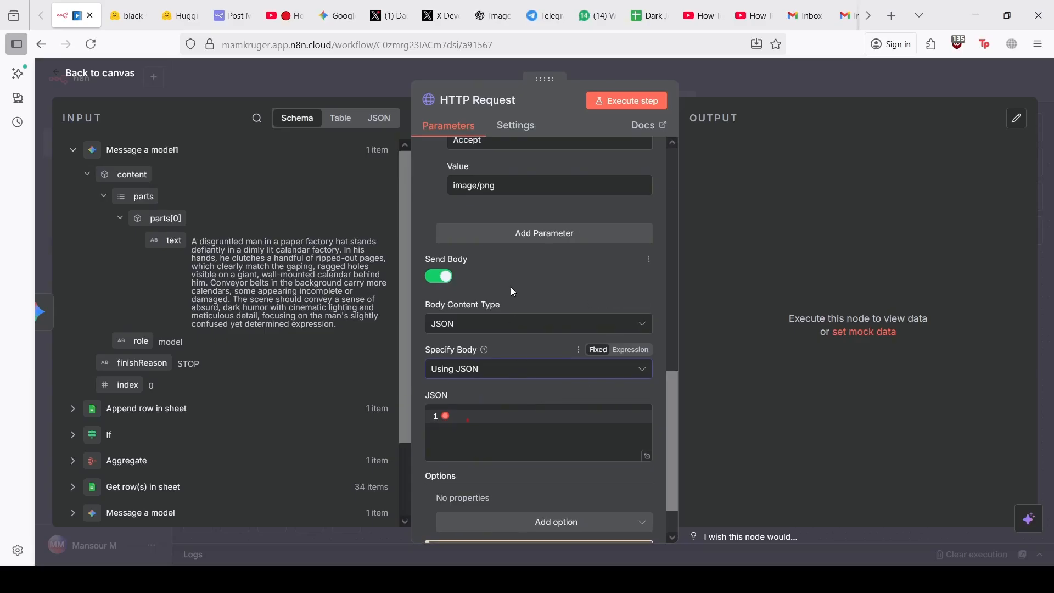
{"action": "scroll", "coordinate": [510, 286], "scroll_direction": "down", "scroll_amount": 1}
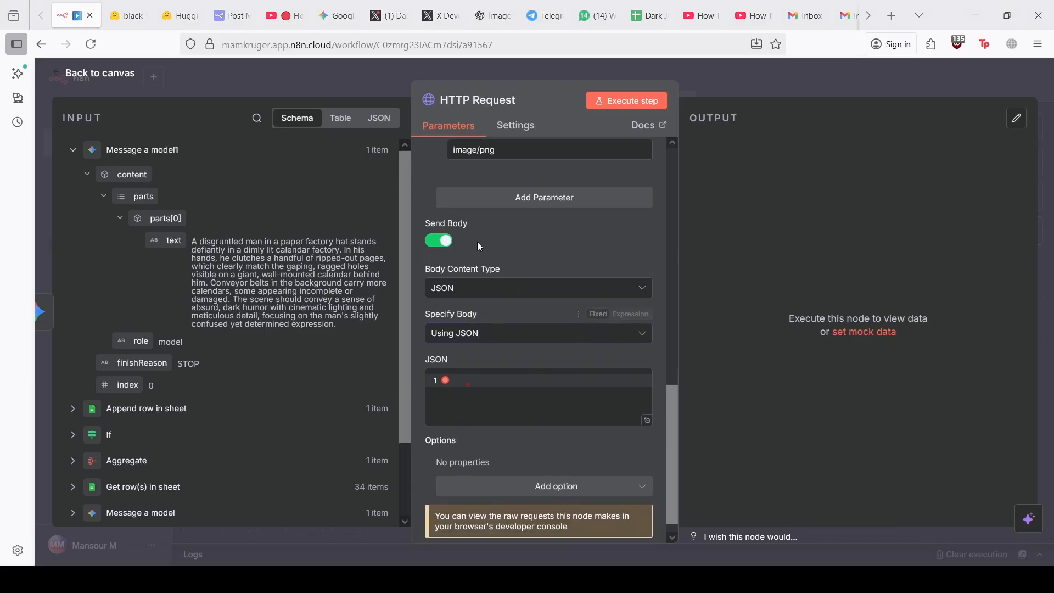
{"action": "left_click", "coordinate": [491, 332]}
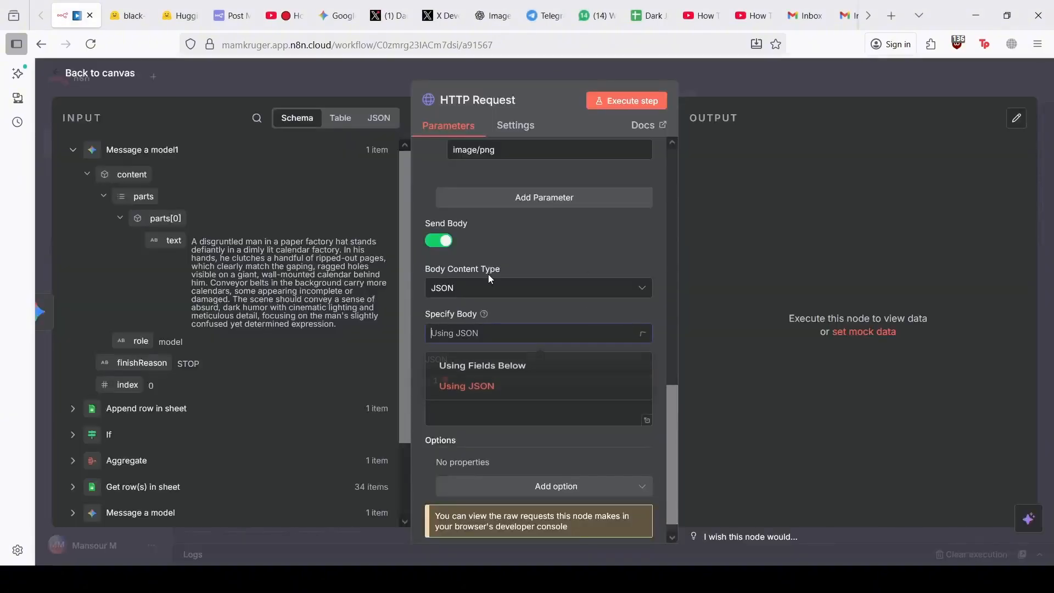
{"action": "left_click", "coordinate": [506, 393]}
{"action": "left_click", "coordinate": [505, 399]}
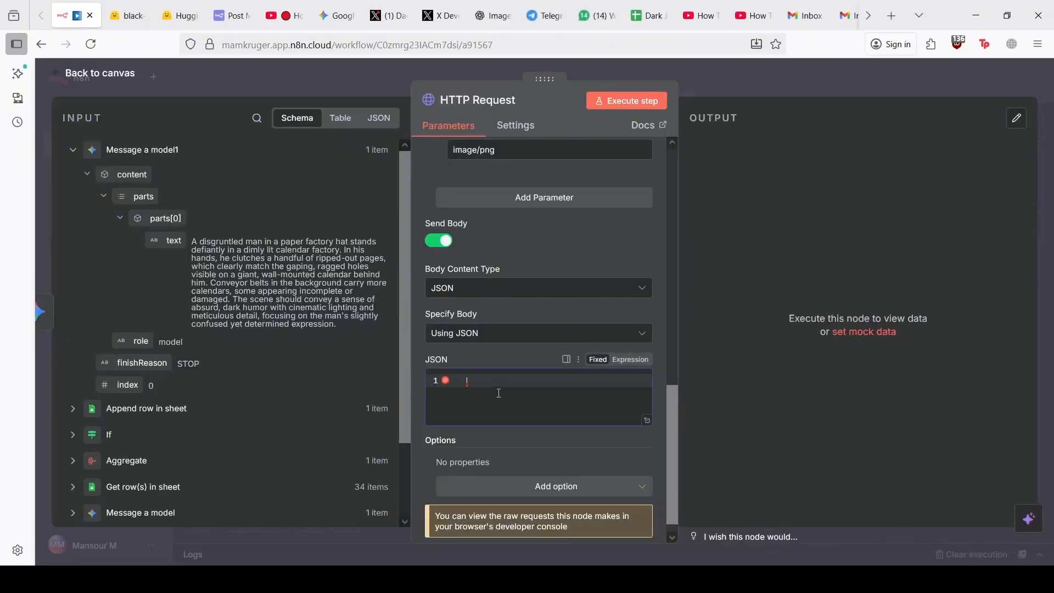
{"action": "type", "text": "{   \"inputs\": \"Astronaut riding a horse\",   \"options\": {     \"wait_for_model\": true   },   \"parameters\": {     \"num_inference_steps\": 5   } }"}
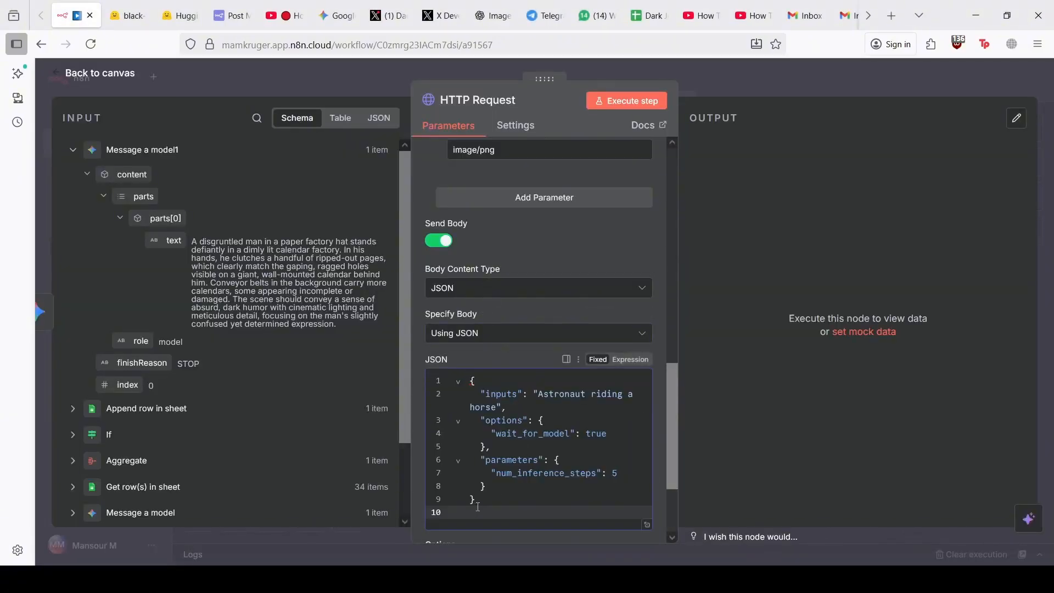
{"action": "scroll", "coordinate": [477, 508], "scroll_direction": "down", "scroll_amount": 1}
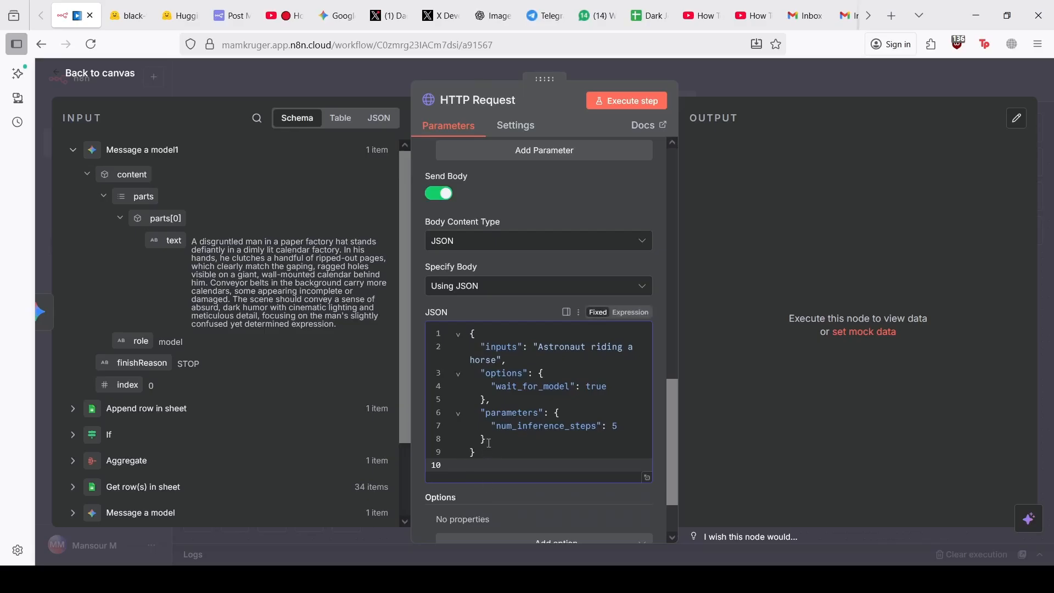
{"action": "left_click_drag", "start_coordinate": [488, 440], "coordinate": [446, 378]}
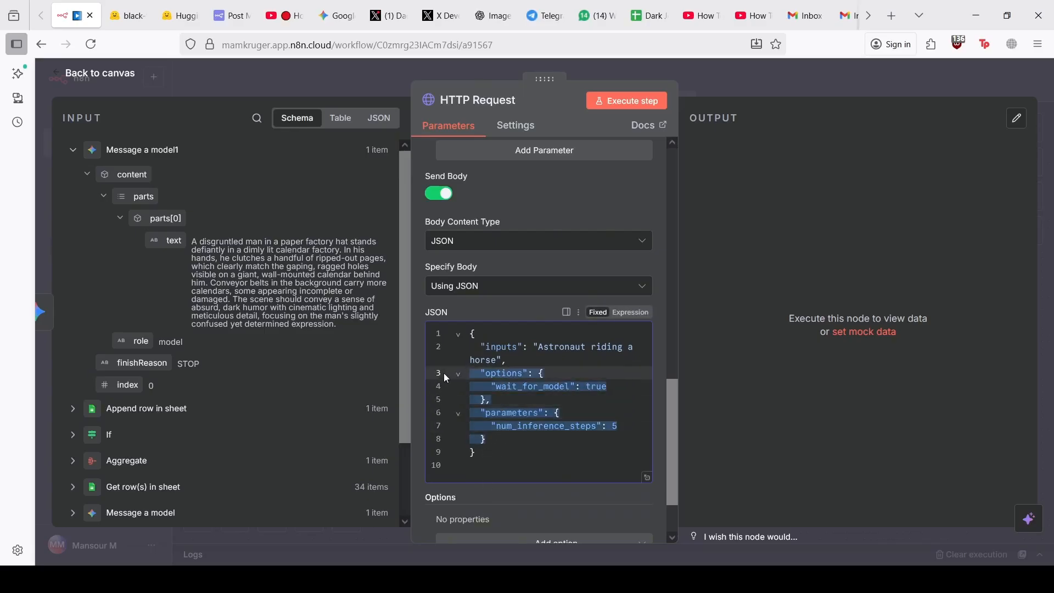
{"action": "key", "text": "BackSpace"}
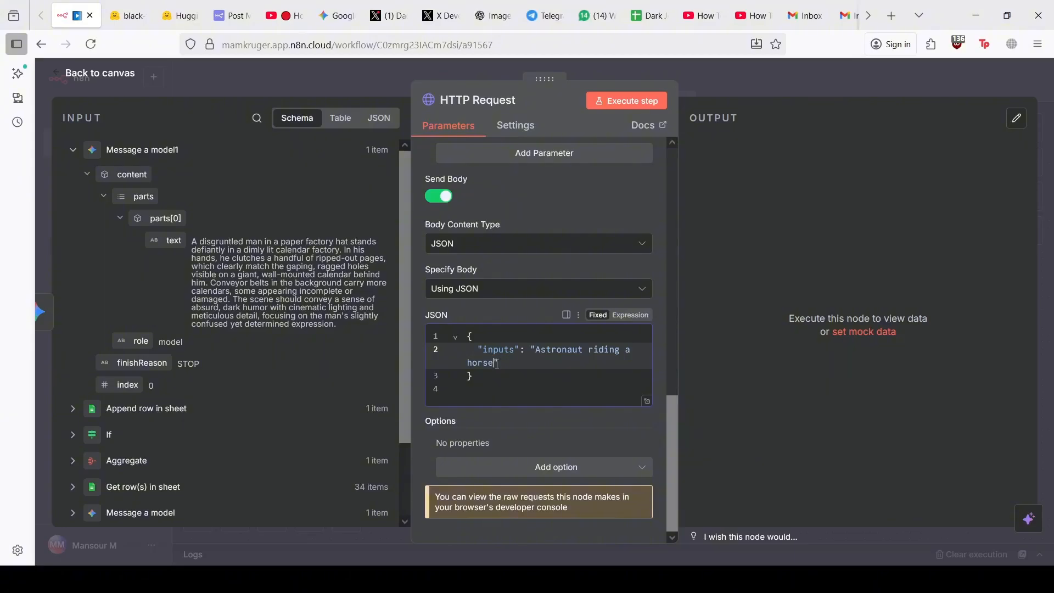
Replace the sample prompt with {{ $json.content.parts[0].text }} inside the inputs quotes
{"action": "left_click_drag", "start_coordinate": [497, 364], "coordinate": [545, 346]}
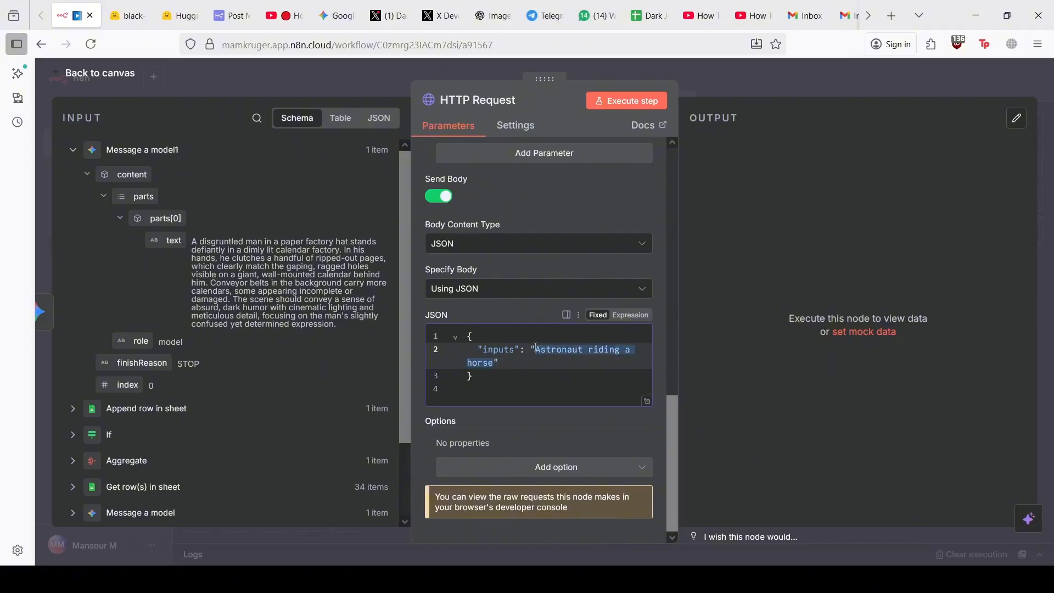
{"action": "key", "text": "BackSpace"}
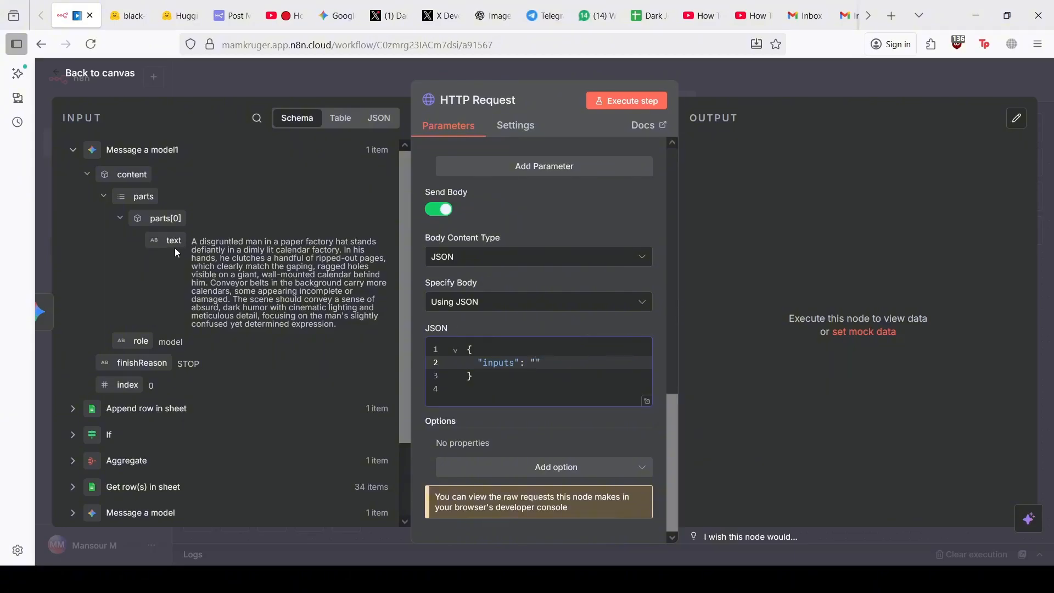
{"action": "left_click_drag", "start_coordinate": [177, 252], "coordinate": [537, 364]}
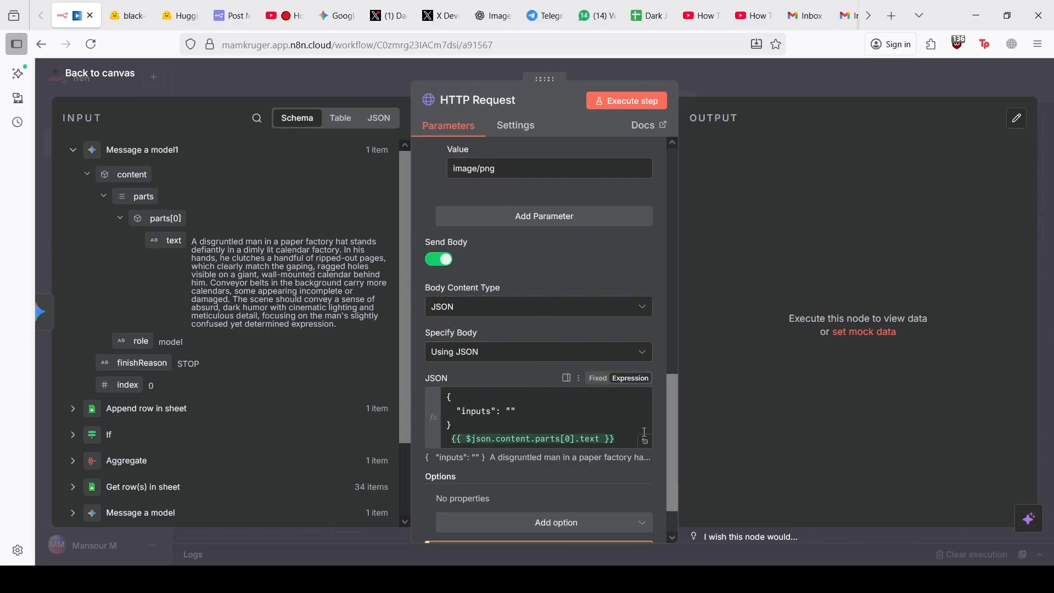
{"action": "left_click", "coordinate": [645, 440]}
{"action": "left_click_drag", "start_coordinate": [520, 206], "coordinate": [336, 204]}
{"action": "key", "text": "BackSpace"}
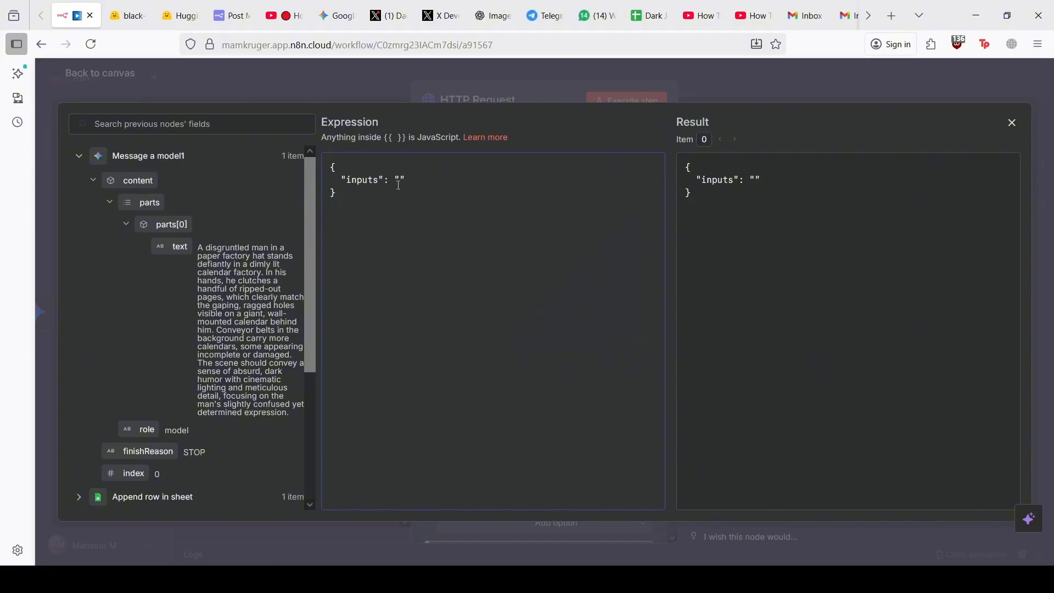
{"action": "key", "text": "ctrl+z"}
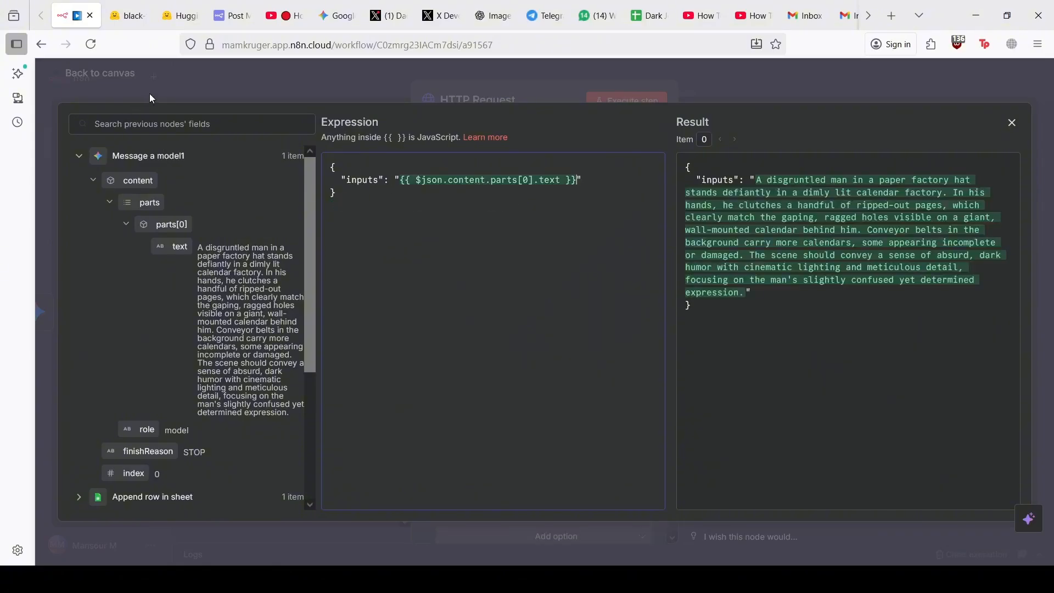
{"action": "left_click", "coordinate": [149, 93]}
{"action": "scroll", "coordinate": [481, 403], "scroll_direction": "down", "scroll_amount": 2}
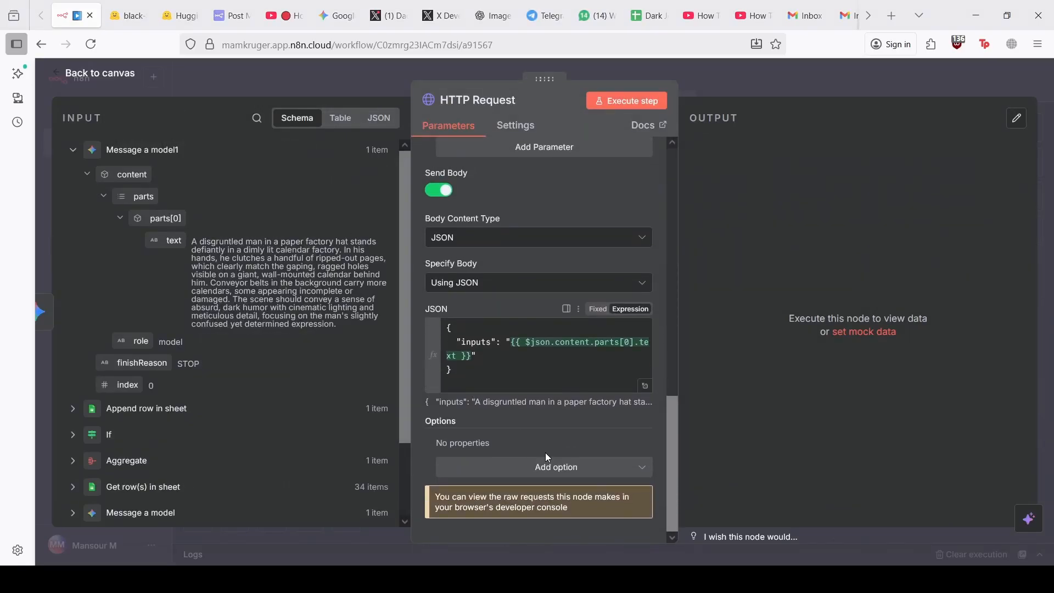
Add a Response option set to File, then run the node; it fails on the unsupported endpoint
{"action": "left_click", "coordinate": [541, 467]}
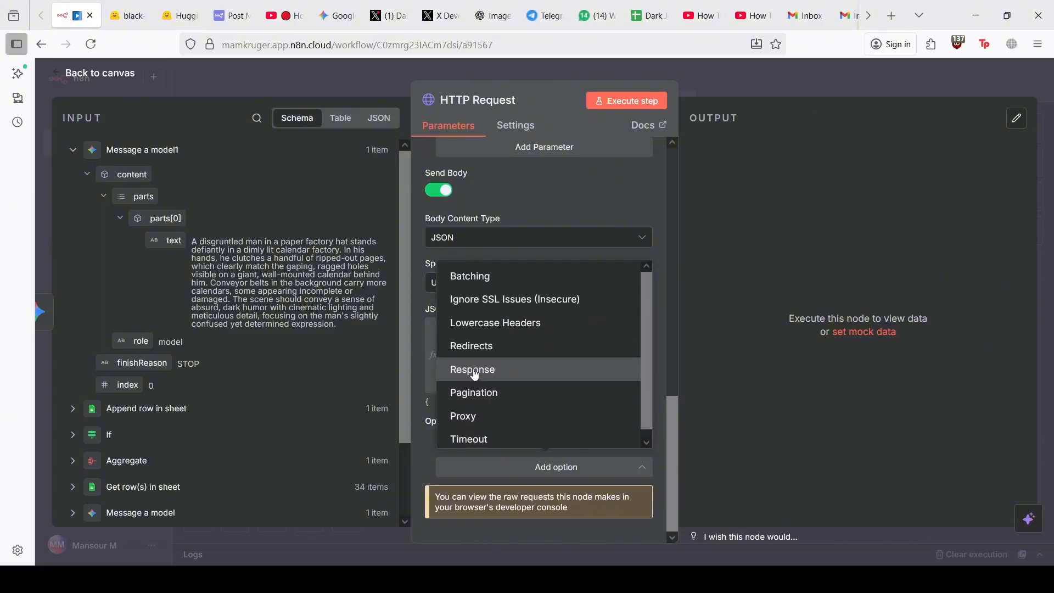
{"action": "left_click", "coordinate": [477, 371]}
{"action": "scroll", "coordinate": [587, 455], "scroll_direction": "down", "scroll_amount": 2}
{"action": "left_click", "coordinate": [556, 482]}
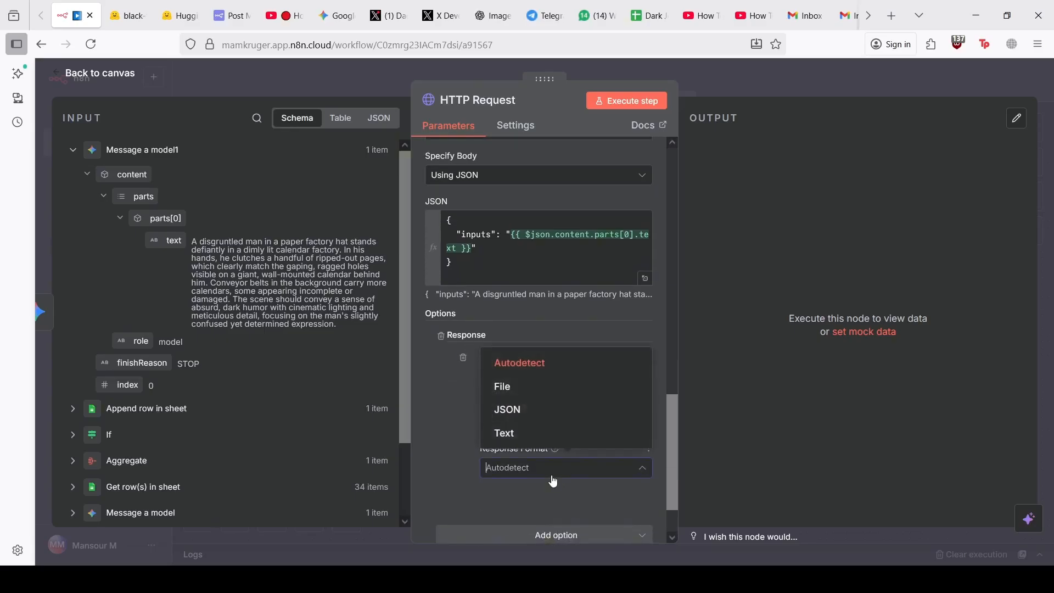
{"action": "left_click", "coordinate": [519, 387]}
{"action": "scroll", "coordinate": [576, 407], "scroll_direction": "up", "scroll_amount": 15}
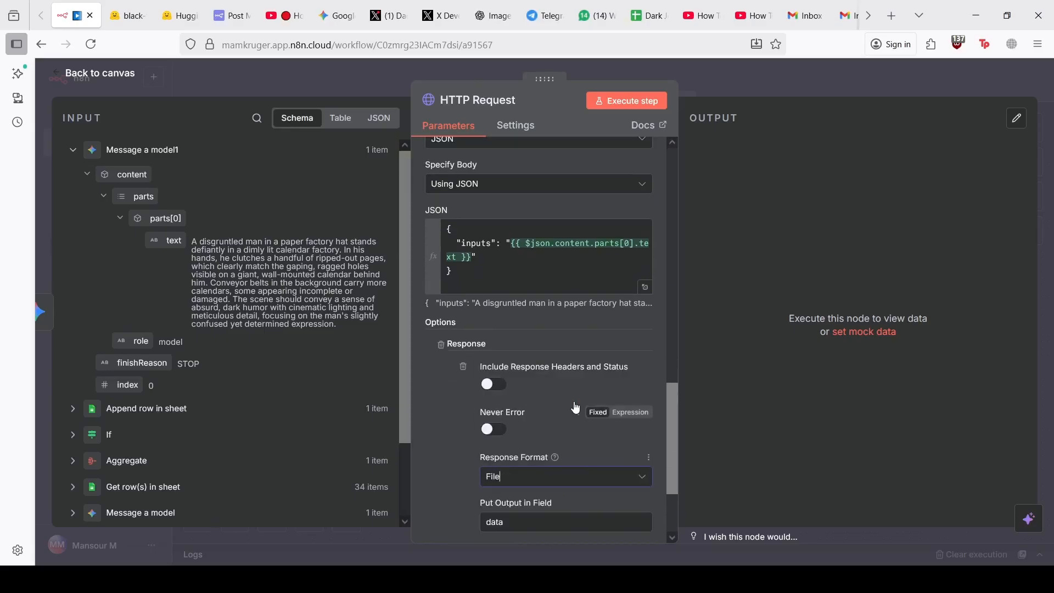
{"action": "left_click", "coordinate": [610, 100]}
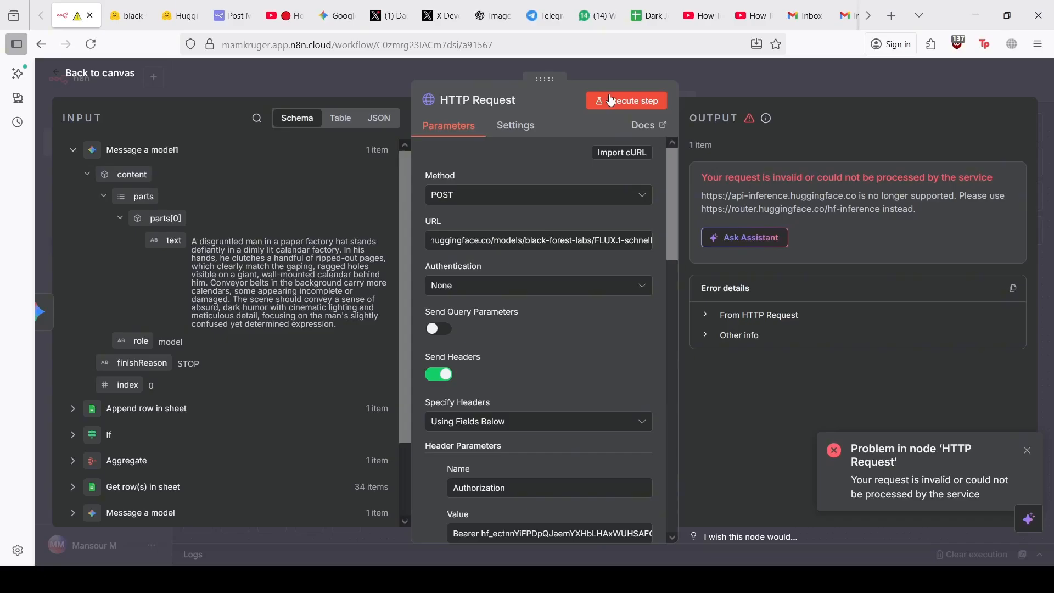
Open the FLUX.1-schnell model page from the Text-to-Image list and accept its access conditions
{"action": "left_click", "coordinate": [127, 15]}
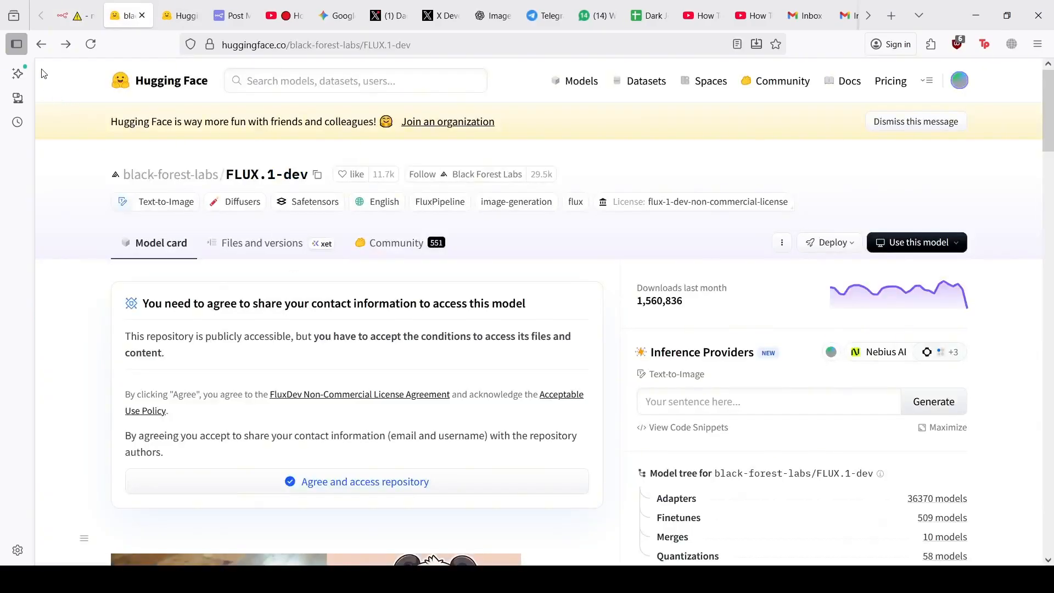
{"action": "left_click", "coordinate": [41, 44]}
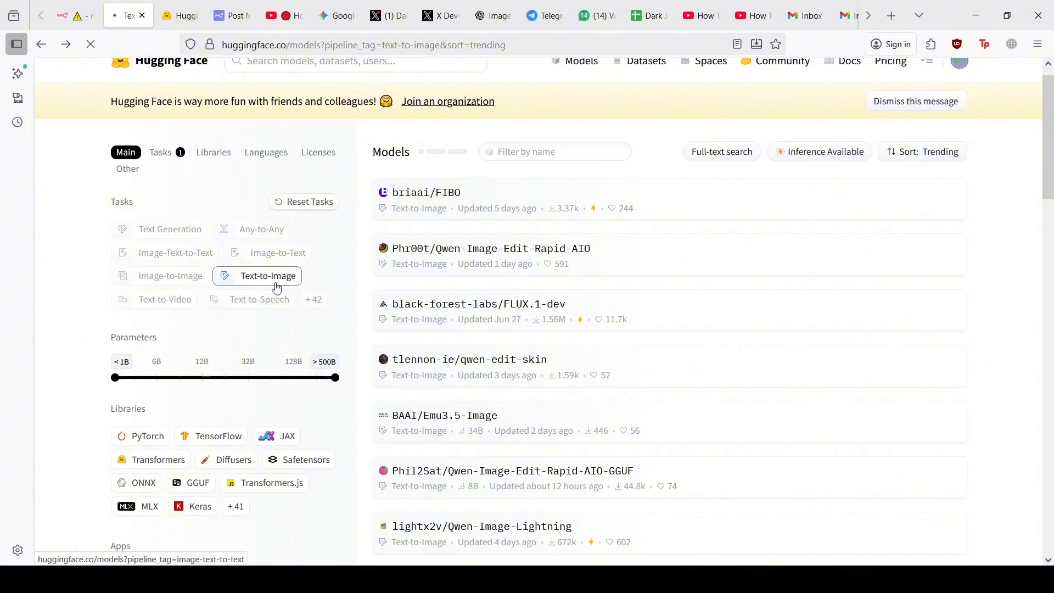
{"action": "scroll", "coordinate": [601, 346], "scroll_direction": "down", "scroll_amount": 5}
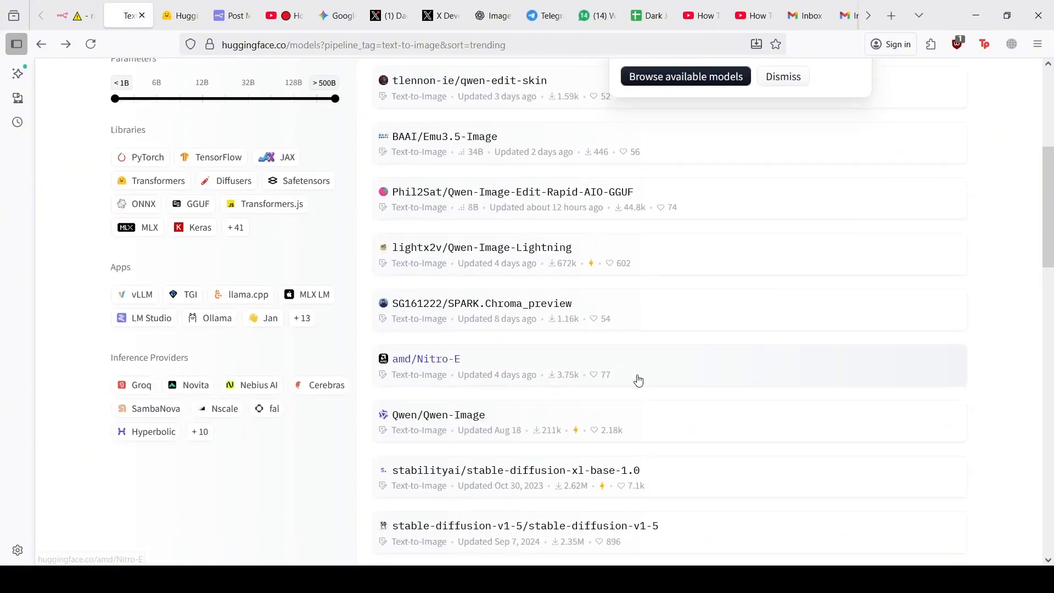
{"action": "scroll", "coordinate": [694, 358], "scroll_direction": "down", "scroll_amount": 1}
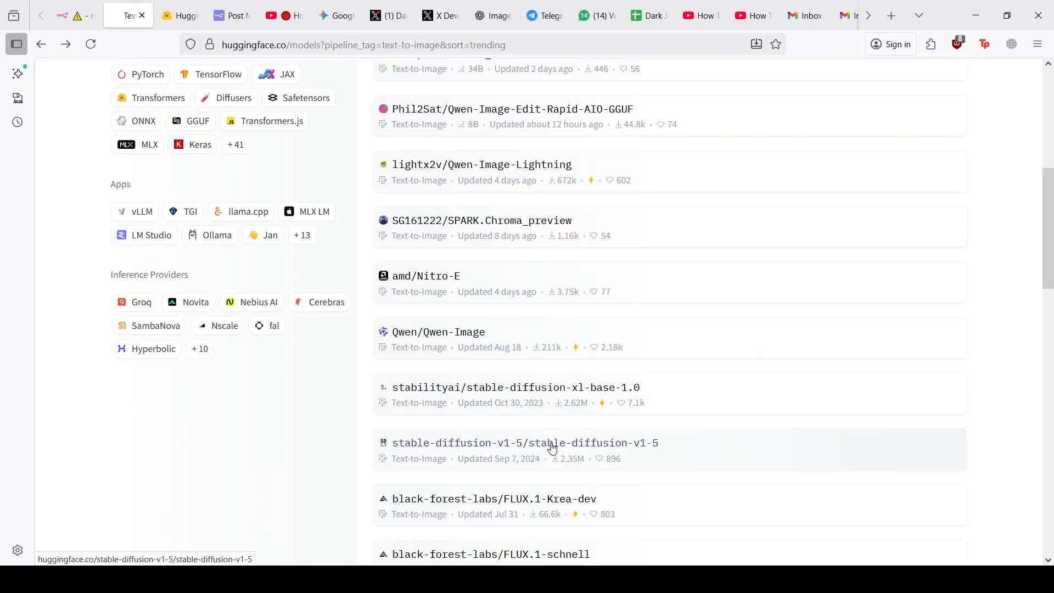
{"action": "scroll", "coordinate": [552, 448], "scroll_direction": "down", "scroll_amount": 1}
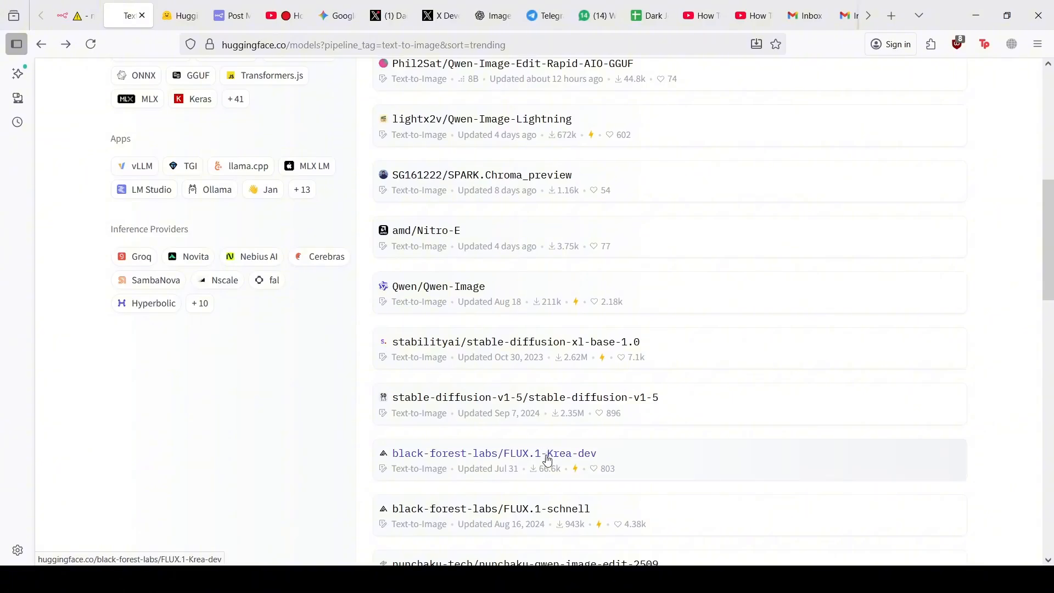
{"action": "left_click", "coordinate": [575, 518]}
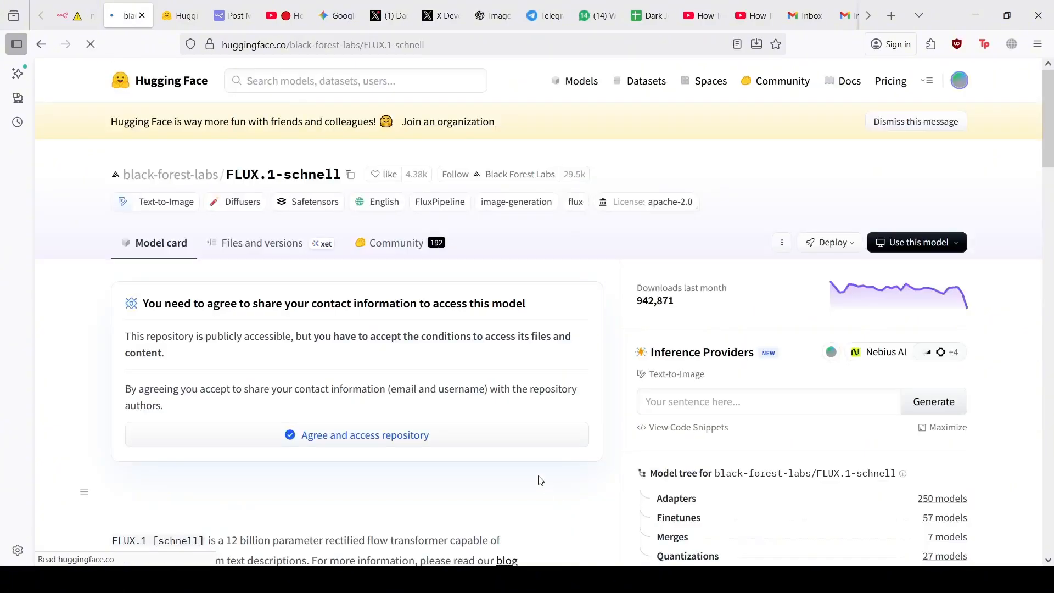
{"action": "left_click", "coordinate": [447, 438]}
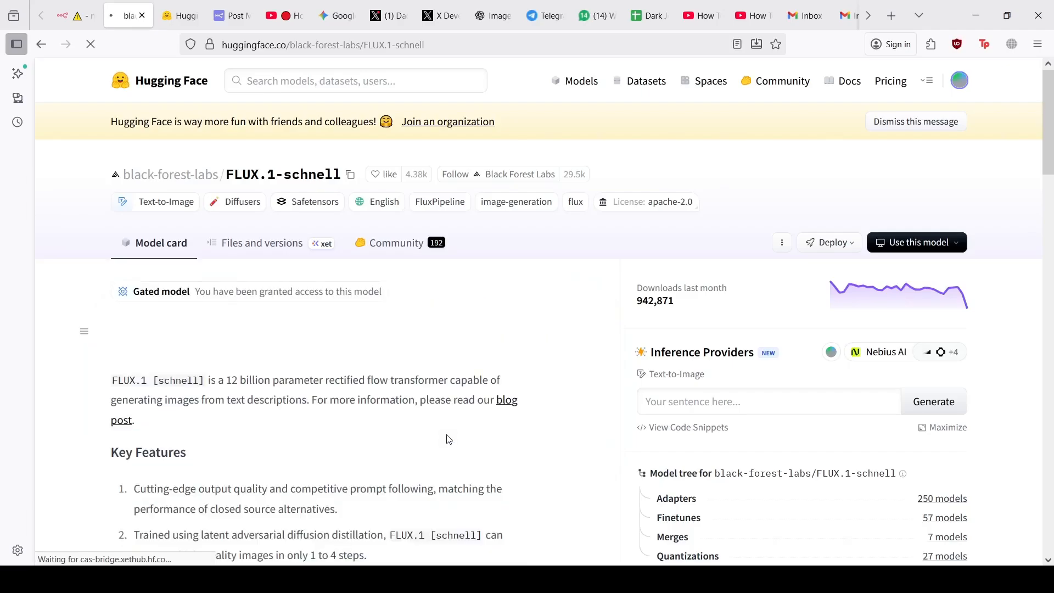
Show the JavaScript fetch snippet for the HF Inference API provider and select its endpoint URL
{"action": "left_click", "coordinate": [689, 430]}
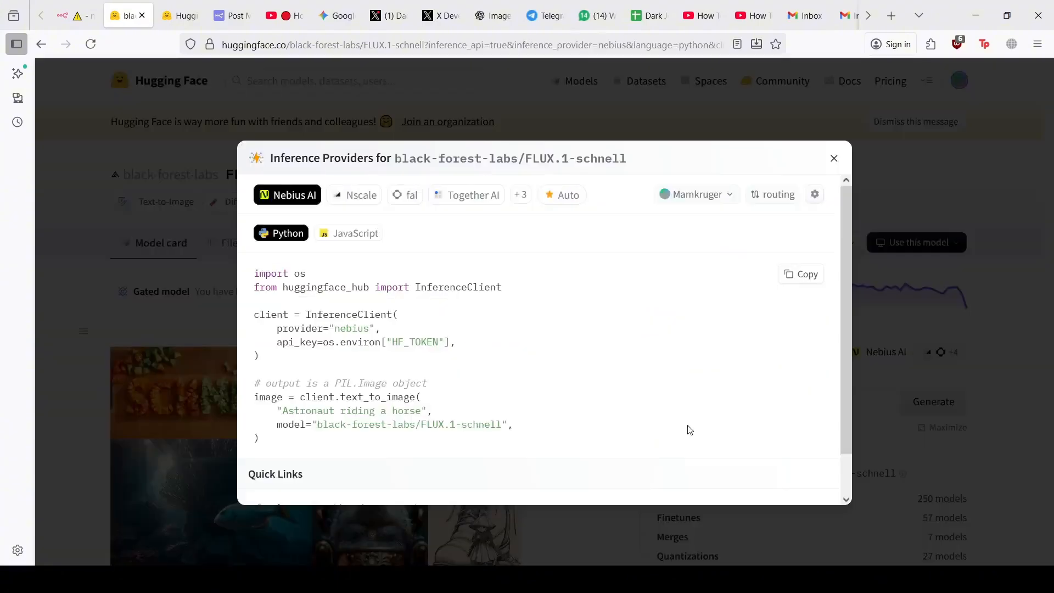
{"action": "left_click", "coordinate": [345, 234]}
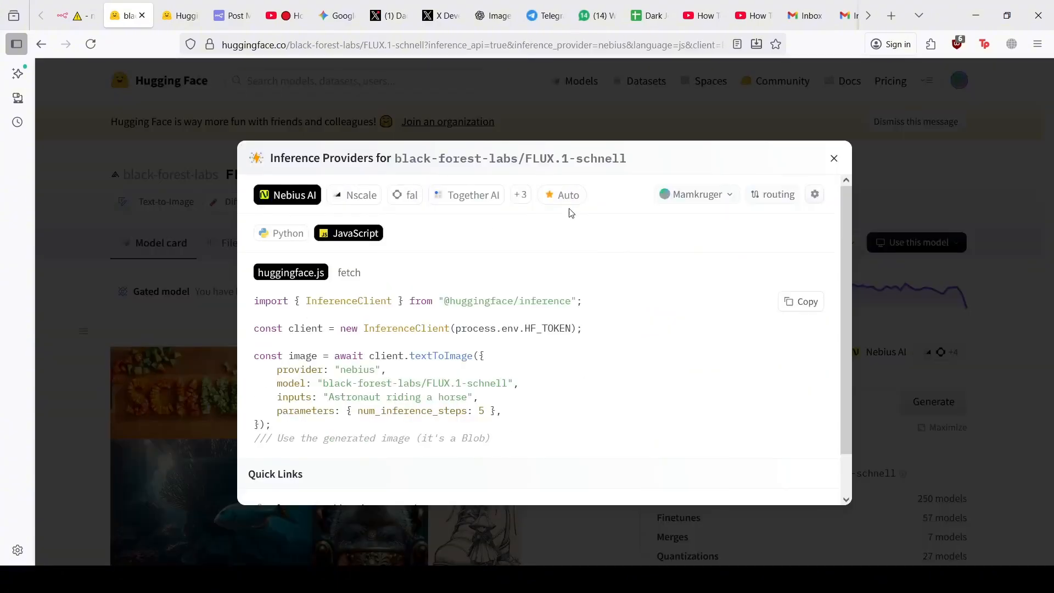
{"action": "left_click", "coordinate": [520, 194]}
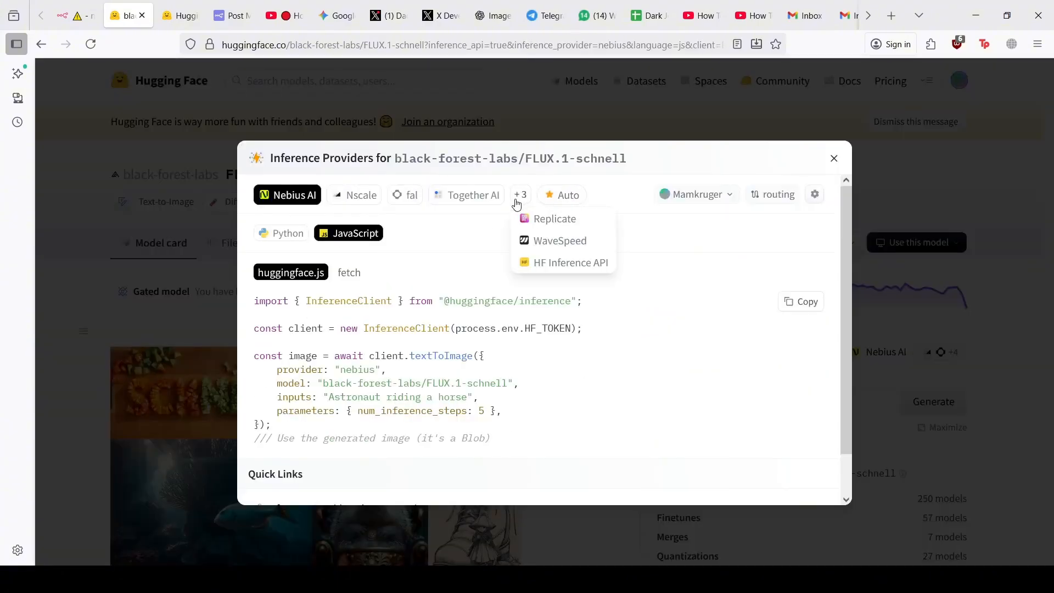
{"action": "left_click", "coordinate": [546, 261]}
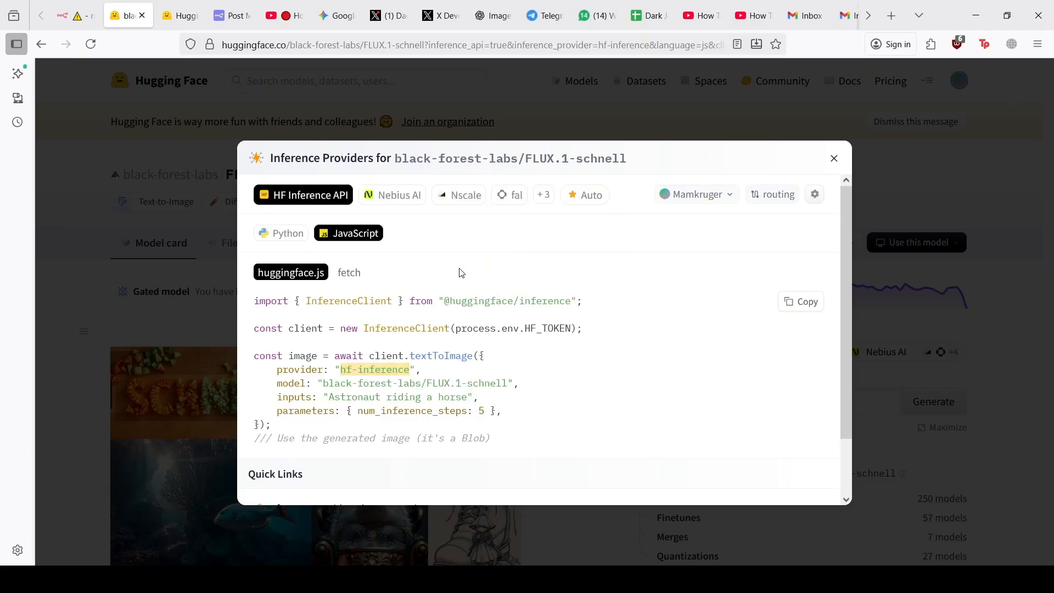
{"action": "left_click", "coordinate": [350, 273]}
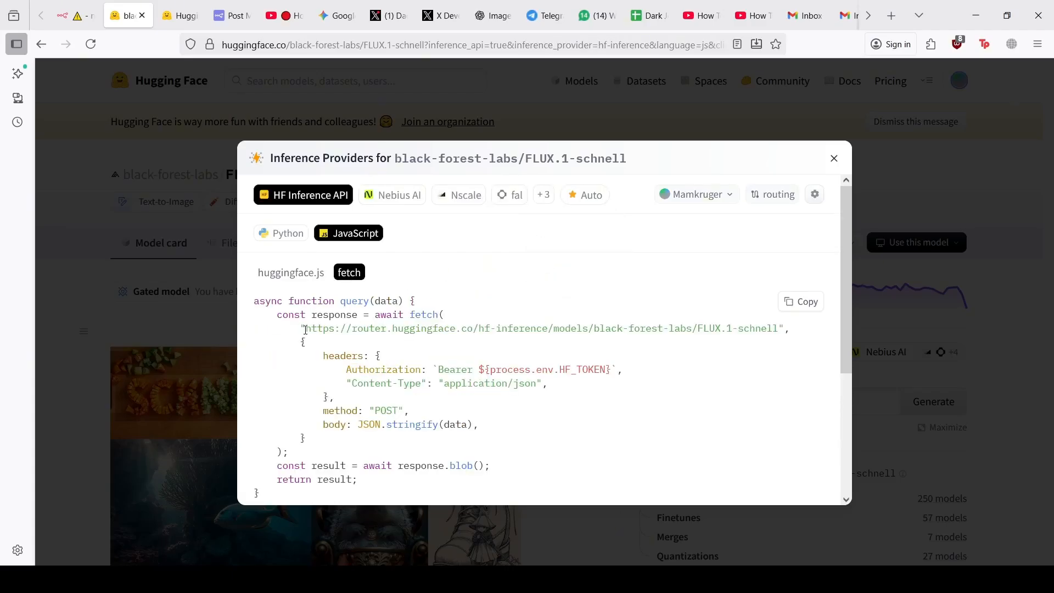
{"action": "left_click_drag", "start_coordinate": [306, 329], "coordinate": [785, 328]}
{"action": "key", "text": "ctrl+c"}
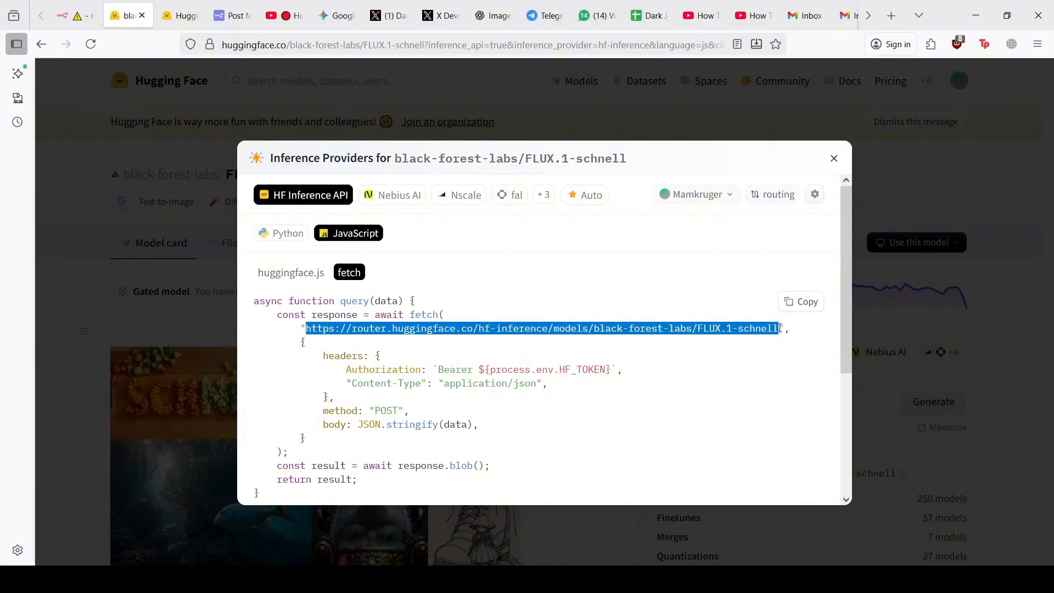
Replace the URL with the router FLUX.1-schnell endpoint and rerun, getting a payment-required error
{"action": "left_click", "coordinate": [77, 15]}
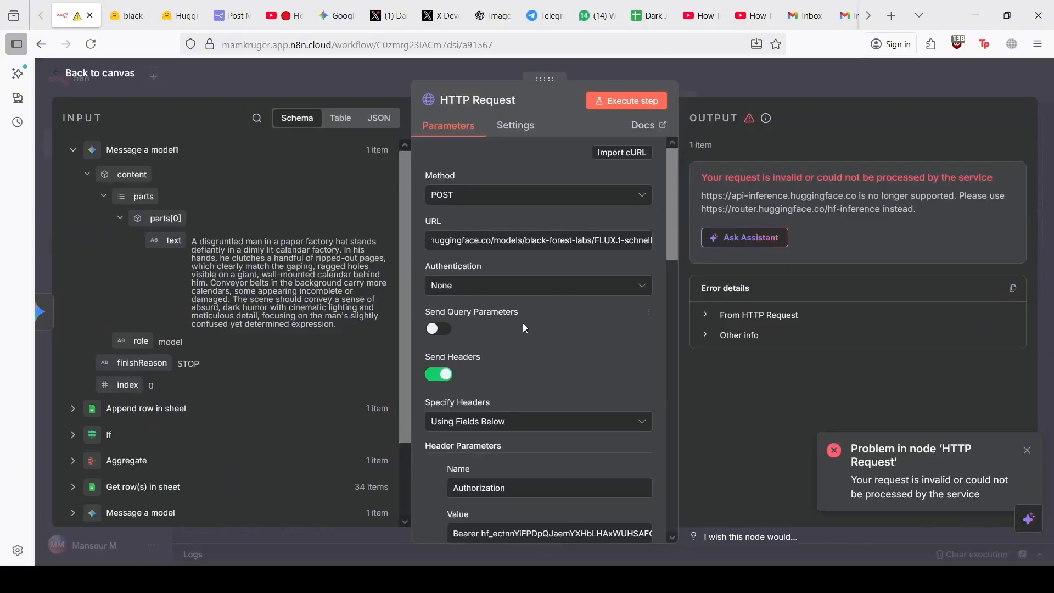
{"action": "left_click", "coordinate": [492, 246]}
{"action": "key", "text": "ctrl+a"}
{"action": "key", "text": "ctrl+v"}
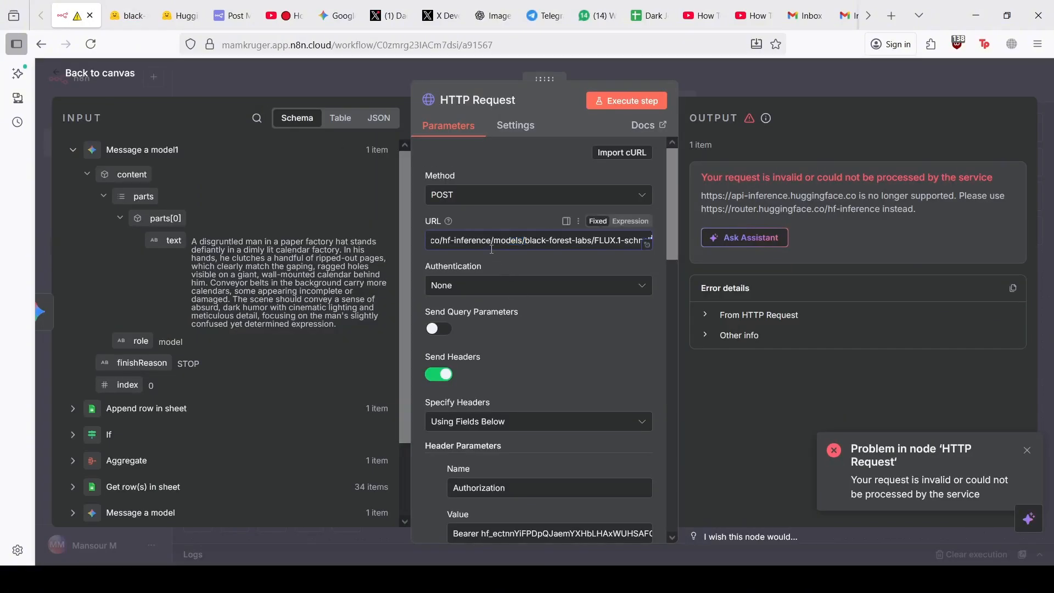
{"action": "left_click", "coordinate": [637, 102]}
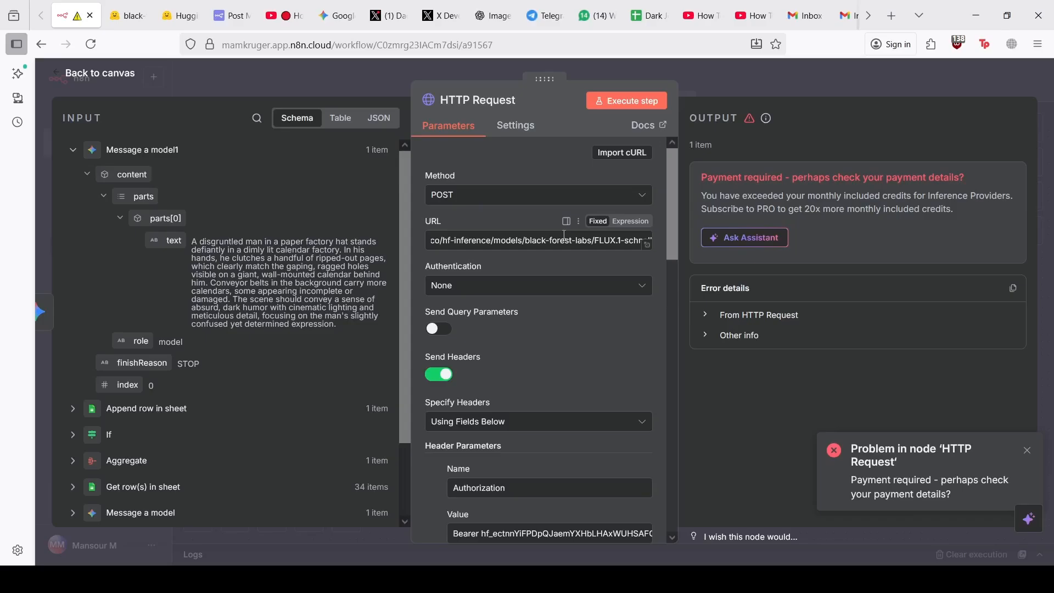
{"action": "left_click", "coordinate": [184, 14]}
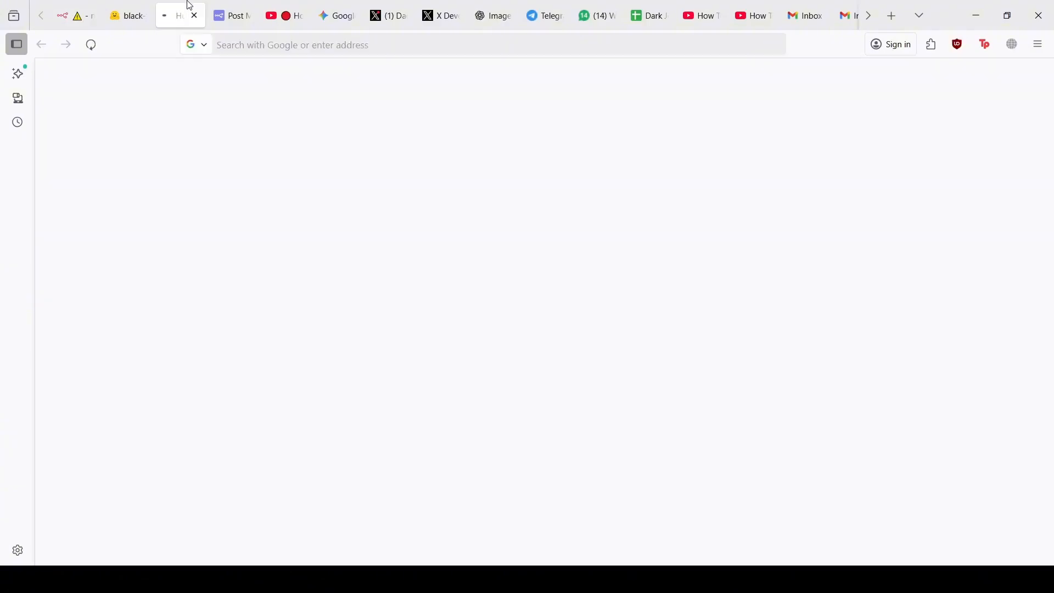
Sort the text-to-image models by most likes and open FLUX.1-dev
{"action": "left_click", "coordinate": [128, 16]}
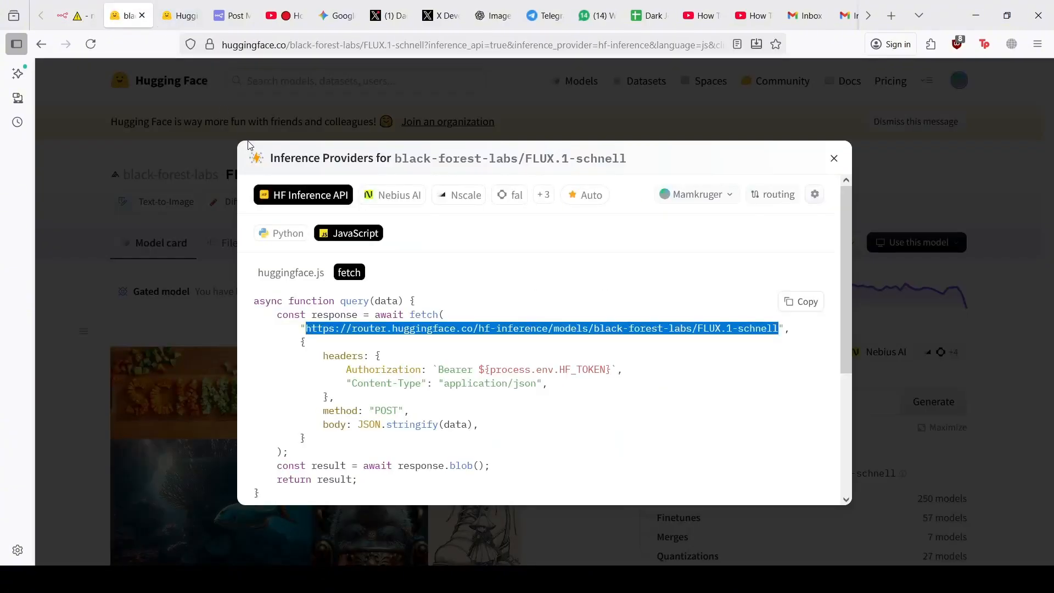
{"action": "left_click", "coordinate": [43, 44]}
{"action": "scroll", "coordinate": [542, 417], "scroll_direction": "down", "scroll_amount": 2}
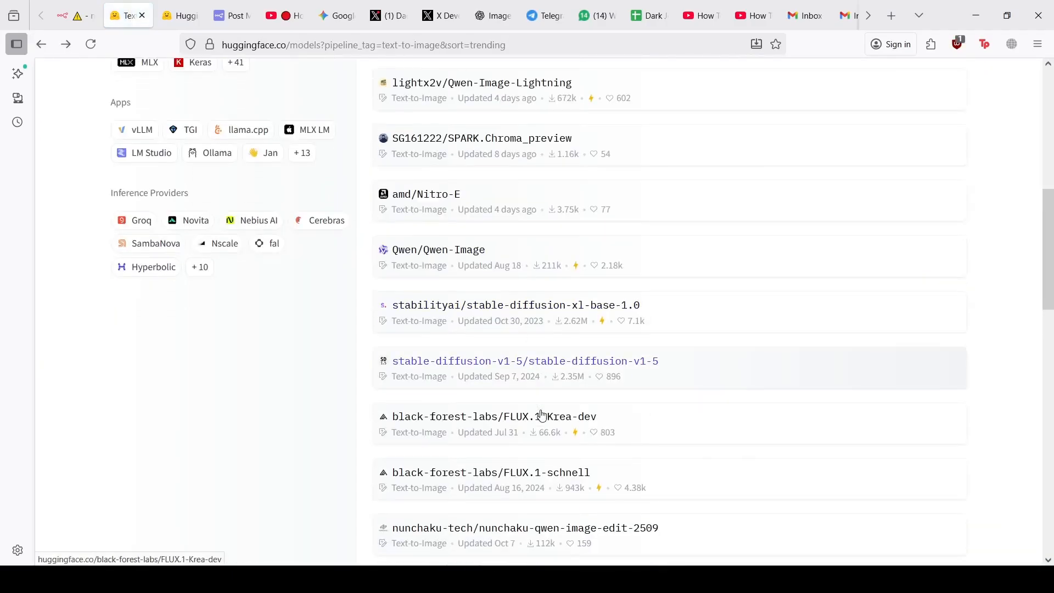
{"action": "scroll", "coordinate": [544, 413], "scroll_direction": "down", "scroll_amount": 1}
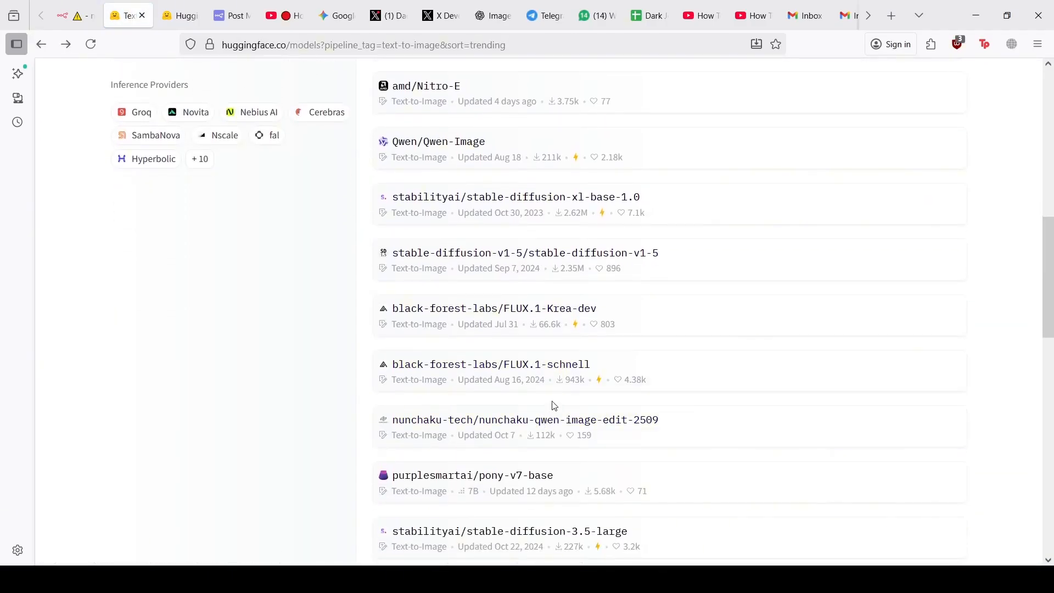
{"action": "scroll", "coordinate": [480, 351], "scroll_direction": "down", "scroll_amount": 3}
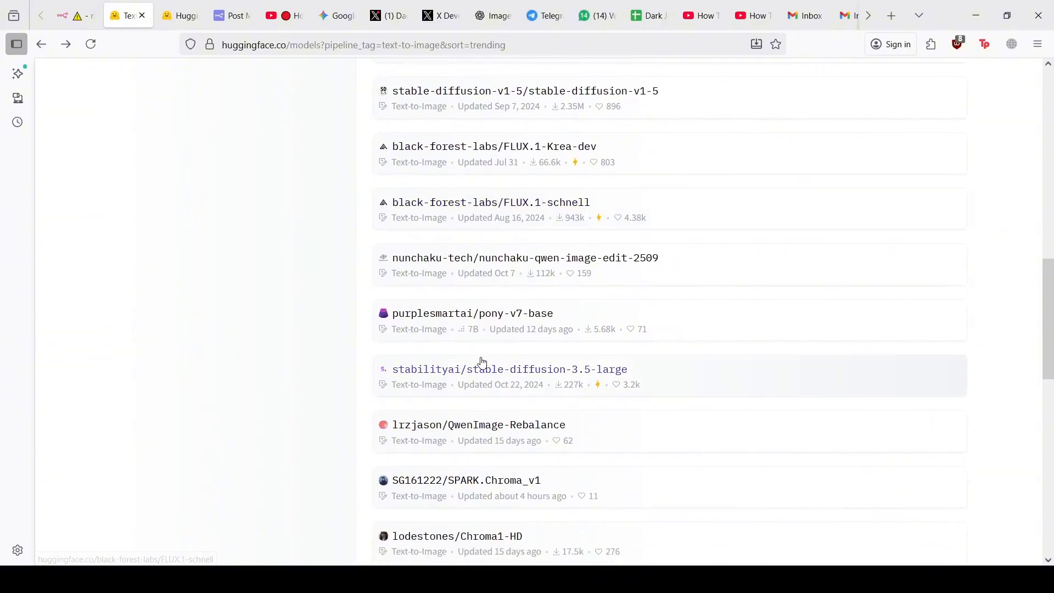
{"action": "scroll", "coordinate": [483, 363], "scroll_direction": "down", "scroll_amount": 4}
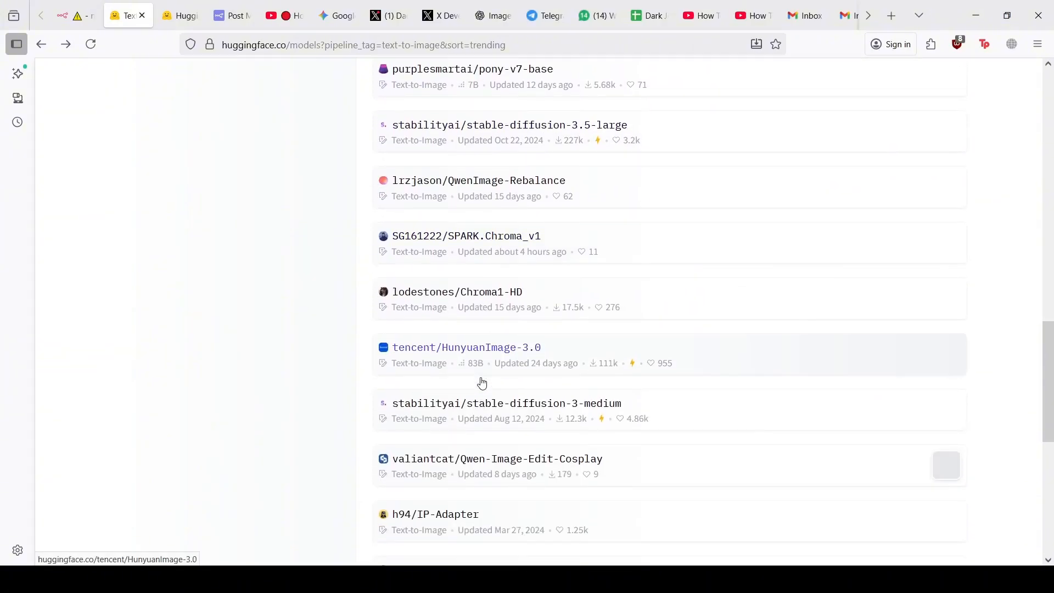
{"action": "scroll", "coordinate": [482, 378], "scroll_direction": "up", "scroll_amount": 6}
{"action": "scroll", "coordinate": [483, 382], "scroll_direction": "up", "scroll_amount": 5}
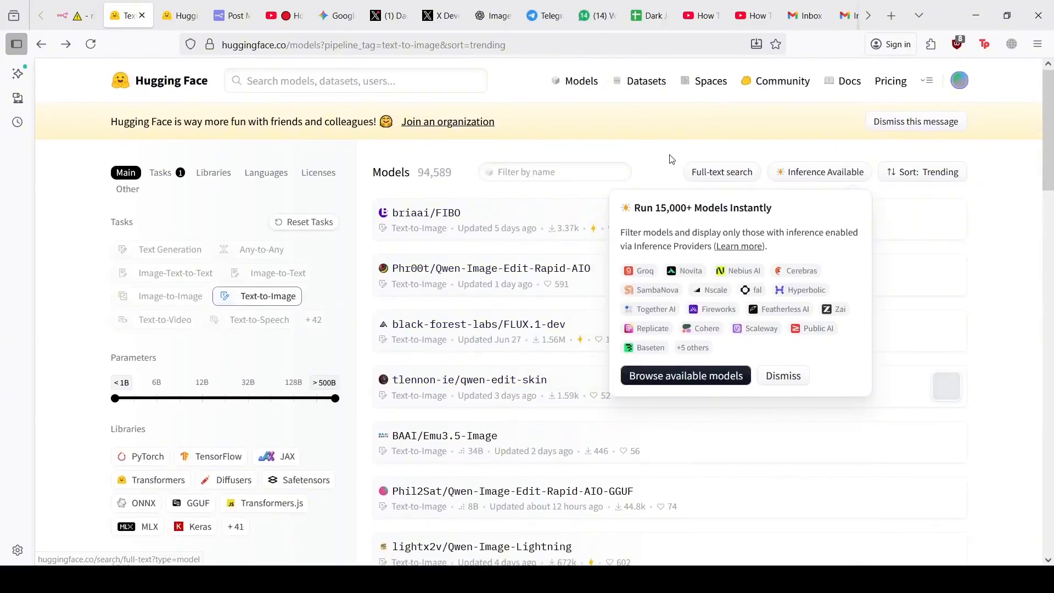
{"action": "left_click", "coordinate": [901, 172]}
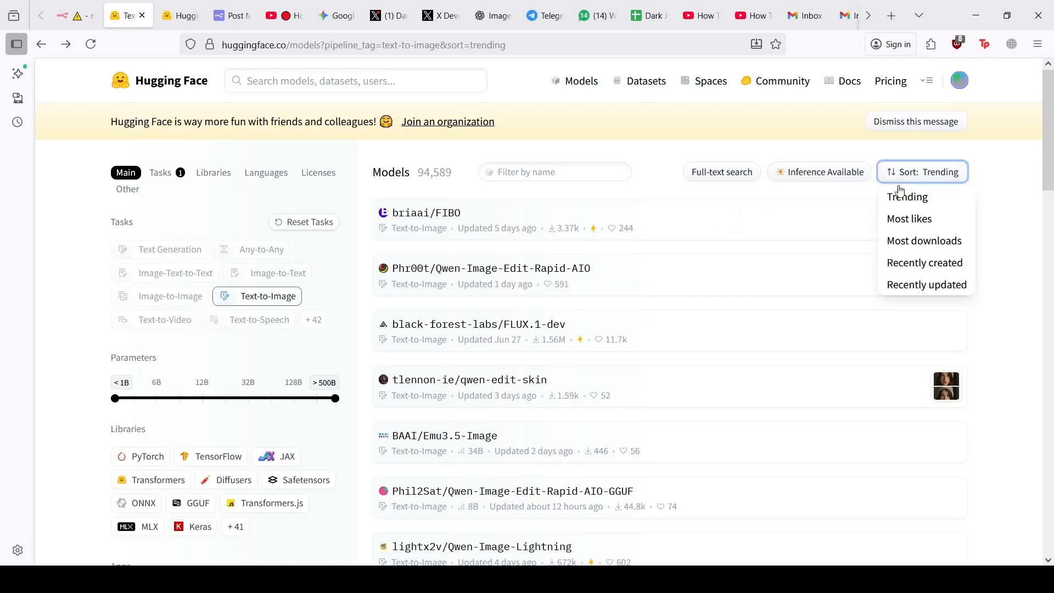
{"action": "left_click", "coordinate": [904, 221]}
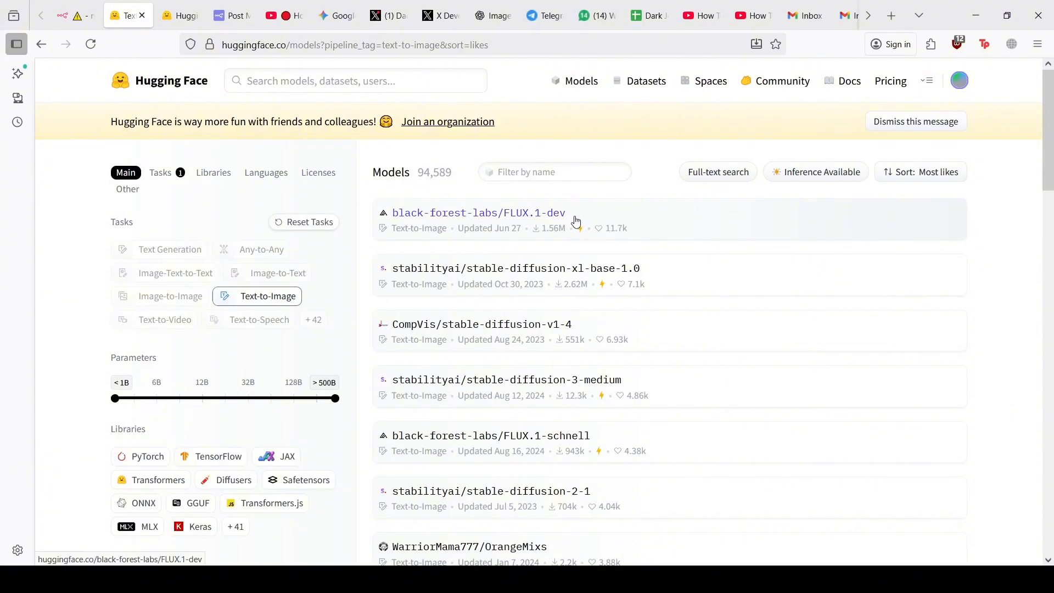
{"action": "left_click", "coordinate": [556, 215]}
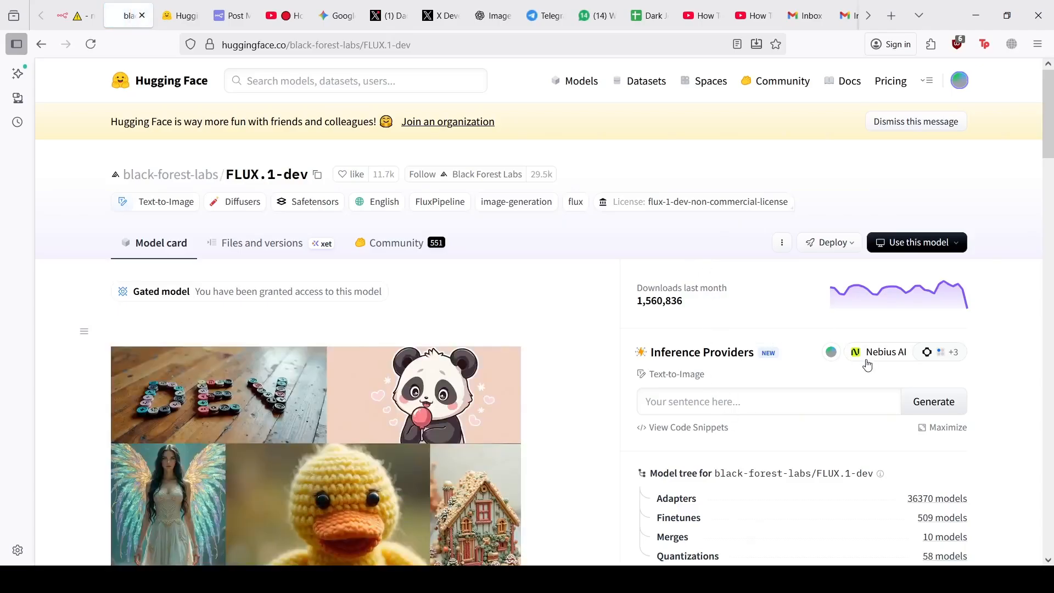
Select FLUX.1-dev's hf-inference endpoint URL in the JavaScript fetch snippet using HF Inference API
{"action": "left_click", "coordinate": [670, 428]}
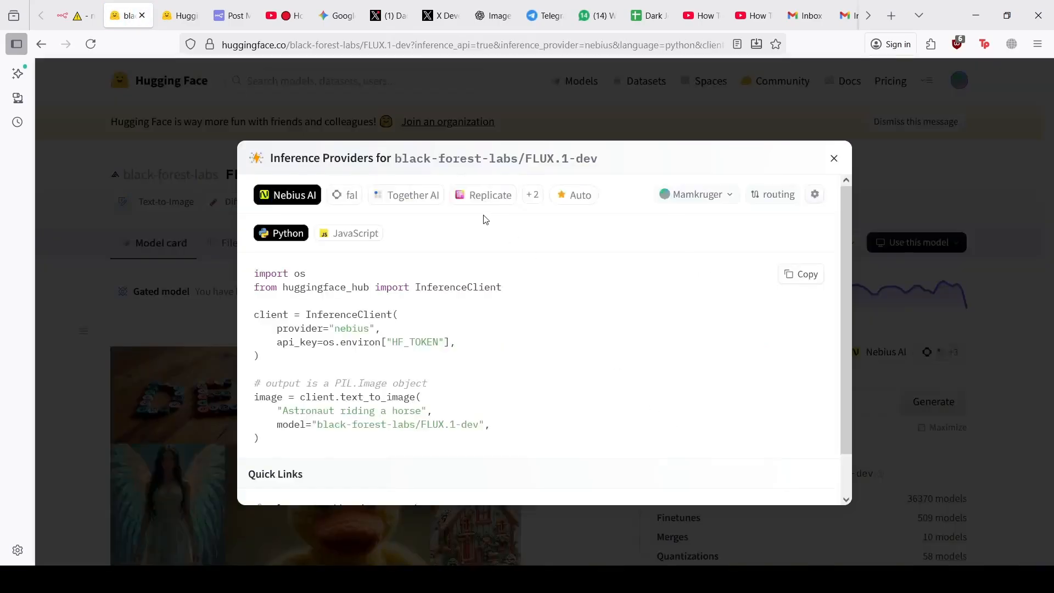
{"action": "left_click", "coordinate": [377, 234]}
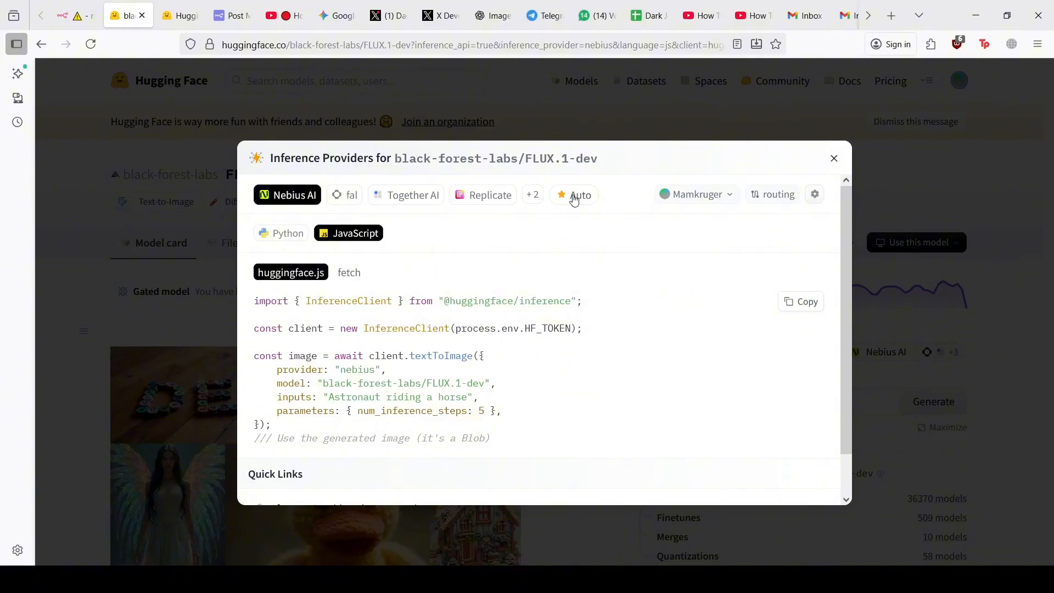
{"action": "left_click", "coordinate": [363, 270]}
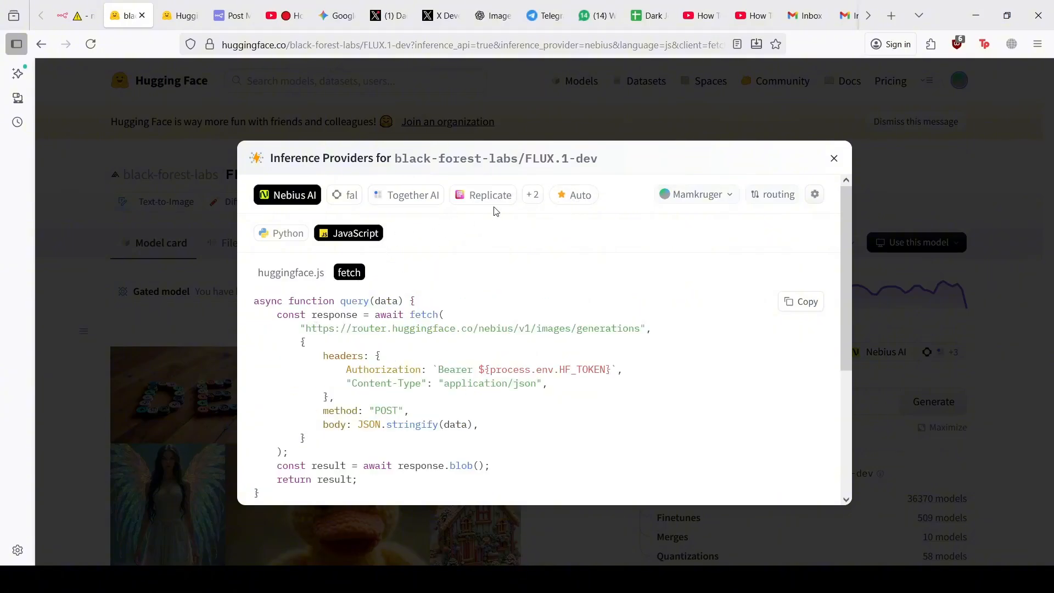
{"action": "left_click", "coordinate": [532, 195]}
{"action": "left_click", "coordinate": [591, 252]}
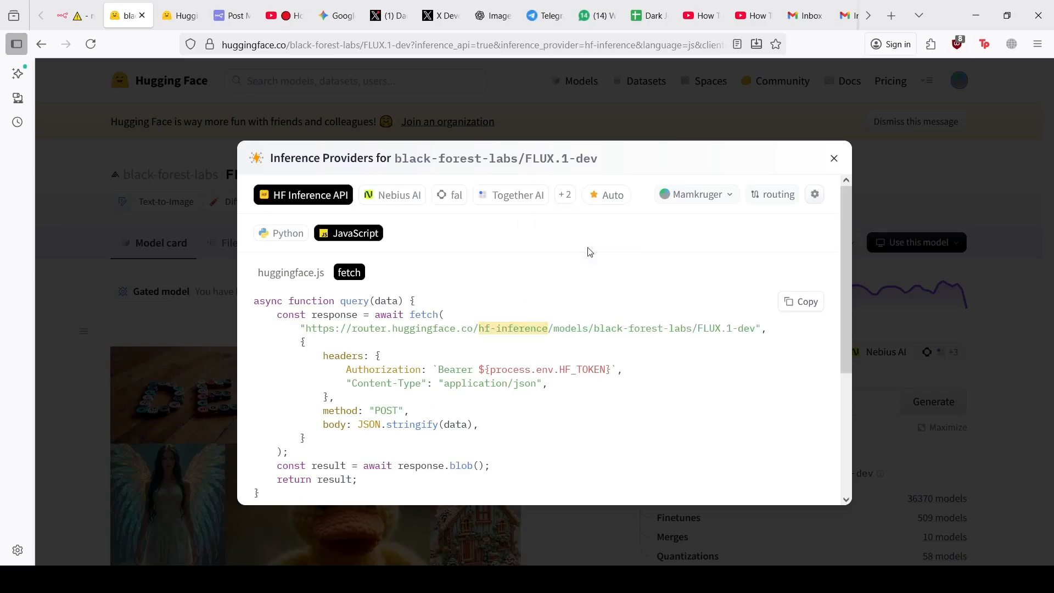
{"action": "left_click_drag", "start_coordinate": [756, 331], "coordinate": [308, 328]}
{"action": "key", "text": "ctrl+c"}
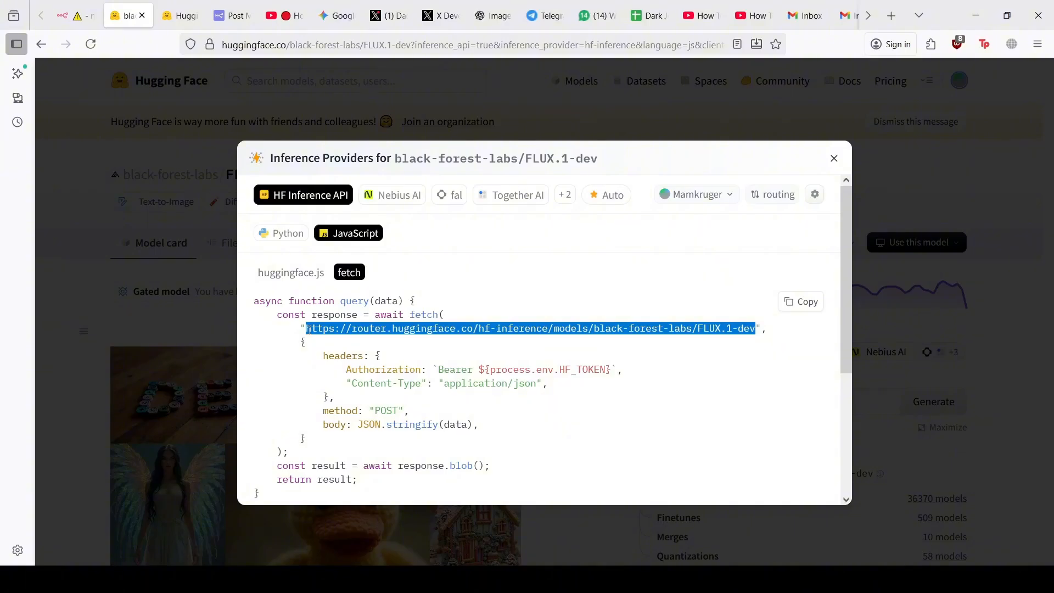
{"action": "left_click", "coordinate": [63, 17]}
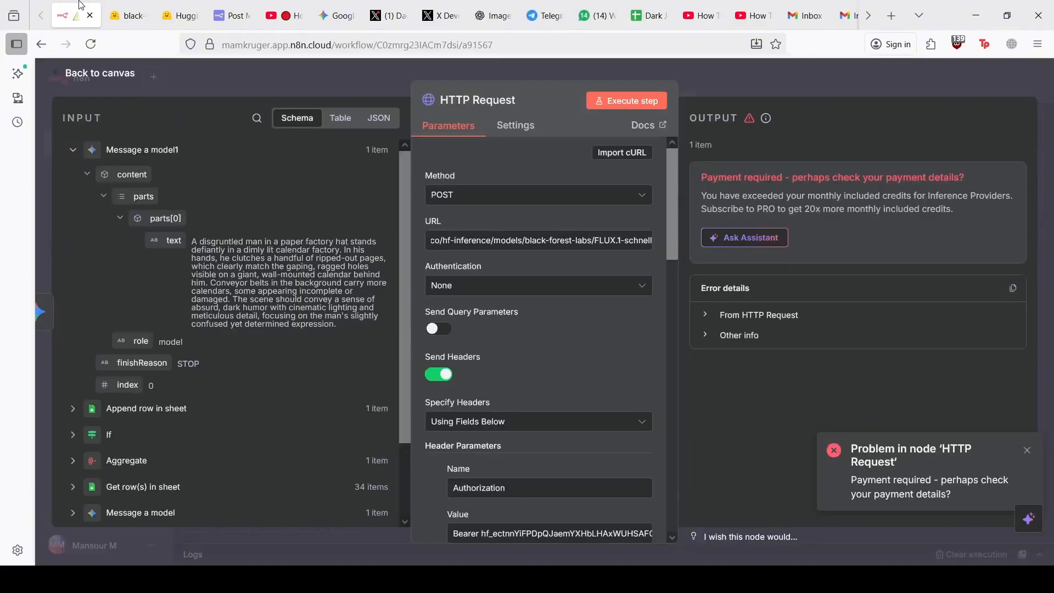
Replace the URL with the FLUX.1-dev endpoint and rerun the HTTP Request node
{"action": "triple_click", "coordinate": [473, 247]}
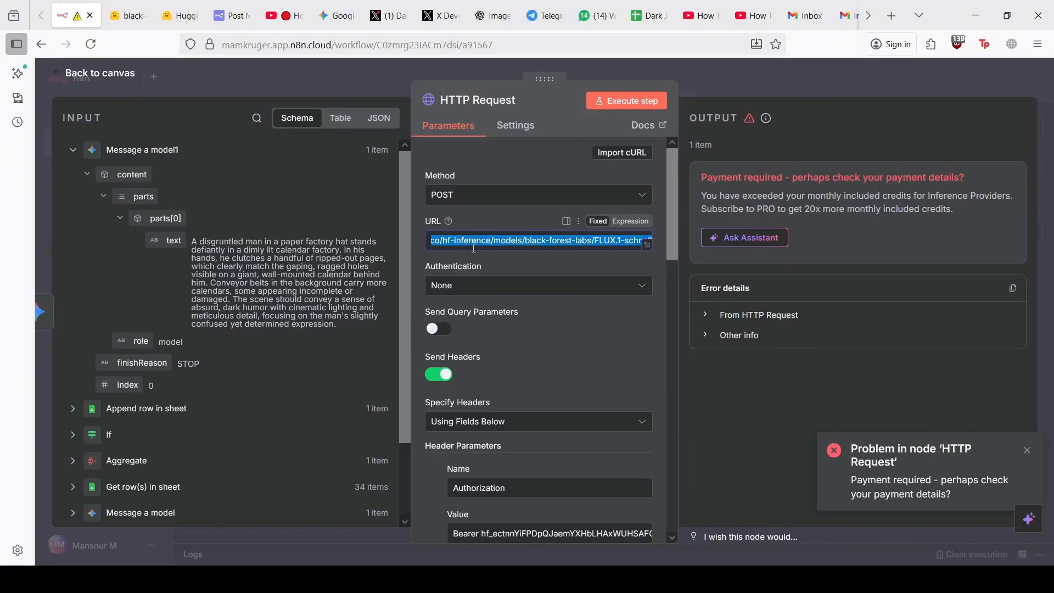
{"action": "key", "text": "ctrl+v"}
{"action": "left_click", "coordinate": [617, 102]}
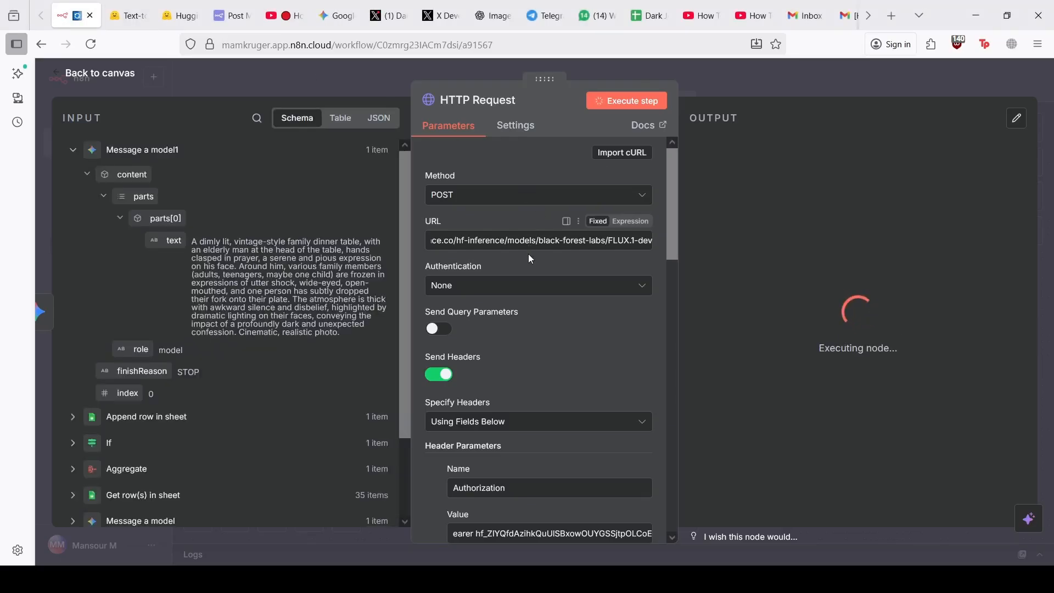
{"action": "scroll", "coordinate": [550, 453], "scroll_direction": "down", "scroll_amount": 2}
{"action": "scroll", "coordinate": [521, 461], "scroll_direction": "up", "scroll_amount": 2}
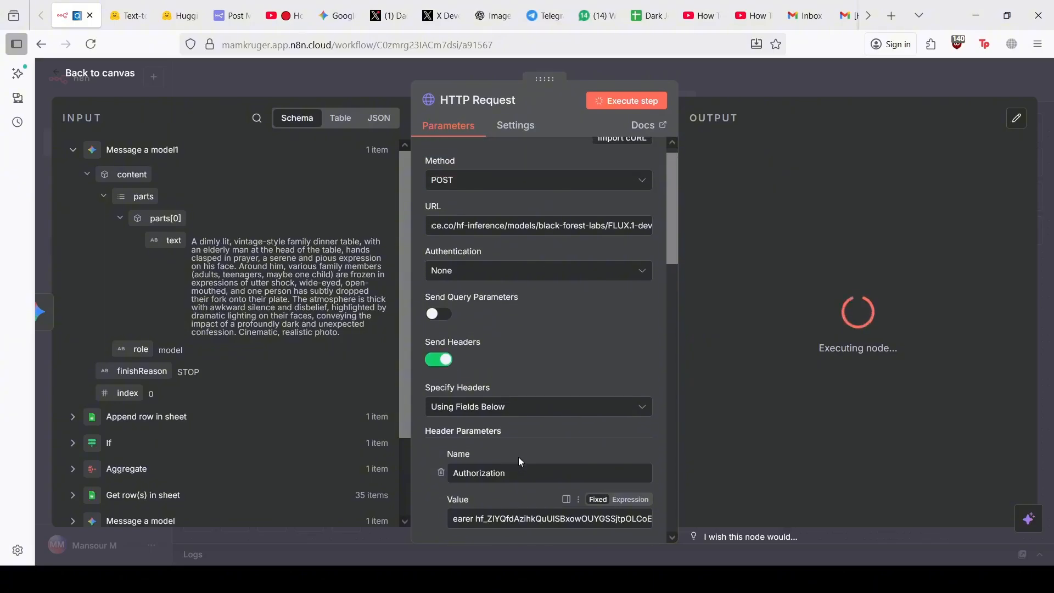
Check the Authorization token and keep headers on Using Fields Below while the 898 kB PNG returns
{"action": "left_click", "coordinate": [455, 533]}
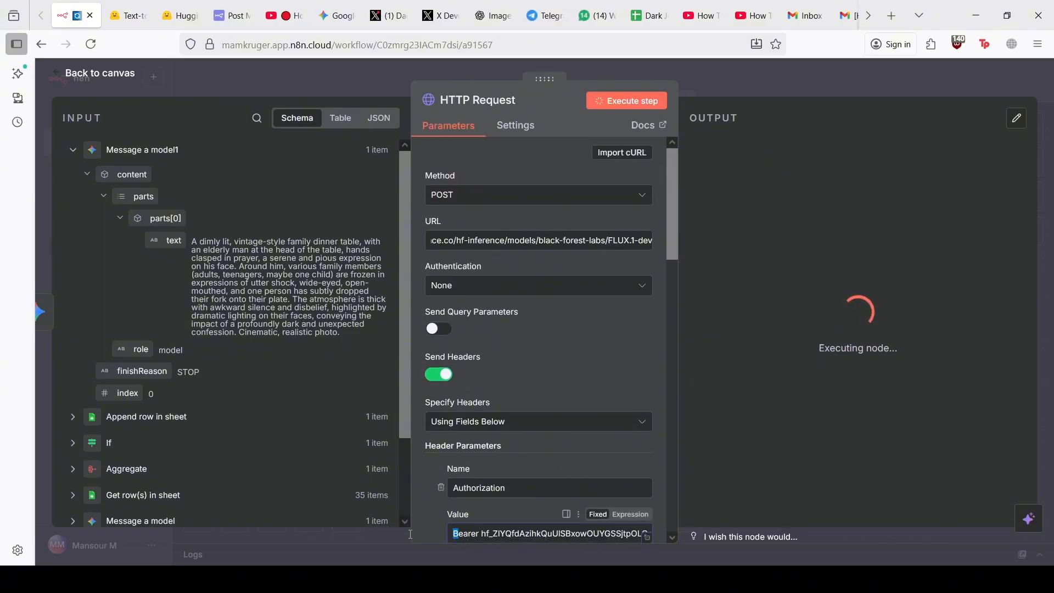
{"action": "left_click", "coordinate": [513, 533]}
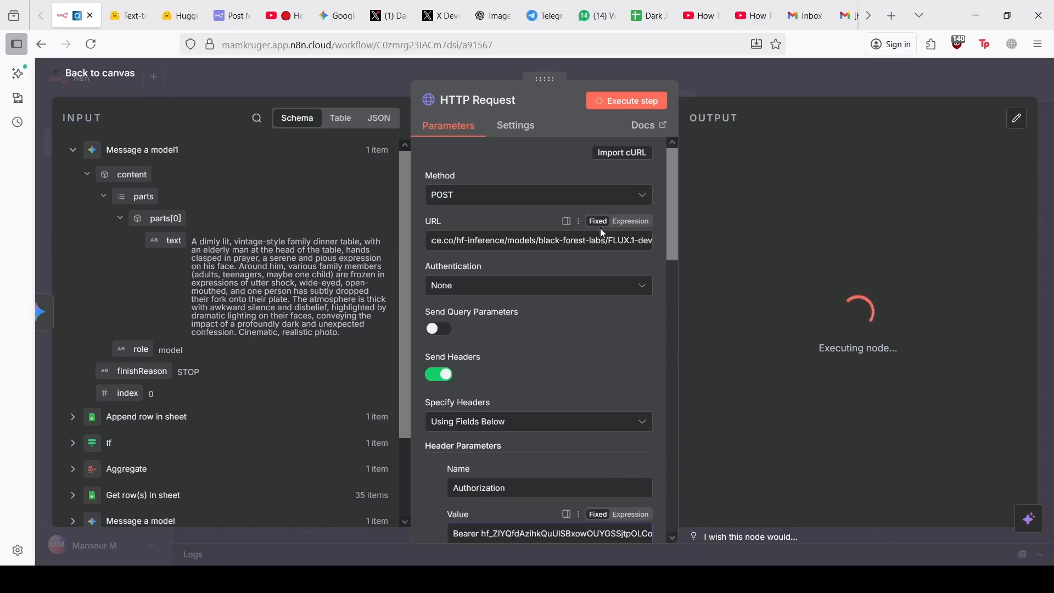
{"action": "scroll", "coordinate": [583, 282], "scroll_direction": "down", "scroll_amount": 8}
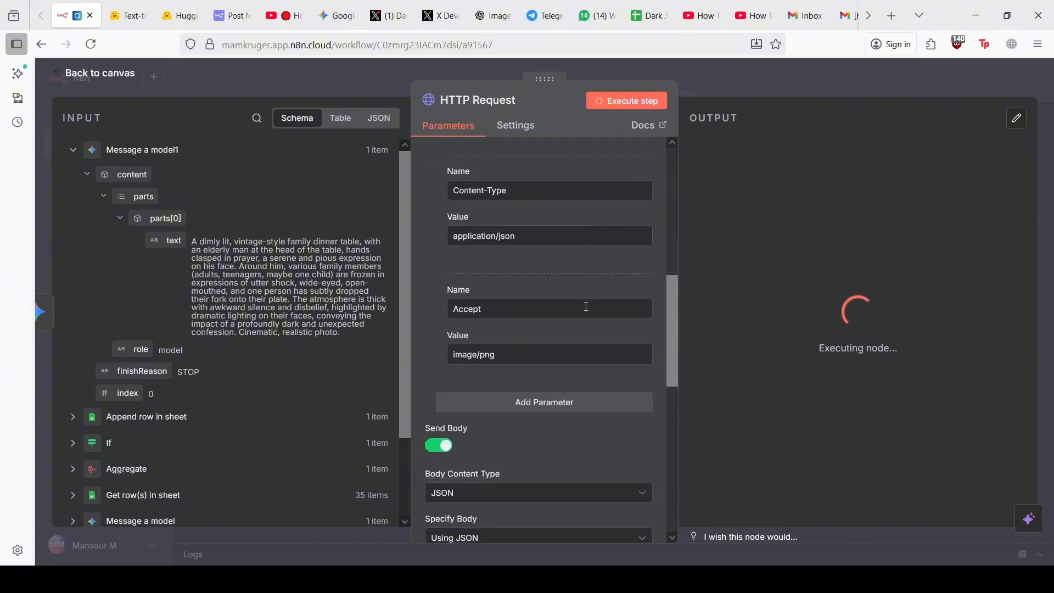
{"action": "scroll", "coordinate": [586, 307], "scroll_direction": "down", "scroll_amount": 8}
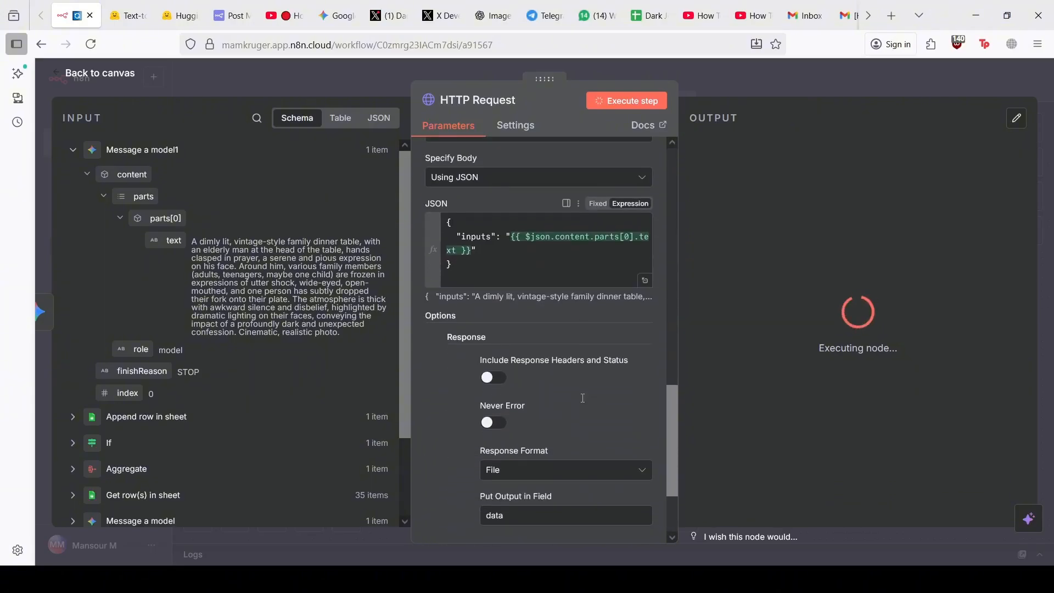
{"action": "scroll", "coordinate": [583, 407], "scroll_direction": "down", "scroll_amount": 3}
{"action": "scroll", "coordinate": [583, 413], "scroll_direction": "up", "scroll_amount": 10}
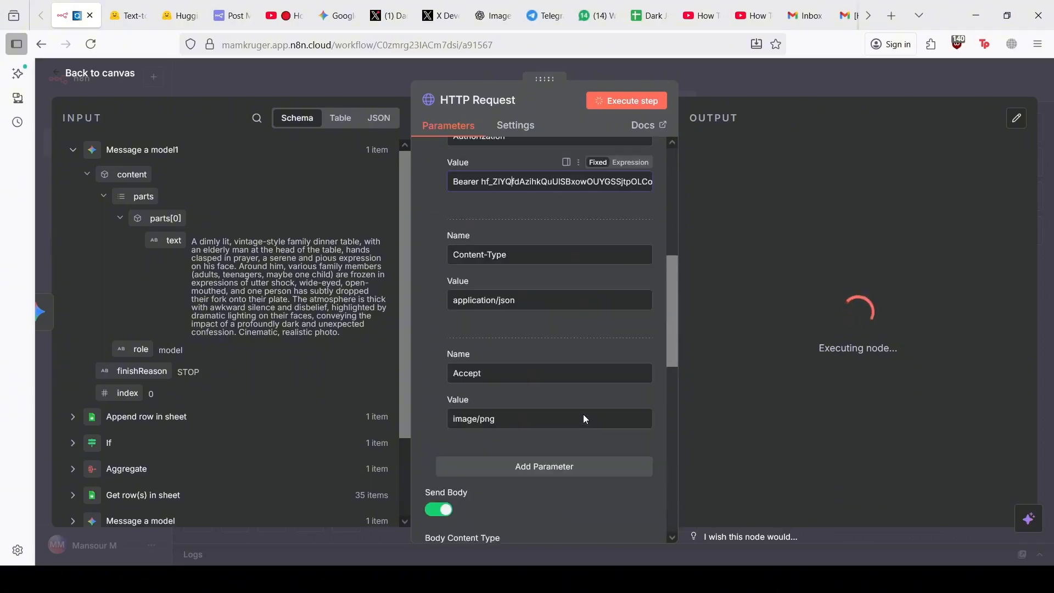
{"action": "scroll", "coordinate": [583, 414], "scroll_direction": "up", "scroll_amount": 6}
{"action": "left_click", "coordinate": [583, 421]}
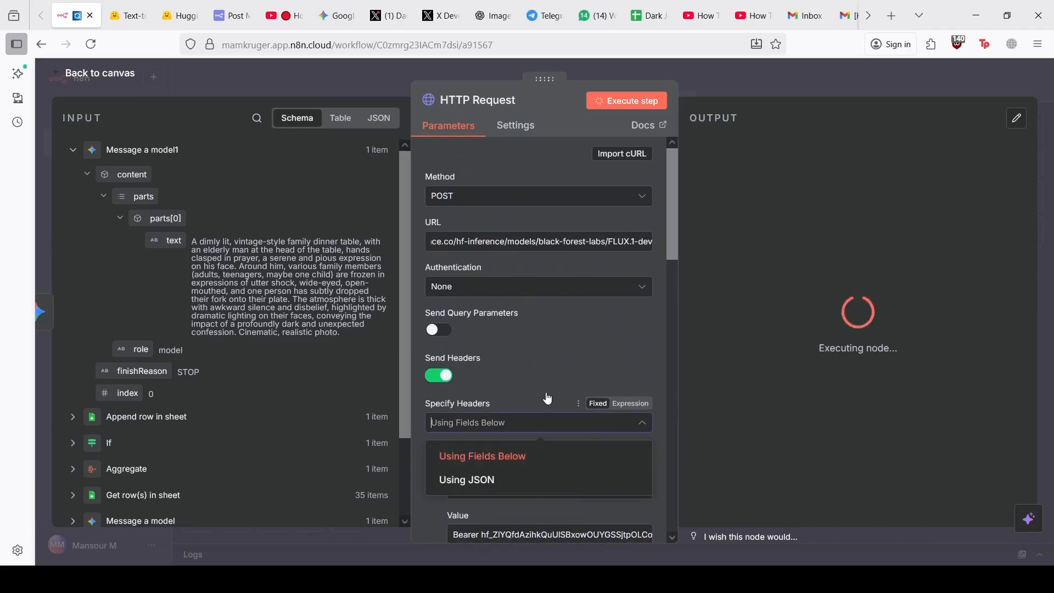
{"action": "left_click", "coordinate": [535, 418]}
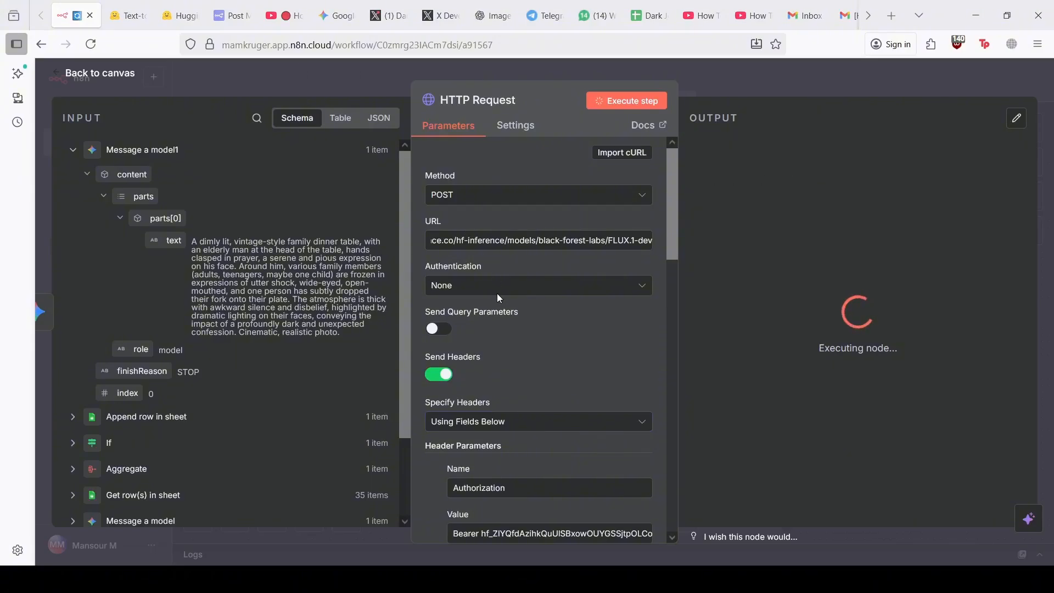
{"action": "left_click", "coordinate": [615, 419]}
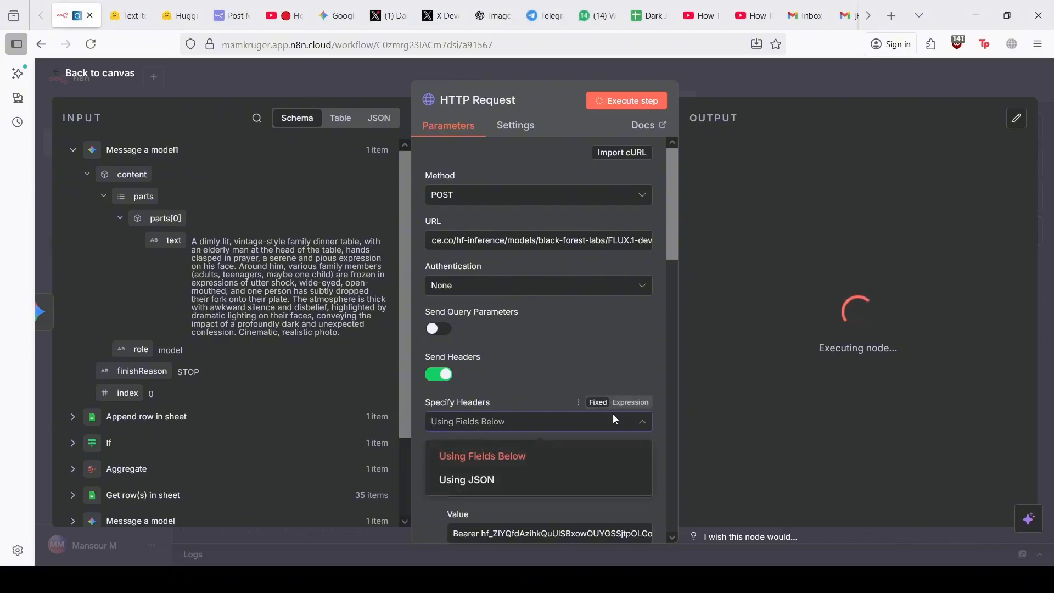
{"action": "left_click", "coordinate": [756, 367]}
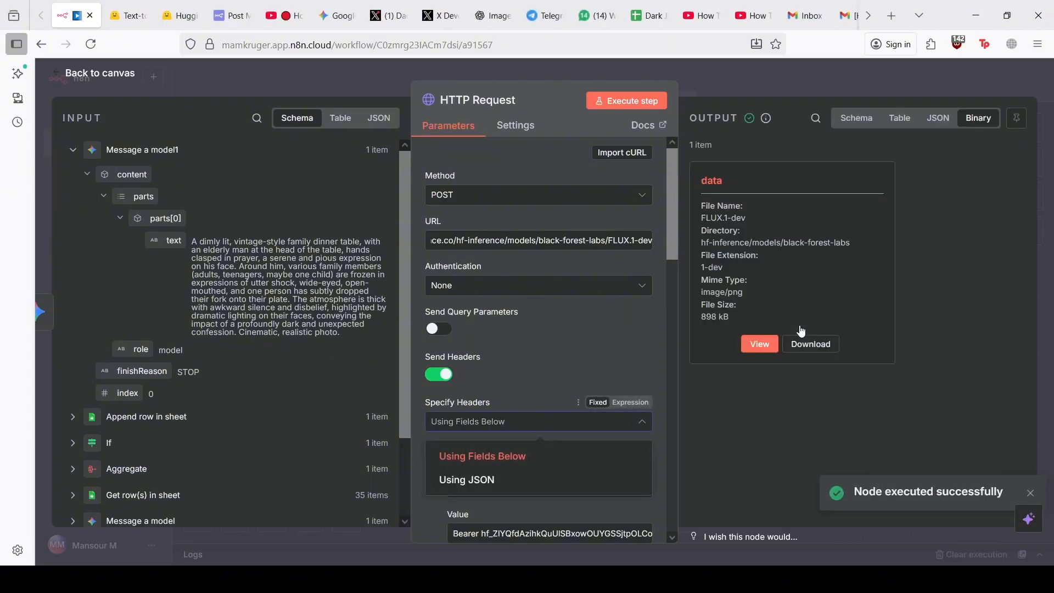
View the returned family dinner-table image, then expand Message a model to read the joke
{"action": "left_click", "coordinate": [764, 346]}
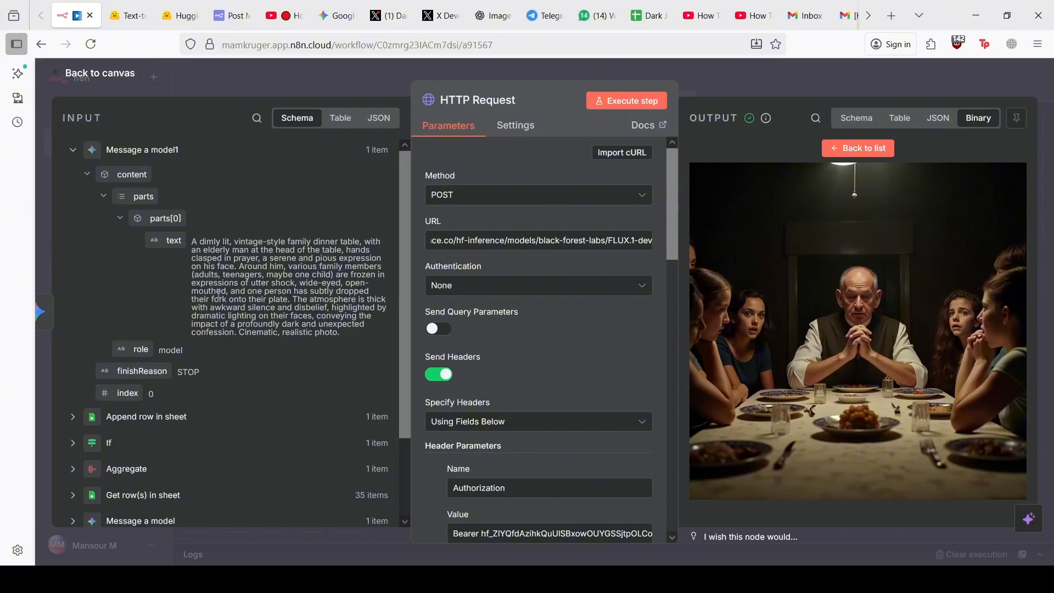
{"action": "scroll", "coordinate": [219, 293], "scroll_direction": "down", "scroll_amount": 2}
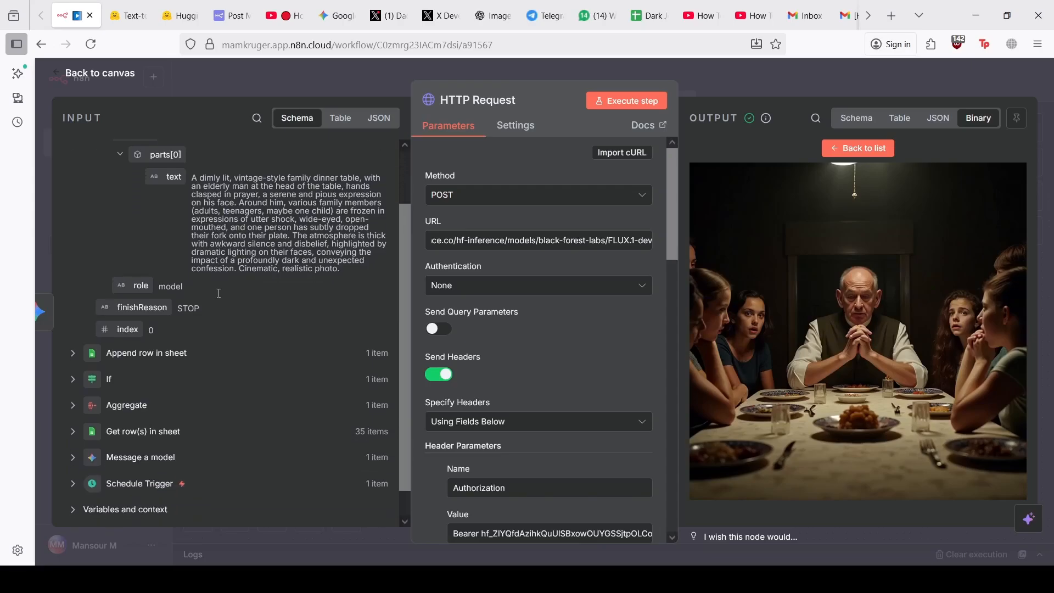
{"action": "left_click", "coordinate": [76, 459]}
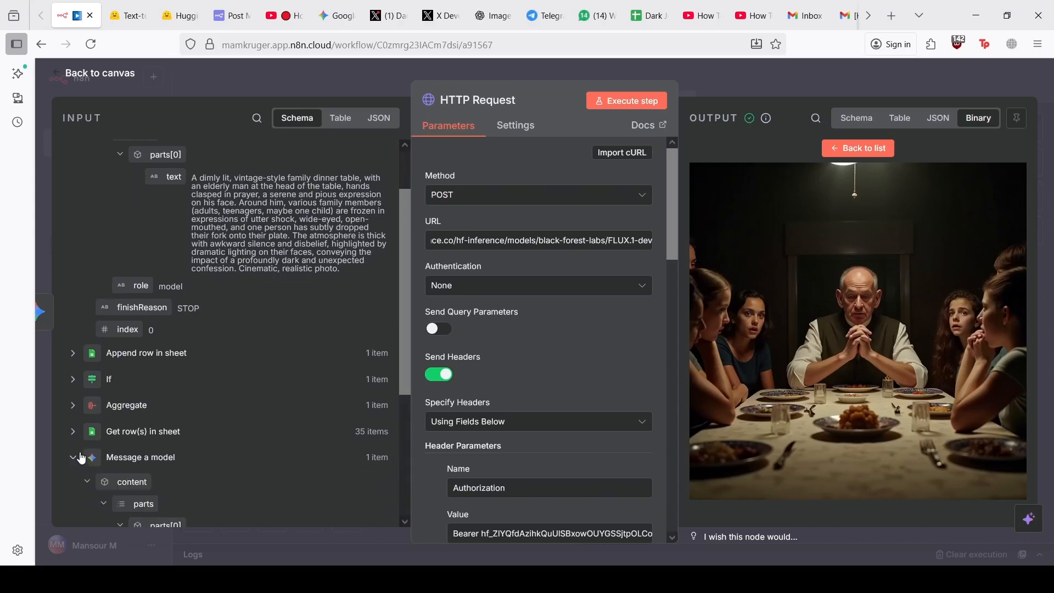
{"action": "scroll", "coordinate": [112, 420], "scroll_direction": "down", "scroll_amount": 3}
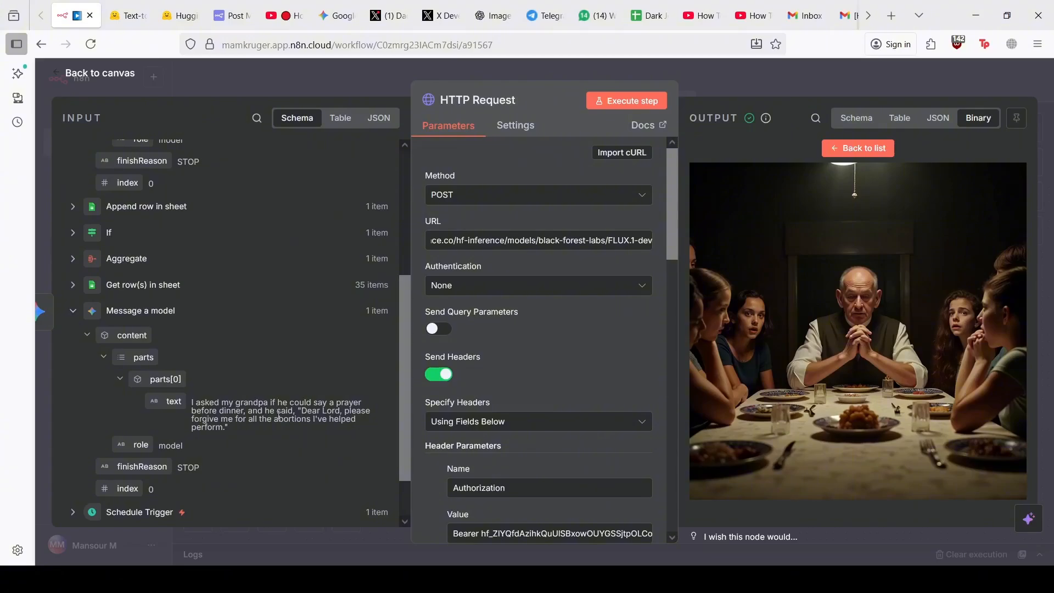
{"action": "scroll", "coordinate": [278, 417], "scroll_direction": "up", "scroll_amount": 1}
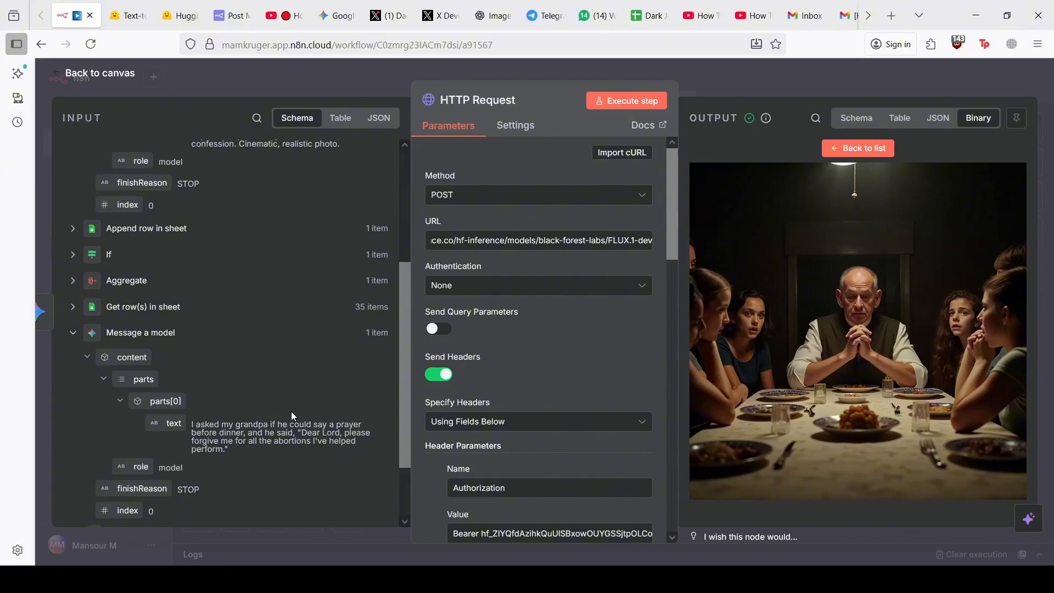
{"action": "scroll", "coordinate": [291, 415], "scroll_direction": "up", "scroll_amount": 6}
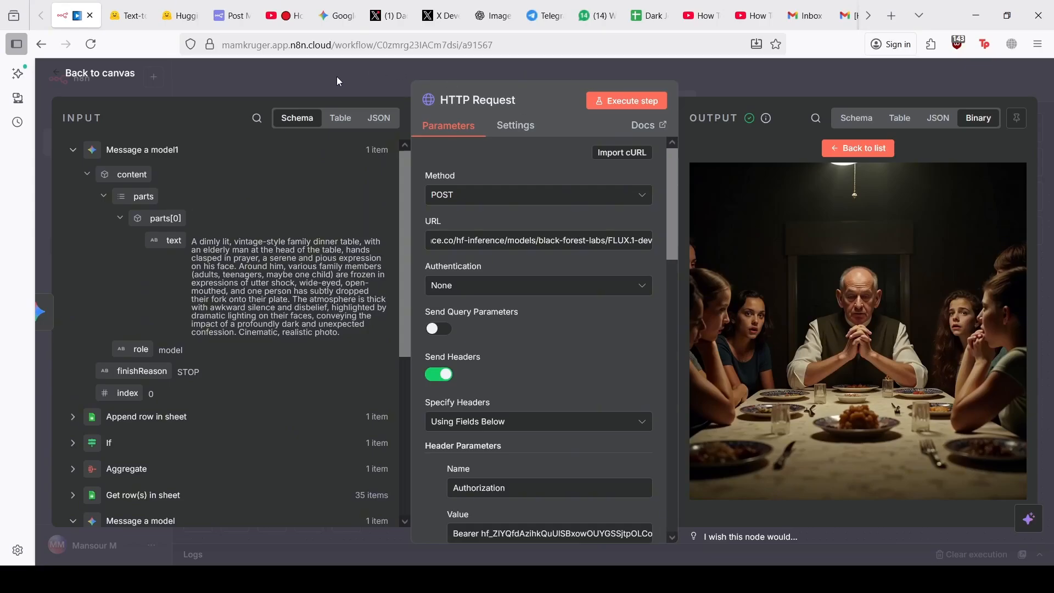
Return to the workflow canvas and glance at the Dark Jokes spreadsheet
{"action": "left_click", "coordinate": [273, 73]}
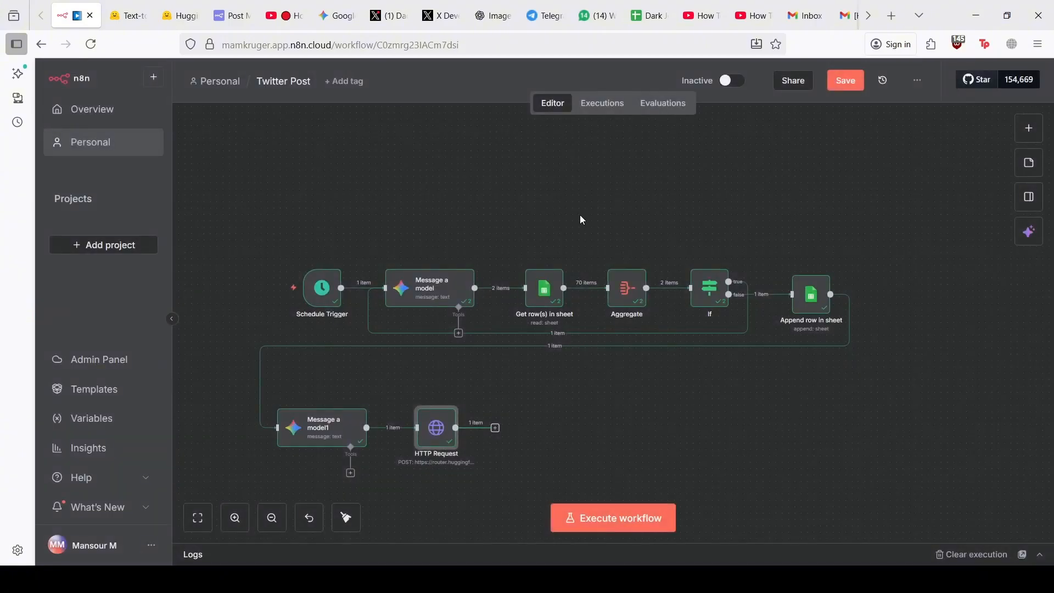
{"action": "scroll", "coordinate": [575, 215], "scroll_direction": "right", "scroll_amount": 1}
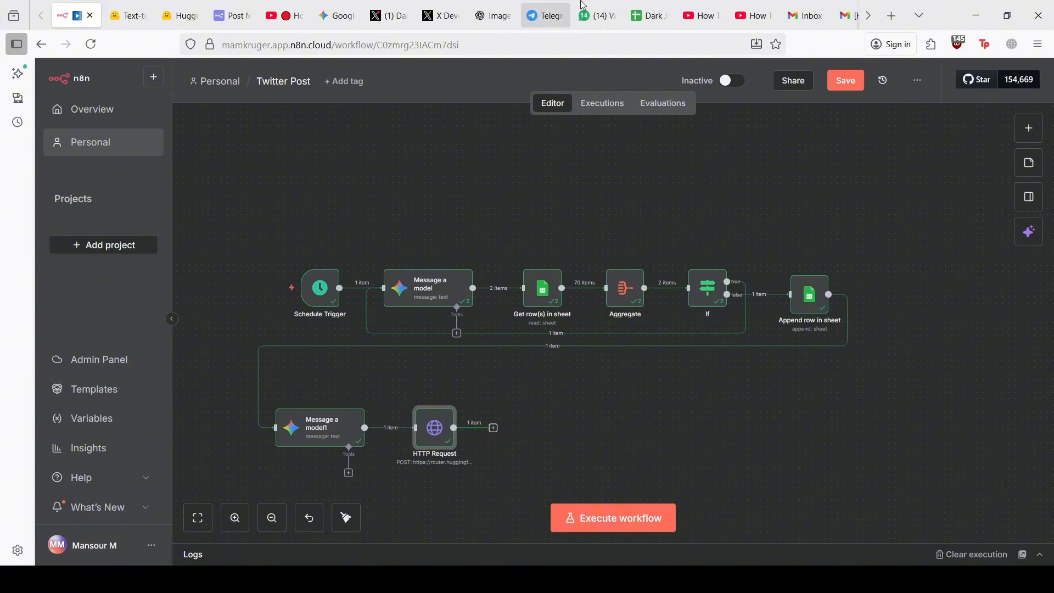
{"action": "left_click", "coordinate": [650, 15]}
{"action": "scroll", "coordinate": [566, 316], "scroll_direction": "down", "scroll_amount": 2}
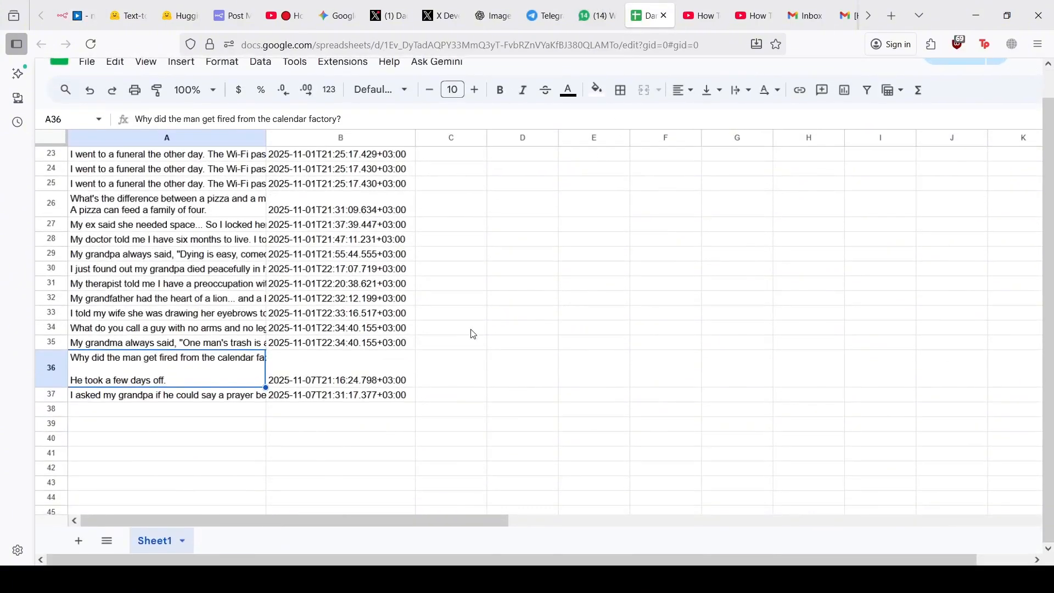
{"action": "left_click", "coordinate": [70, 6]}
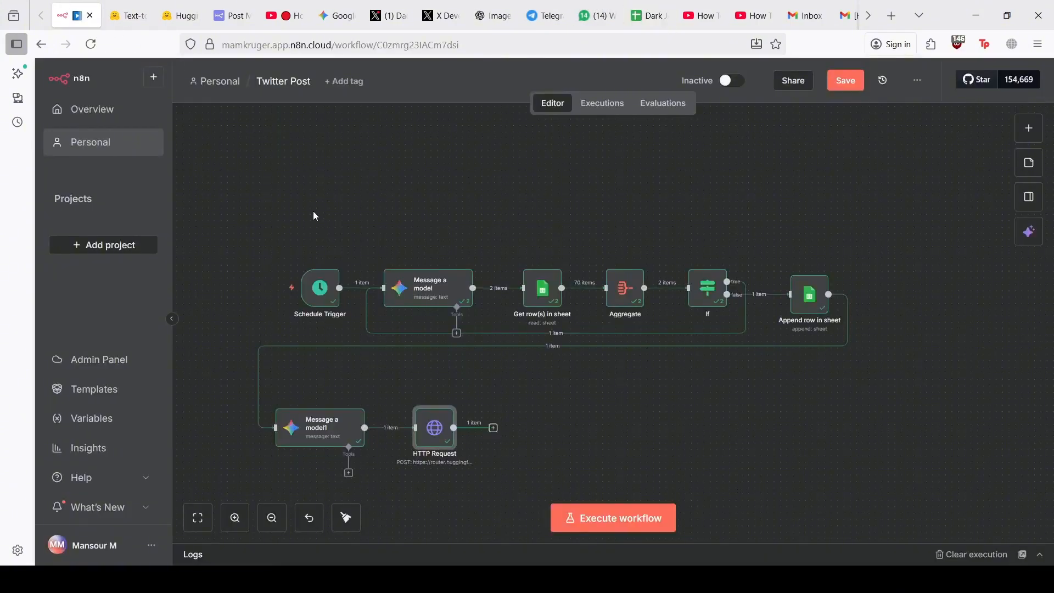
Check the run output of the Get row(s) in sheet node, then close it
{"action": "double_click", "coordinate": [541, 296]}
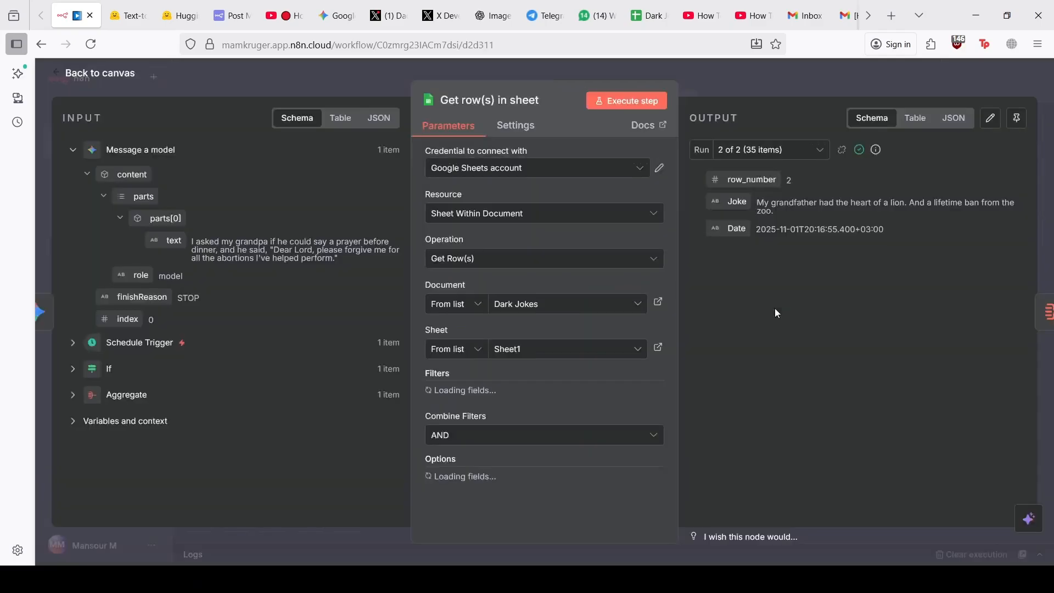
{"action": "left_click", "coordinate": [777, 155]}
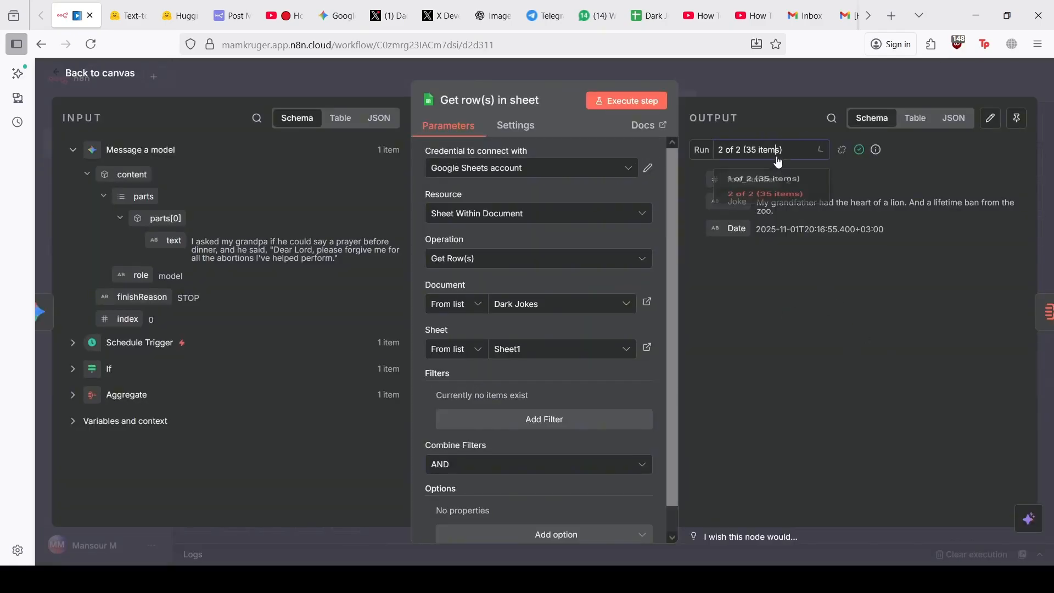
{"action": "left_click", "coordinate": [754, 90]}
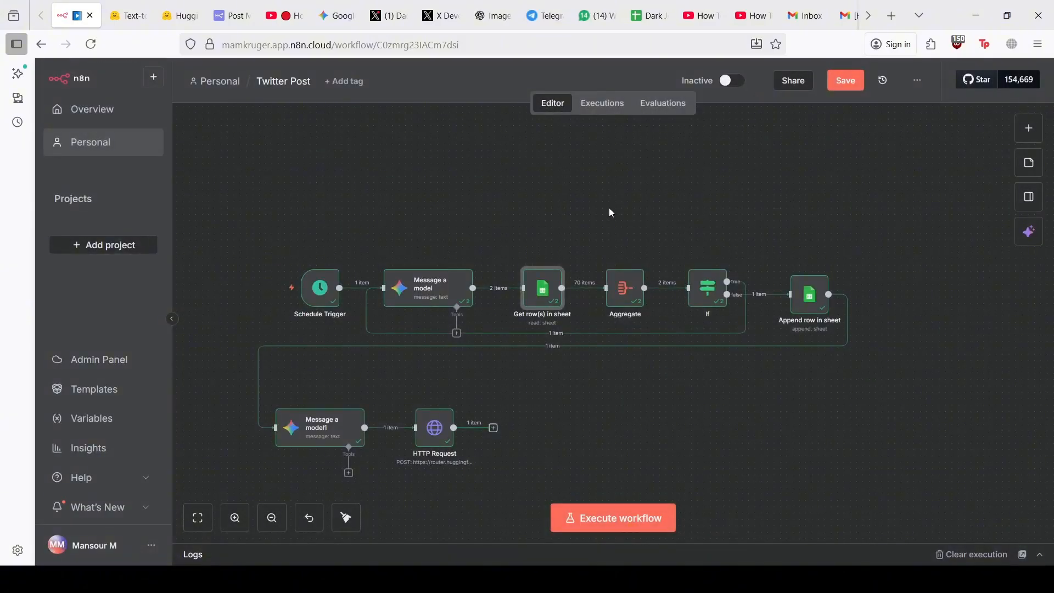
{"action": "scroll", "coordinate": [545, 381], "scroll_direction": "down", "scroll_amount": 1}
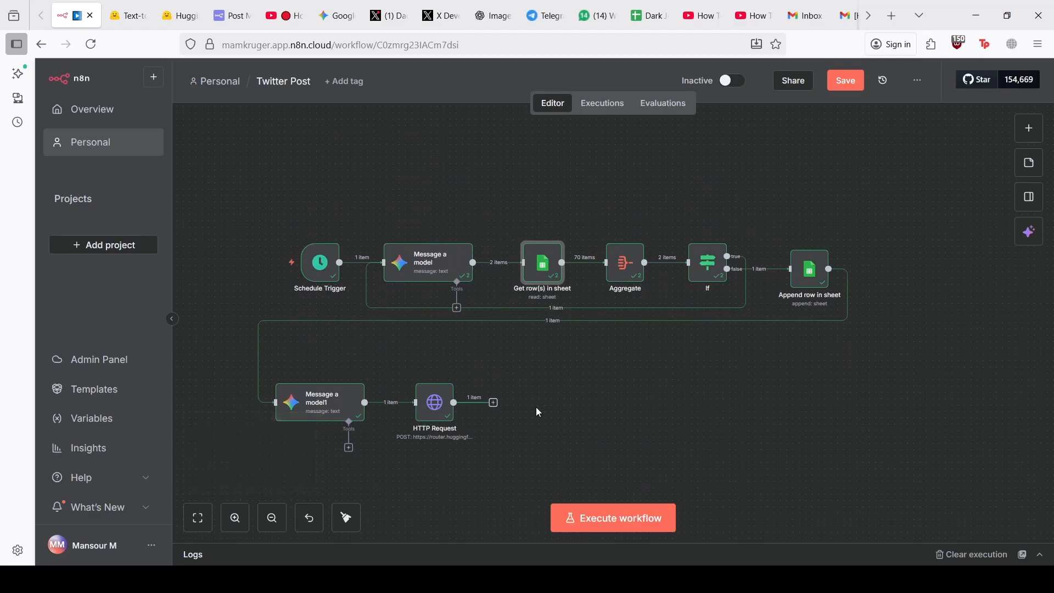
{"action": "scroll", "coordinate": [533, 398], "scroll_direction": "down", "scroll_amount": 1}
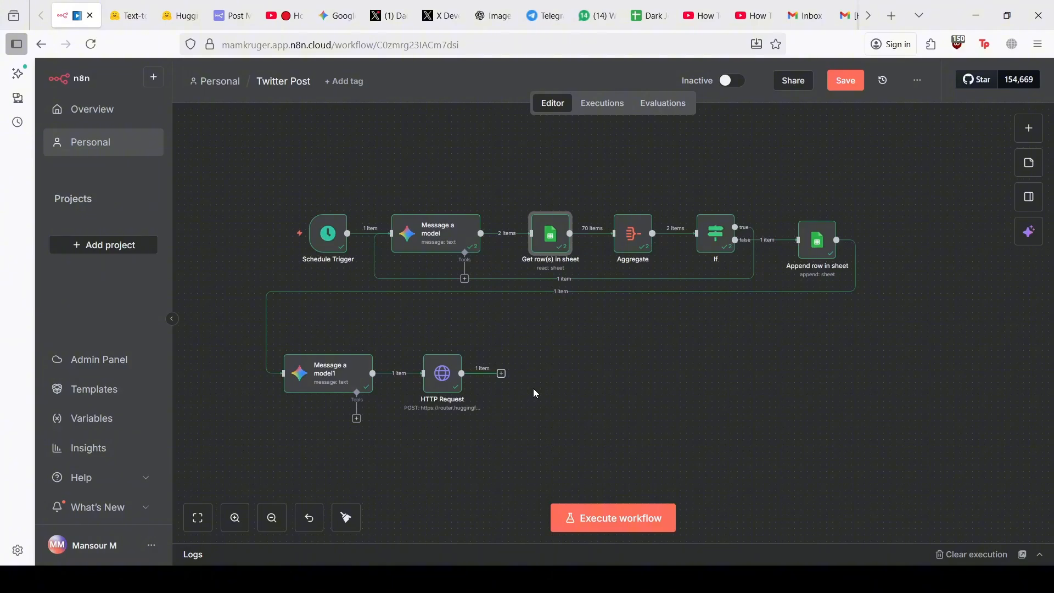
{"action": "left_click", "coordinate": [502, 375]}
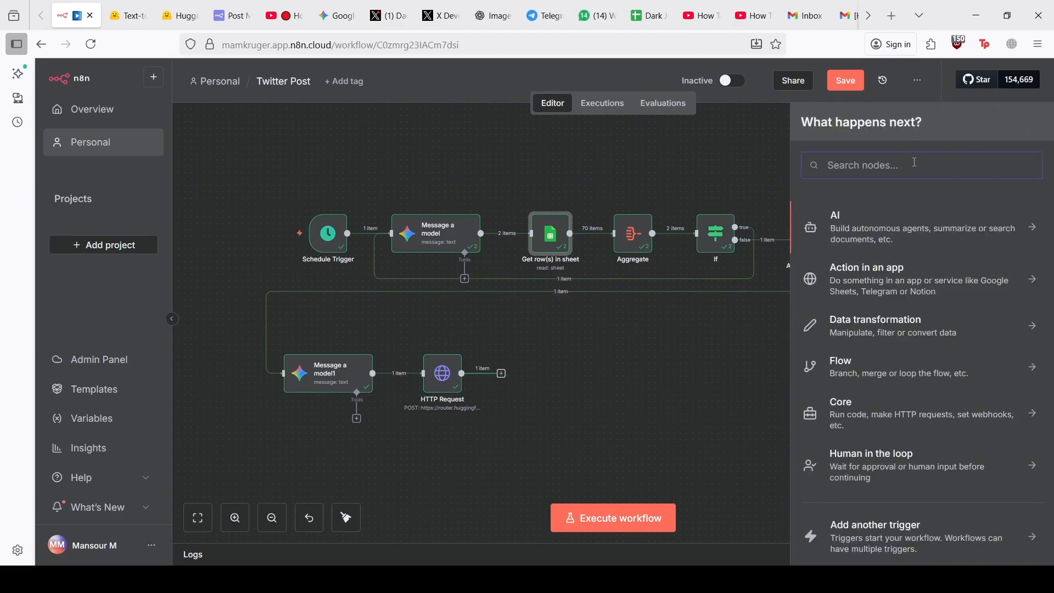
{"action": "type", "text": "twit"}
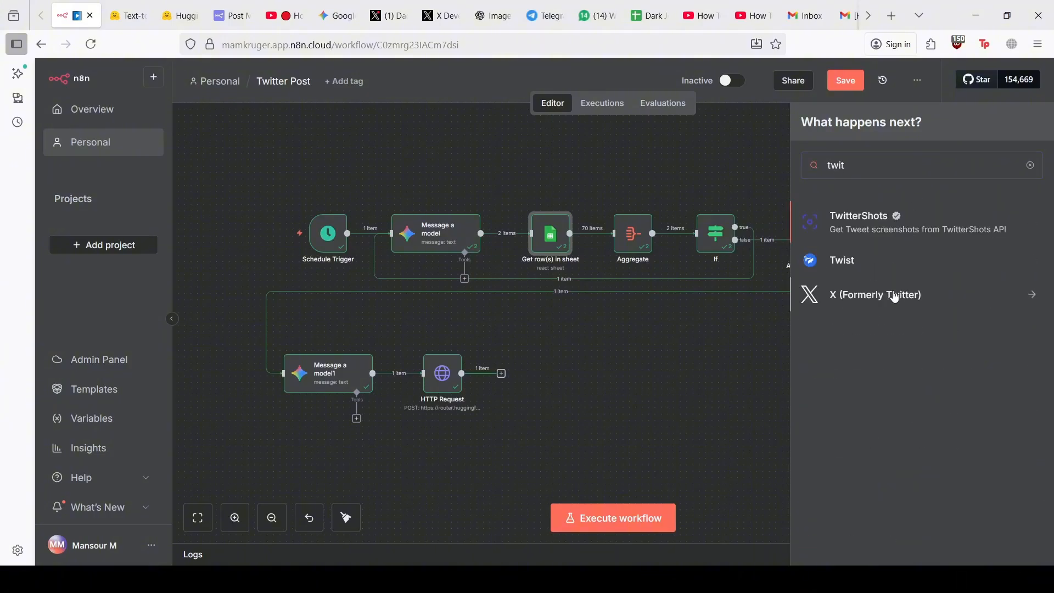
{"action": "left_click", "coordinate": [895, 295]}
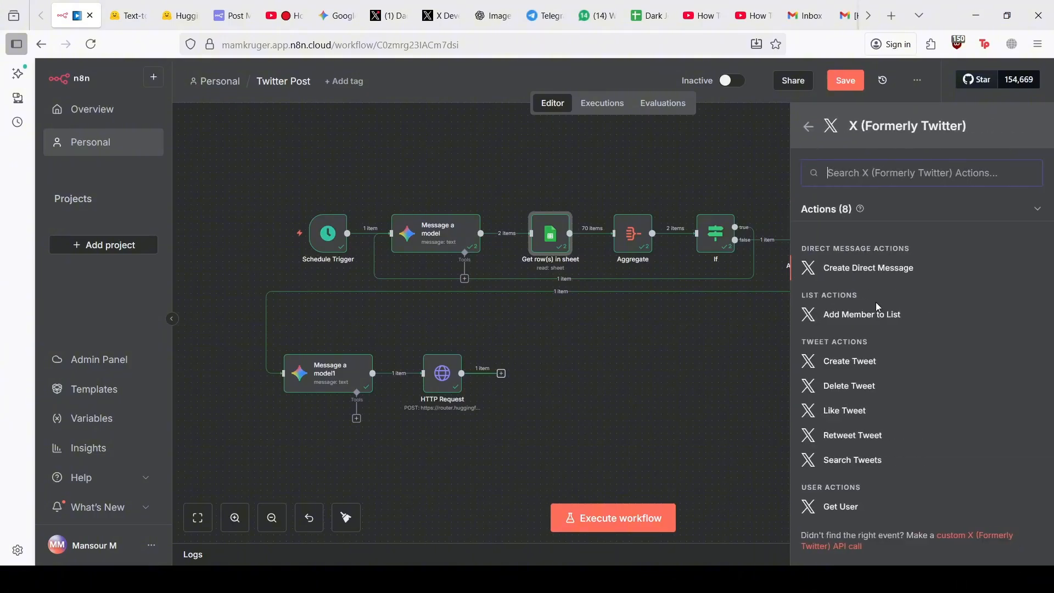
{"action": "left_click", "coordinate": [854, 363]}
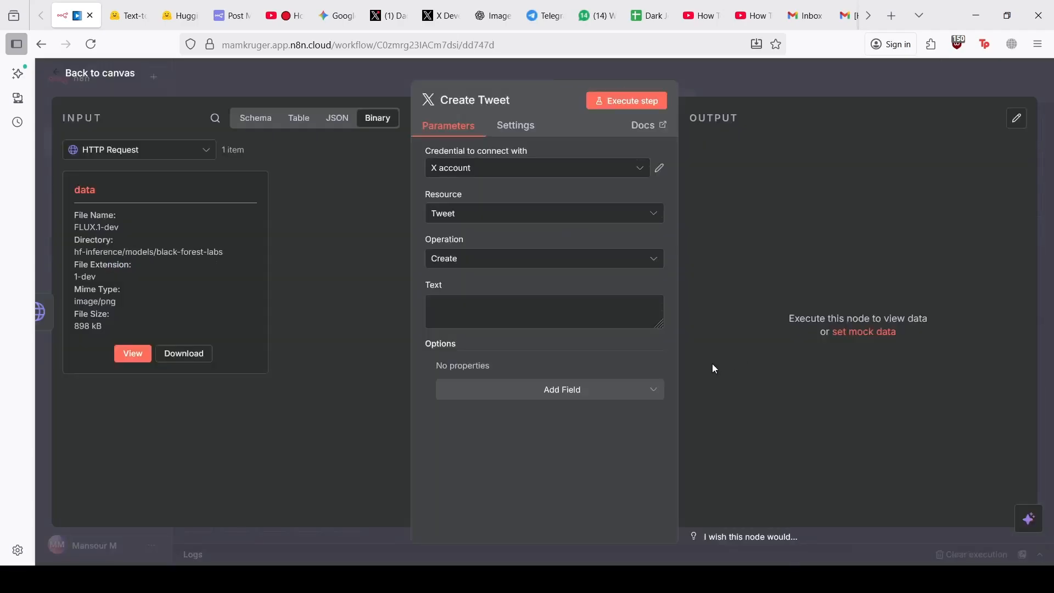
{"action": "left_click", "coordinate": [556, 389]}
{"action": "left_click", "coordinate": [508, 444]}
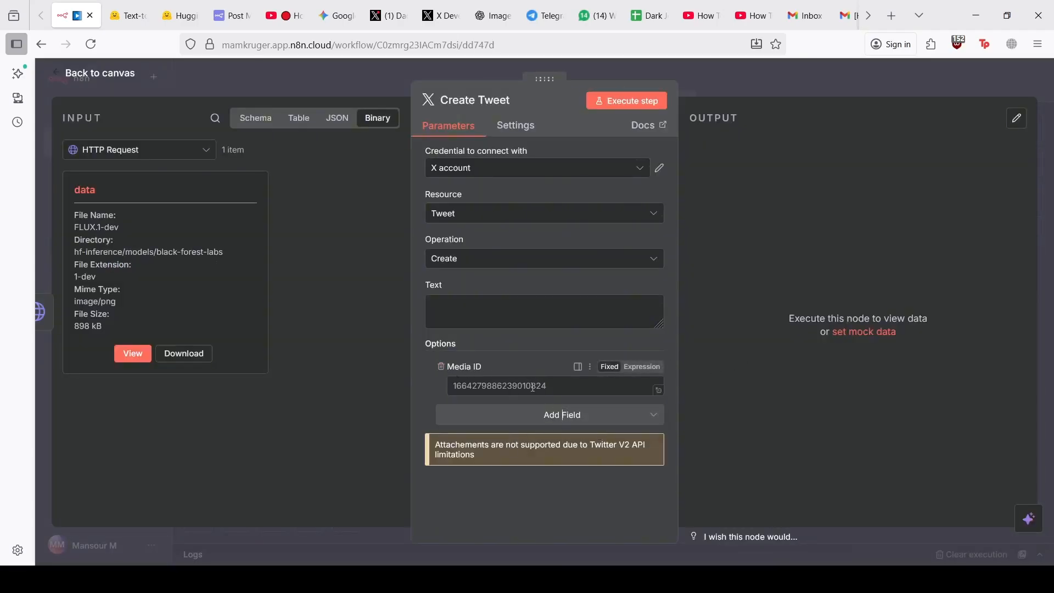
{"action": "left_click", "coordinate": [529, 386]}
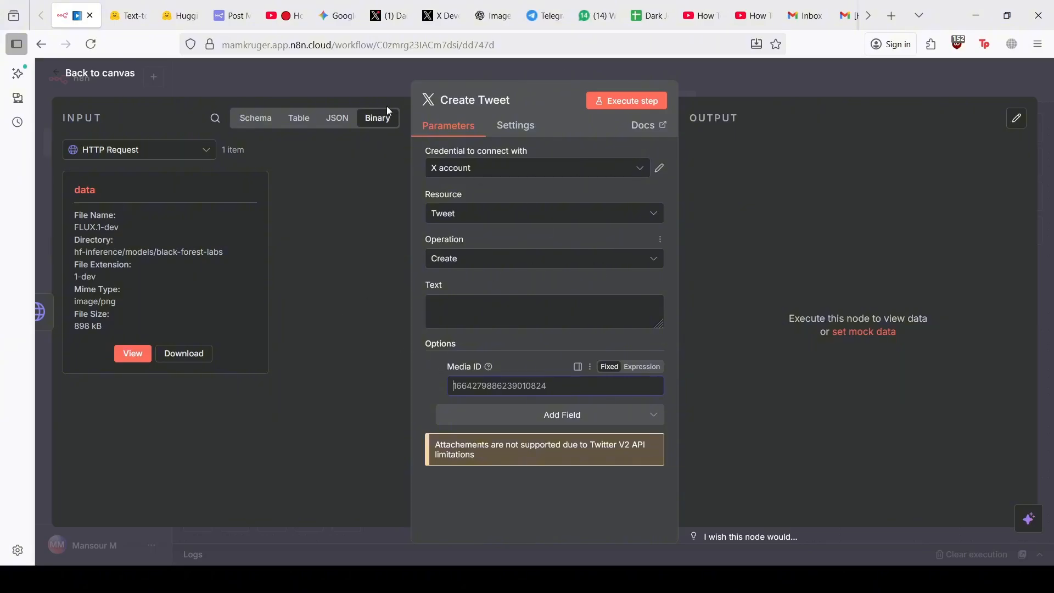
{"action": "left_click", "coordinate": [383, 79]}
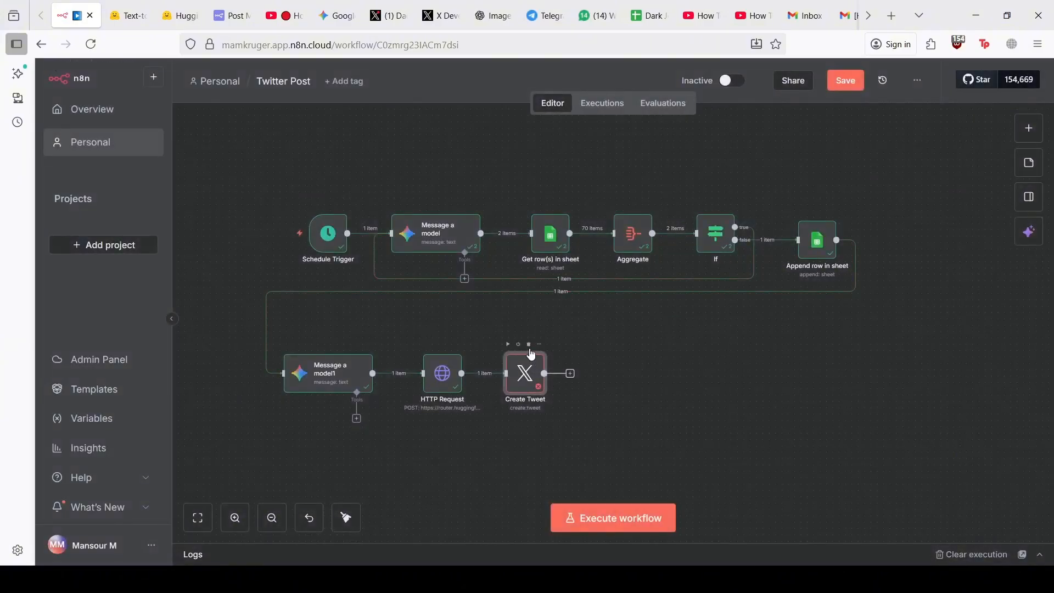
{"action": "left_click", "coordinate": [528, 344]}
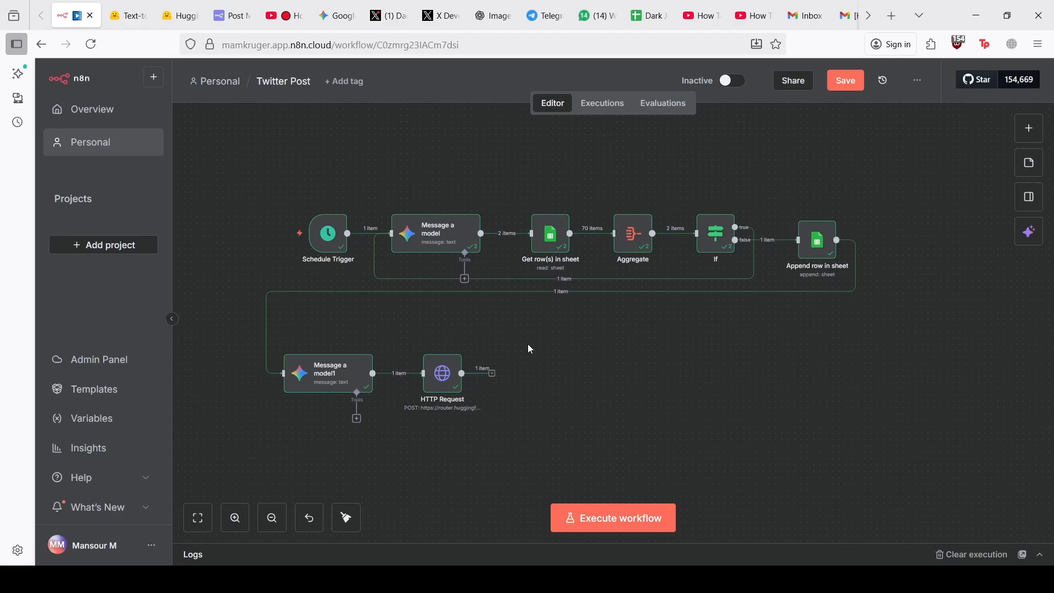
Add a new HTTP Request node after the existing HTTP Request node
{"action": "left_click", "coordinate": [501, 374]}
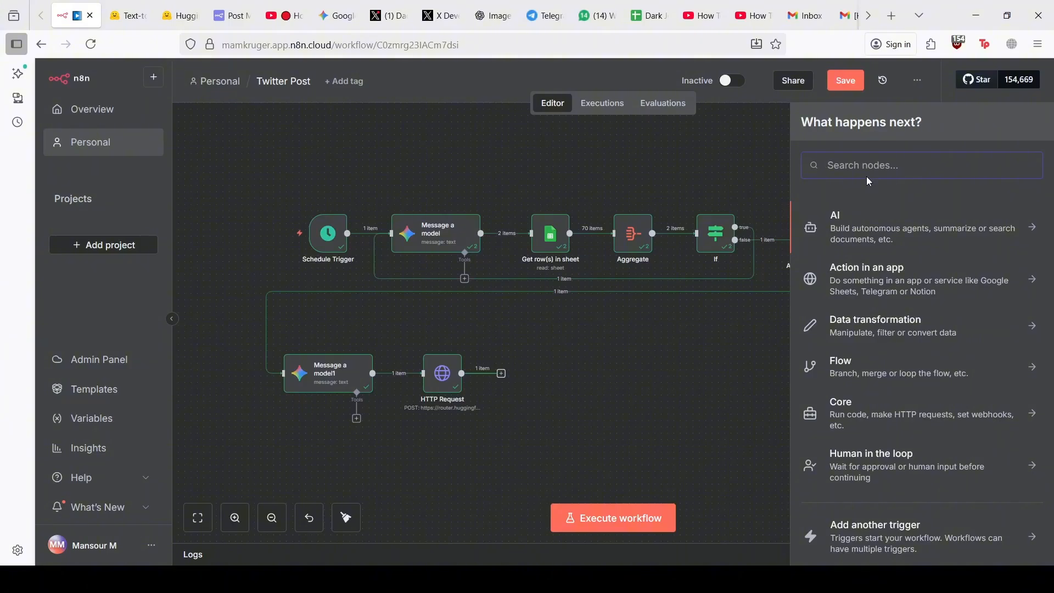
{"action": "type", "text": "htt"}
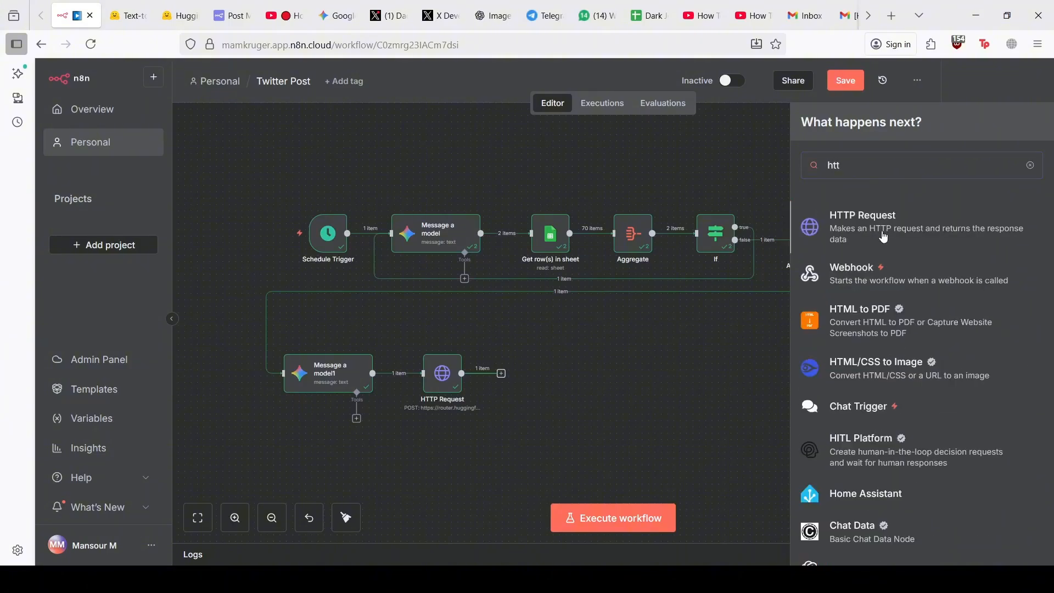
{"action": "left_click", "coordinate": [872, 231]}
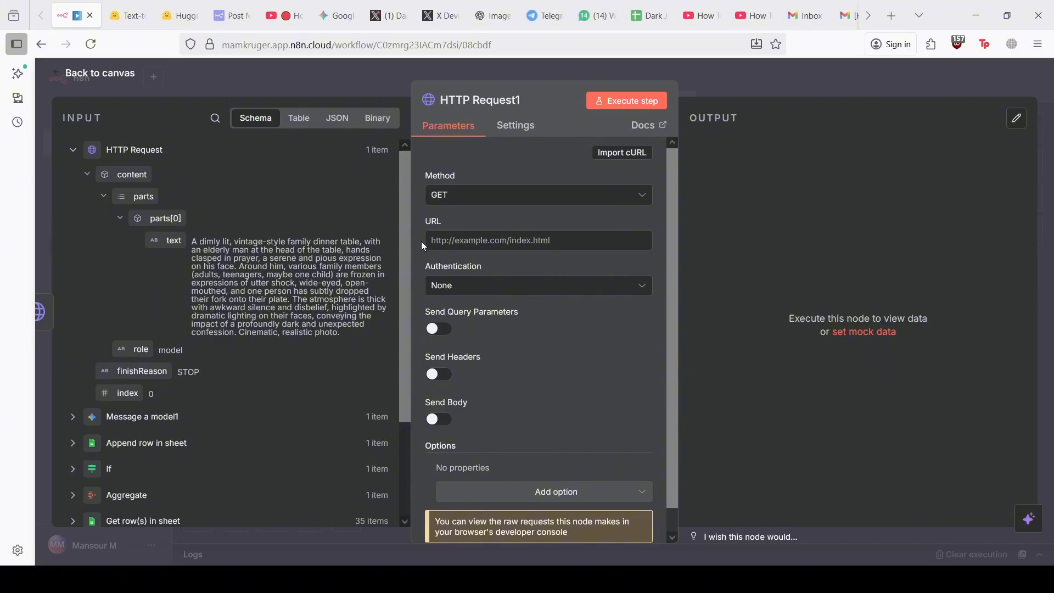
{"action": "left_click", "coordinate": [472, 194]}
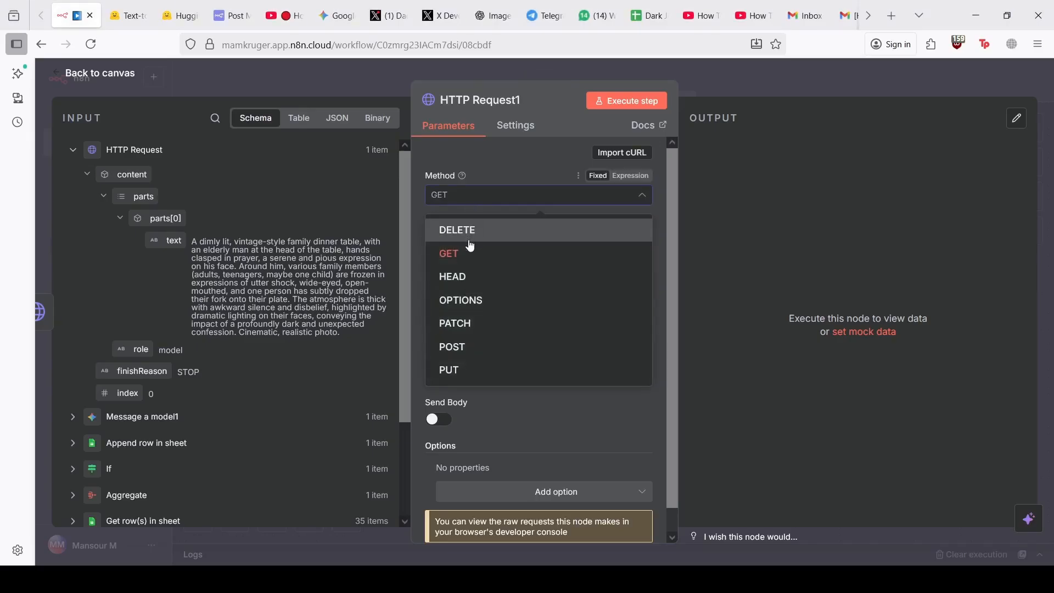
{"action": "left_click", "coordinate": [464, 346]}
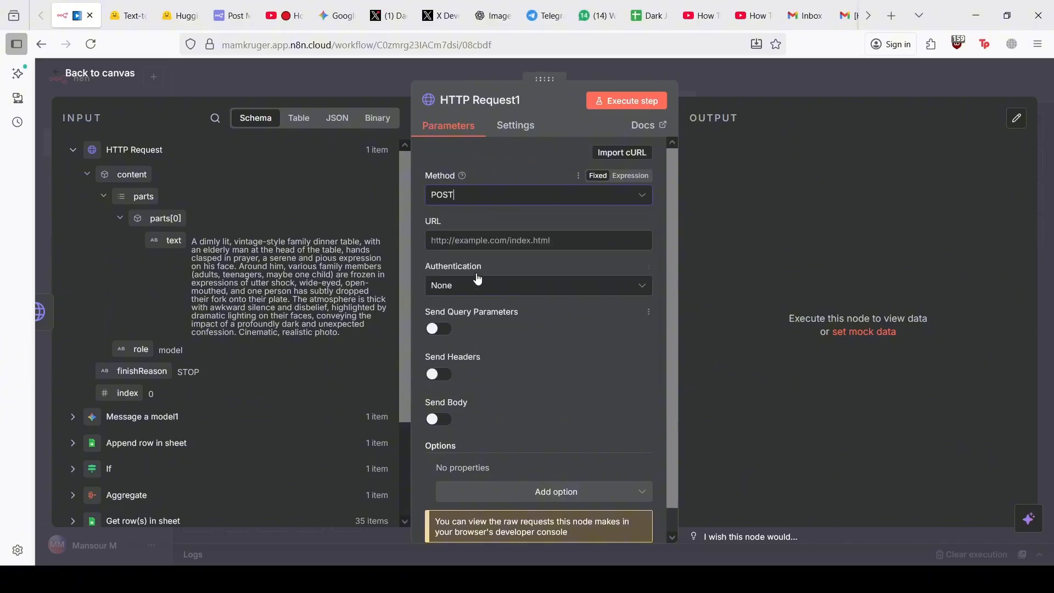
{"action": "left_click", "coordinate": [466, 242]}
{"action": "type", "text": "https://upload.twitter.com/1.1/media/upload.json"}
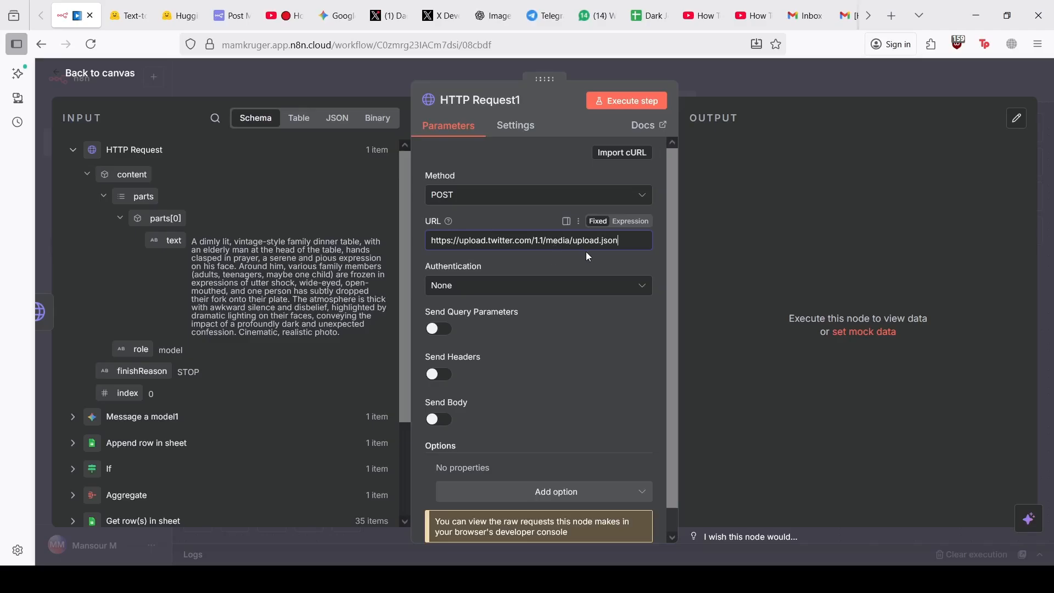
Authenticate with Predefined Credential Type X OAuth API and open the X OAuth account credential
{"action": "left_click", "coordinate": [560, 288]}
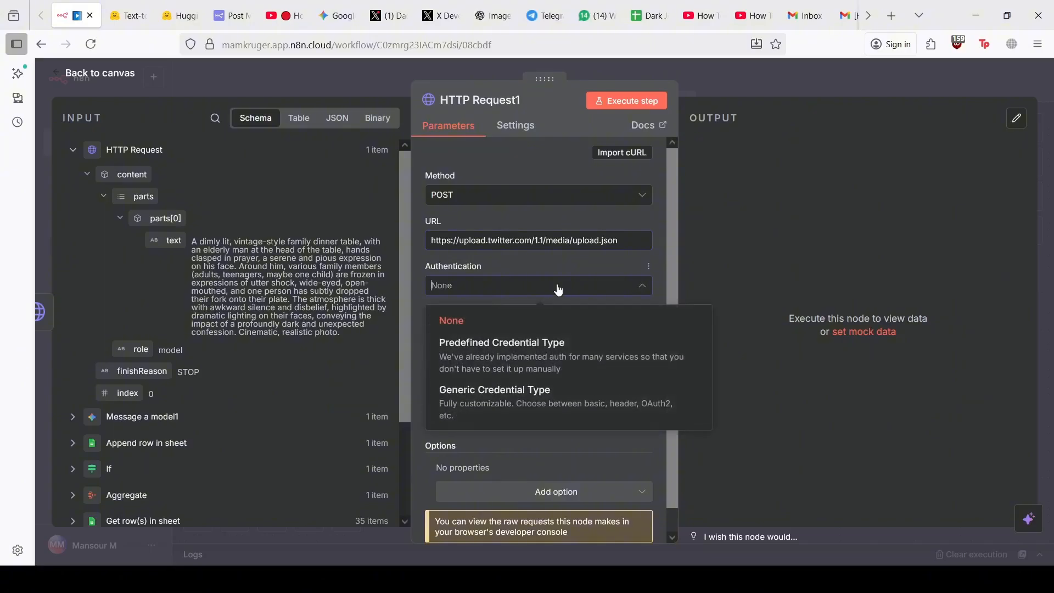
{"action": "left_click", "coordinate": [517, 401]}
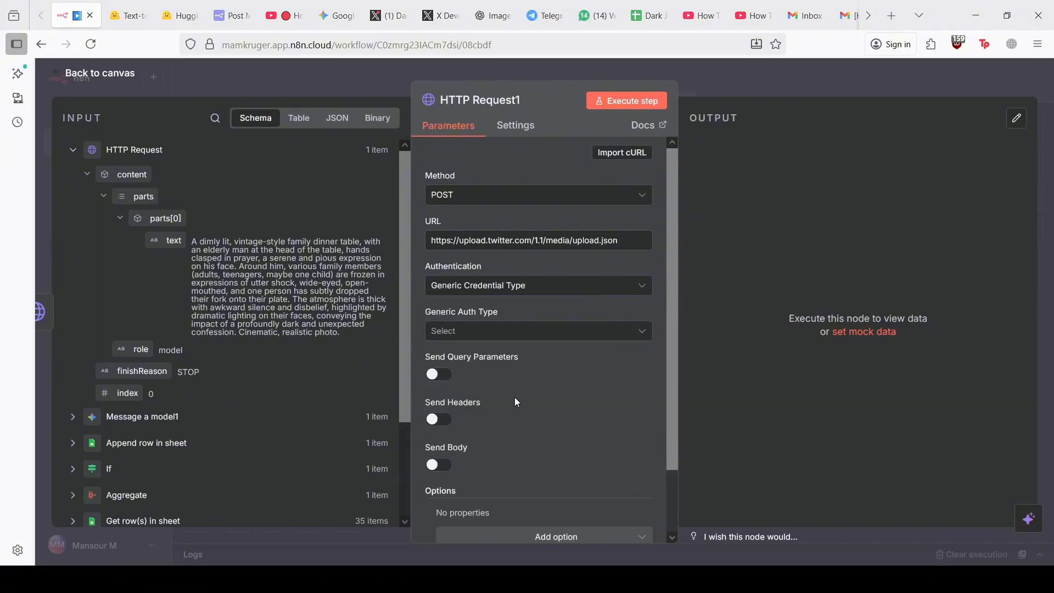
{"action": "left_click", "coordinate": [481, 286]}
{"action": "left_click", "coordinate": [469, 346]}
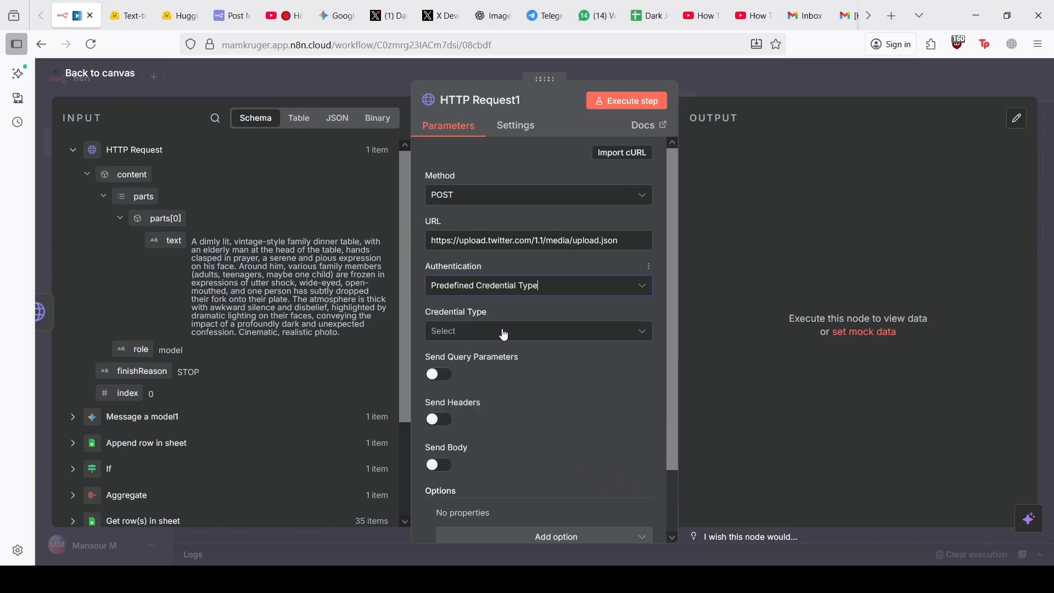
{"action": "left_click", "coordinate": [494, 334]}
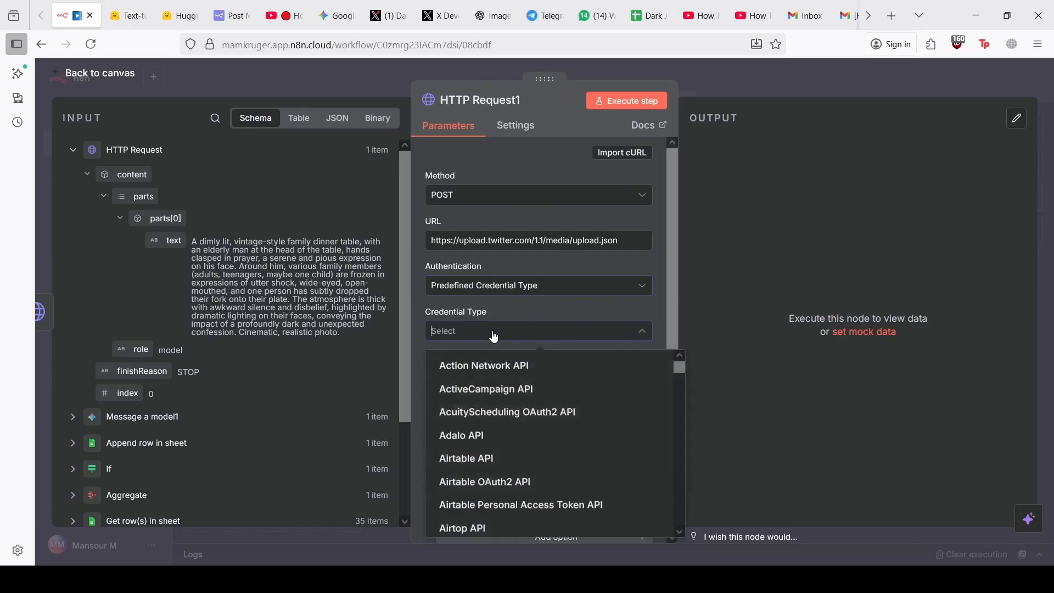
{"action": "type", "text": "x"}
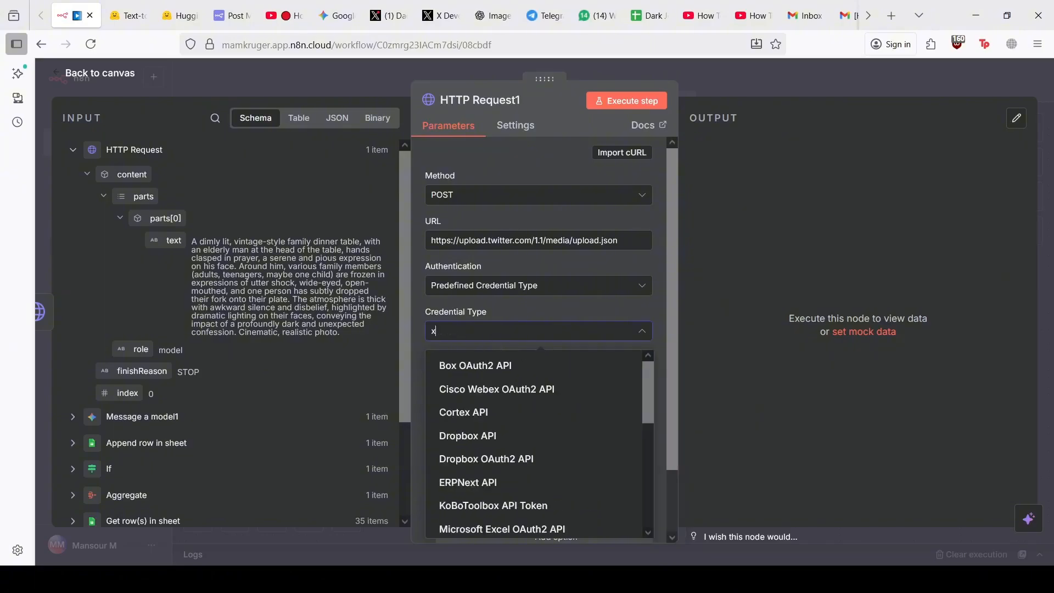
{"action": "type", "text": " o"}
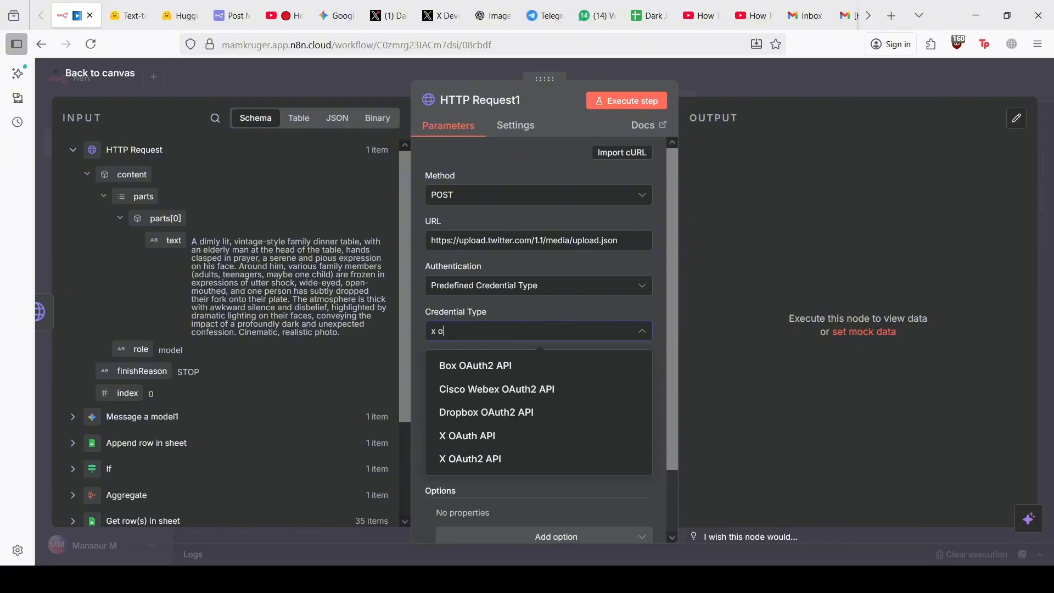
{"action": "left_click", "coordinate": [498, 440]}
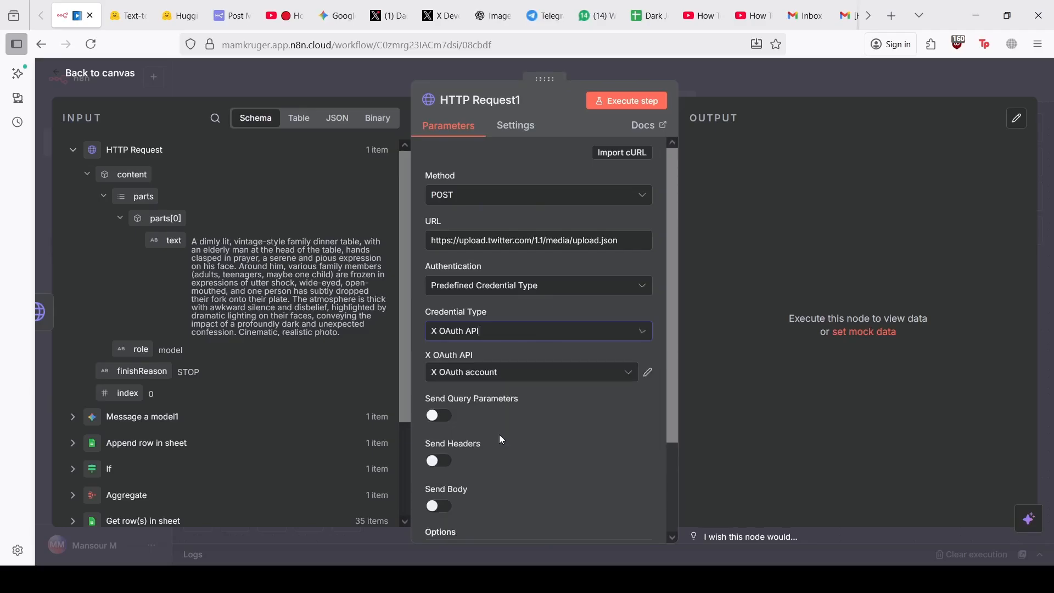
{"action": "left_click", "coordinate": [553, 413]}
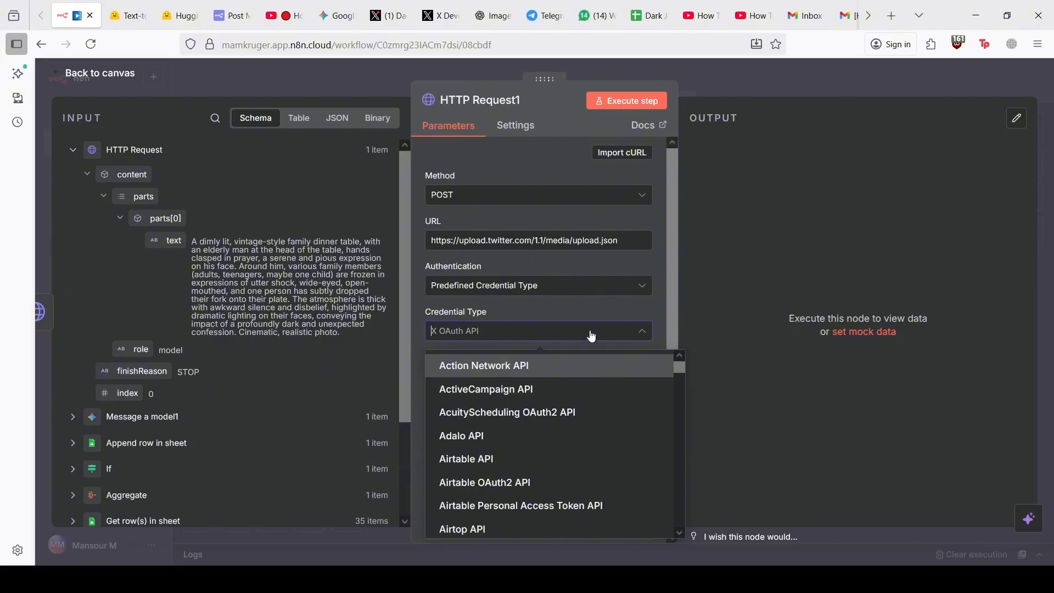
{"action": "left_click", "coordinate": [592, 311]}
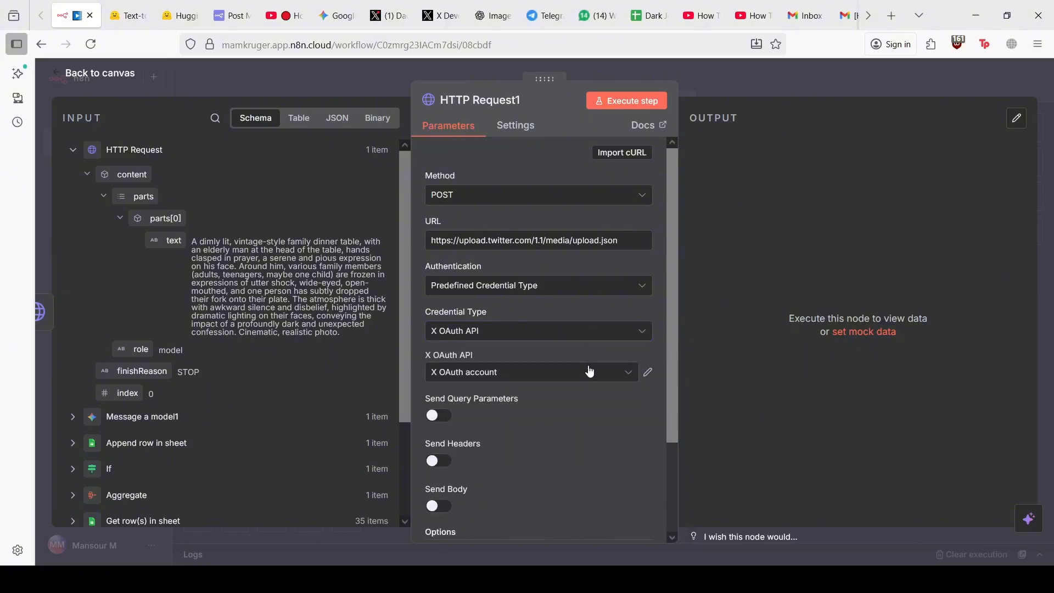
{"action": "left_click", "coordinate": [648, 373]}
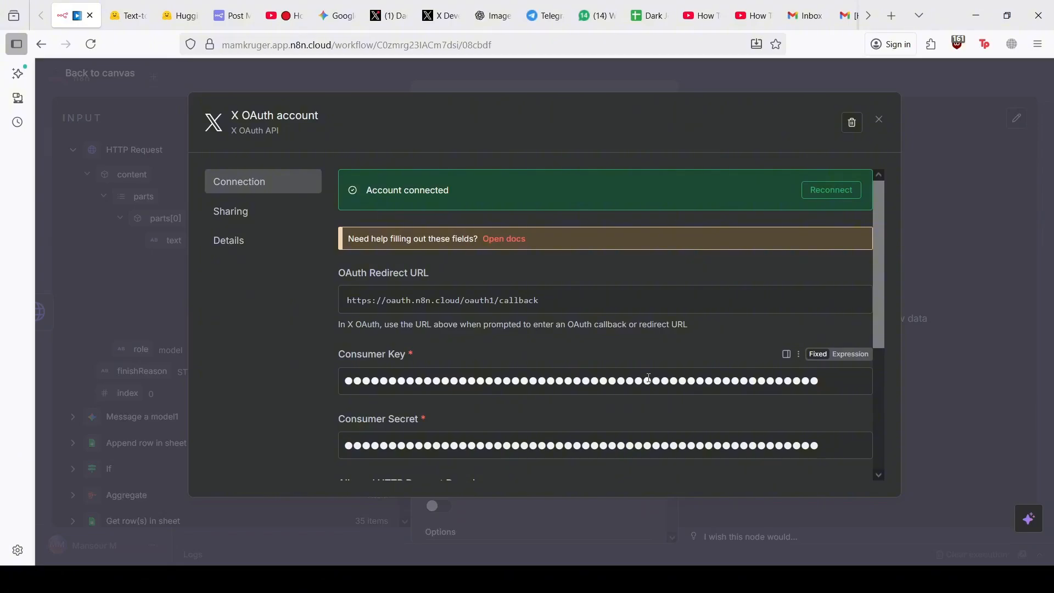
In X Developer Portal, open the app's user authentication settings for editing
{"action": "left_click", "coordinate": [427, 4]}
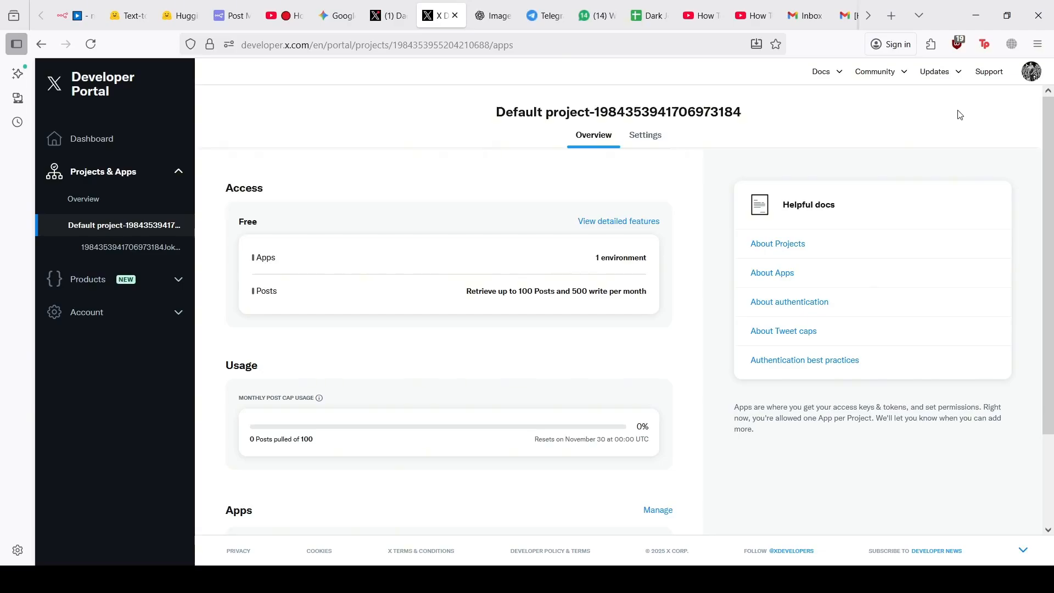
{"action": "left_click", "coordinate": [1028, 78]}
{"action": "scroll", "coordinate": [492, 177], "scroll_direction": "down", "scroll_amount": 2}
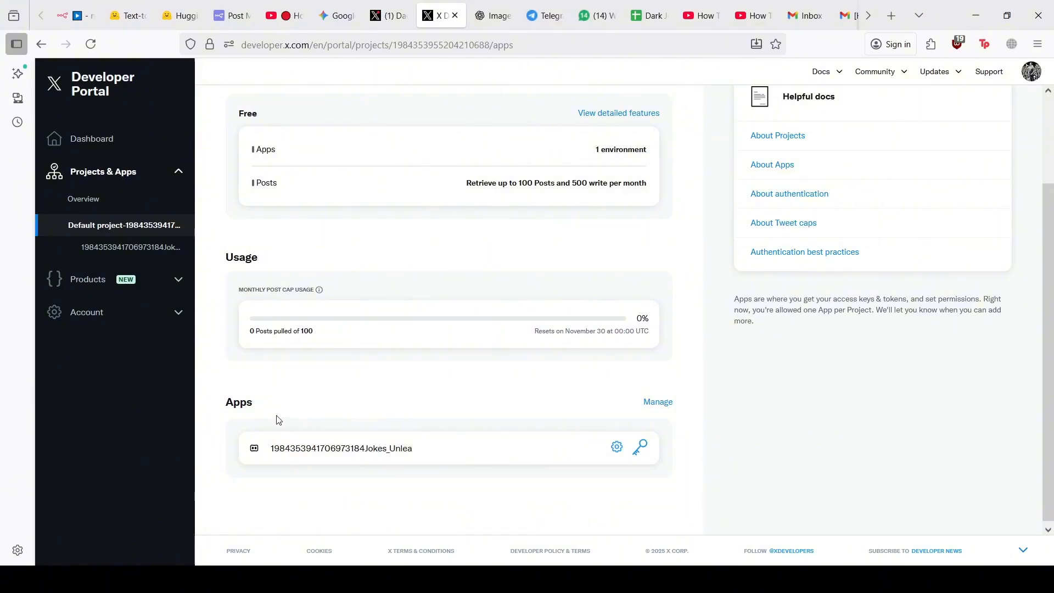
{"action": "left_click_drag", "start_coordinate": [237, 405], "coordinate": [407, 460]}
{"action": "left_click", "coordinate": [294, 420]}
{"action": "left_click", "coordinate": [395, 446]}
{"action": "left_click", "coordinate": [616, 447]}
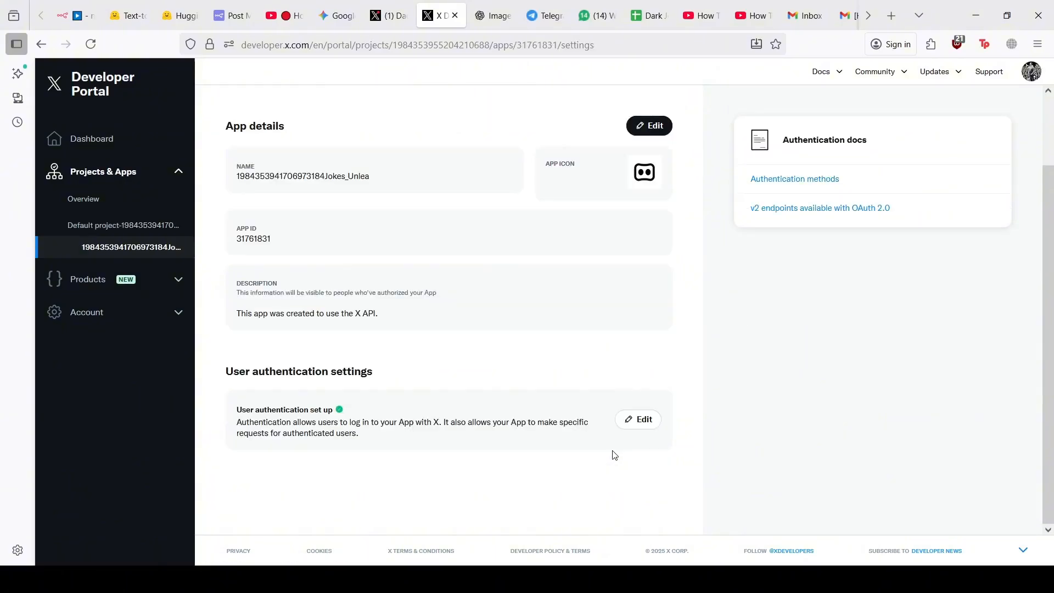
{"action": "left_click_drag", "start_coordinate": [292, 372], "coordinate": [245, 371]}
{"action": "left_click", "coordinate": [650, 424]}
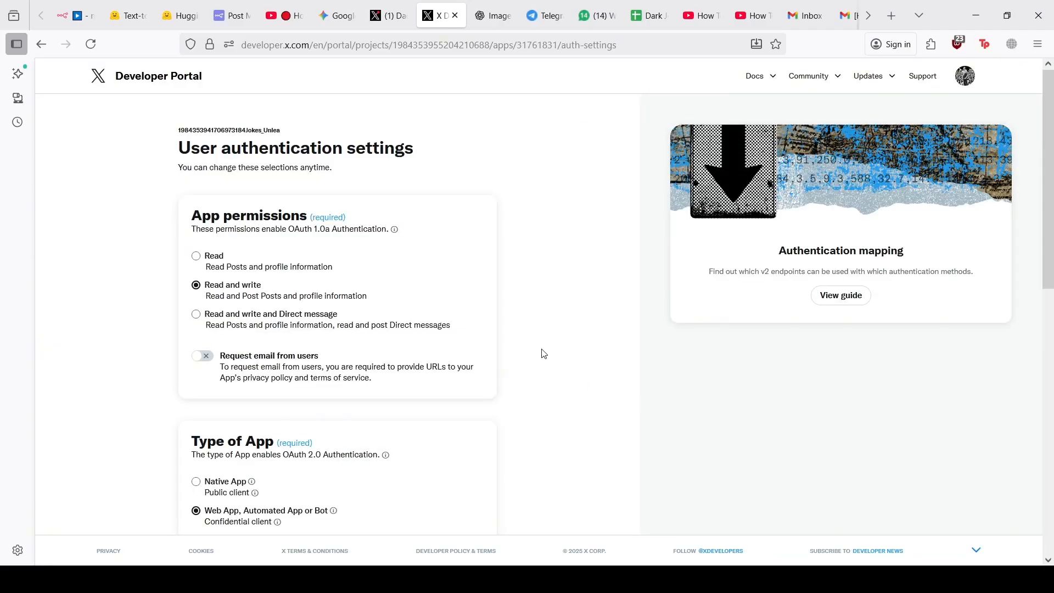
Compare the oauth2 and oauth1 callback URLs against n8n's OAuth redirect URL
{"action": "scroll", "coordinate": [543, 353], "scroll_direction": "down", "scroll_amount": 1}
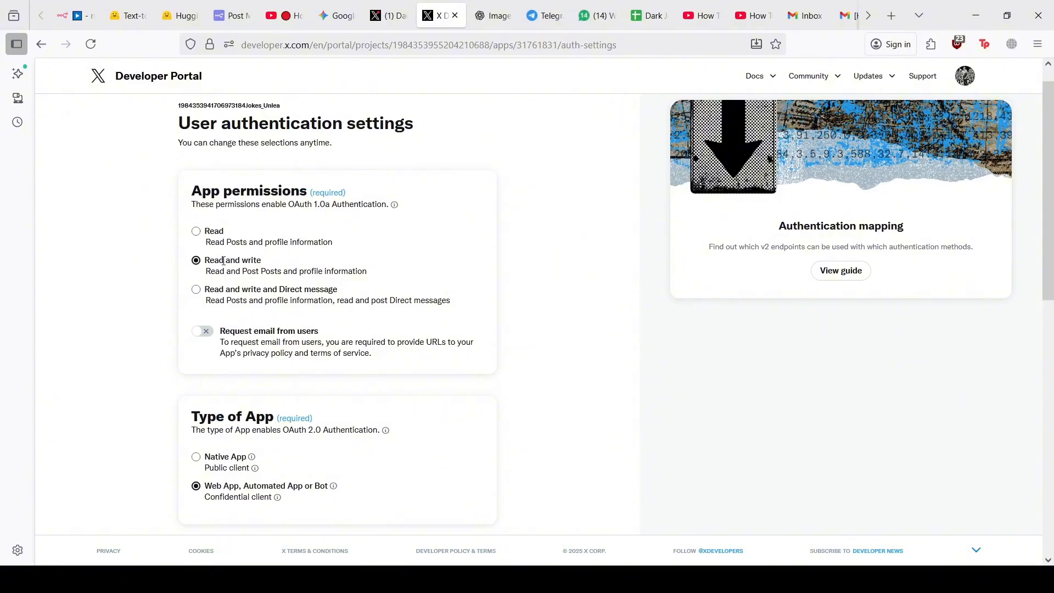
{"action": "scroll", "coordinate": [226, 263], "scroll_direction": "down", "scroll_amount": 1}
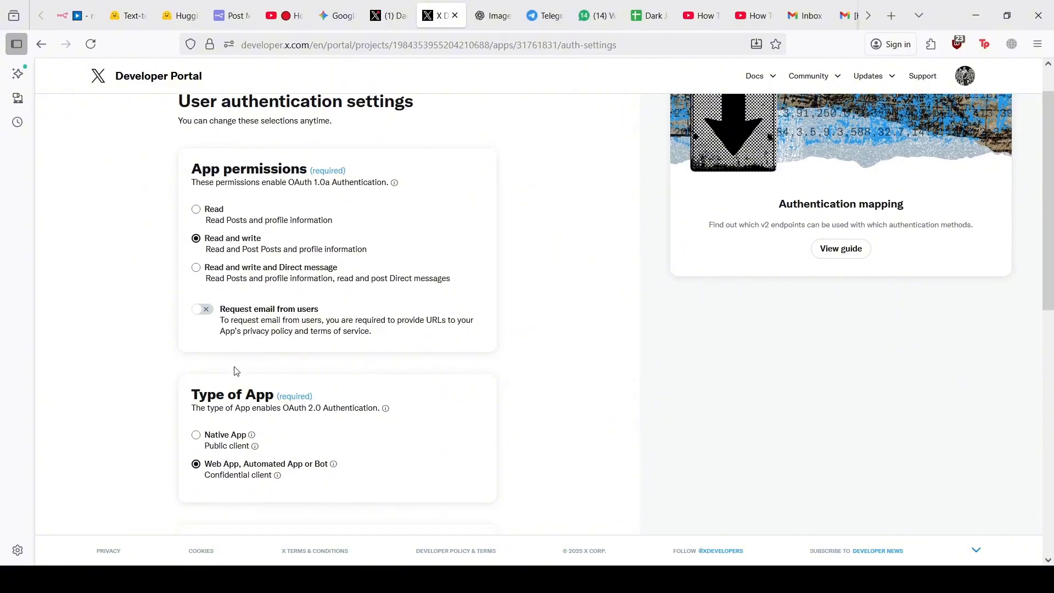
{"action": "scroll", "coordinate": [234, 374], "scroll_direction": "down", "scroll_amount": 3}
{"action": "scroll", "coordinate": [236, 400], "scroll_direction": "down", "scroll_amount": 5}
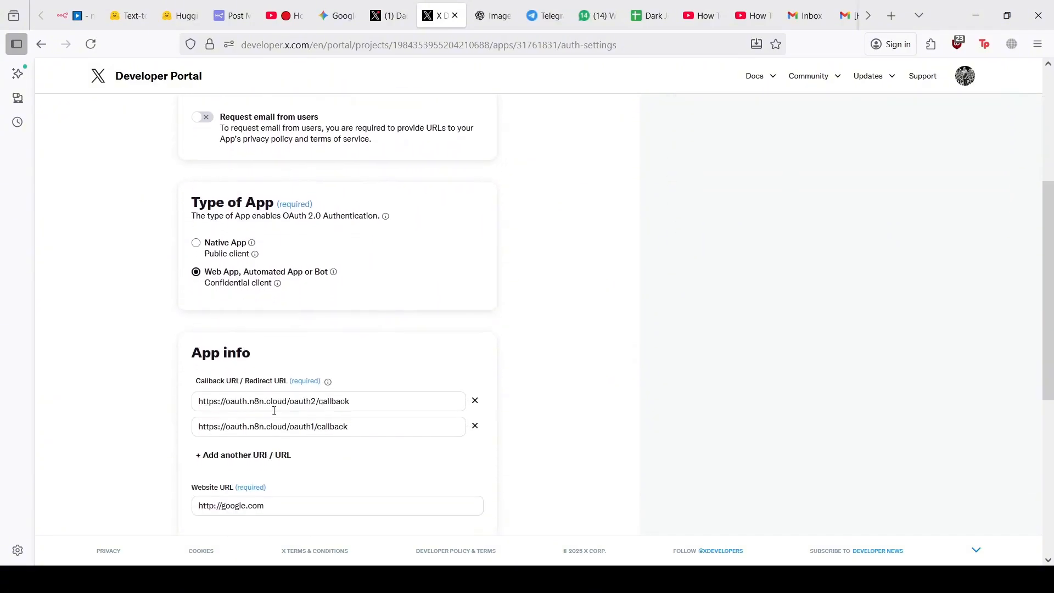
{"action": "left_click", "coordinate": [362, 403]}
{"action": "key", "text": "ctrl+a"}
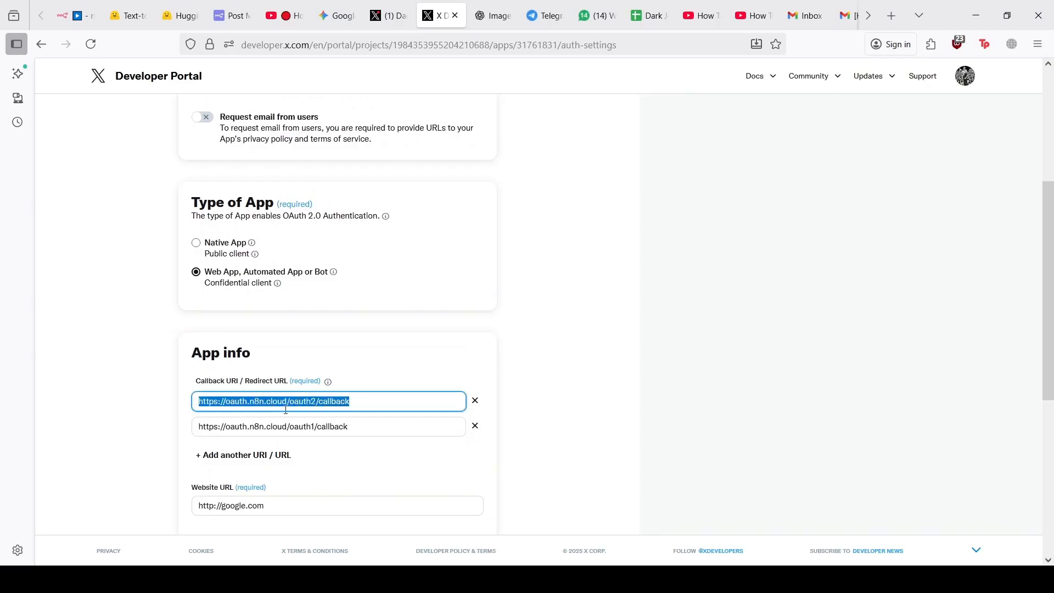
{"action": "key", "text": "alt+Tab"}
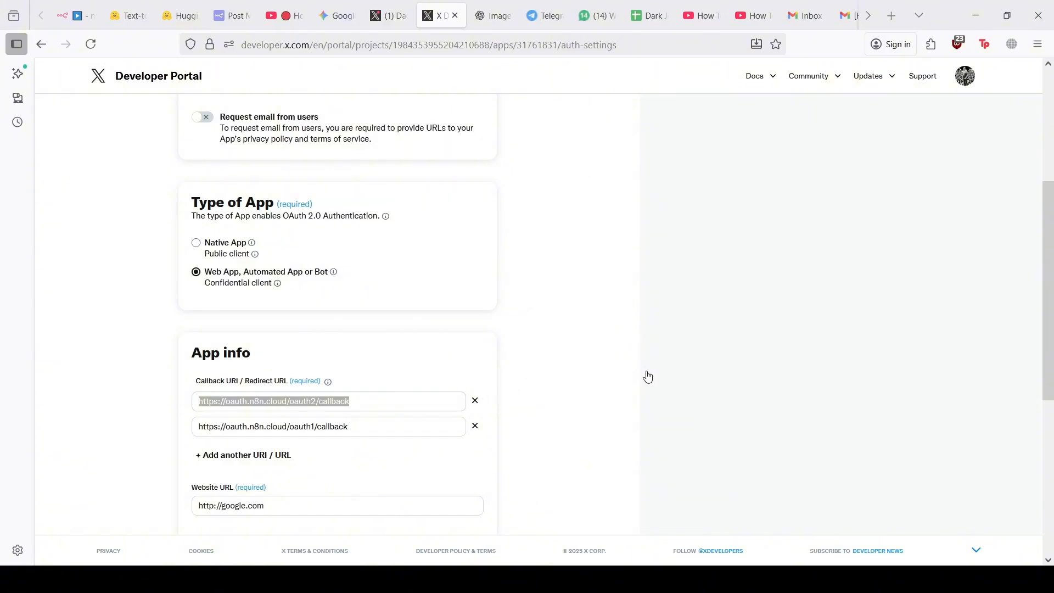
{"action": "left_click", "coordinate": [72, 15]}
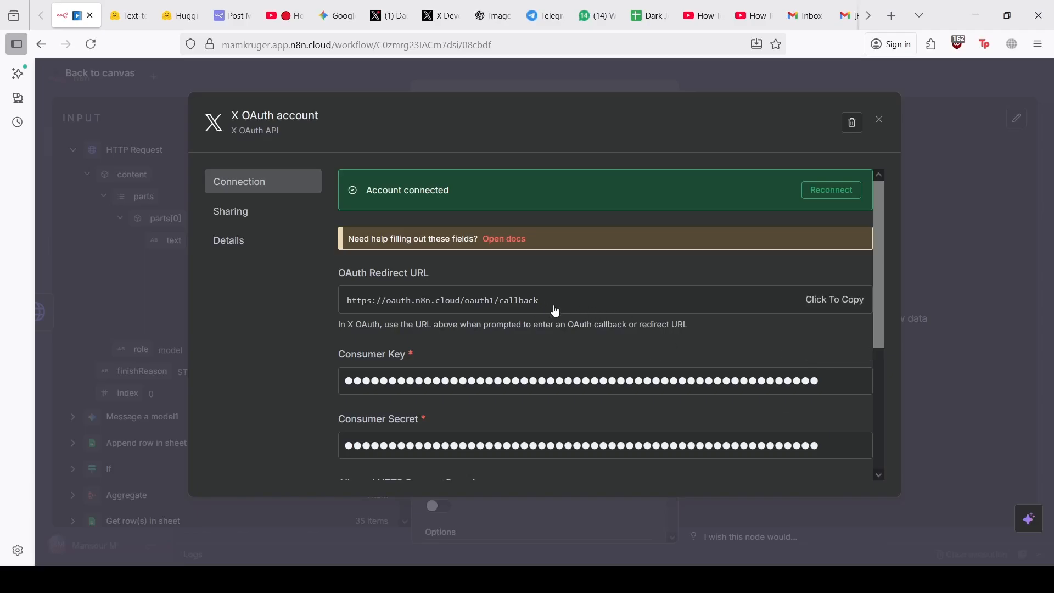
{"action": "left_click_drag", "start_coordinate": [555, 311], "coordinate": [349, 301]}
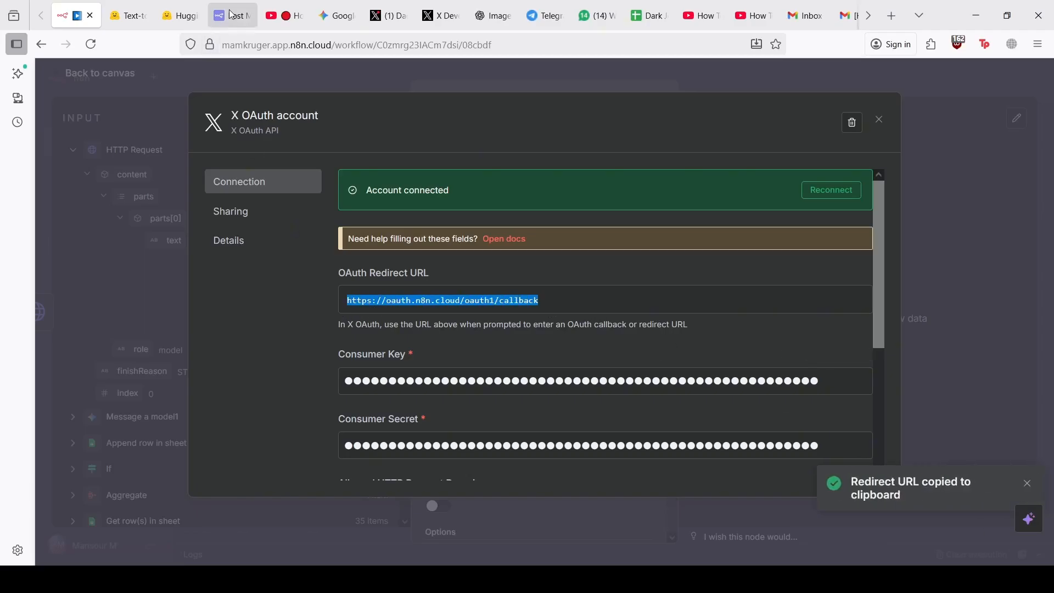
{"action": "left_click", "coordinate": [439, 15]}
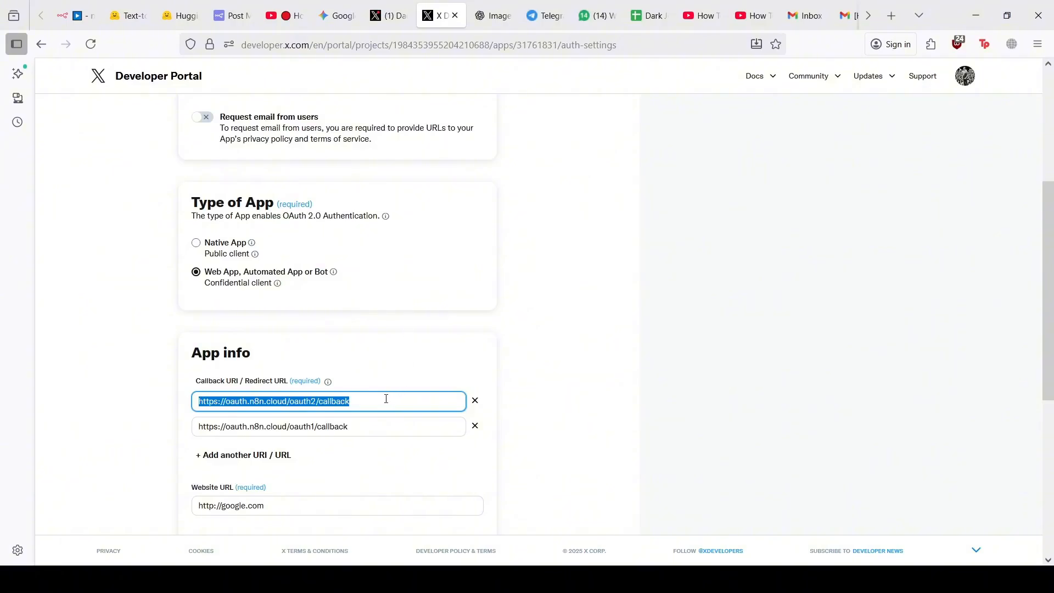
{"action": "left_click_drag", "start_coordinate": [357, 427], "coordinate": [241, 438]}
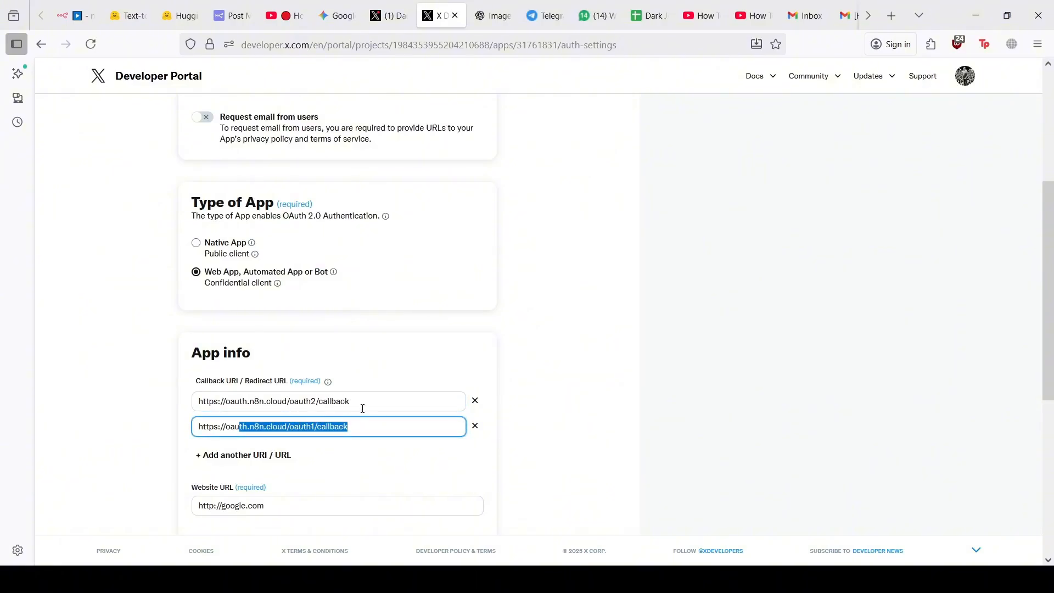
{"action": "left_click", "coordinate": [363, 405]}
{"action": "left_click", "coordinate": [314, 427]}
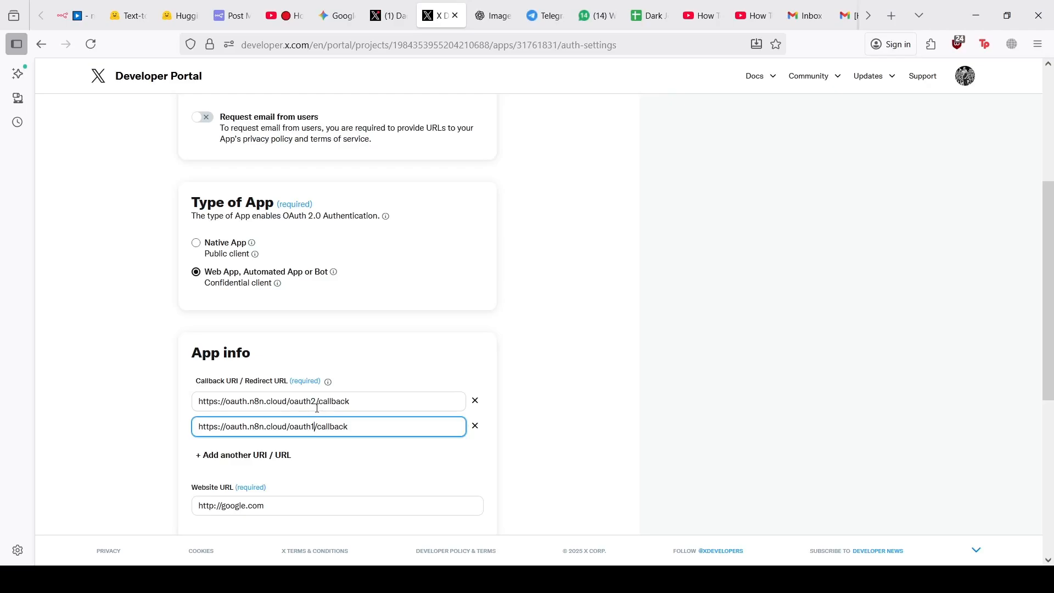
{"action": "left_click", "coordinate": [316, 402]}
{"action": "left_click_drag", "start_coordinate": [317, 403], "coordinate": [311, 403]}
{"action": "left_click", "coordinate": [371, 409]}
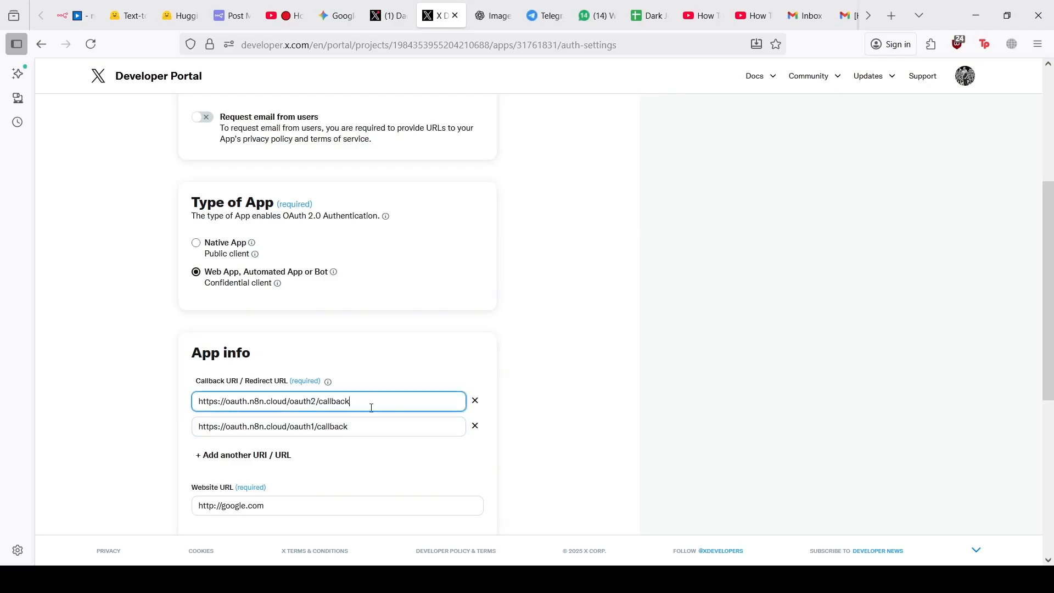
Review the Website URL and cancel the authentication settings without saving
{"action": "scroll", "coordinate": [371, 408], "scroll_direction": "down", "scroll_amount": 2}
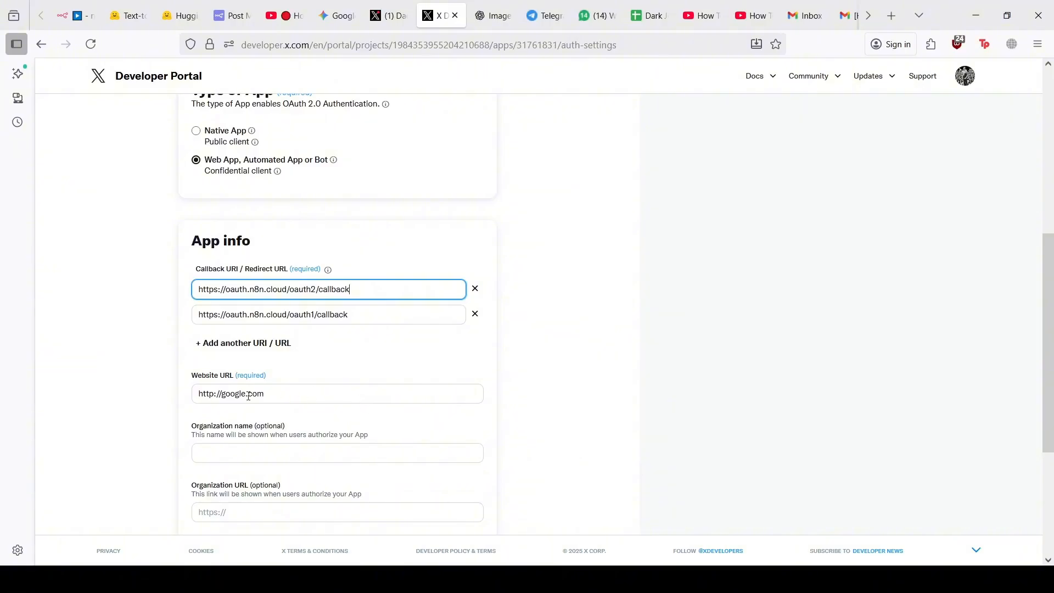
{"action": "left_click_drag", "start_coordinate": [286, 395], "coordinate": [207, 393]}
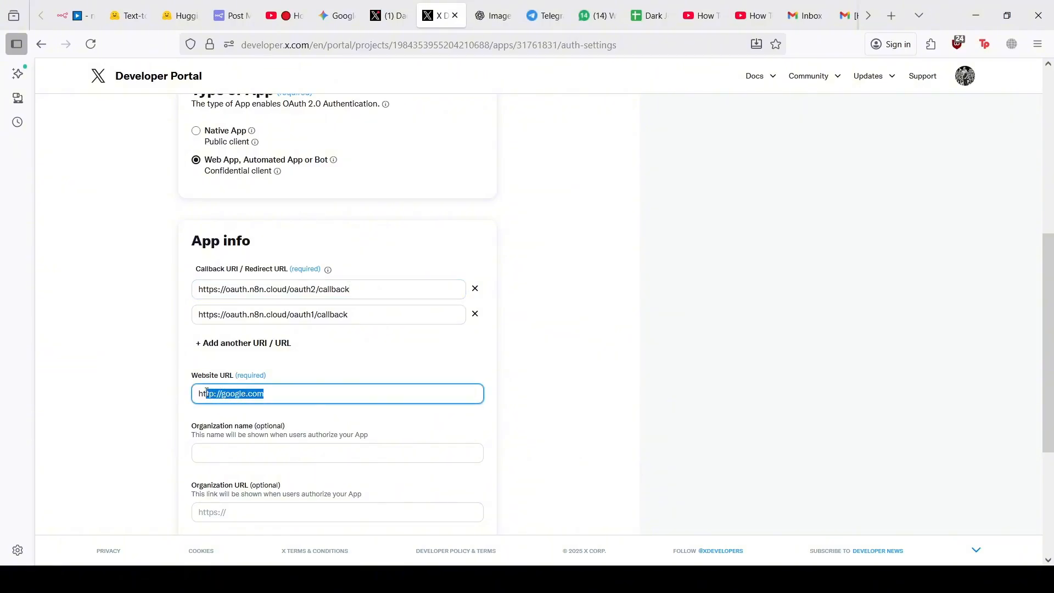
{"action": "scroll", "coordinate": [225, 397], "scroll_direction": "down", "scroll_amount": 4}
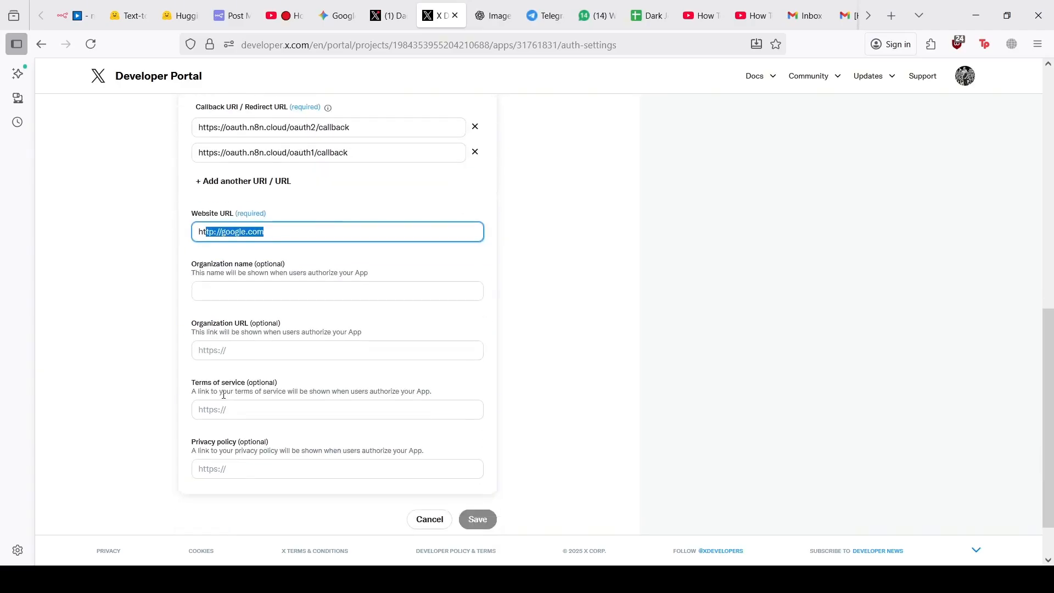
{"action": "left_click", "coordinate": [428, 465]}
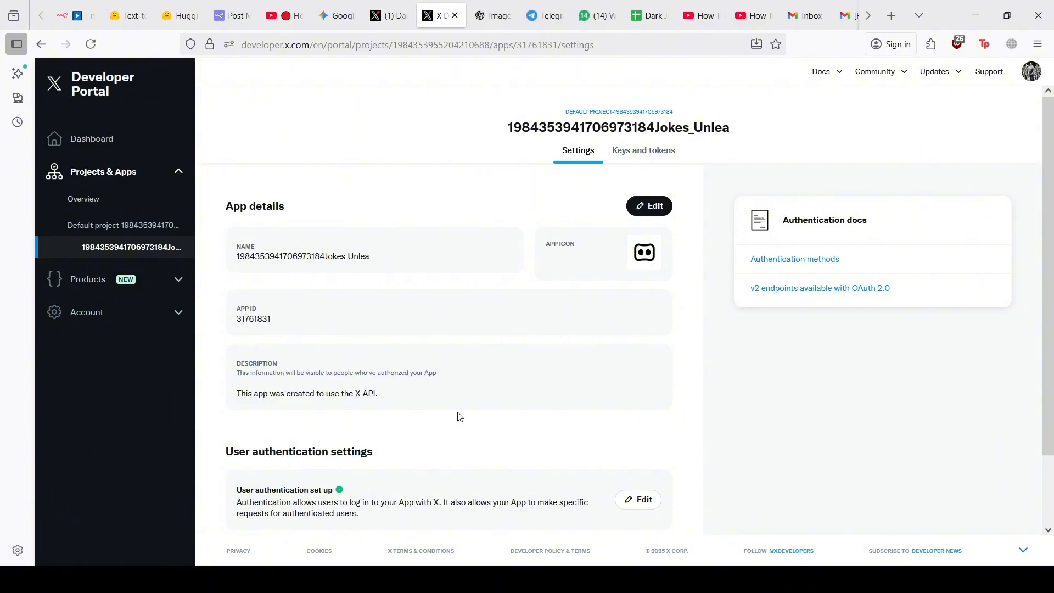
View the app's Keys and tokens page and its API Key and Secret row
{"action": "left_click", "coordinate": [620, 158]}
{"action": "left_click", "coordinate": [580, 156]}
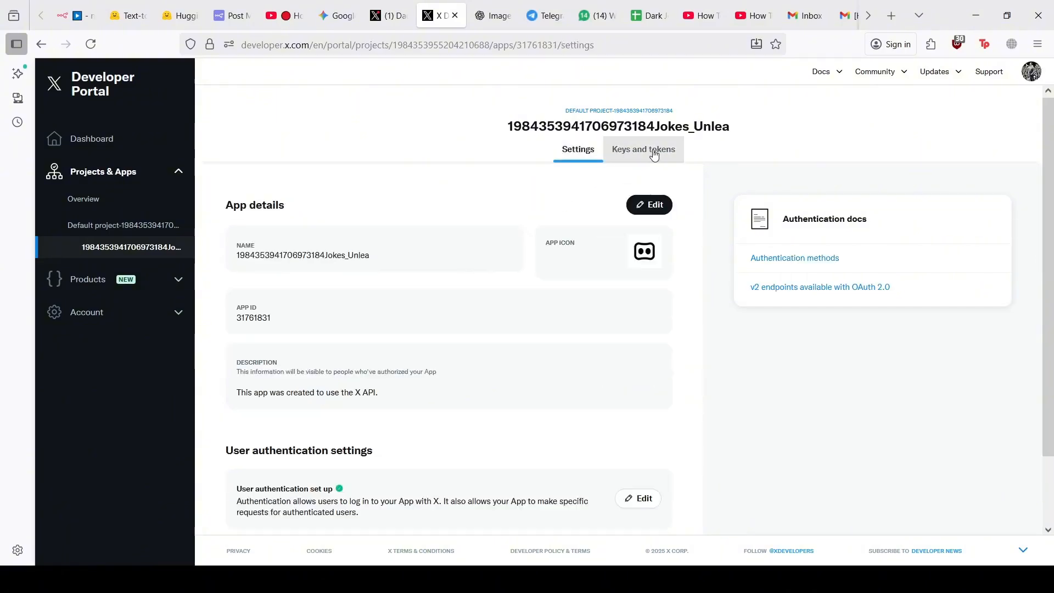
{"action": "left_click", "coordinate": [650, 151]}
{"action": "scroll", "coordinate": [497, 193], "scroll_direction": "down", "scroll_amount": 2}
{"action": "scroll", "coordinate": [497, 193], "scroll_direction": "up", "scroll_amount": 1}
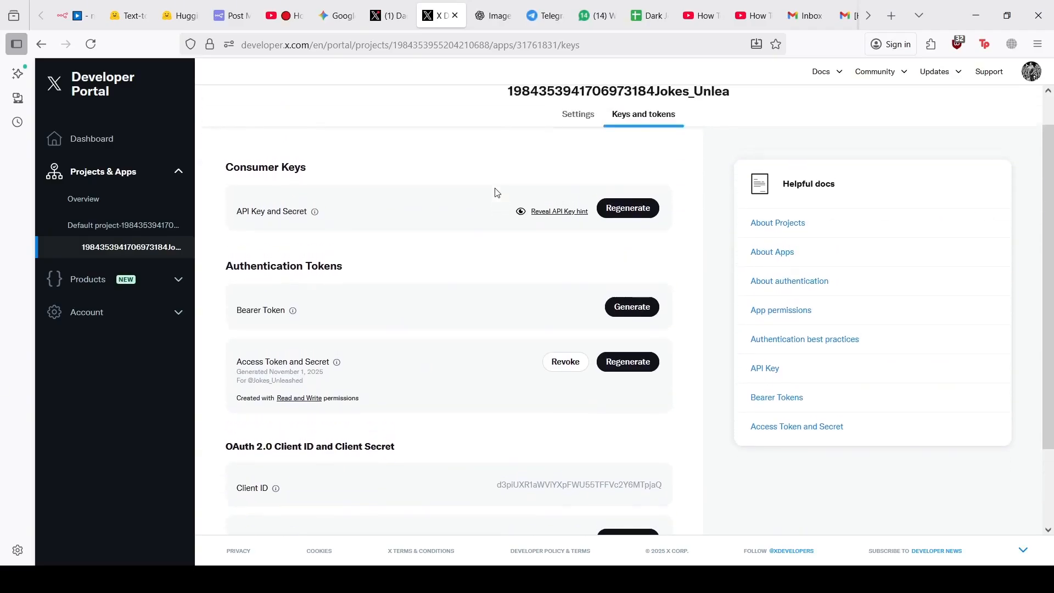
{"action": "left_click_drag", "start_coordinate": [248, 212], "coordinate": [307, 214]}
{"action": "left_click", "coordinate": [306, 226]}
Look through the connected X OAuth account credential's Connection settings in n8n, then close it
{"action": "left_click", "coordinate": [86, 7]}
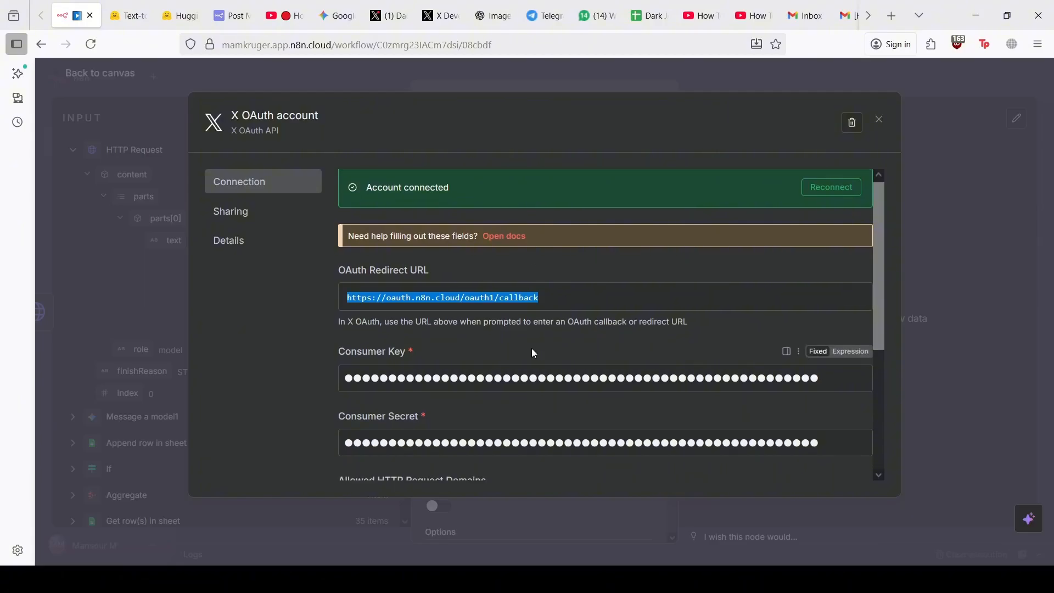
{"action": "scroll", "coordinate": [531, 350], "scroll_direction": "down", "scroll_amount": 1}
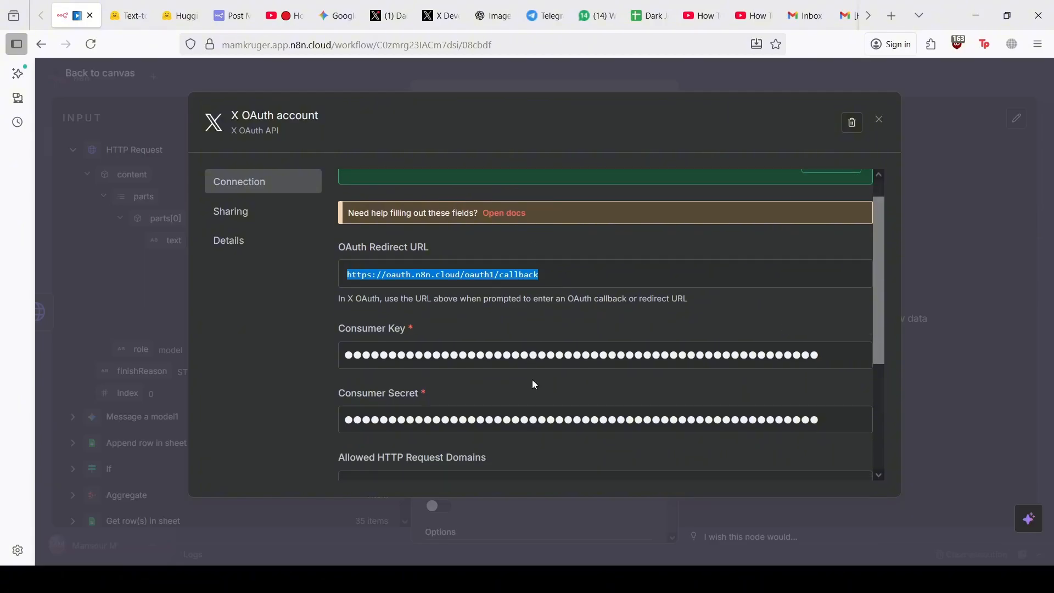
{"action": "scroll", "coordinate": [515, 359], "scroll_direction": "down", "scroll_amount": 3}
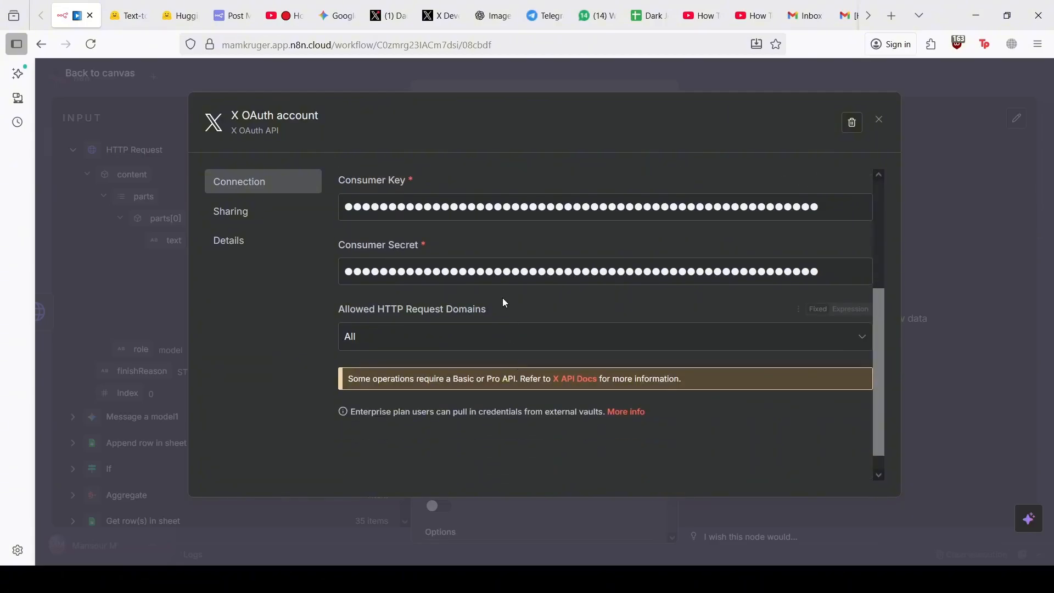
{"action": "scroll", "coordinate": [503, 297], "scroll_direction": "up", "scroll_amount": 3}
{"action": "scroll", "coordinate": [497, 290], "scroll_direction": "up", "scroll_amount": 1}
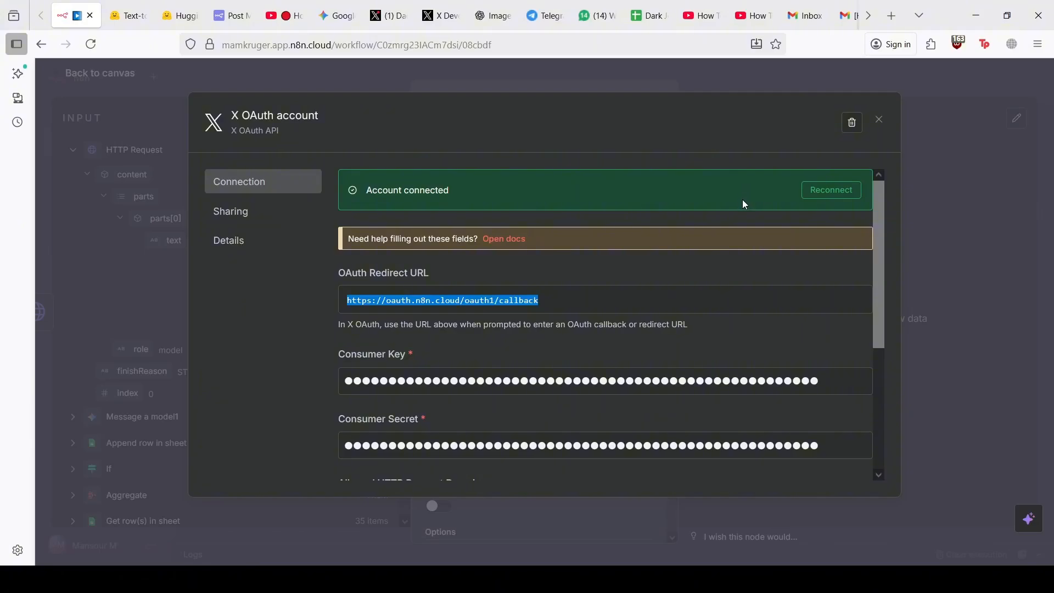
{"action": "scroll", "coordinate": [742, 199], "scroll_direction": "down", "scroll_amount": 1}
{"action": "left_click", "coordinate": [880, 121]}
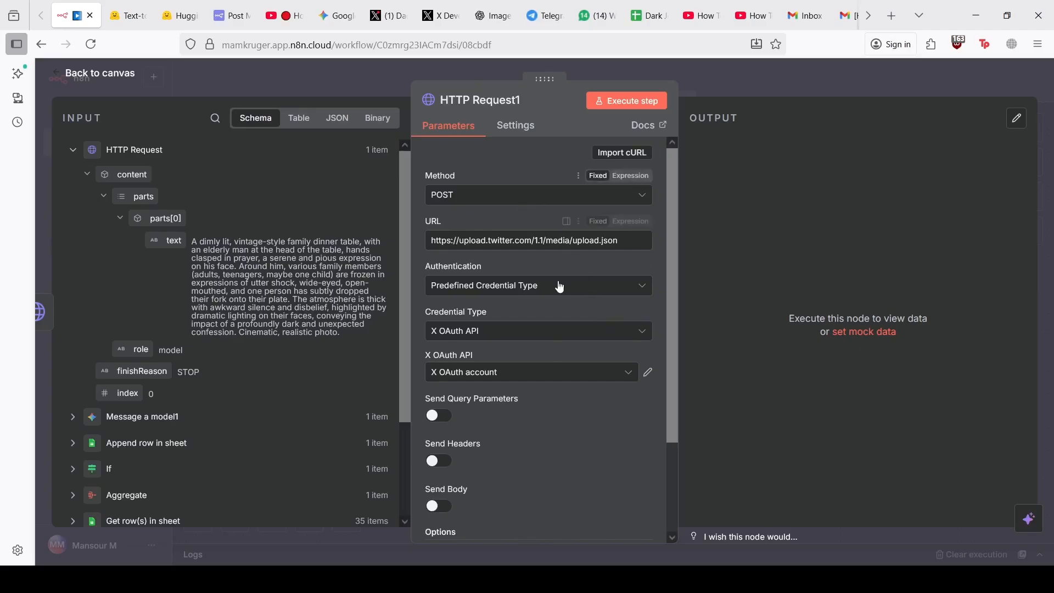
Turn on Send Body with the Form-Data body content type
{"action": "scroll", "coordinate": [563, 297], "scroll_direction": "down", "scroll_amount": 2}
{"action": "scroll", "coordinate": [564, 297], "scroll_direction": "up", "scroll_amount": 2}
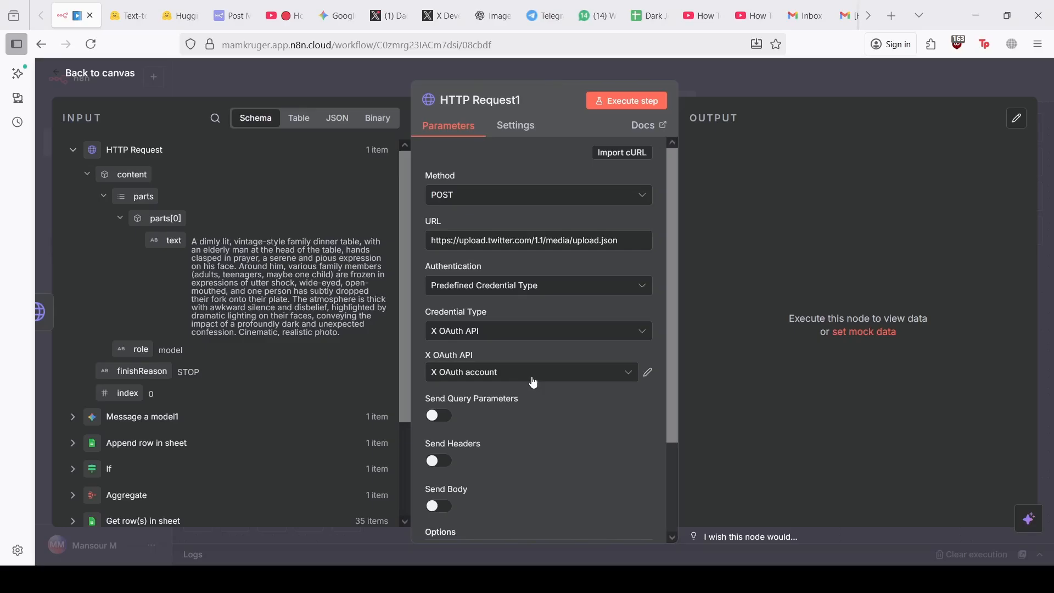
{"action": "scroll", "coordinate": [483, 362], "scroll_direction": "down", "scroll_amount": 2}
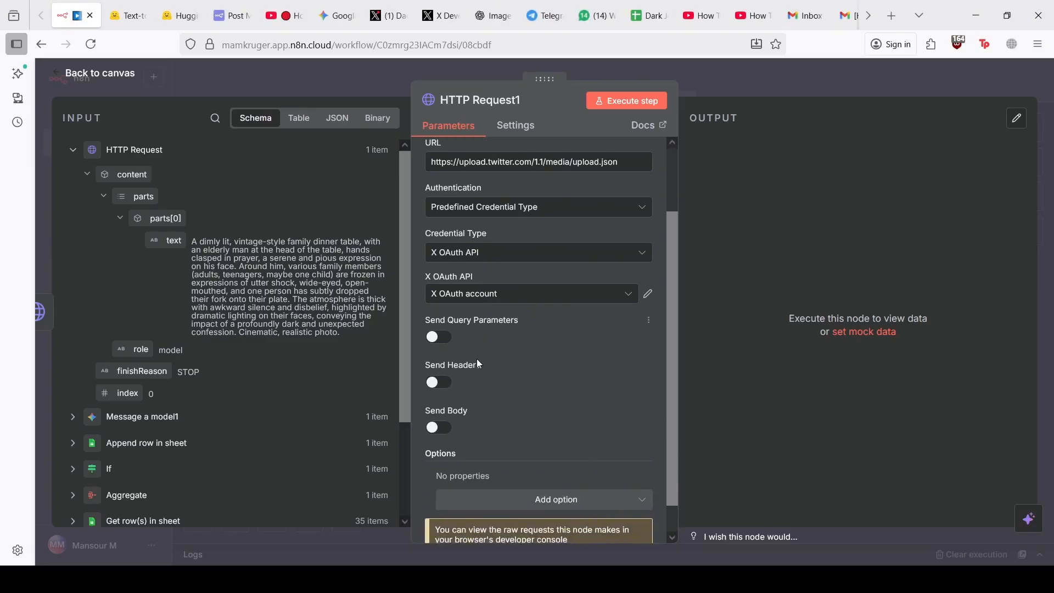
{"action": "left_click", "coordinate": [446, 431]}
{"action": "scroll", "coordinate": [506, 431], "scroll_direction": "down", "scroll_amount": 2}
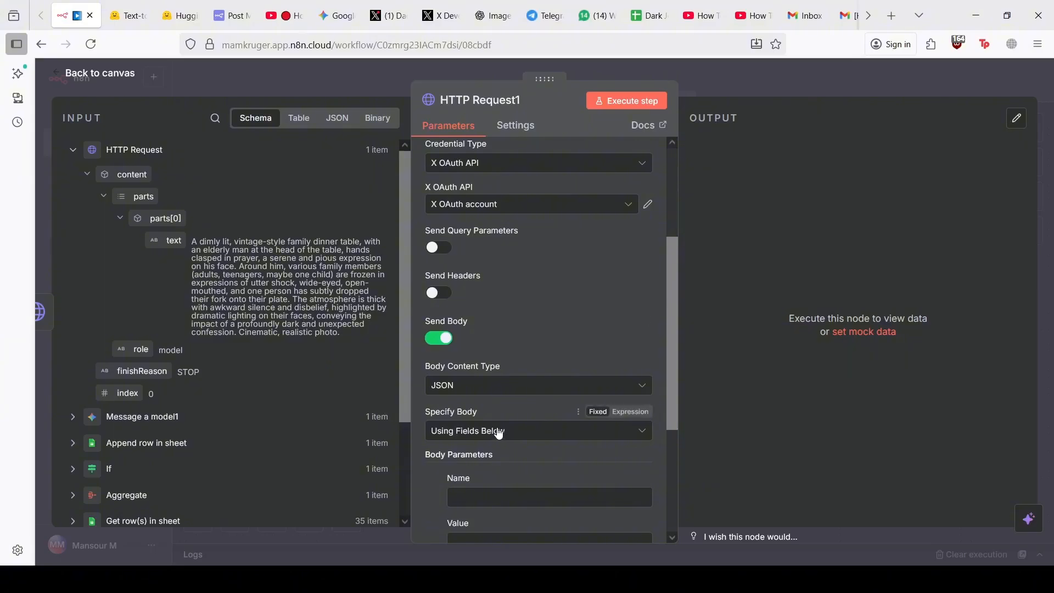
{"action": "scroll", "coordinate": [522, 434], "scroll_direction": "down", "scroll_amount": 1}
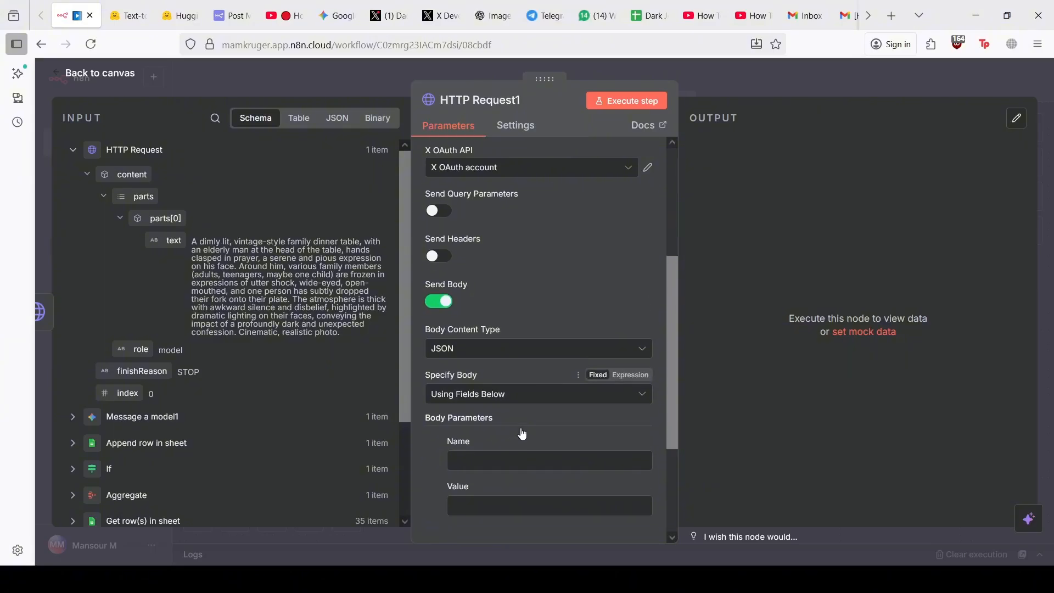
{"action": "scroll", "coordinate": [522, 433], "scroll_direction": "down", "scroll_amount": 1}
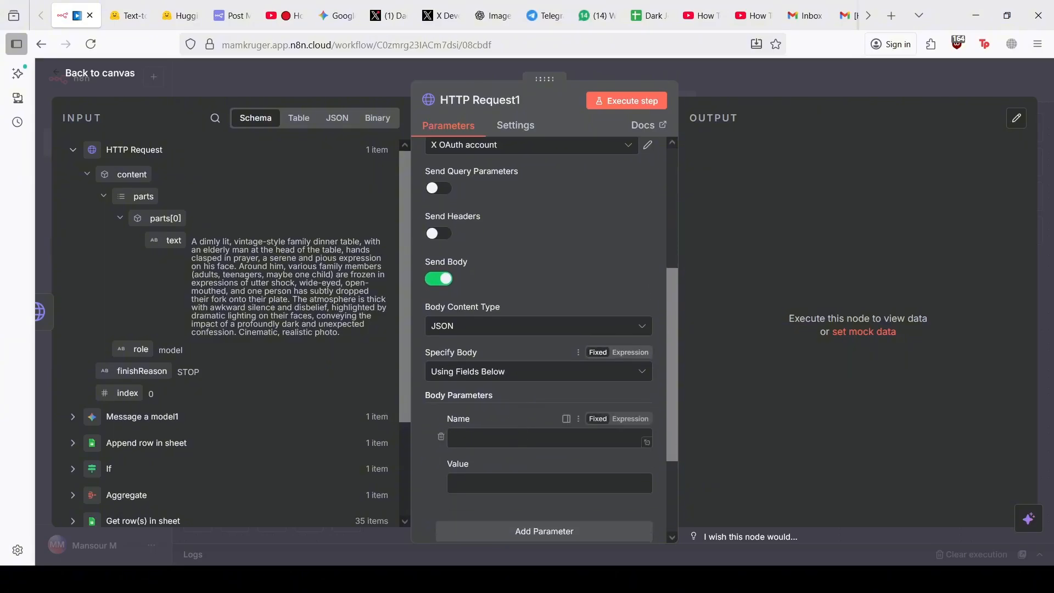
{"action": "left_click", "coordinate": [499, 322]}
{"action": "left_click", "coordinate": [495, 389]}
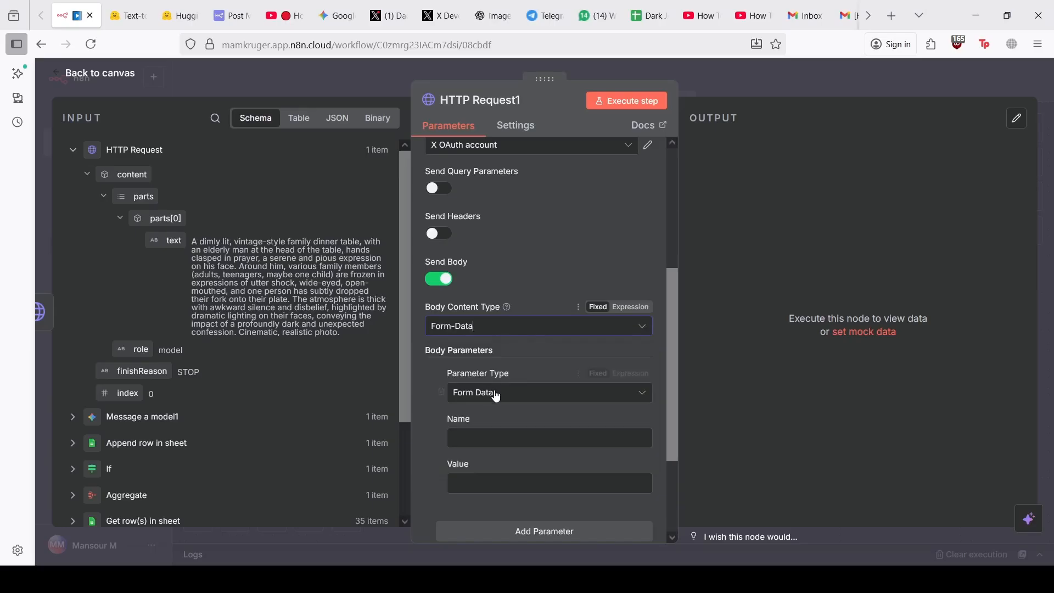
Name the body parameter media and return to the canvas
{"action": "scroll", "coordinate": [529, 415], "scroll_direction": "down", "scroll_amount": 1}
{"action": "left_click", "coordinate": [506, 423]}
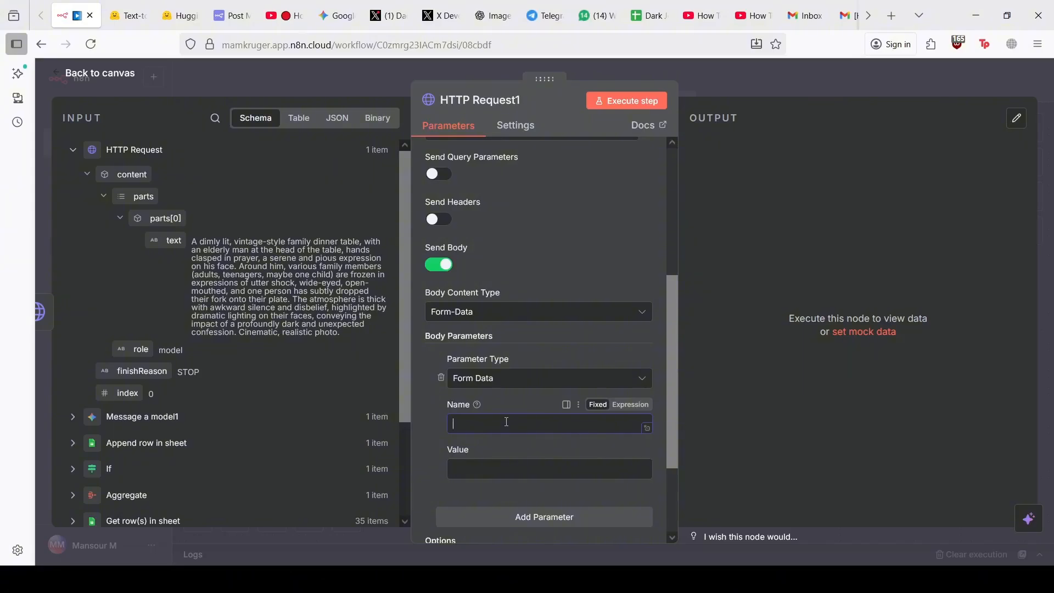
{"action": "type", "text": "media"}
{"action": "left_click", "coordinate": [503, 474]}
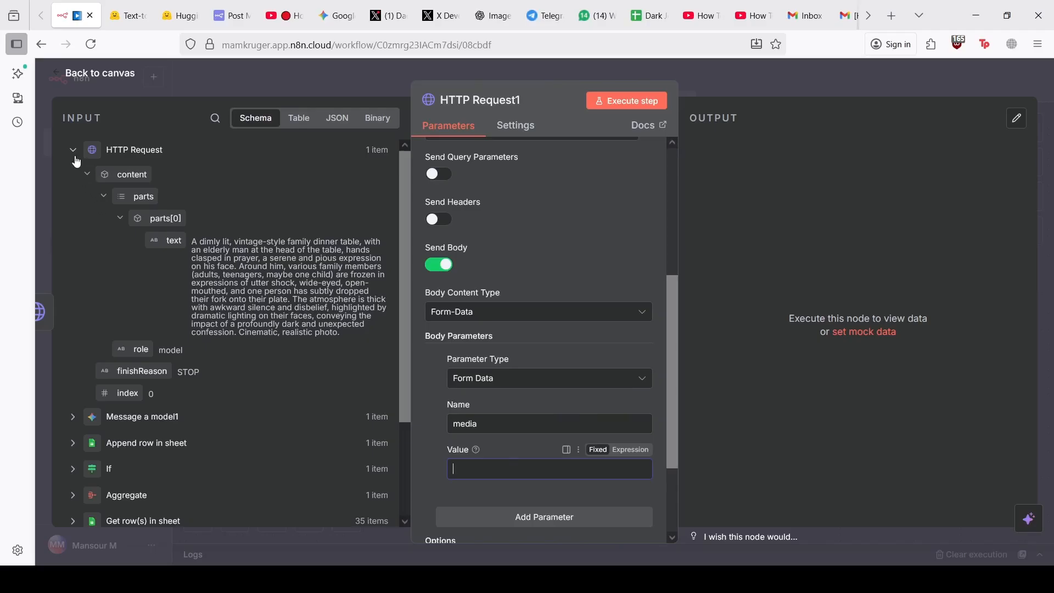
{"action": "left_click", "coordinate": [301, 87]}
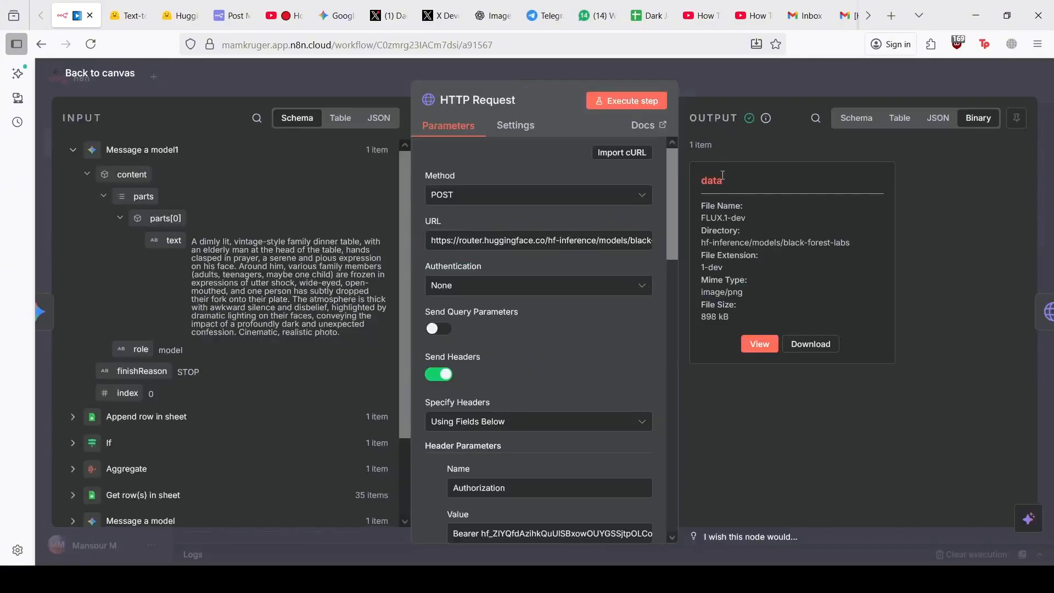
Enter data as the value of HTTP Request1's media parameter
{"action": "double_click", "coordinate": [722, 181]}
{"action": "left_click", "coordinate": [345, 80]}
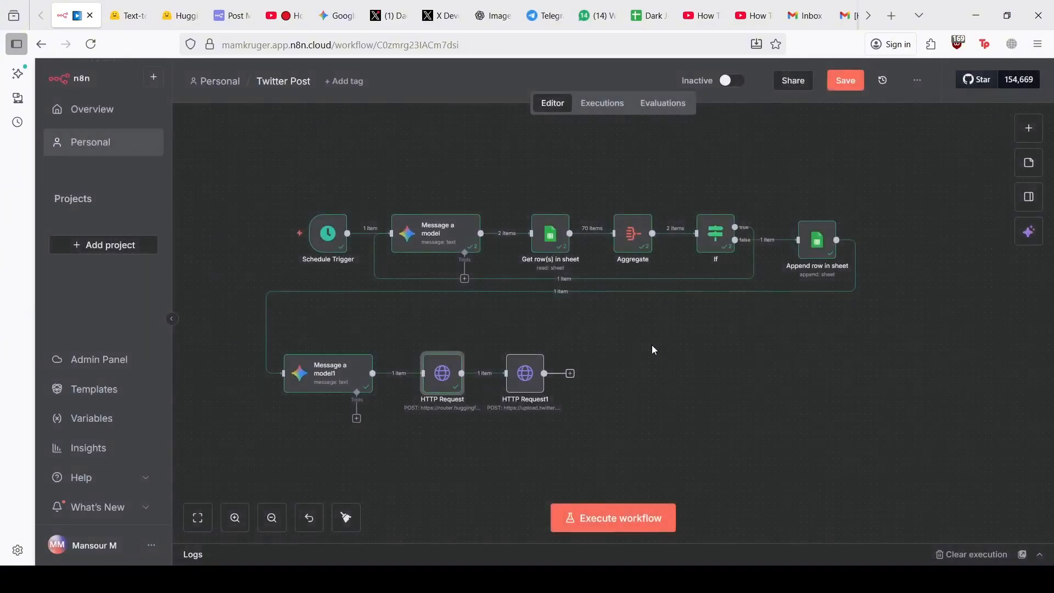
{"action": "double_click", "coordinate": [522, 385]}
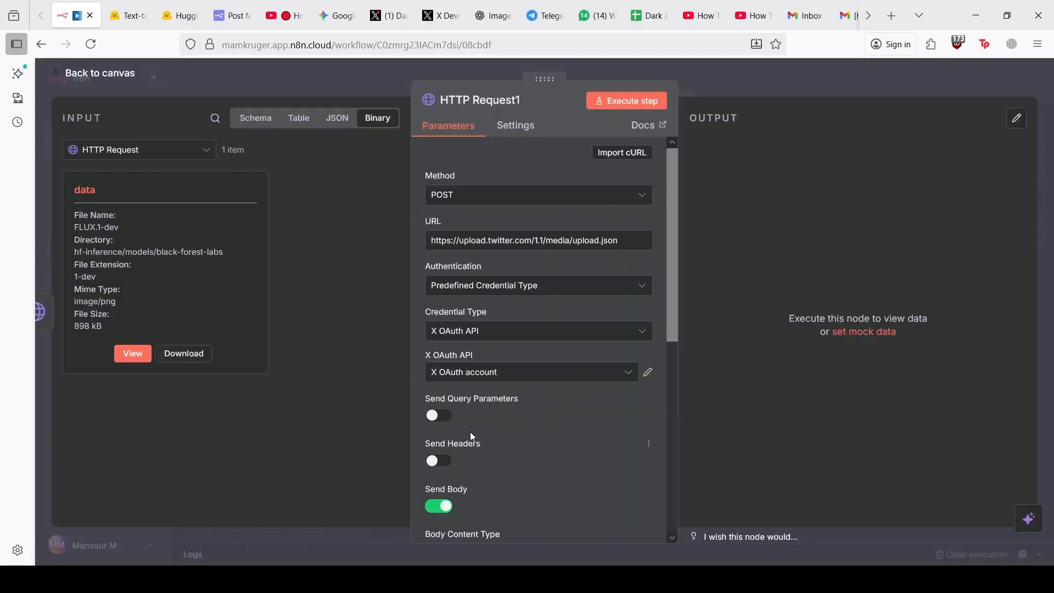
{"action": "scroll", "coordinate": [470, 432], "scroll_direction": "down", "scroll_amount": 1}
{"action": "scroll", "coordinate": [510, 436], "scroll_direction": "down", "scroll_amount": 4}
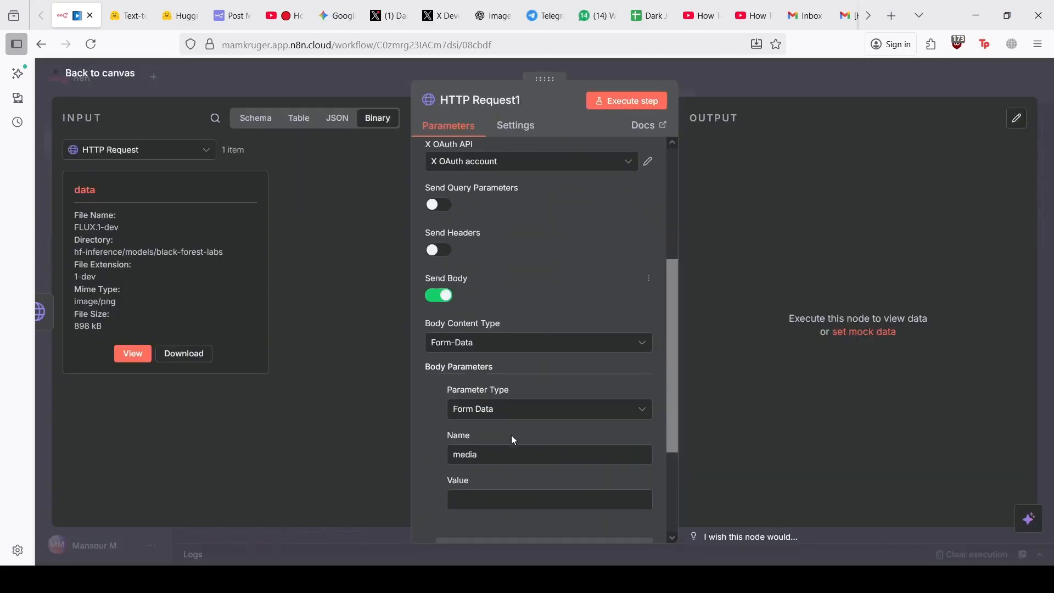
{"action": "left_click", "coordinate": [478, 452]}
{"action": "type", "text": "data"}
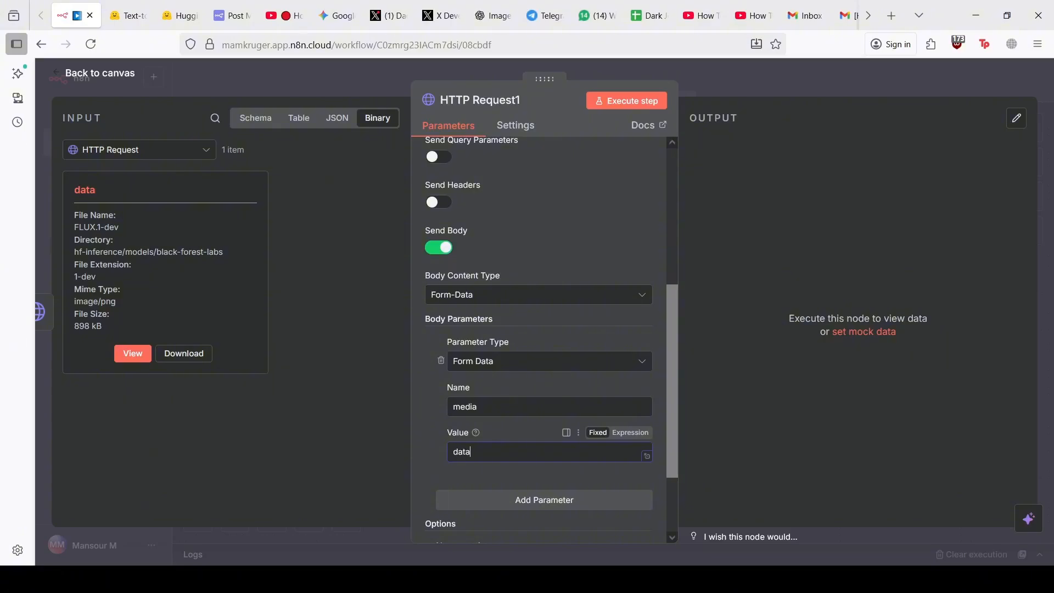
Run HTTP Request1, which fails with Bad request: media type unrecognized
{"action": "left_click", "coordinate": [607, 107]}
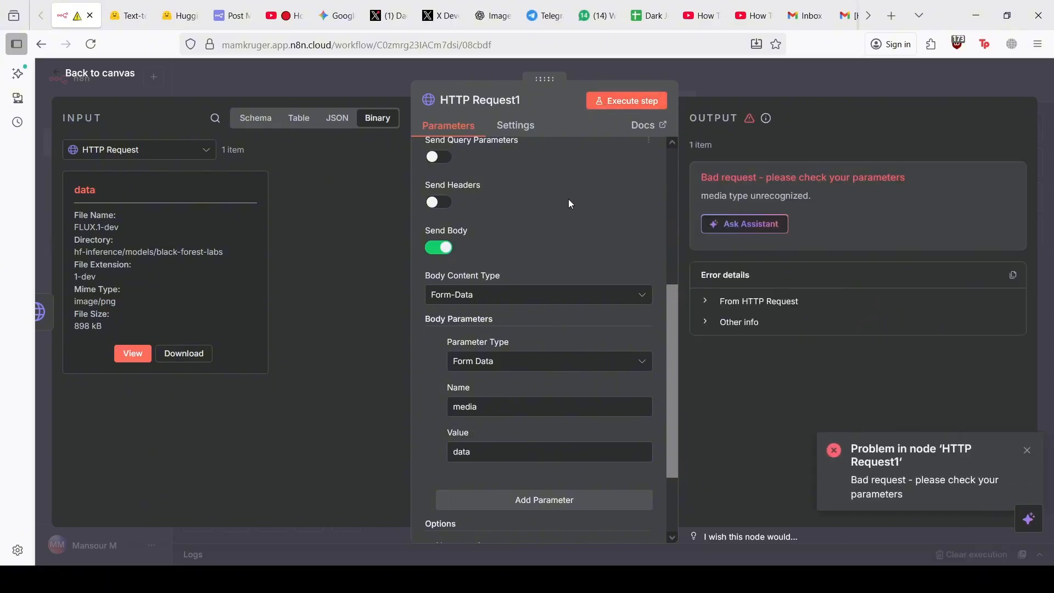
{"action": "scroll", "coordinate": [555, 259], "scroll_direction": "up", "scroll_amount": 4}
{"action": "scroll", "coordinate": [555, 264], "scroll_direction": "up", "scroll_amount": 2}
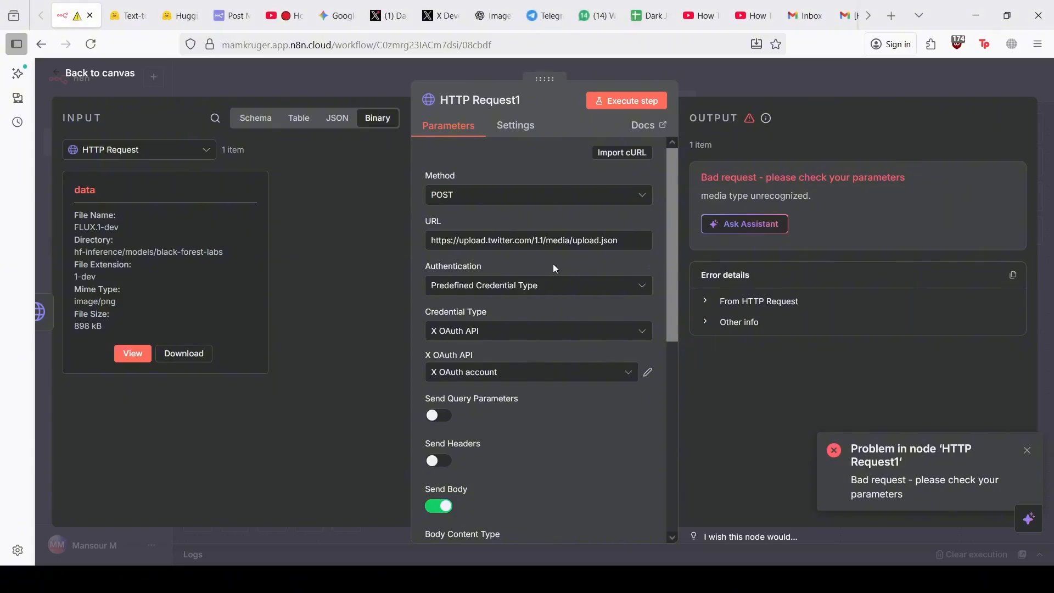
Make media an n8n Binary File from input field data and rerun, getting Forbidden
{"action": "scroll", "coordinate": [535, 379], "scroll_direction": "down", "scroll_amount": 5}
{"action": "left_click", "coordinate": [505, 353]}
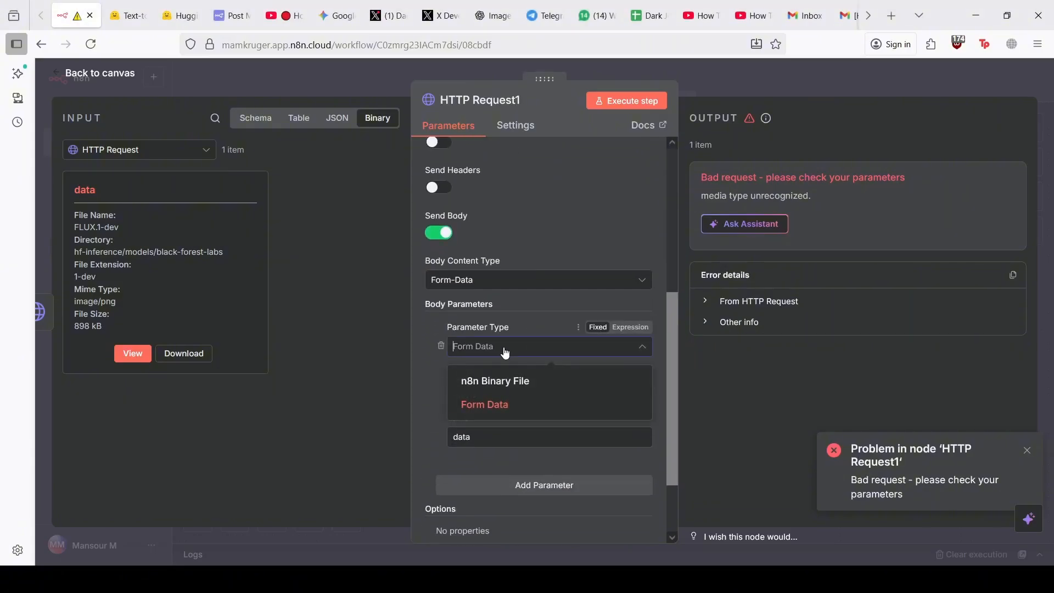
{"action": "left_click", "coordinate": [503, 380]}
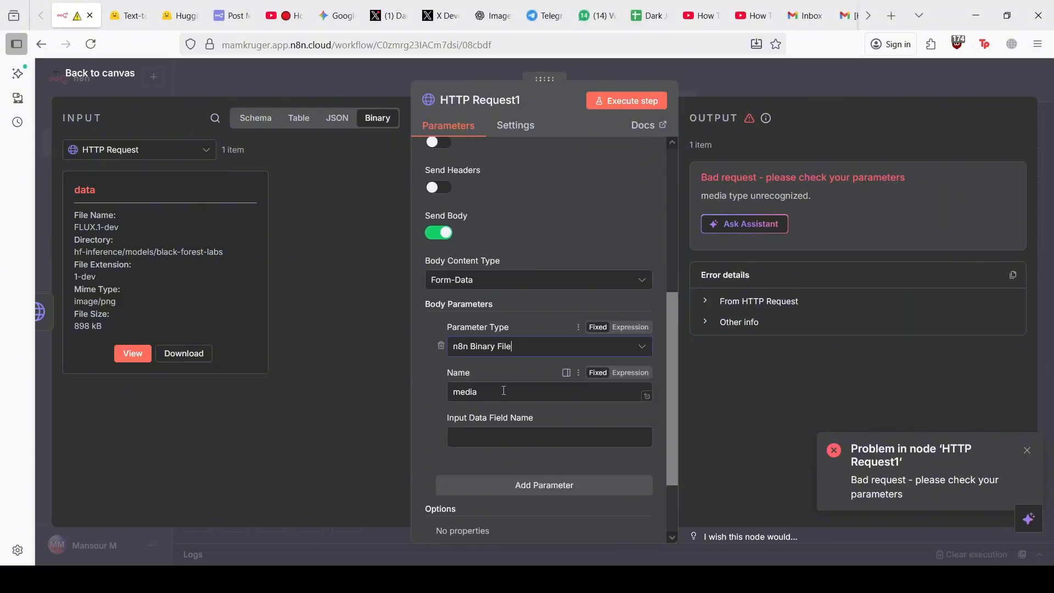
{"action": "left_click", "coordinate": [494, 442]}
{"action": "type", "text": "data"}
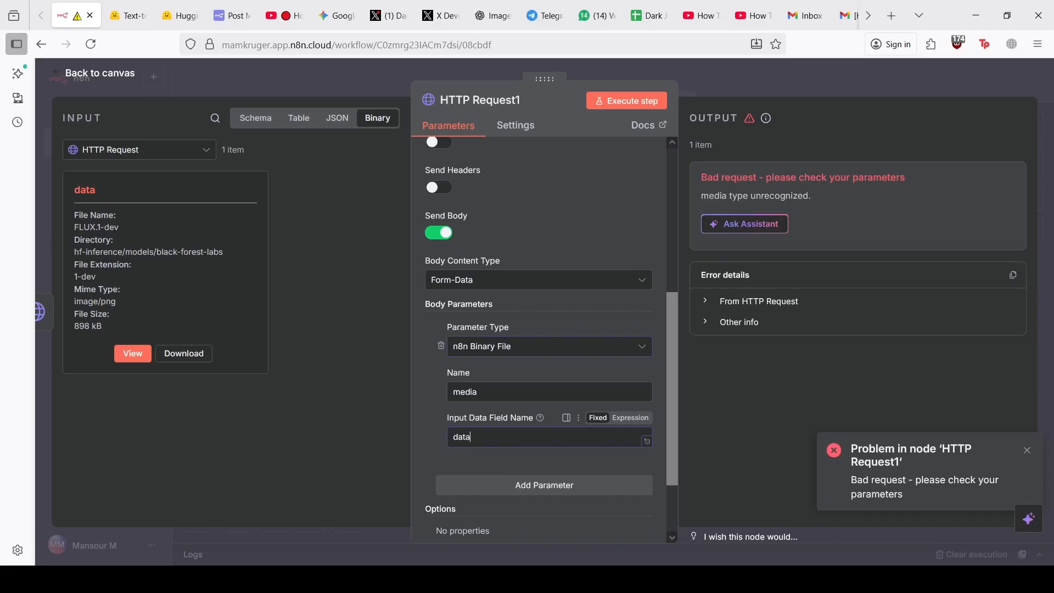
{"action": "left_click", "coordinate": [614, 104]}
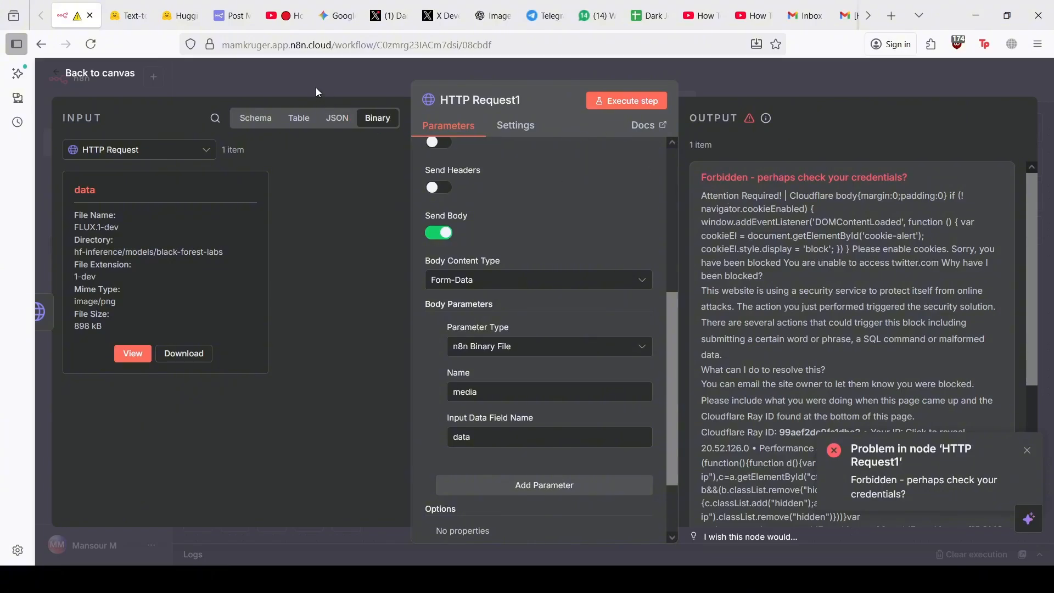
Check the binary field name data in the Hugging Face image request output
{"action": "left_click", "coordinate": [313, 83]}
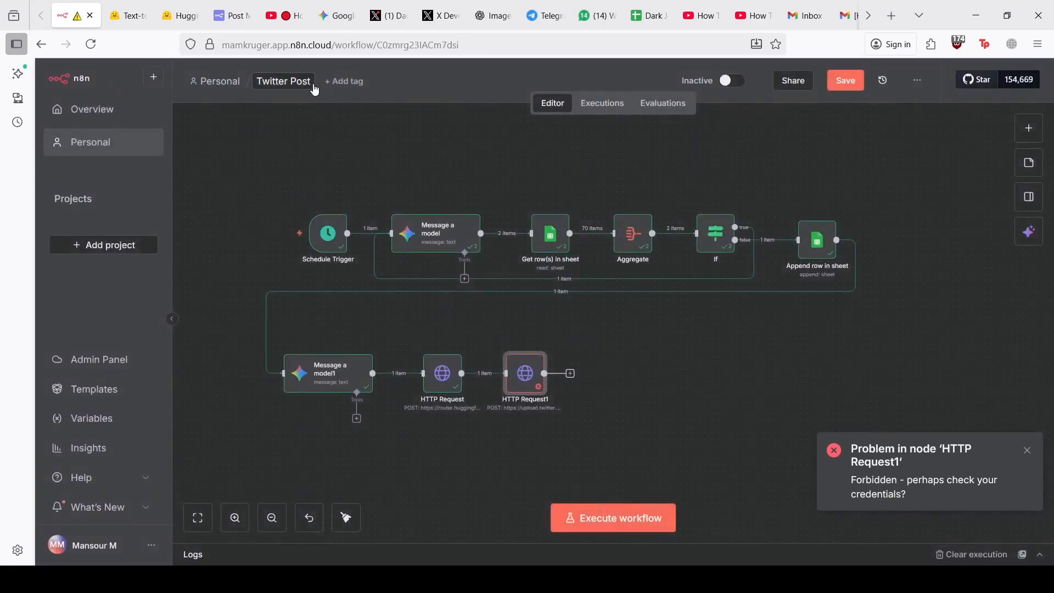
{"action": "double_click", "coordinate": [442, 387]}
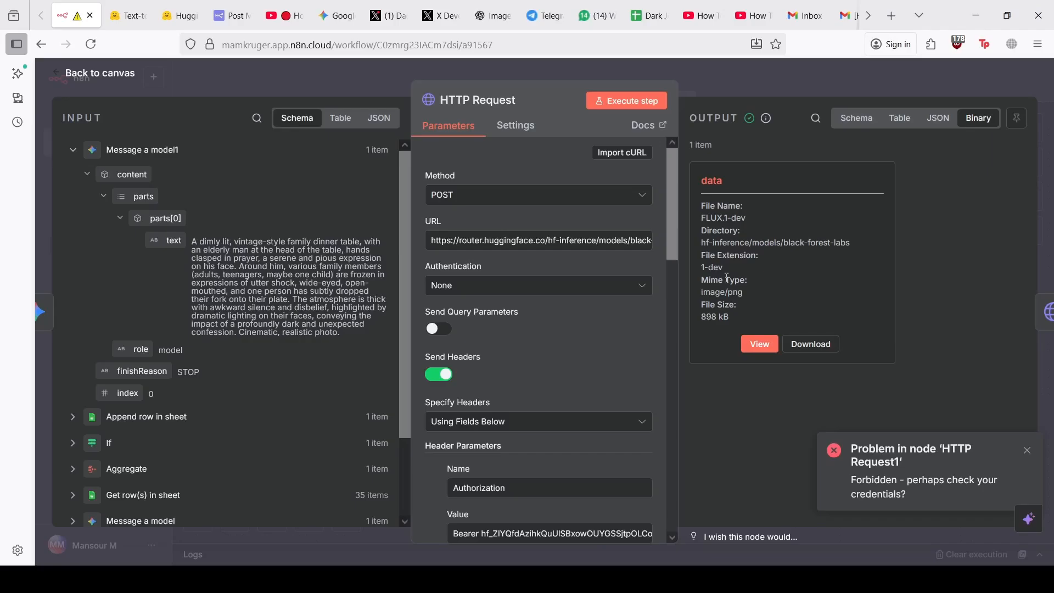
{"action": "double_click", "coordinate": [715, 179]}
{"action": "left_click", "coordinate": [386, 80]}
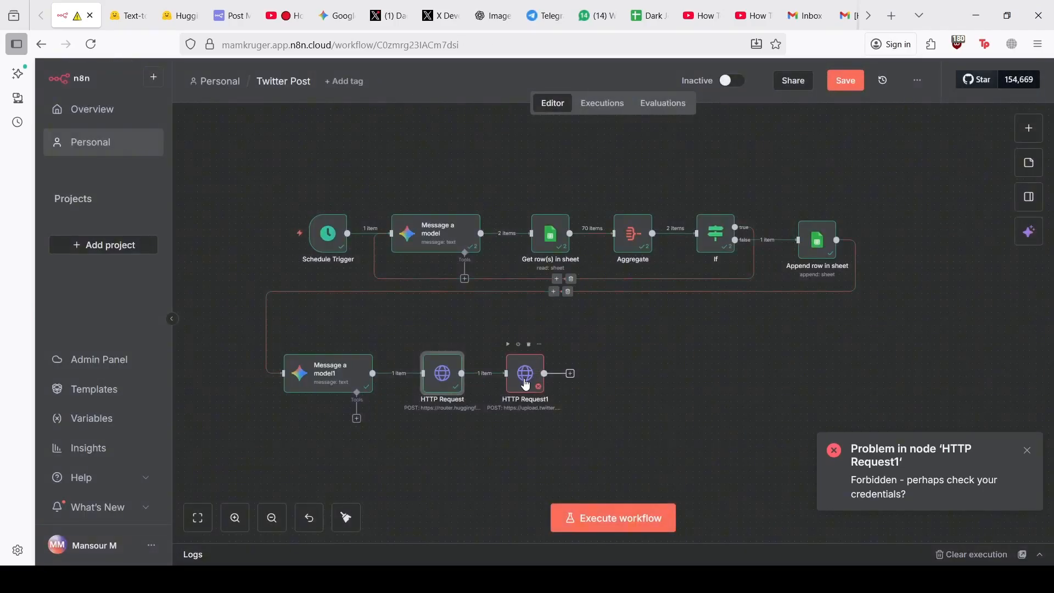
Shift HTTP Request1 right and start inserting a node between the two HTTP requests
{"action": "left_click_drag", "start_coordinate": [530, 378], "coordinate": [721, 378]}
{"action": "mouse_move", "coordinate": [566, 378]}
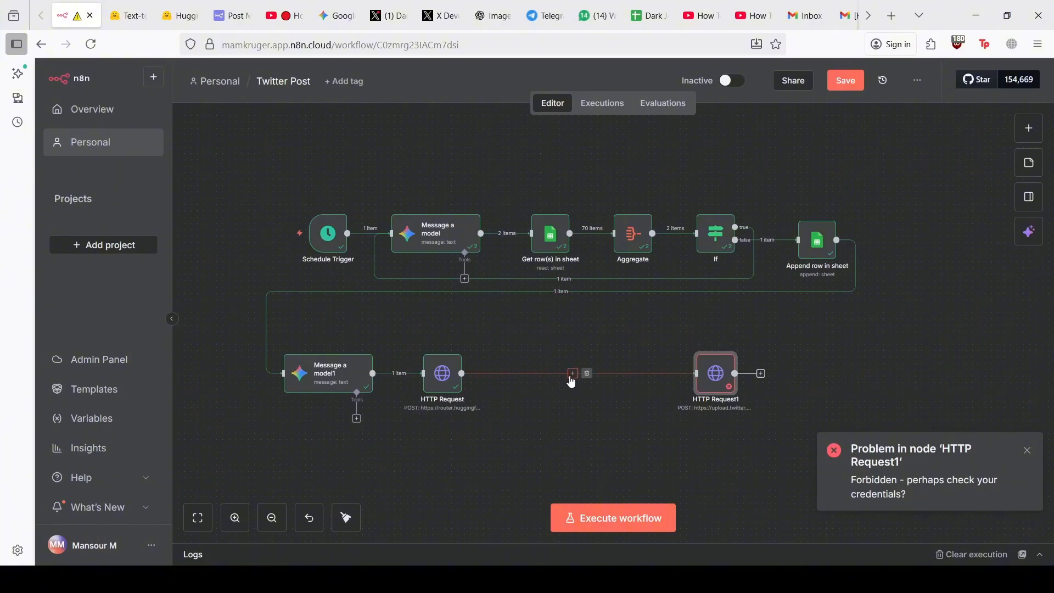
{"action": "double_click", "coordinate": [451, 391]}
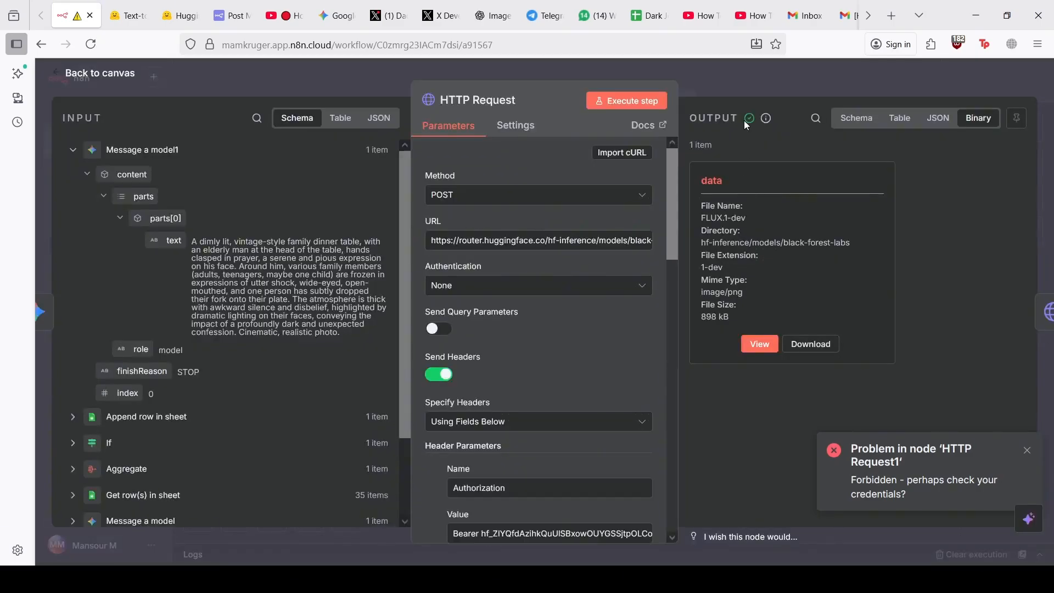
{"action": "left_click", "coordinate": [737, 84]}
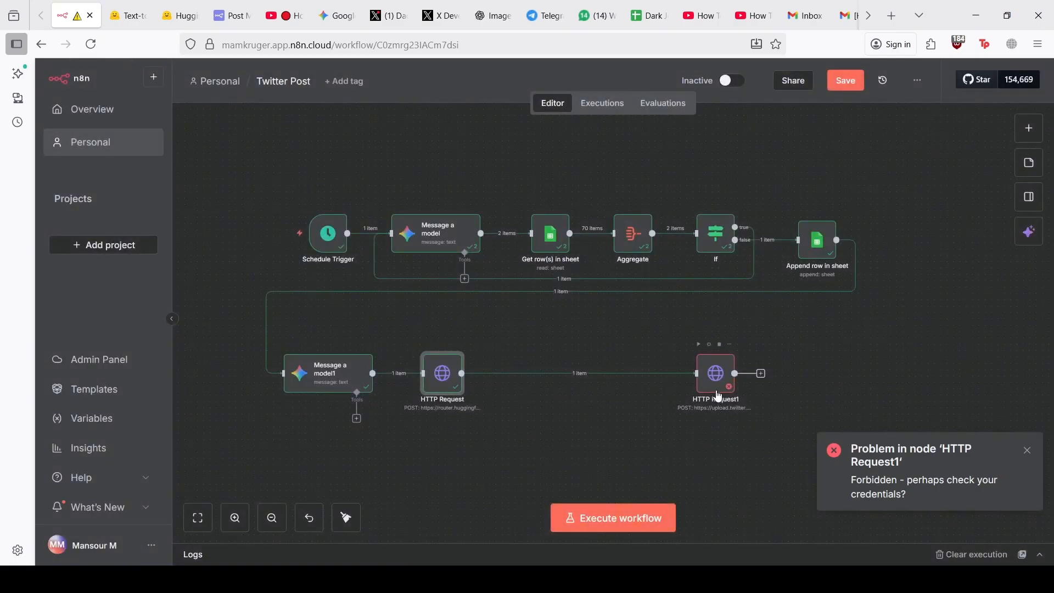
{"action": "left_click", "coordinate": [573, 374]}
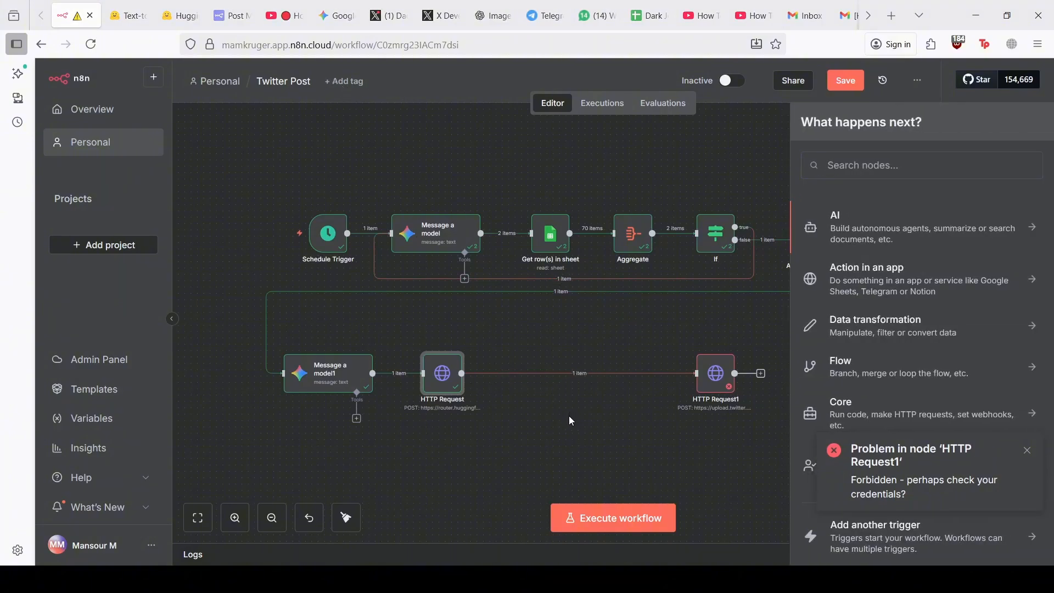
Dismiss the Forbidden error notification and close the stray node list
{"action": "type", "text": "ex"}
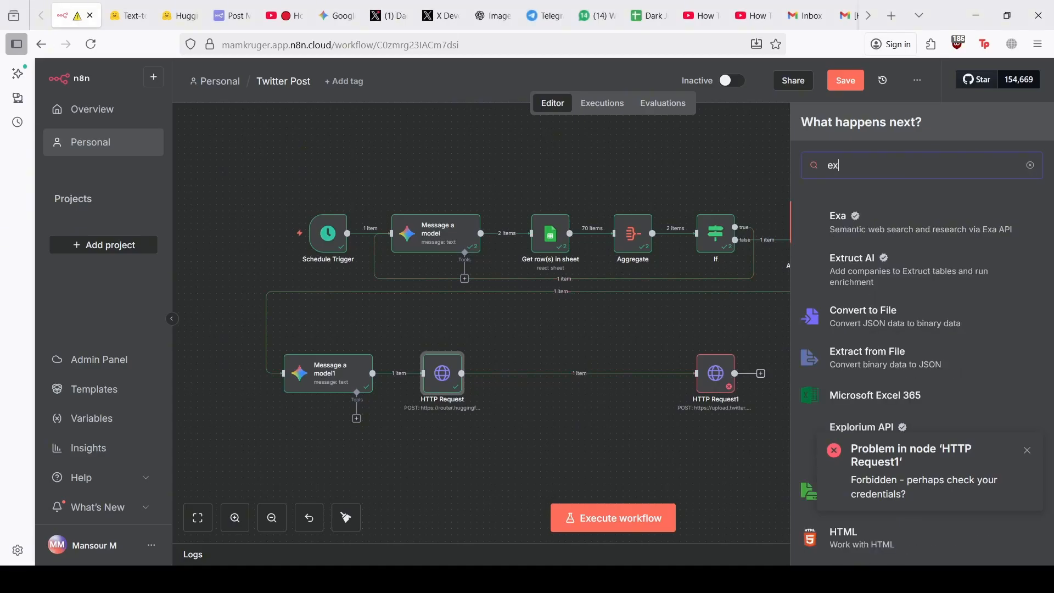
{"action": "type", "text": "tra"}
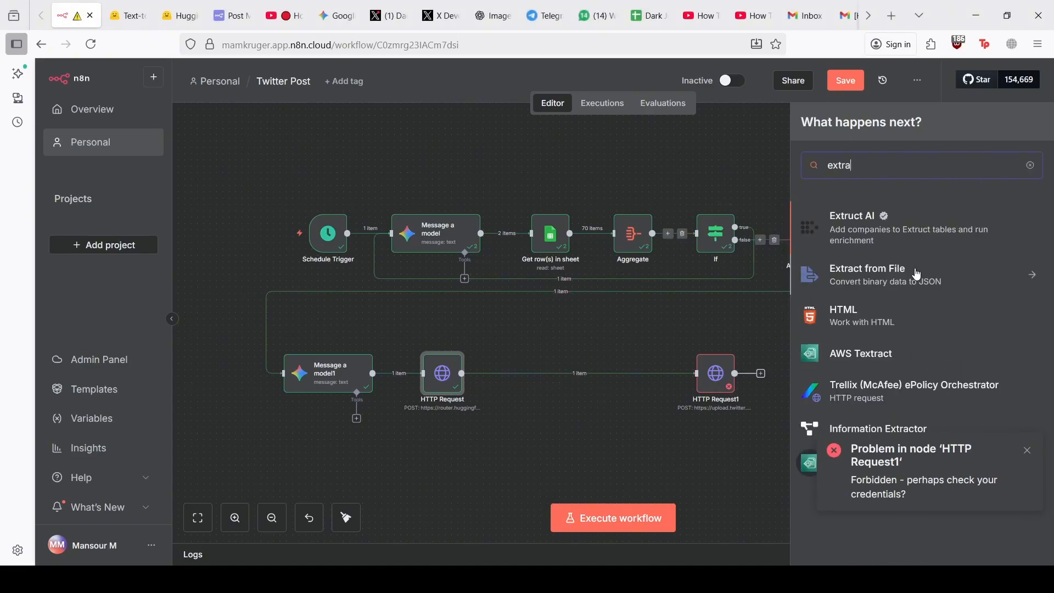
{"action": "left_click", "coordinate": [917, 273]}
{"action": "left_click", "coordinate": [1027, 450]}
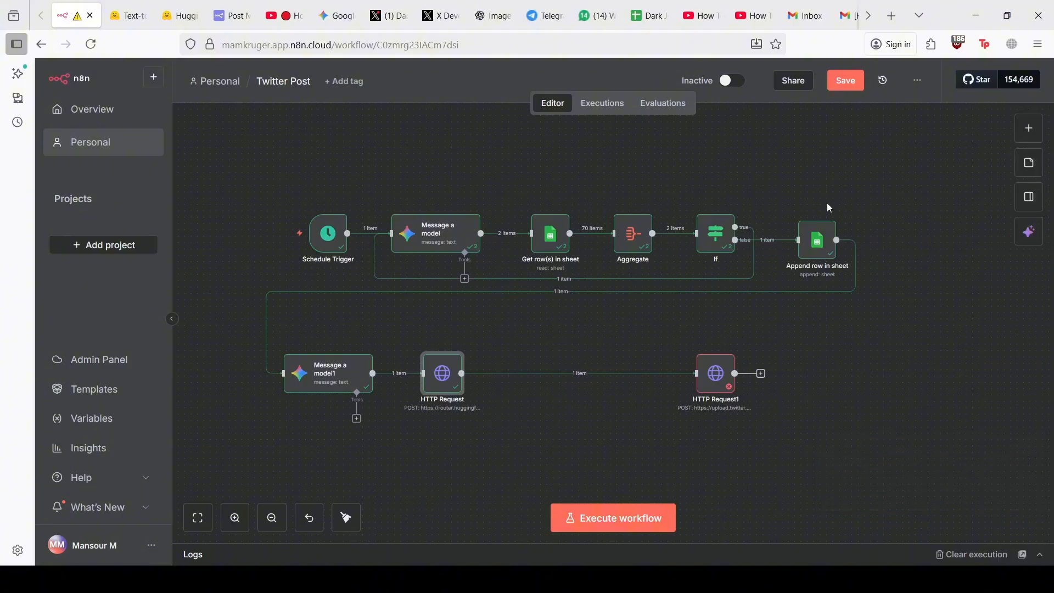
Insert an Extract from File node between the HTTP Requests, using Move file to base64 string, and test it
{"action": "left_click", "coordinate": [573, 373]}
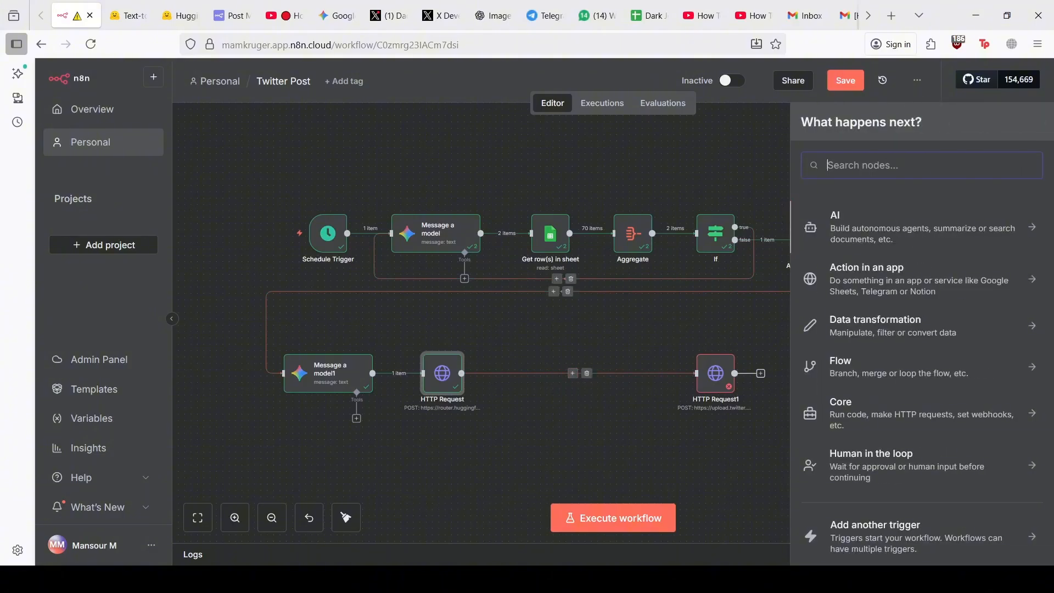
{"action": "type", "text": "extra"}
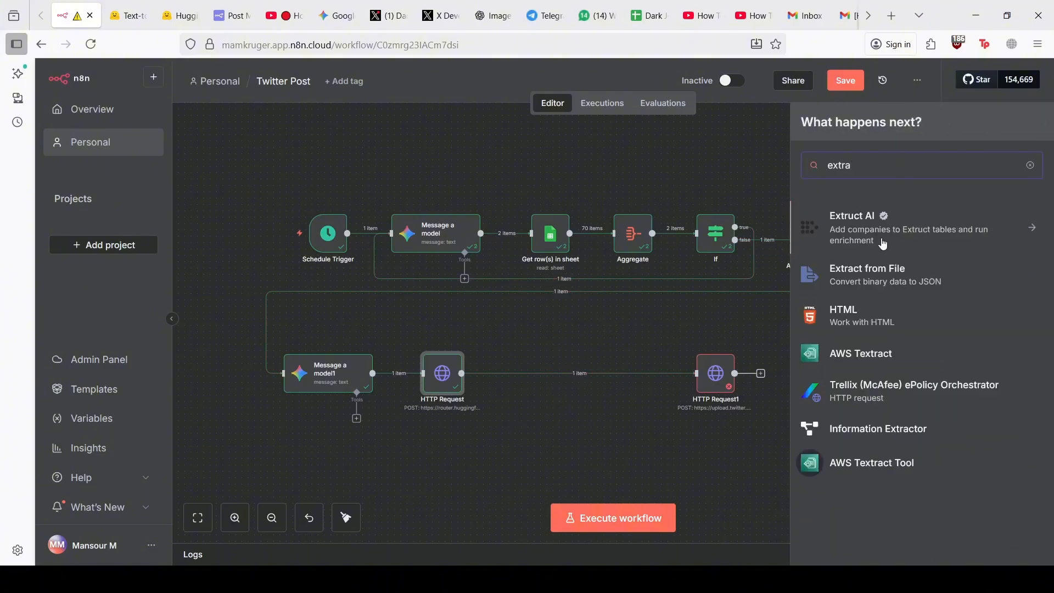
{"action": "left_click", "coordinate": [883, 274]}
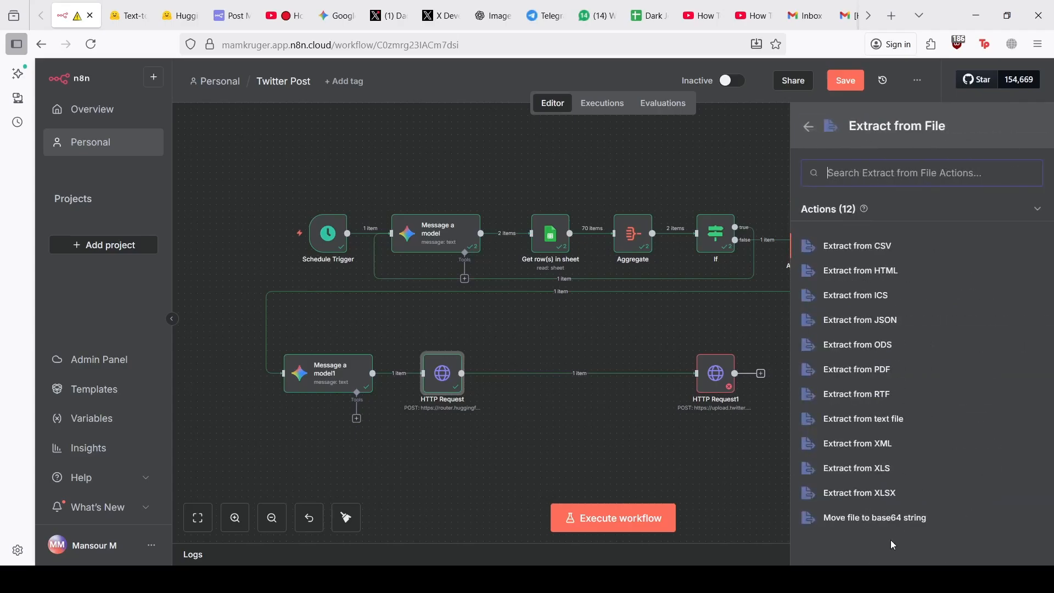
{"action": "left_click", "coordinate": [860, 521]}
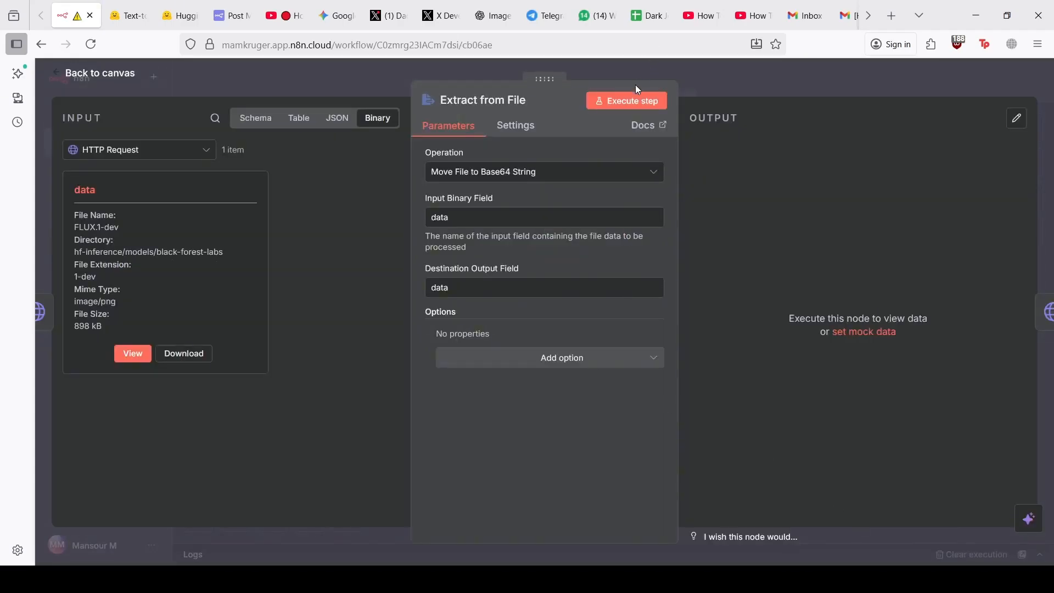
{"action": "left_click", "coordinate": [634, 101]}
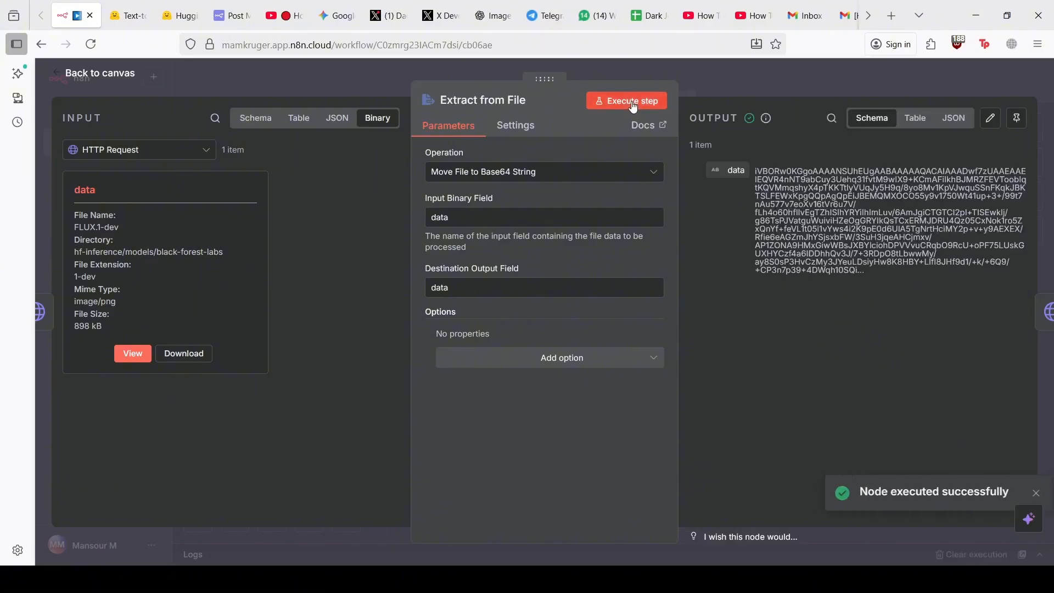
{"action": "left_click", "coordinate": [364, 75]}
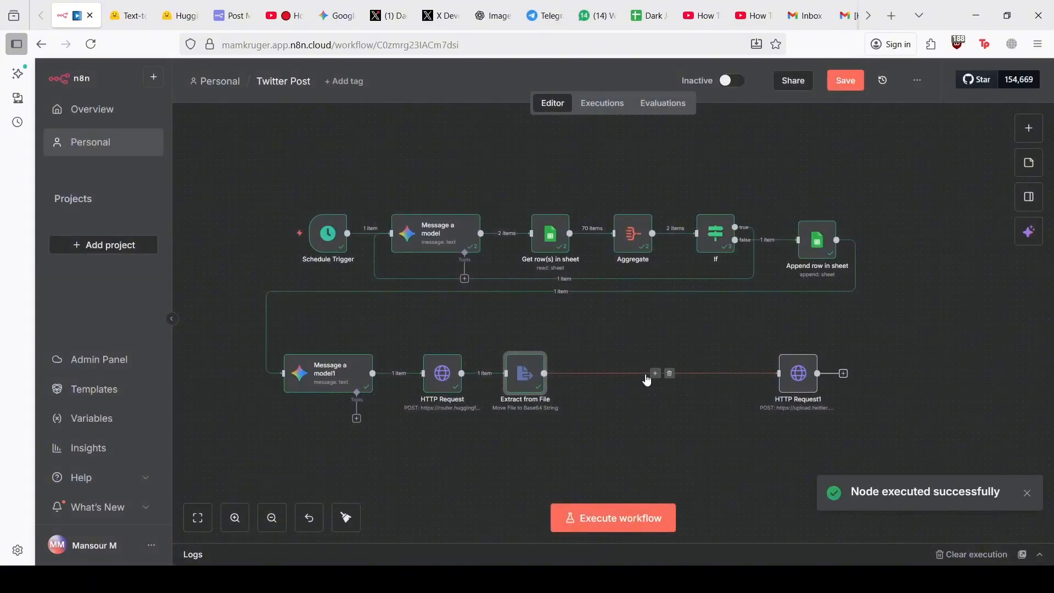
Add a Convert to File node (Move base64 string to file) fed by the base64 data, producing an 898 kB file.png
{"action": "left_click", "coordinate": [655, 373]}
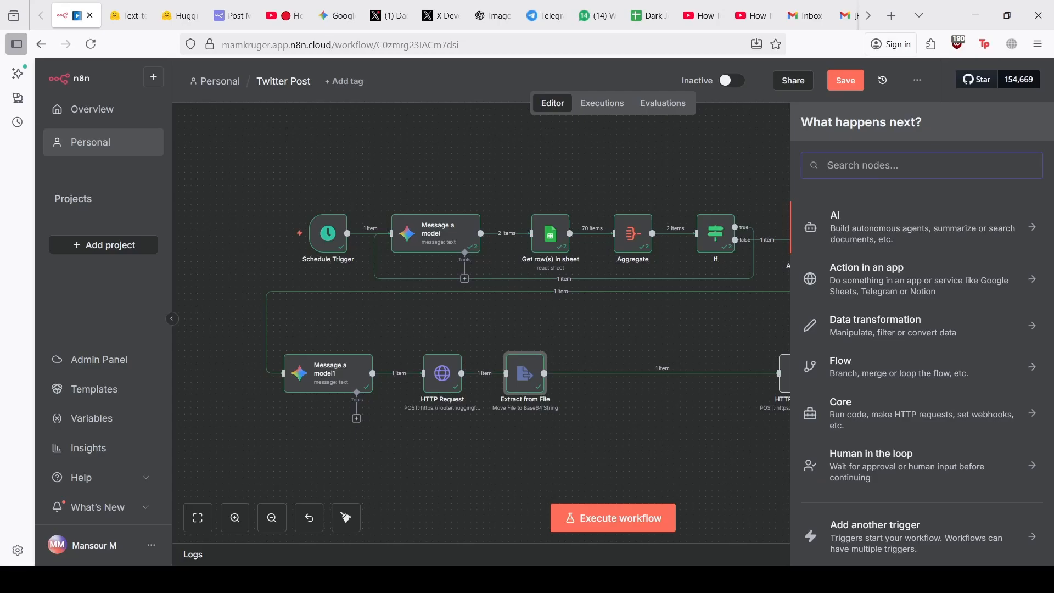
{"action": "type", "text": "conve"}
{"action": "left_click", "coordinate": [868, 296]}
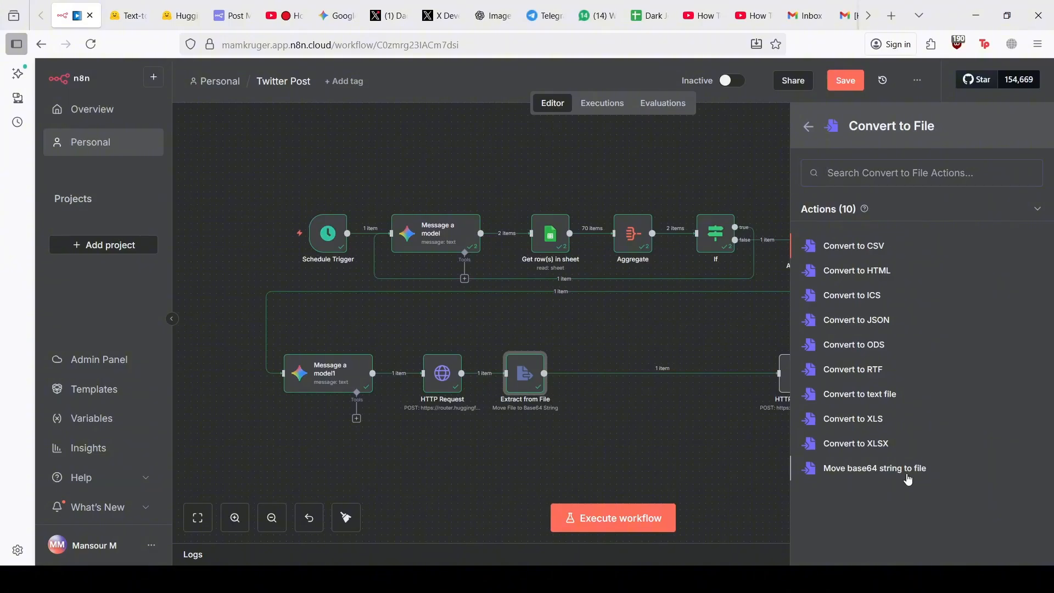
{"action": "left_click", "coordinate": [878, 468]}
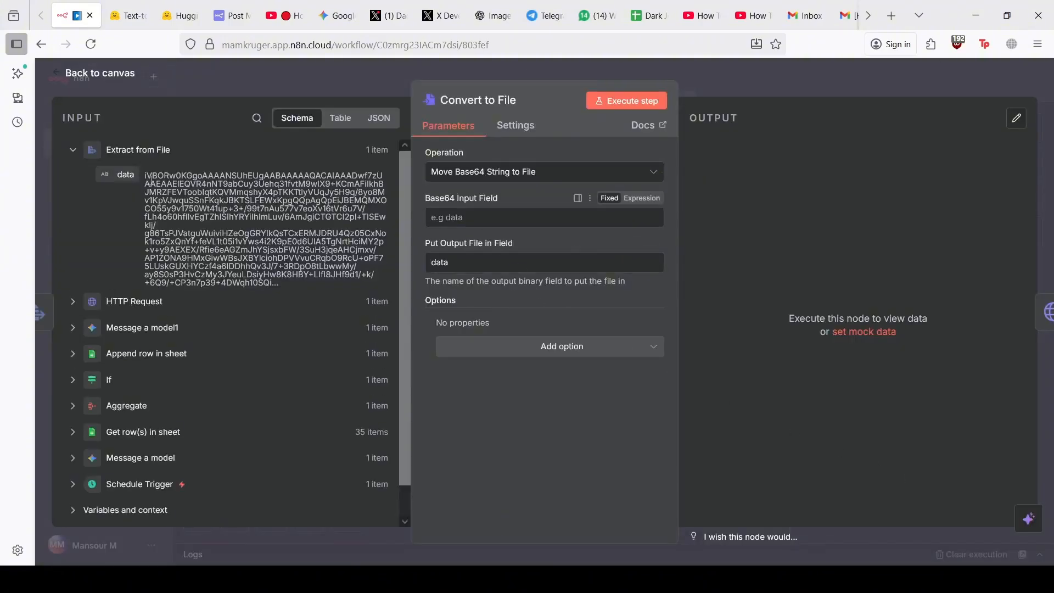
{"action": "left_click_drag", "start_coordinate": [123, 174], "coordinate": [436, 224]}
{"action": "left_click", "coordinate": [608, 108]}
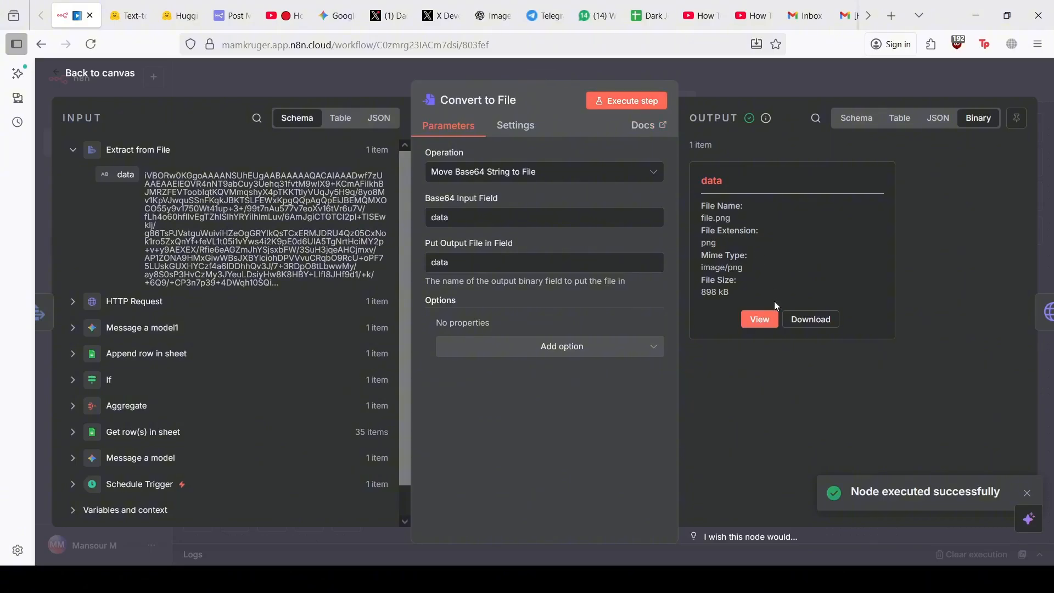
{"action": "left_click", "coordinate": [765, 317]}
{"action": "left_click", "coordinate": [273, 75]}
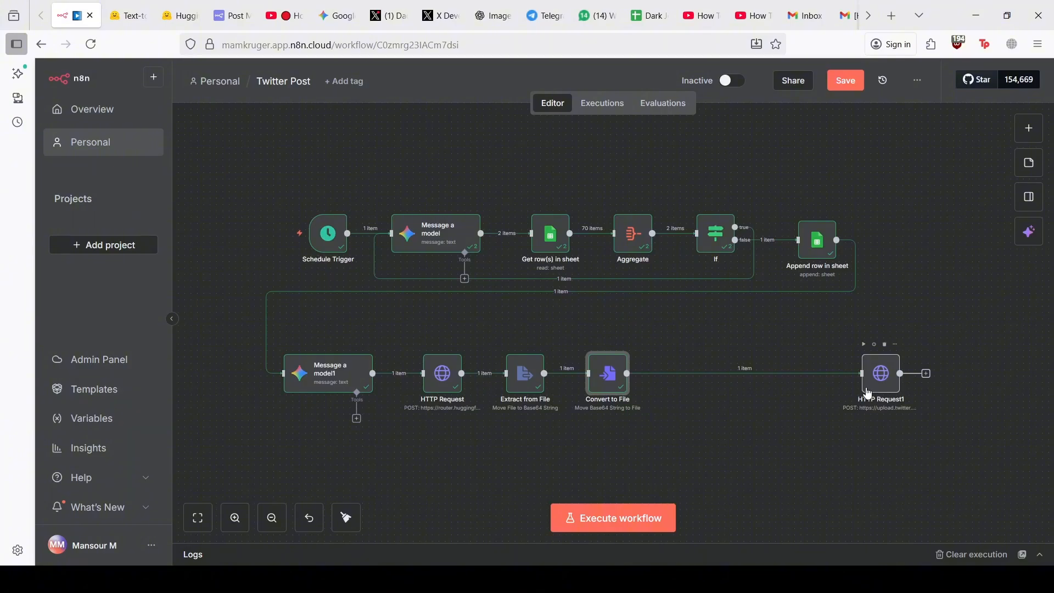
Move HTTP Request1 beside Convert to File and rerun it, returning a media ID
{"action": "left_click_drag", "start_coordinate": [867, 390], "coordinate": [807, 385]}
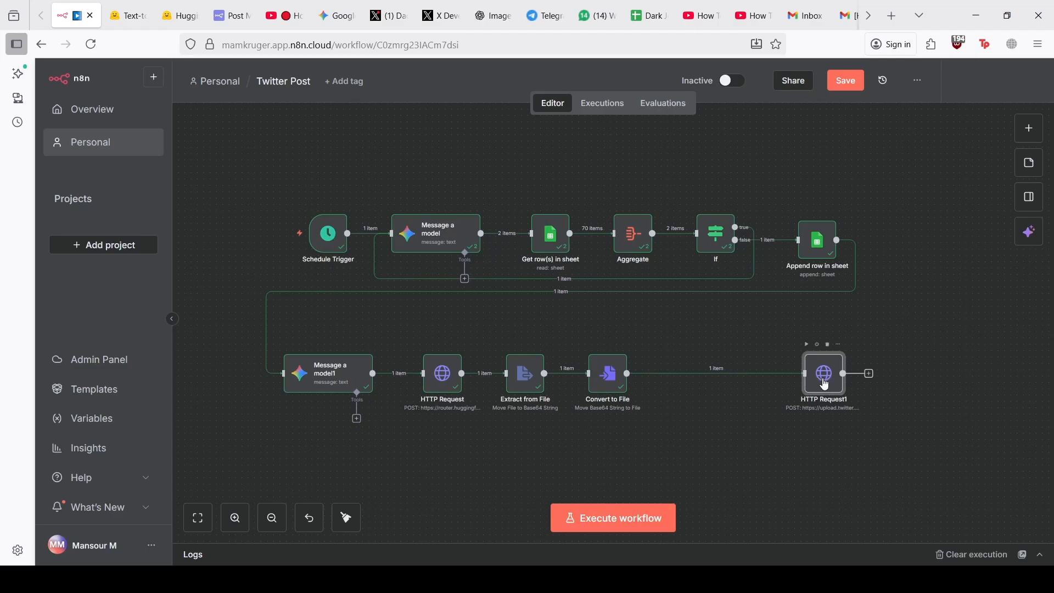
{"action": "double_click", "coordinate": [824, 383]}
{"action": "left_click", "coordinate": [599, 107]}
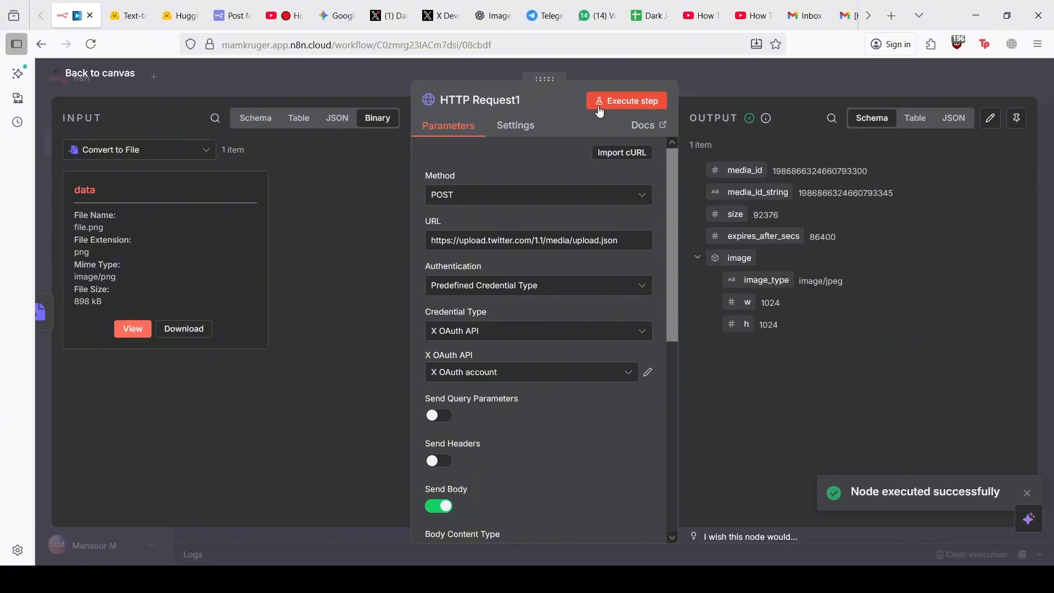
{"action": "left_click", "coordinate": [381, 79]}
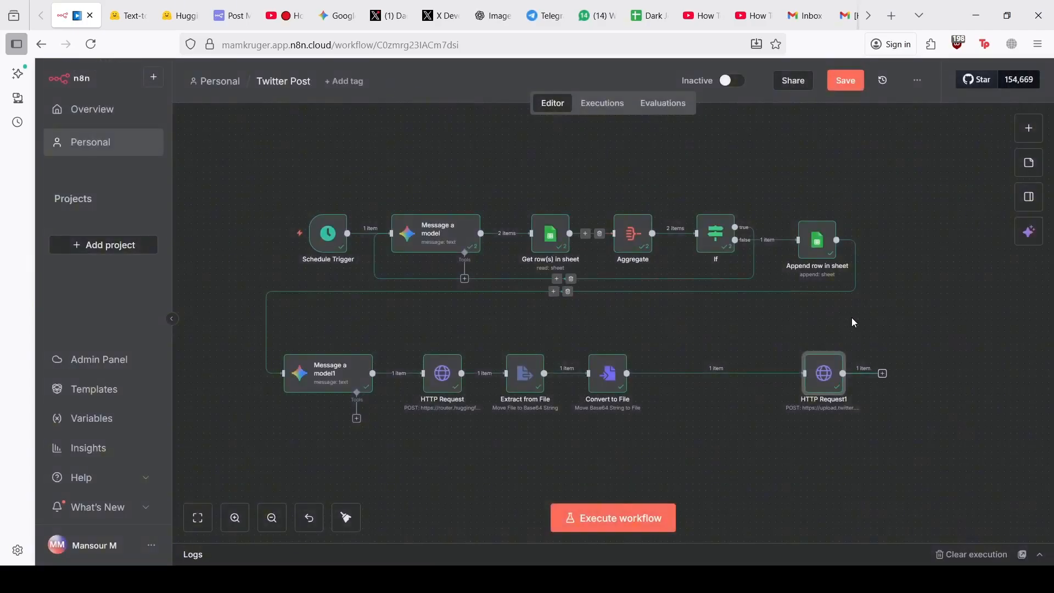
{"action": "scroll", "coordinate": [896, 328], "scroll_direction": "right", "scroll_amount": 2}
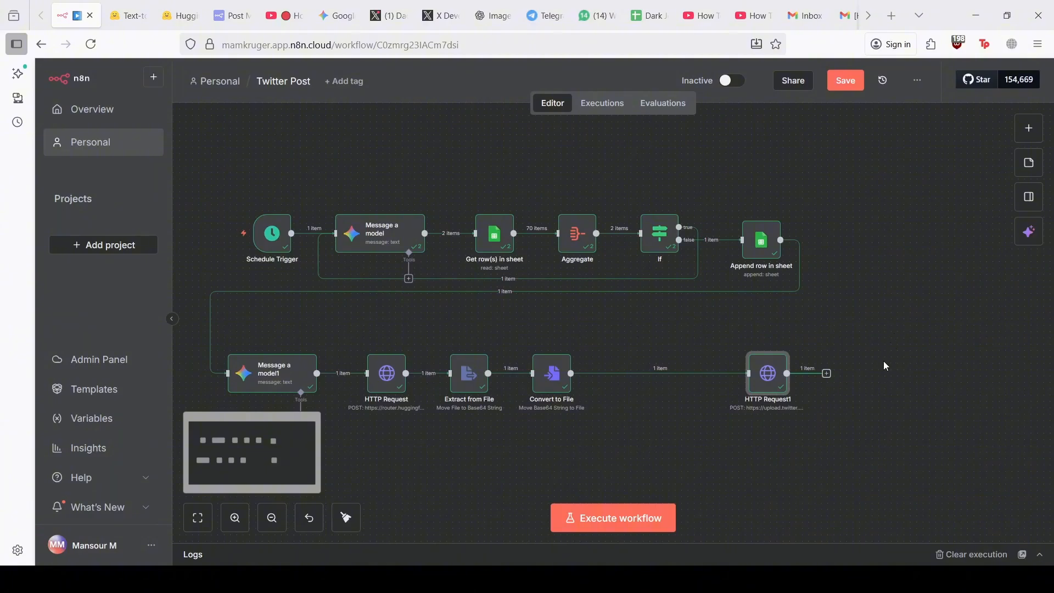
Add an X (Formerly Twitter) Create Tweet node with the model's joke text mapped into Text
{"action": "left_click", "coordinate": [827, 374]}
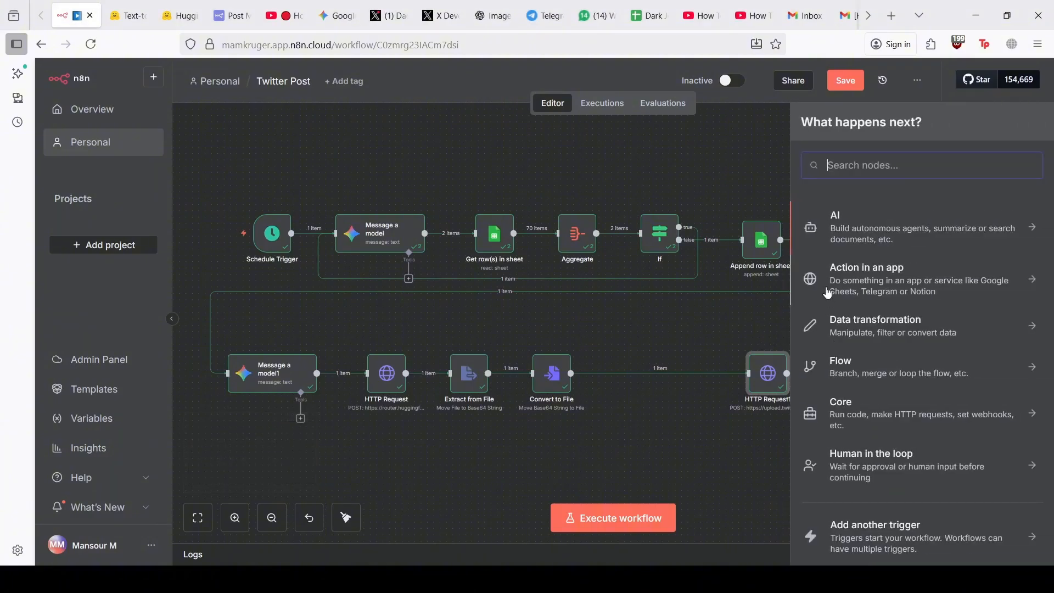
{"action": "type", "text": "tw"}
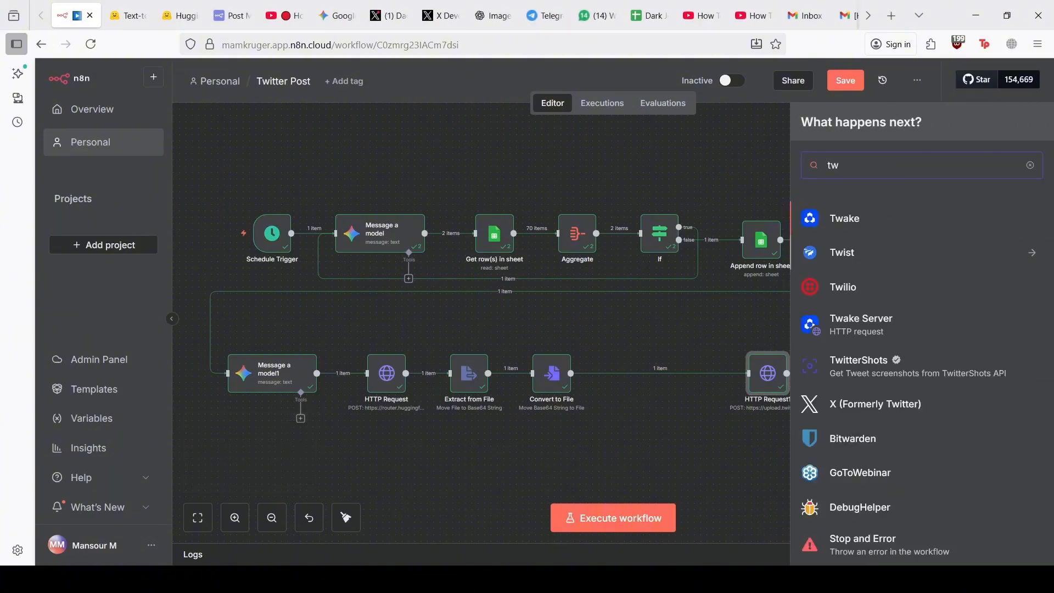
{"action": "type", "text": "it"}
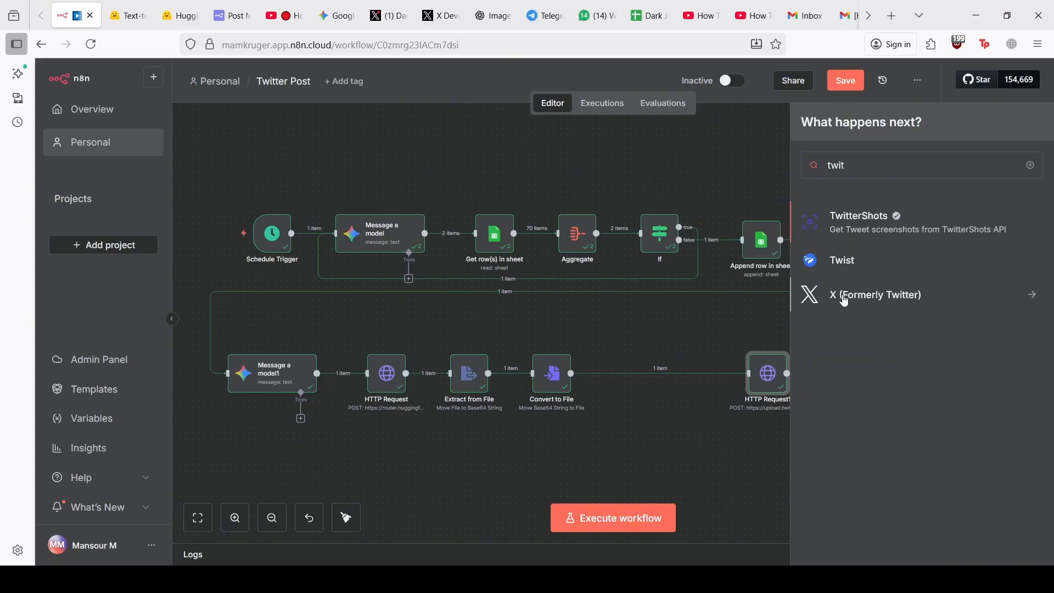
{"action": "left_click", "coordinate": [844, 296]}
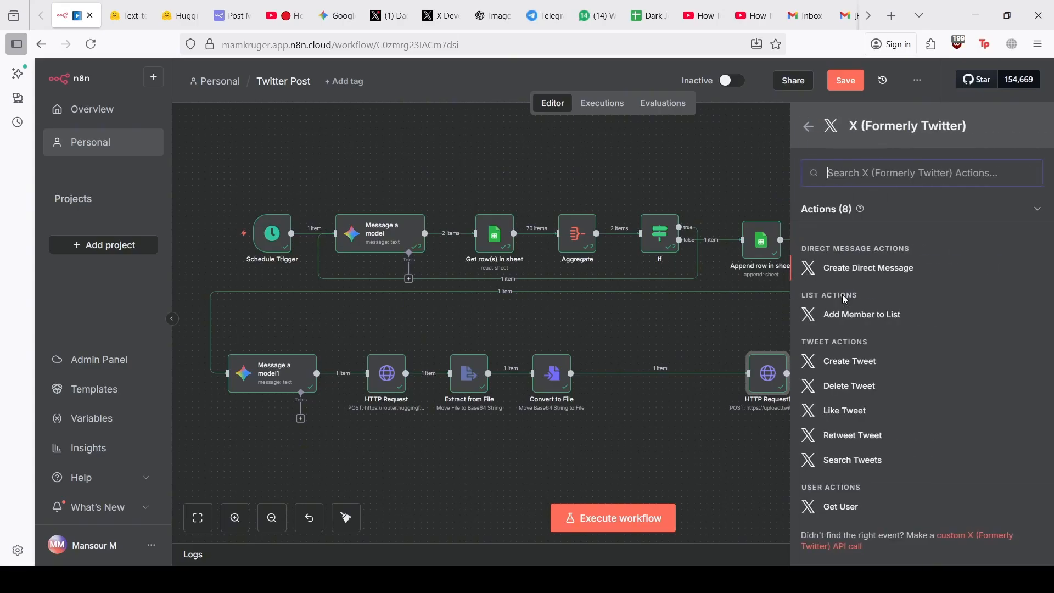
{"action": "left_click", "coordinate": [834, 365]}
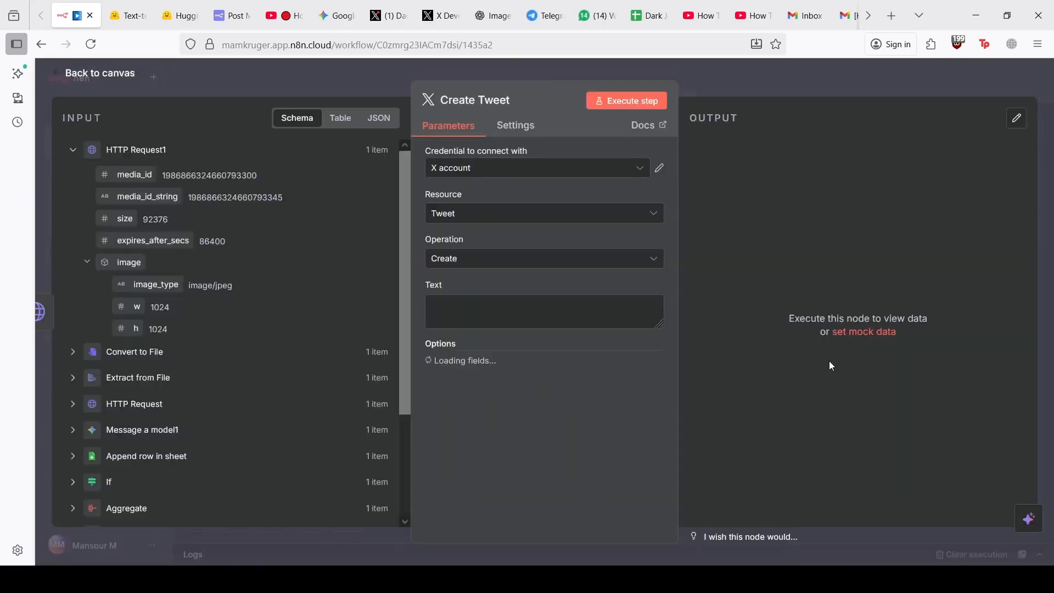
{"action": "left_click", "coordinate": [547, 316]}
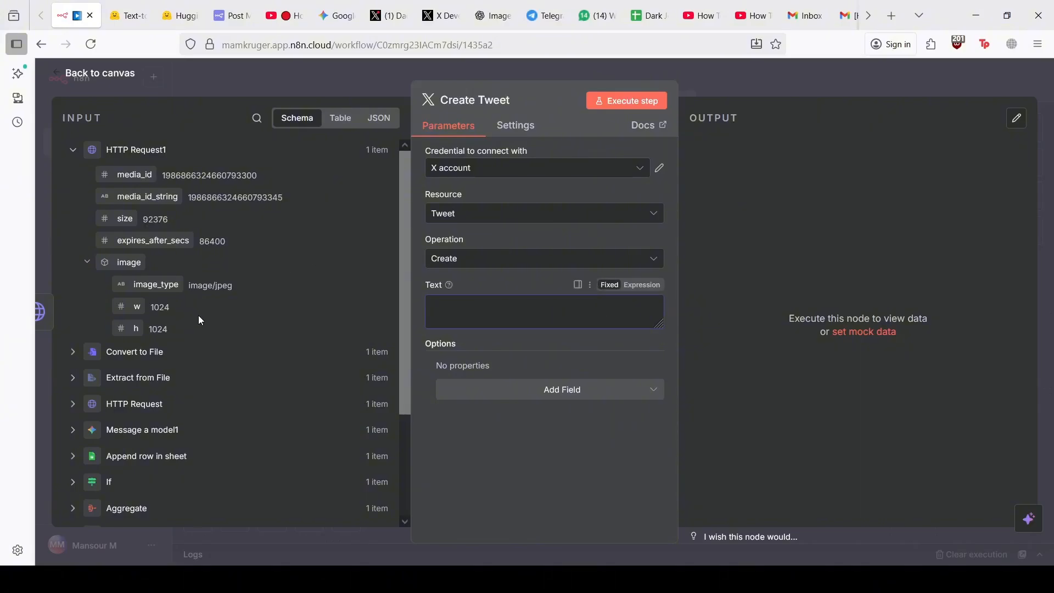
{"action": "scroll", "coordinate": [200, 320], "scroll_direction": "down", "scroll_amount": 4}
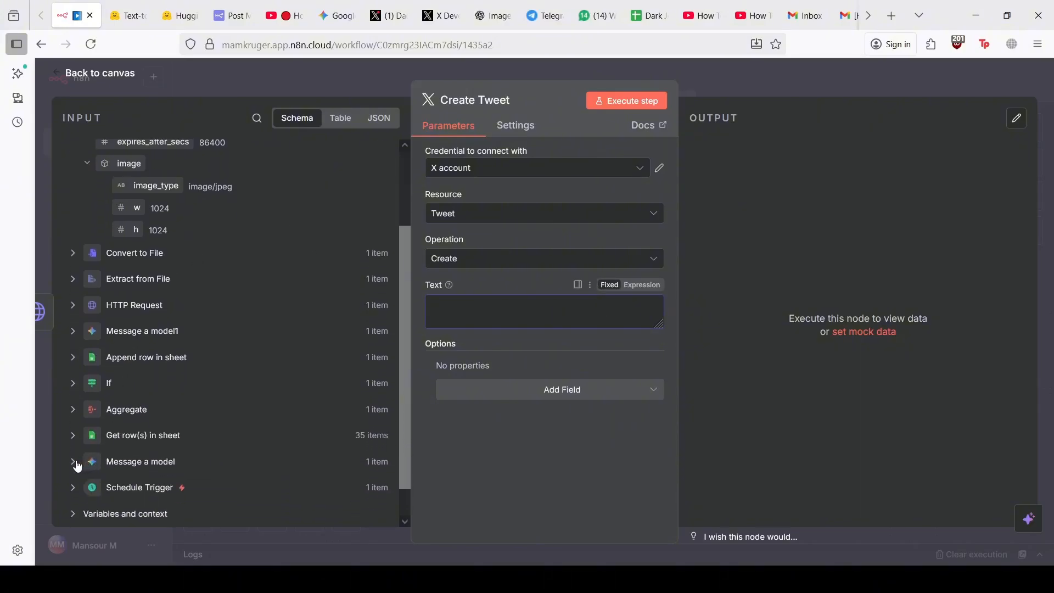
{"action": "left_click", "coordinate": [73, 462]}
{"action": "scroll", "coordinate": [78, 464], "scroll_direction": "down", "scroll_amount": 4}
{"action": "left_click_drag", "start_coordinate": [161, 446], "coordinate": [477, 311]}
Add a Media ID field set to media_id_string and run the tweet successfully
{"action": "left_click", "coordinate": [543, 401]}
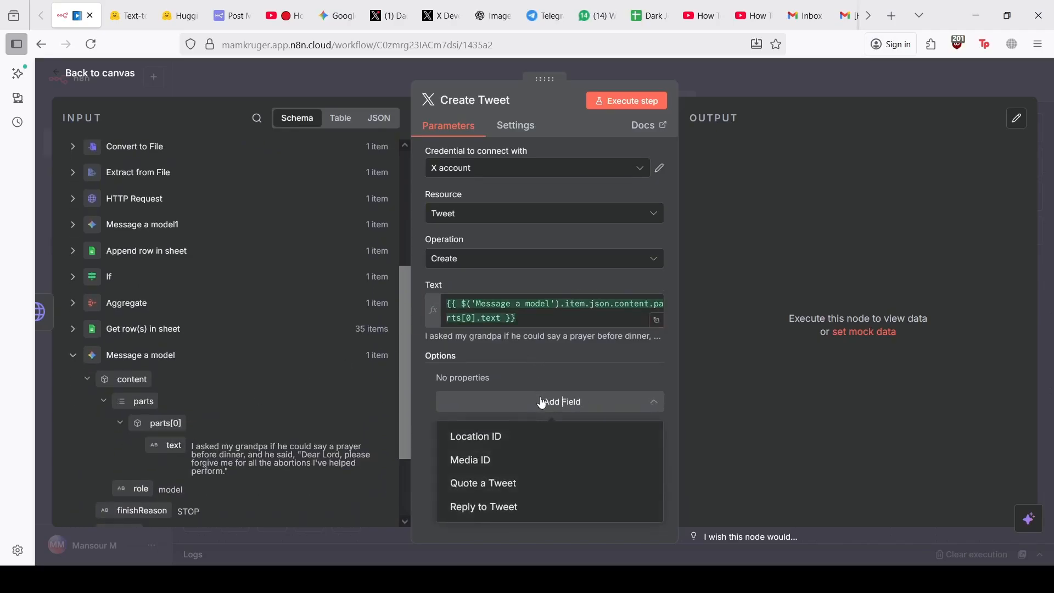
{"action": "left_click", "coordinate": [500, 462]}
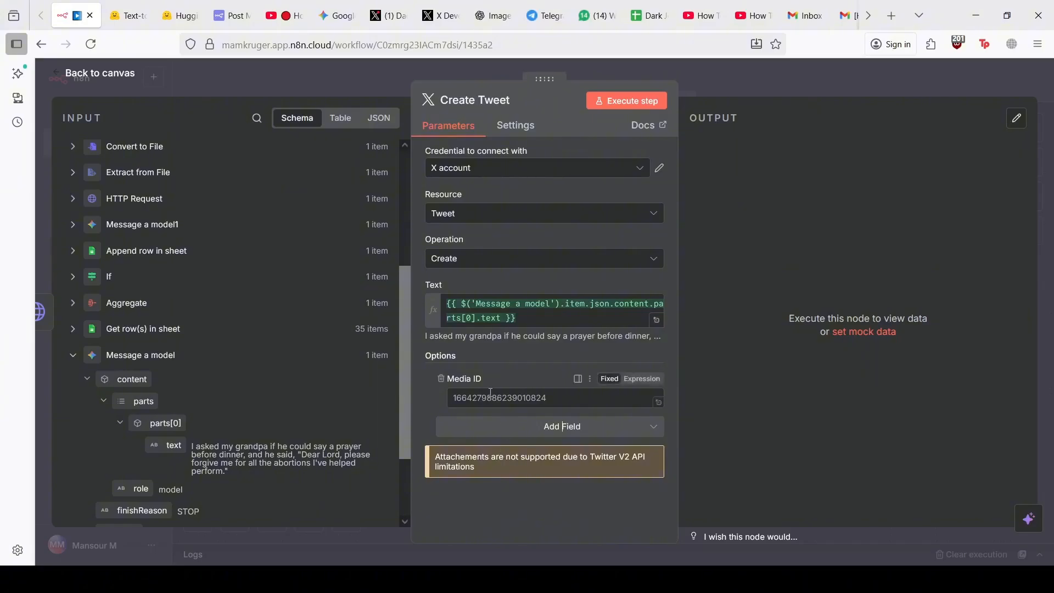
{"action": "scroll", "coordinate": [268, 231], "scroll_direction": "up", "scroll_amount": 4}
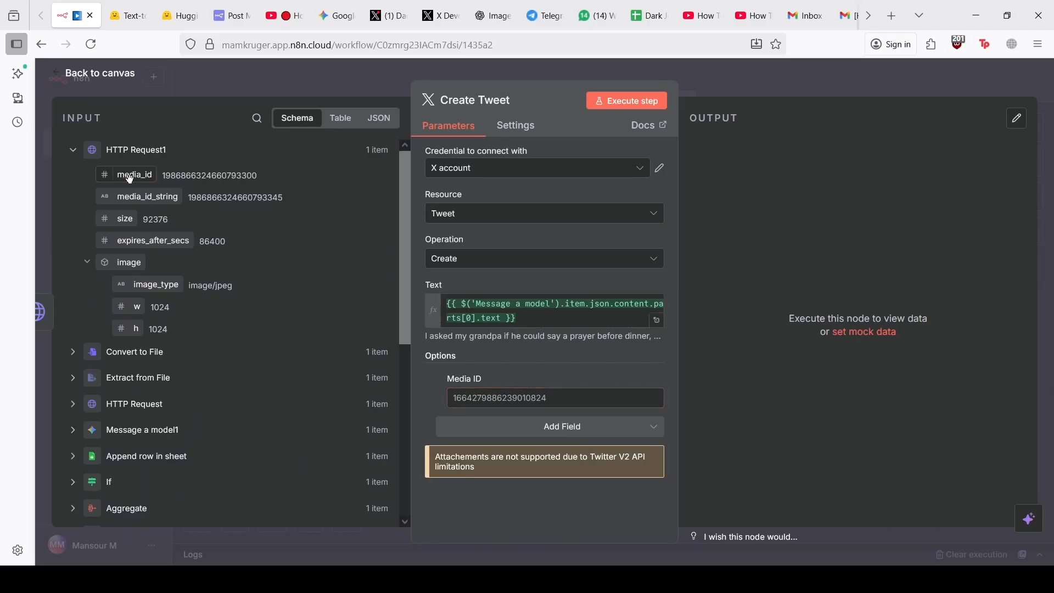
{"action": "left_click_drag", "start_coordinate": [130, 196], "coordinate": [531, 396]}
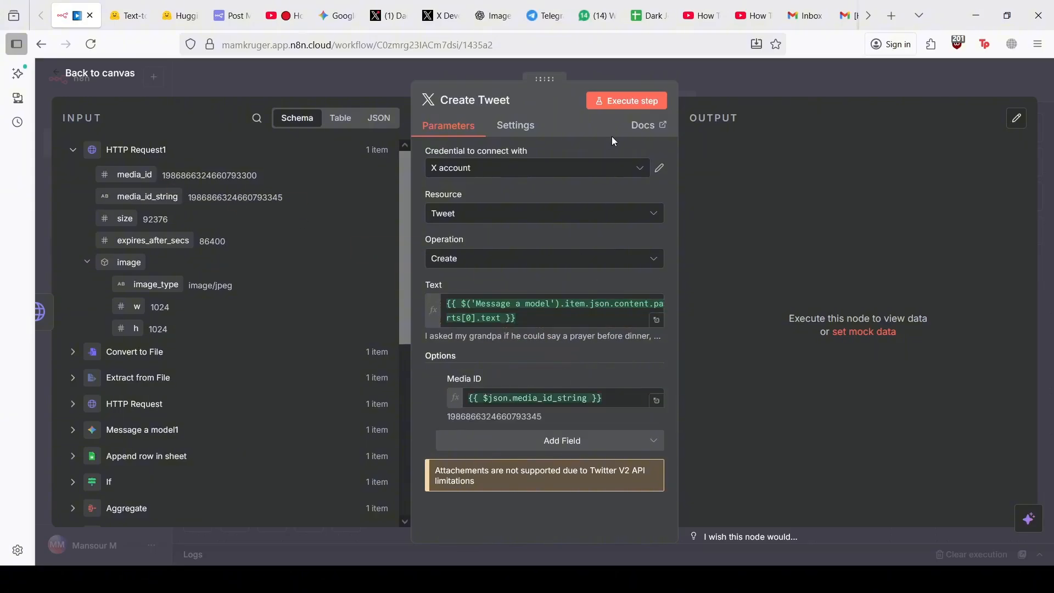
{"action": "left_click", "coordinate": [612, 107]}
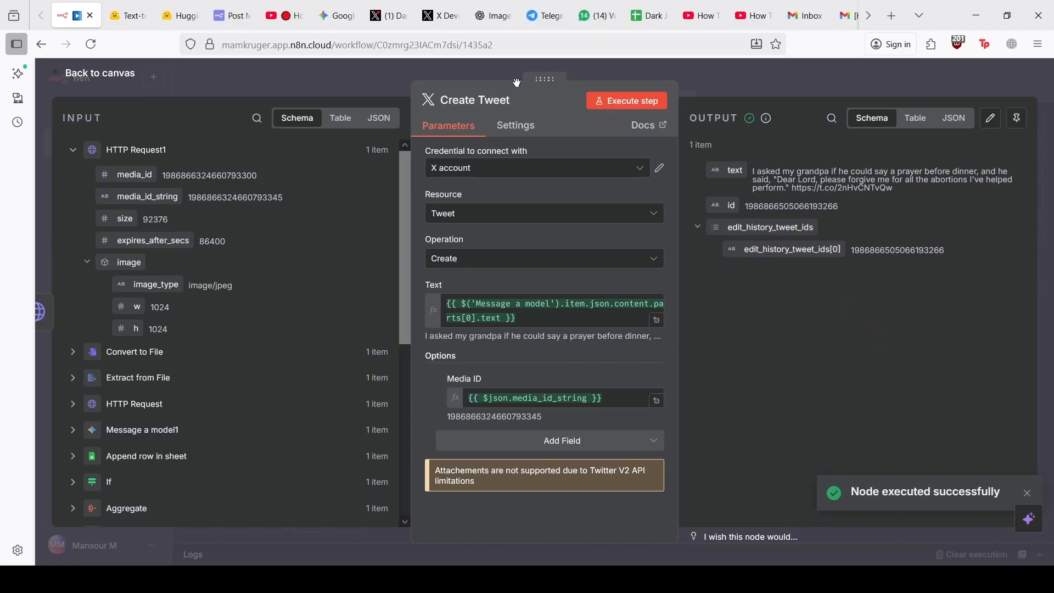
{"action": "left_click", "coordinate": [250, 80]}
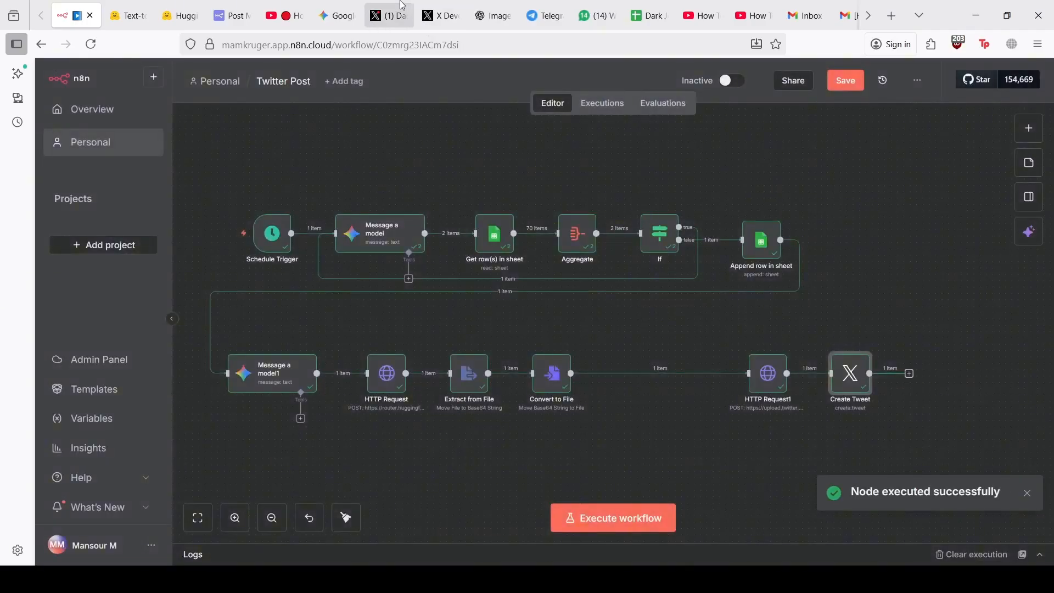
{"action": "left_click", "coordinate": [391, 15]}
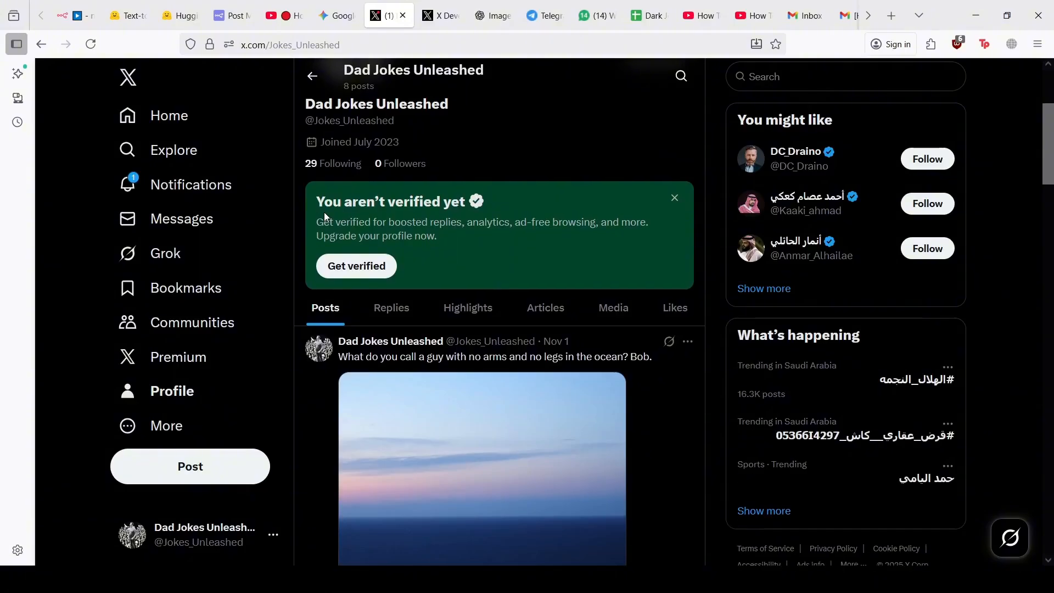
{"action": "scroll", "coordinate": [91, 167], "scroll_direction": "up", "scroll_amount": 2}
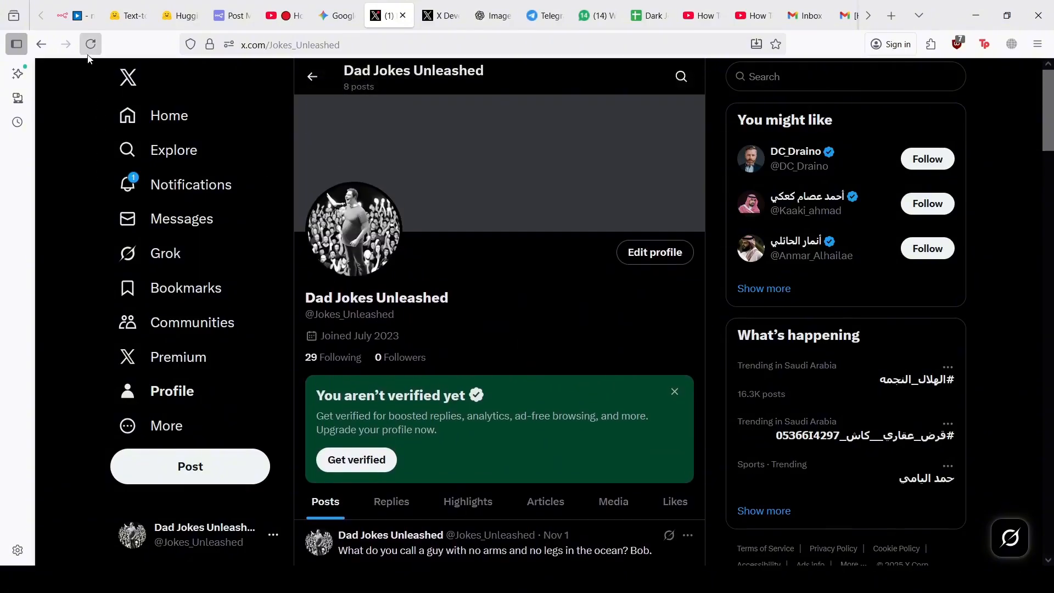
{"action": "left_click", "coordinate": [90, 44]}
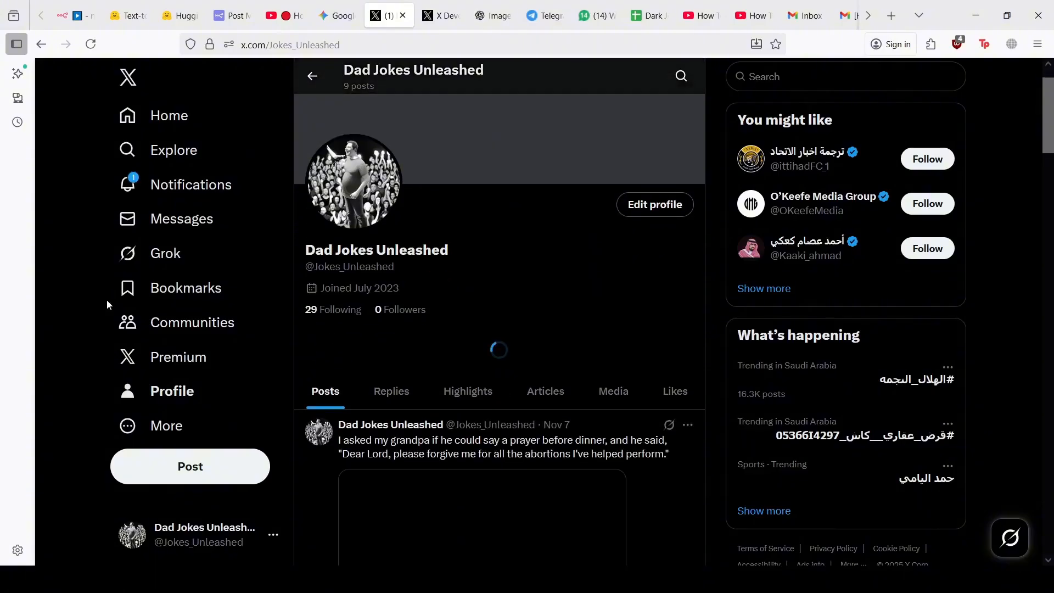
{"action": "scroll", "coordinate": [107, 299], "scroll_direction": "down", "scroll_amount": 5}
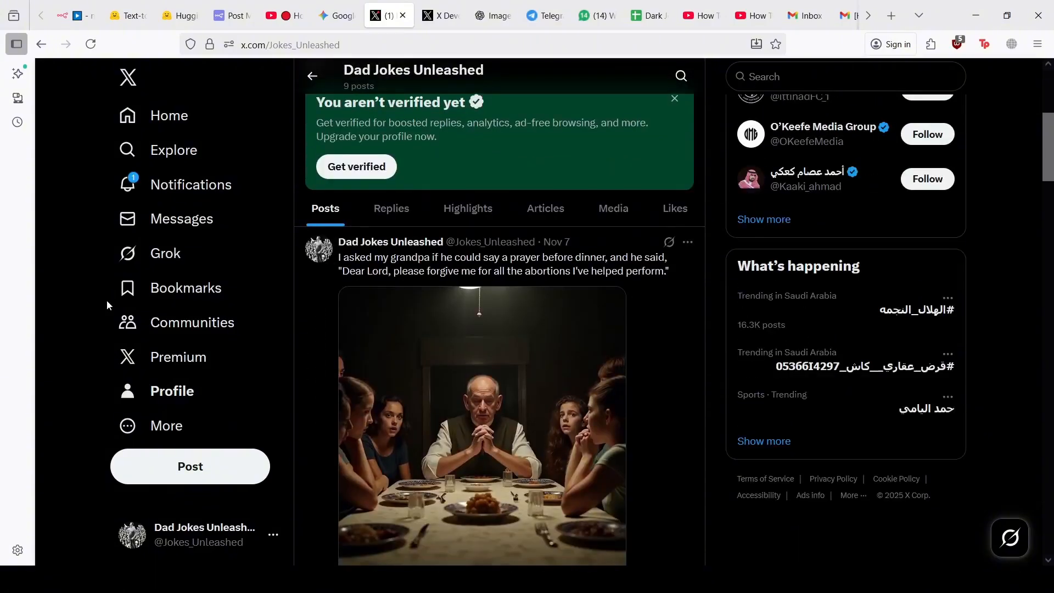
{"action": "scroll", "coordinate": [106, 300], "scroll_direction": "down", "scroll_amount": 2}
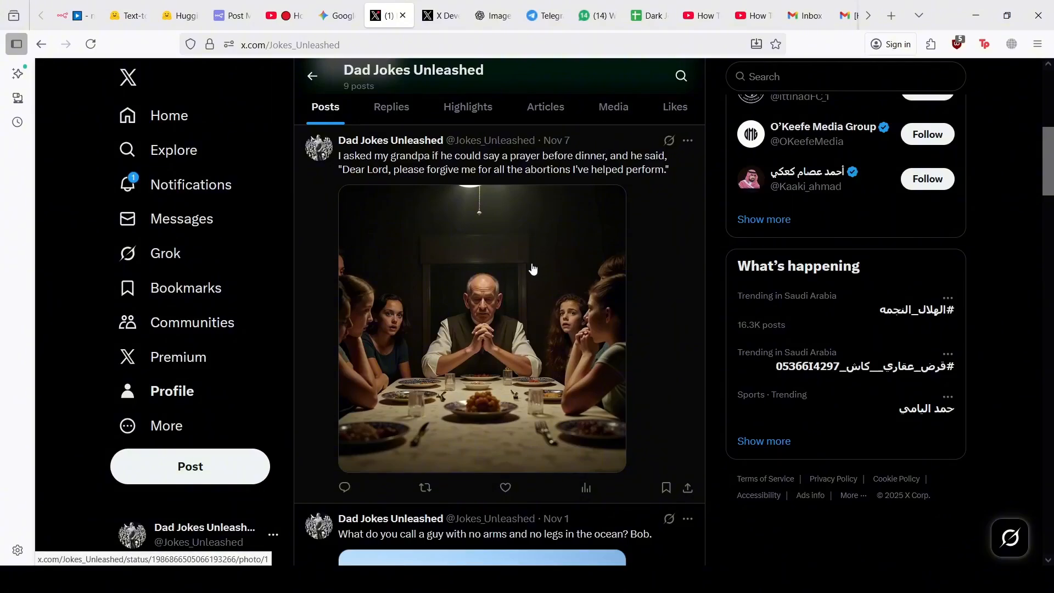
{"action": "left_click", "coordinate": [76, 6]}
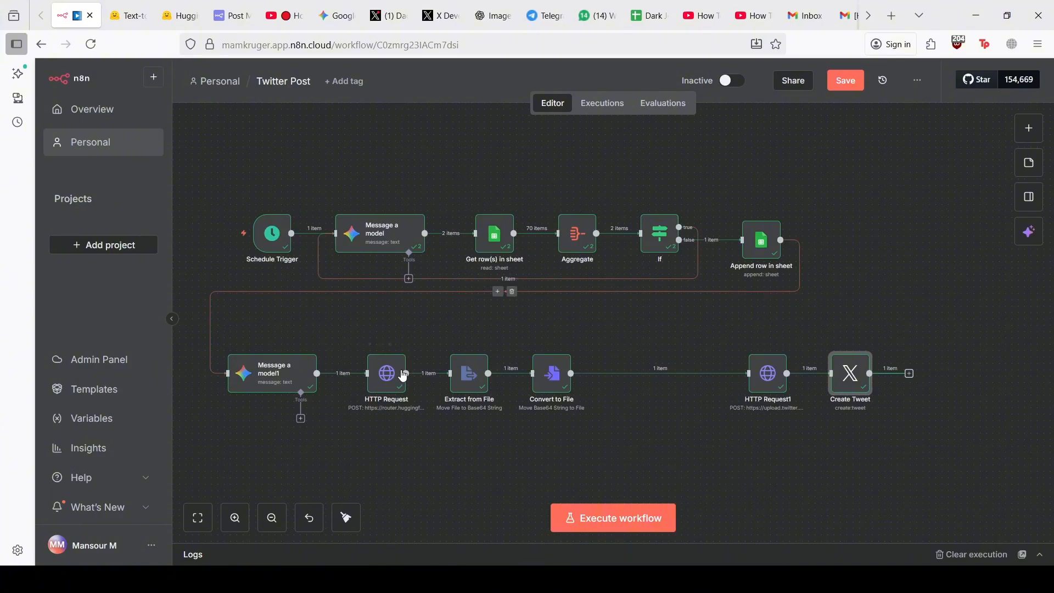
Review the HTTP Request node settings, then save the Twitter Post workflow
{"action": "left_click", "coordinate": [390, 387]}
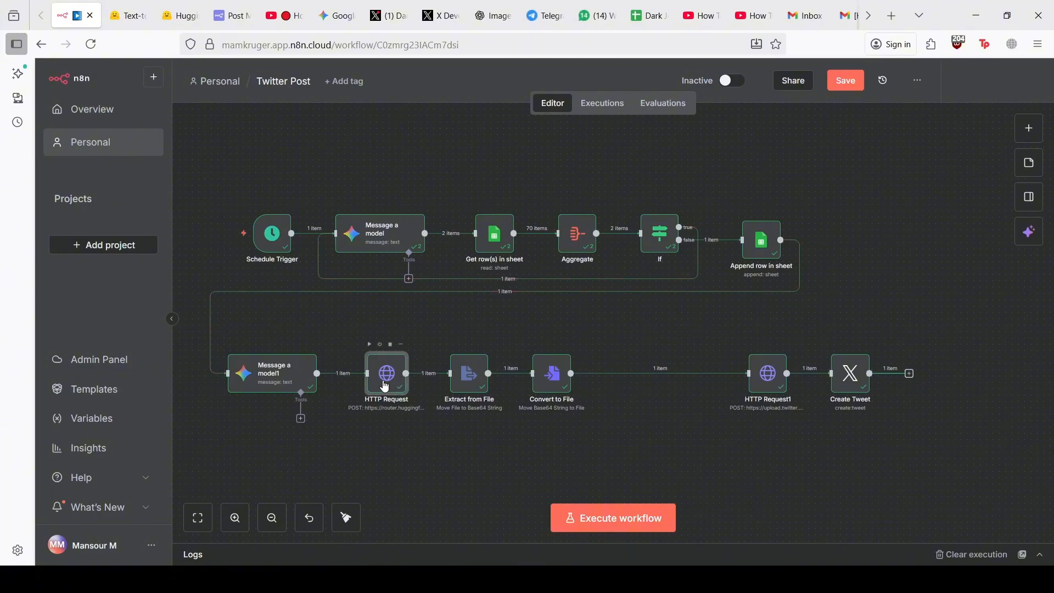
{"action": "double_click", "coordinate": [390, 387]}
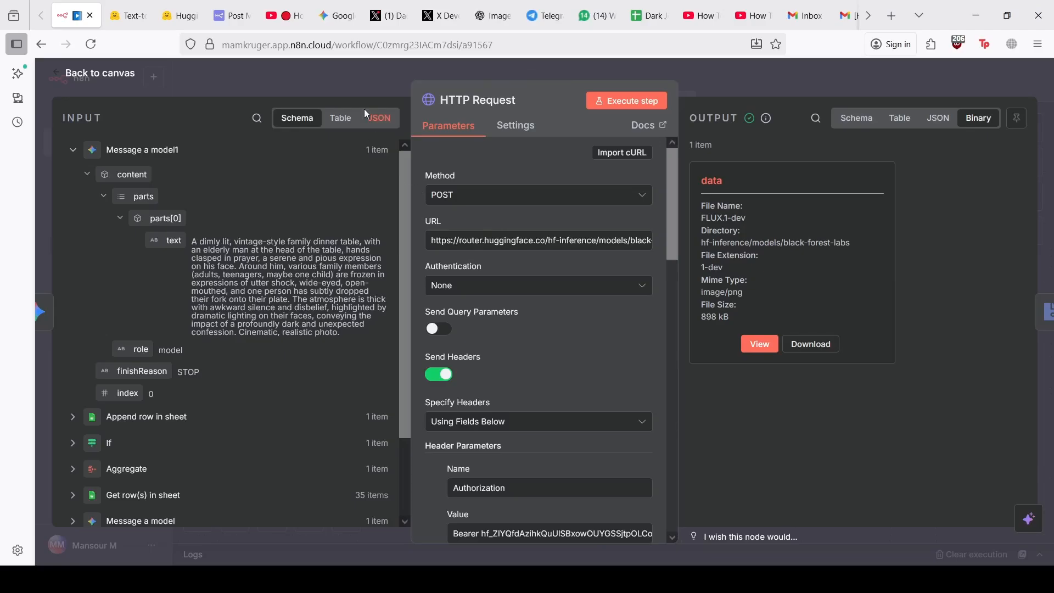
{"action": "left_click", "coordinate": [315, 65]}
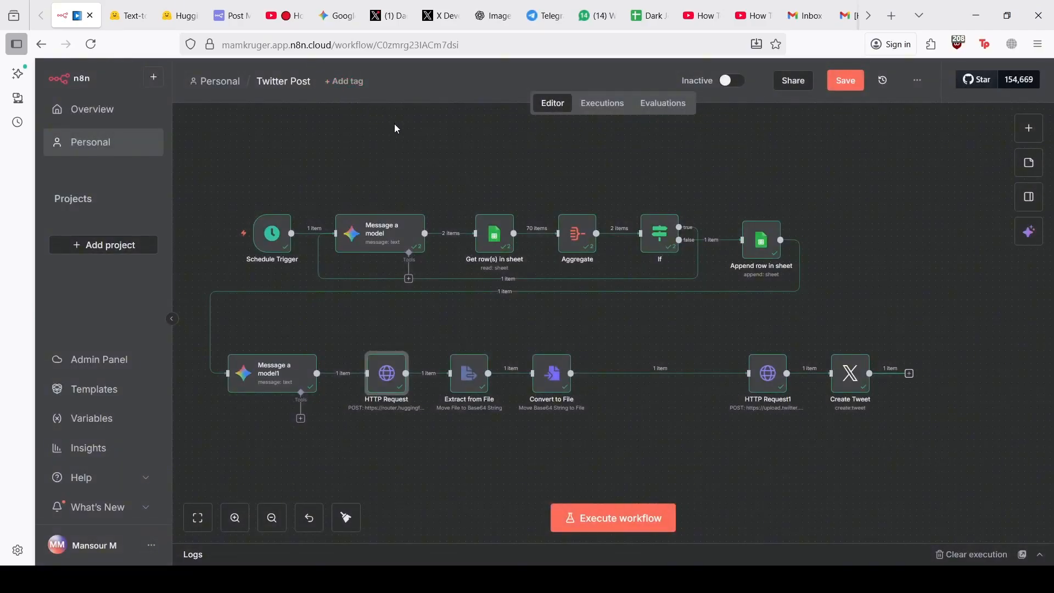
{"action": "scroll", "coordinate": [396, 129], "scroll_direction": "left", "scroll_amount": 1}
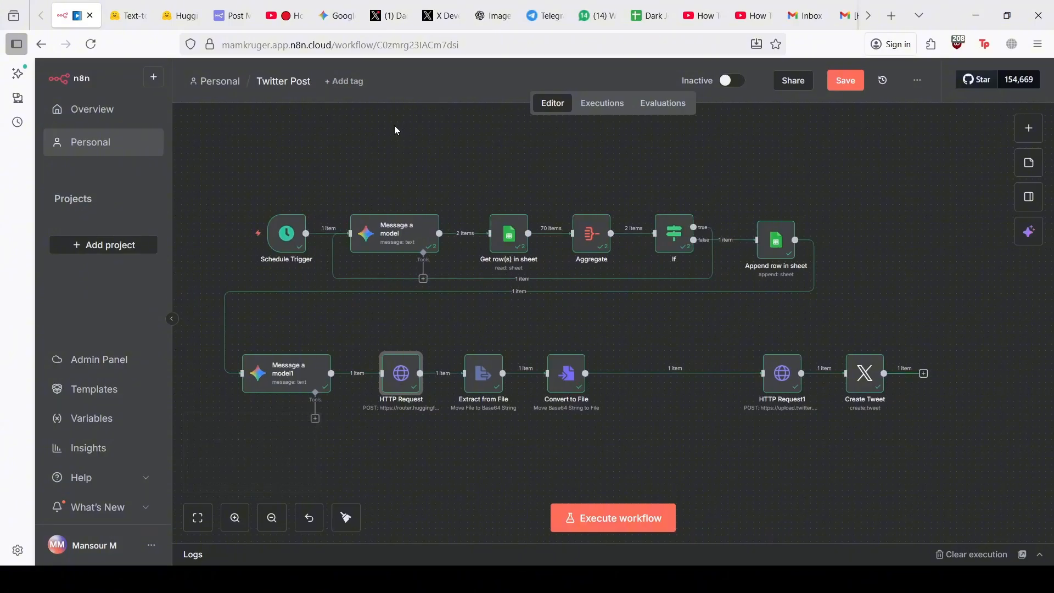
{"action": "left_click", "coordinate": [848, 83]}
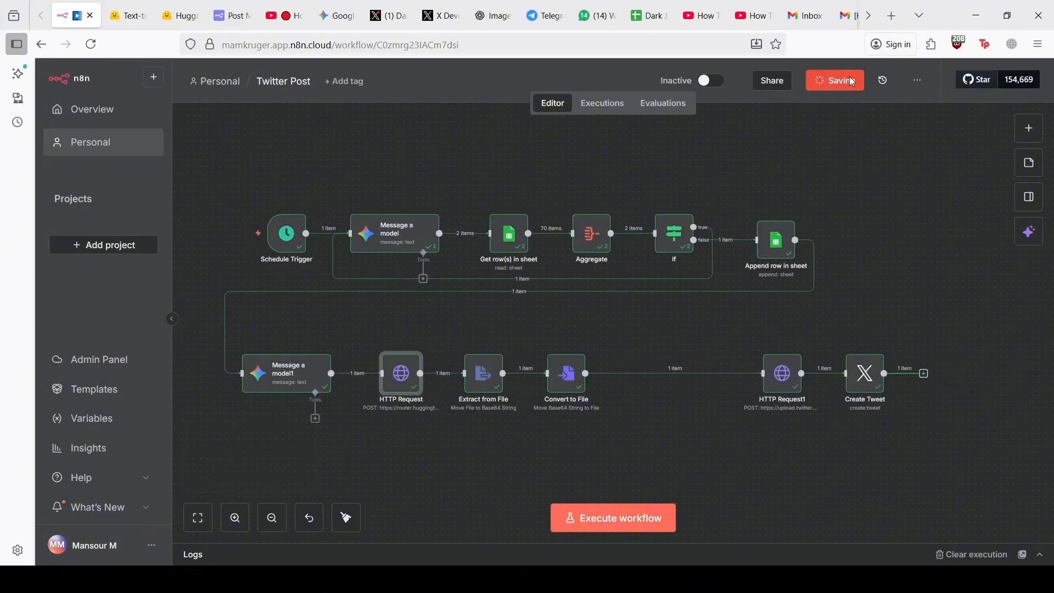